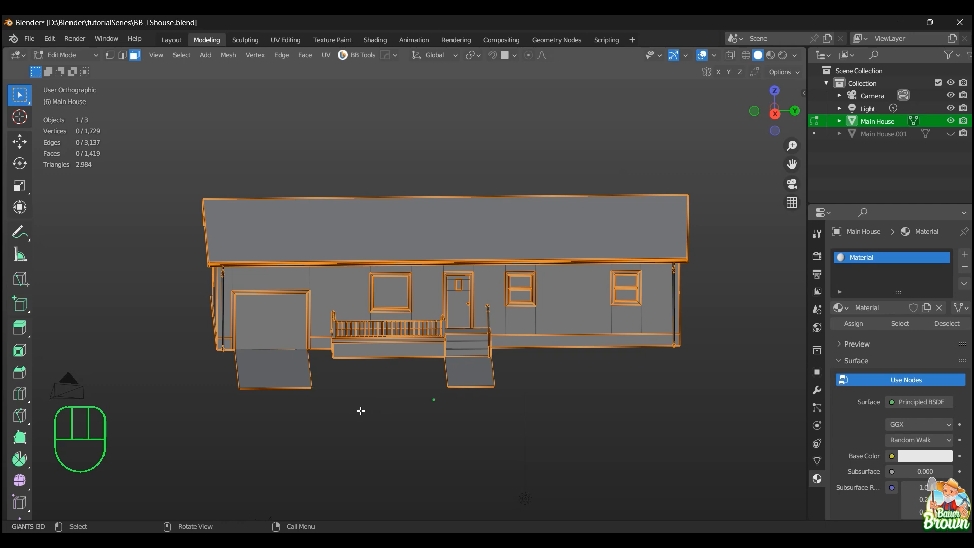
# - Examine the front of the house model, including the porch, railing and steps, up close and from an overview
pyautogui.moveTo(352, 407); pyautogui.dragTo(370, 404, button='middle')
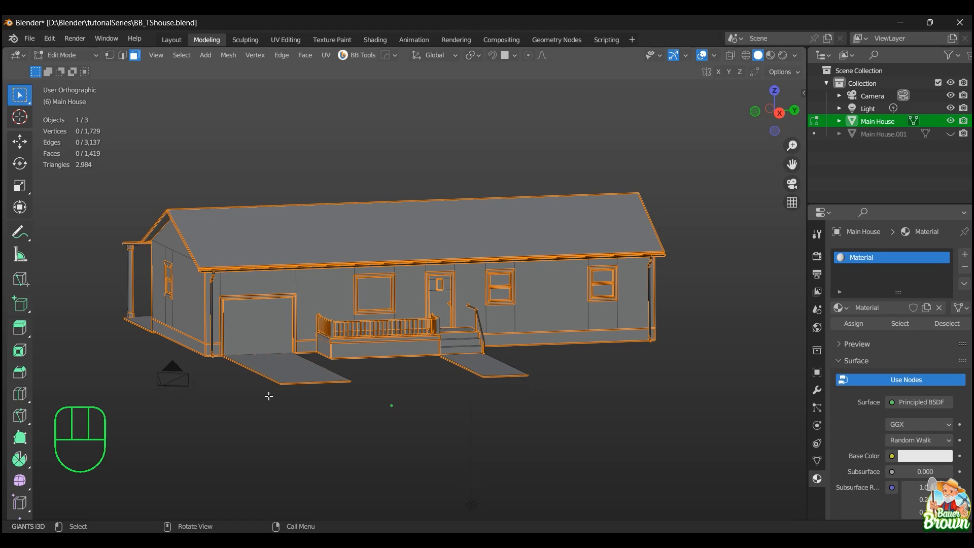
pyautogui.moveTo(281, 399); pyautogui.dragTo(311, 397, button='middle')
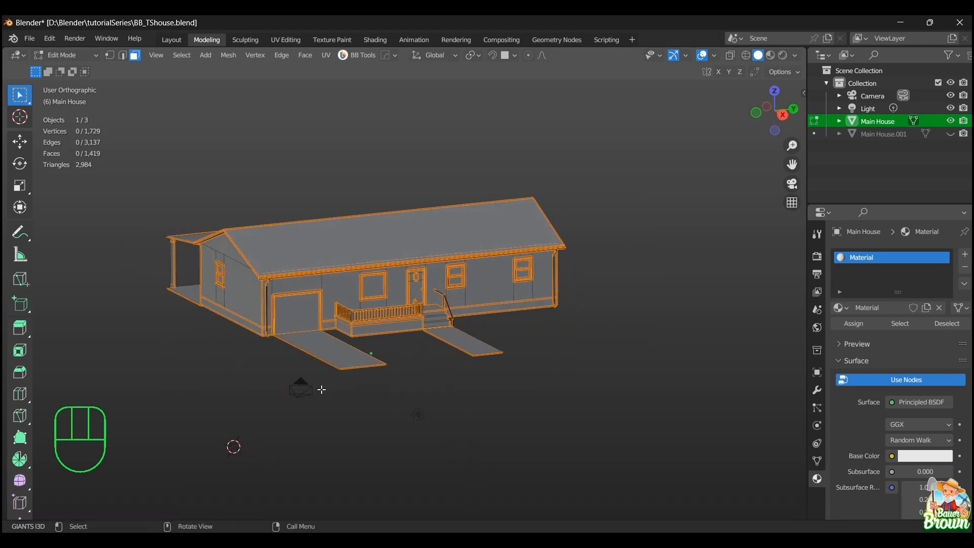
pyautogui.scroll(4, 359, 397)
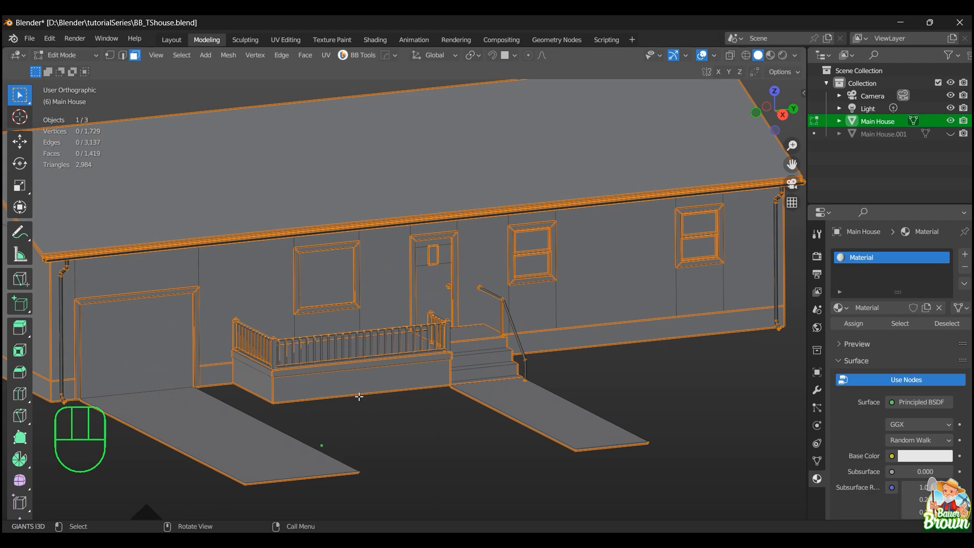
pyautogui.scroll(2, 360, 396)
pyautogui.moveTo(359, 395); pyautogui.dragTo(364, 386, button='middle')
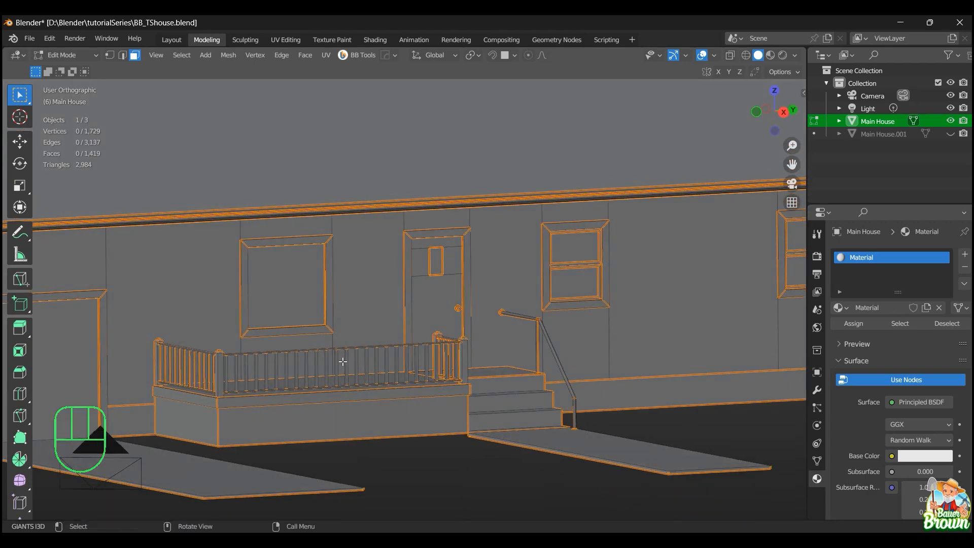
pyautogui.keyDown('shift'); pyautogui.moveTo(313, 346); pyautogui.dragTo(365, 376, button='middle'); pyautogui.keyUp('shift')
pyautogui.scroll(-2, 390, 374)
pyautogui.scroll(-3, 390, 374)
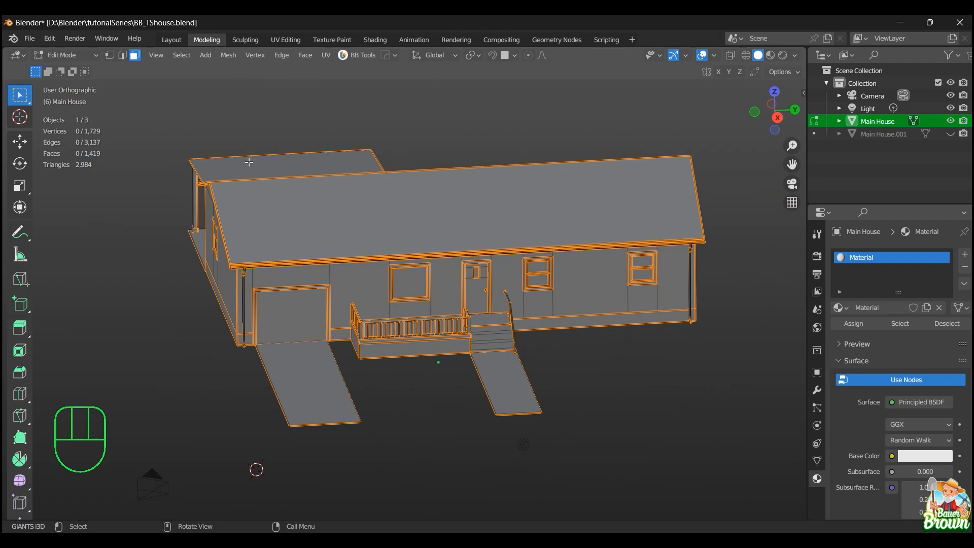
# - Inspect the house's packed UV layout in a maximized UV editor, then return to the Modeling workspace
pyautogui.click(277, 40)
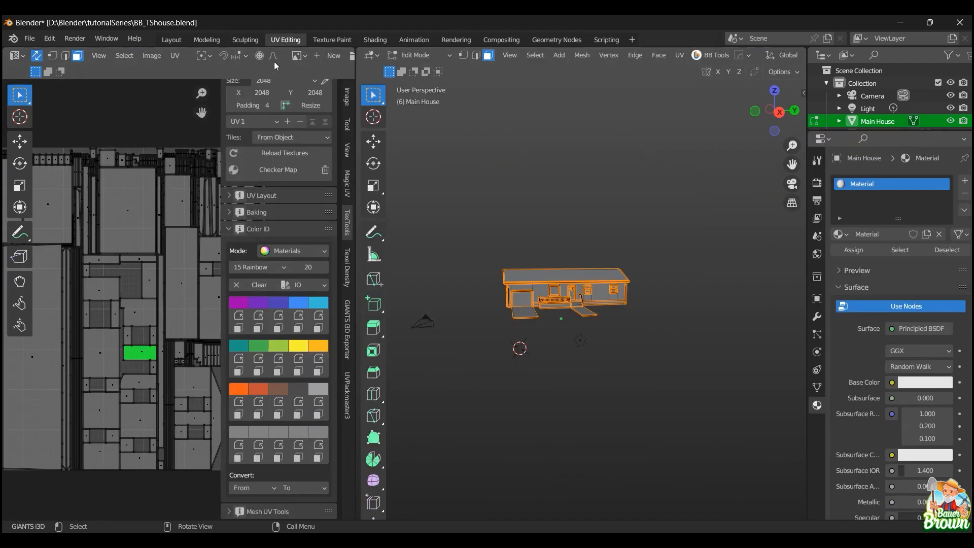
pyautogui.hotkey('ctrl', 'space')
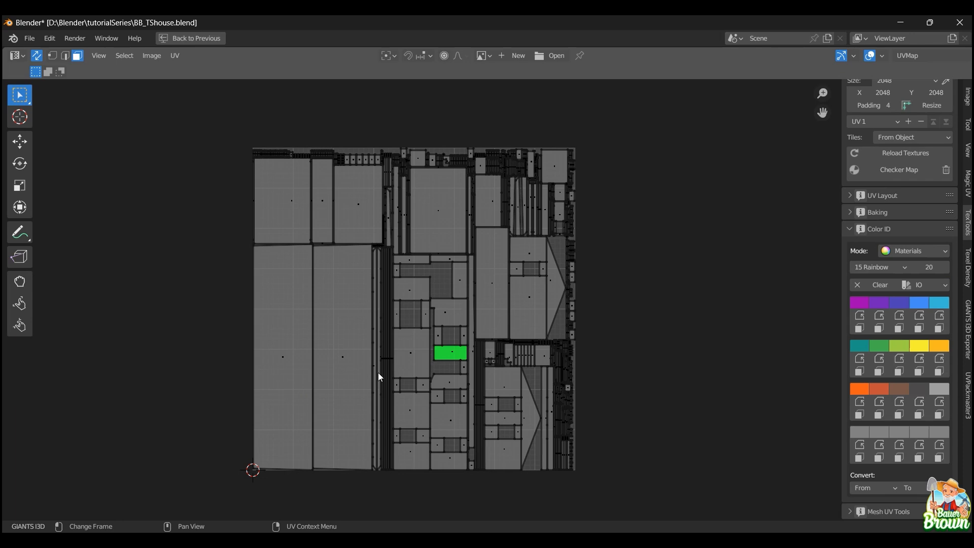
pyautogui.scroll(2, 455, 397)
pyautogui.scroll(-1, 455, 395)
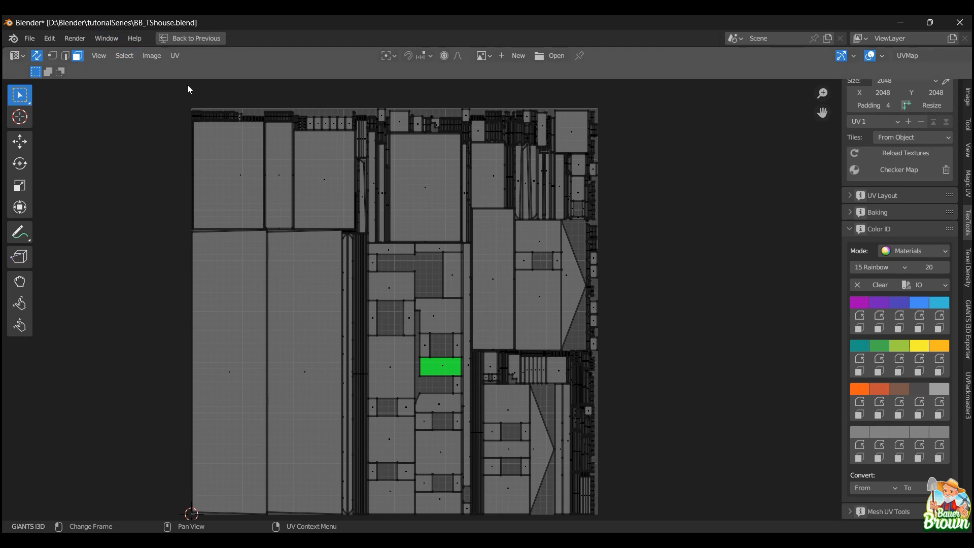
pyautogui.click(199, 39)
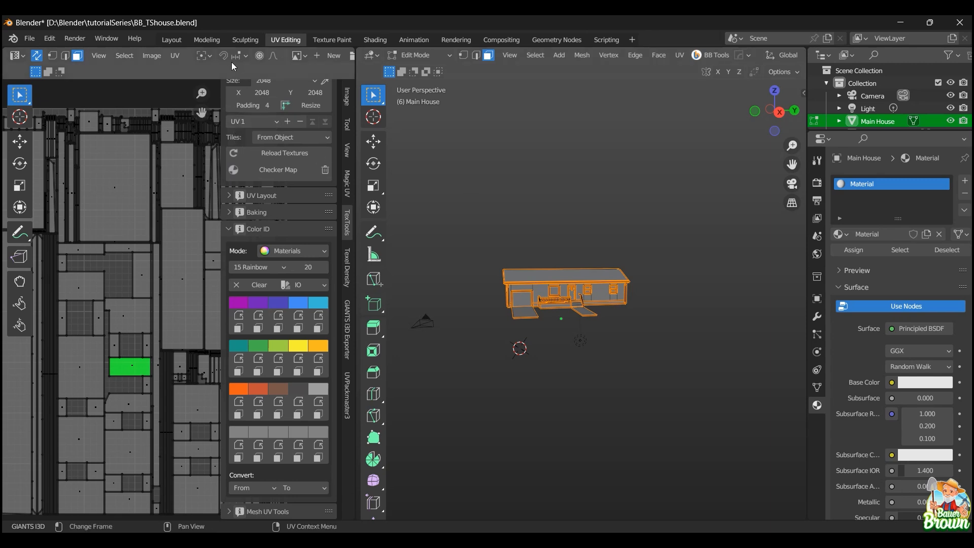
pyautogui.click(208, 38)
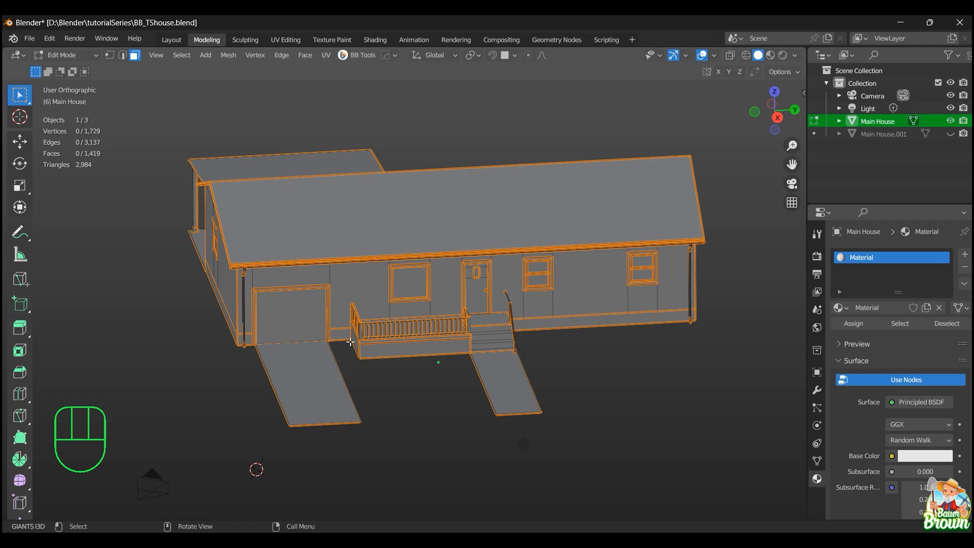
# - Examine the house's front facade, garage side and porch from several angles and distances
pyautogui.moveTo(381, 373); pyautogui.dragTo(396, 362, button='middle')
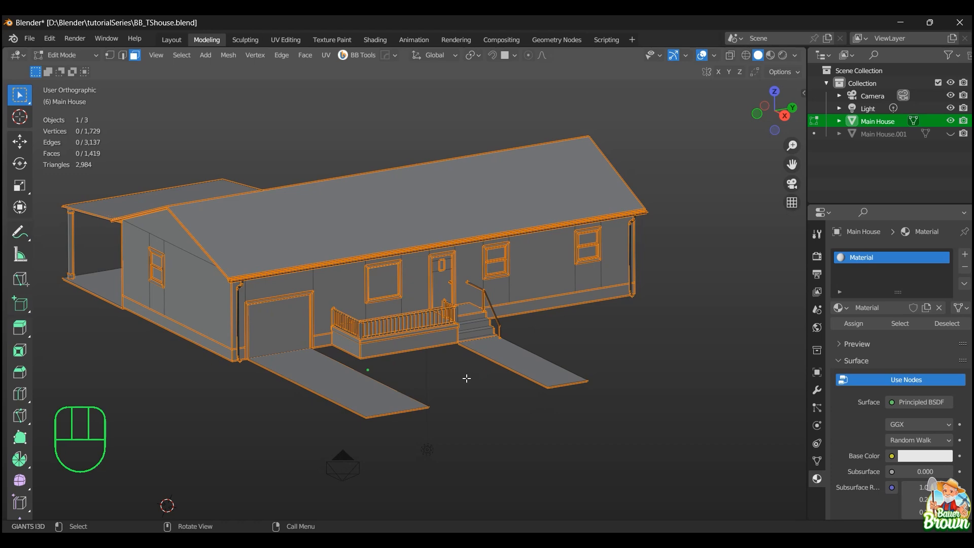
pyautogui.scroll(2, 466, 378)
pyautogui.moveTo(467, 387); pyautogui.dragTo(457, 387, button='middle')
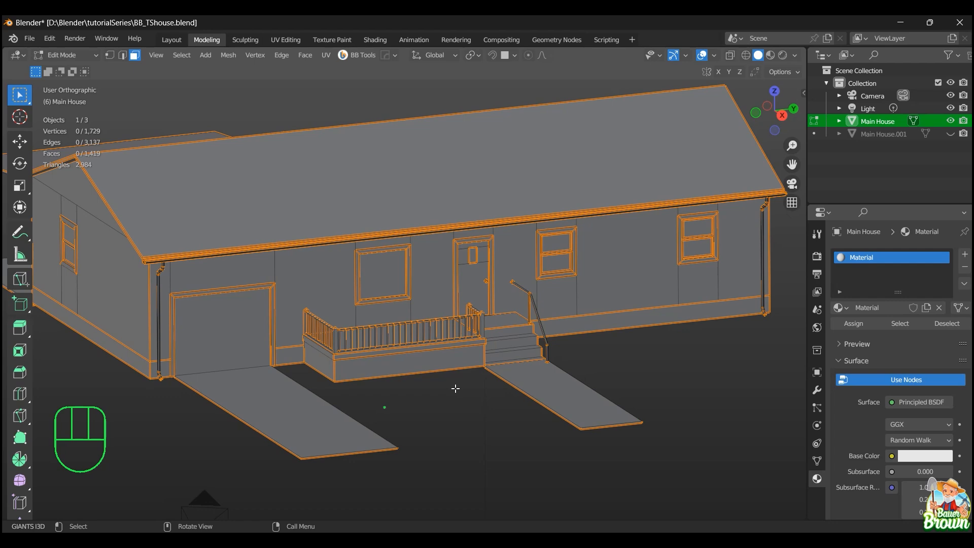
pyautogui.scroll(2, 455, 389)
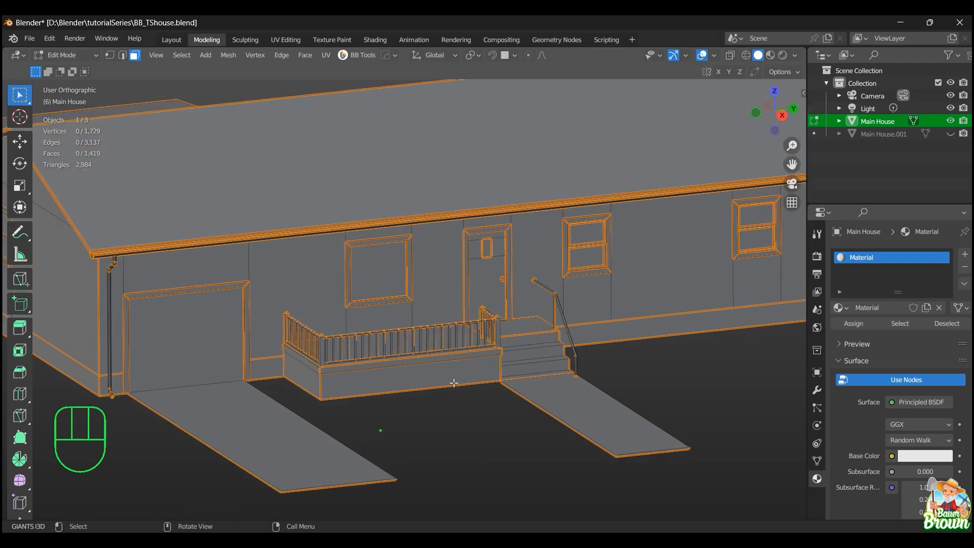
pyautogui.scroll(-1, 455, 391)
pyautogui.scroll(1, 455, 394)
pyautogui.moveTo(455, 394); pyautogui.dragTo(507, 413, button='middle')
pyautogui.scroll(-2, 489, 394)
pyautogui.scroll(4, 507, 413)
pyautogui.scroll(-4, 507, 413)
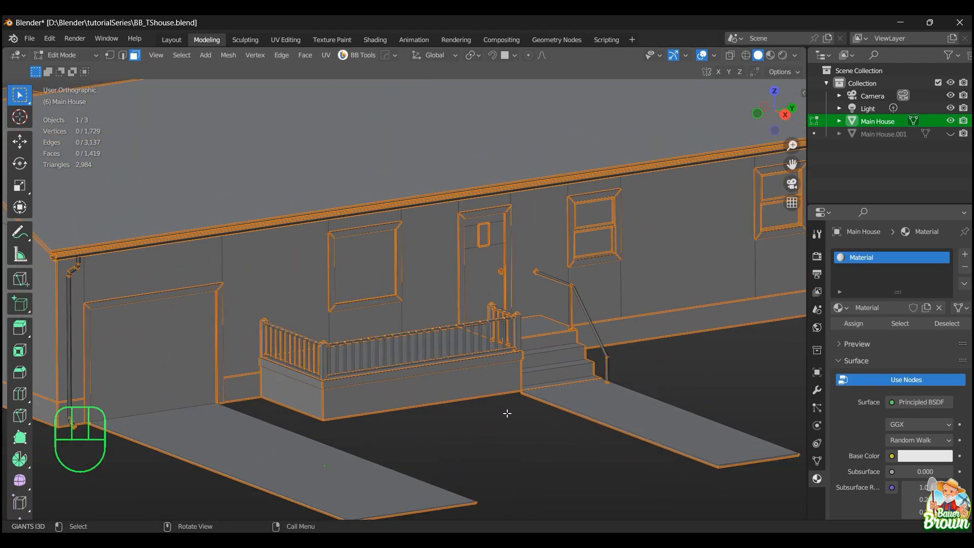
pyautogui.scroll(2, 507, 413)
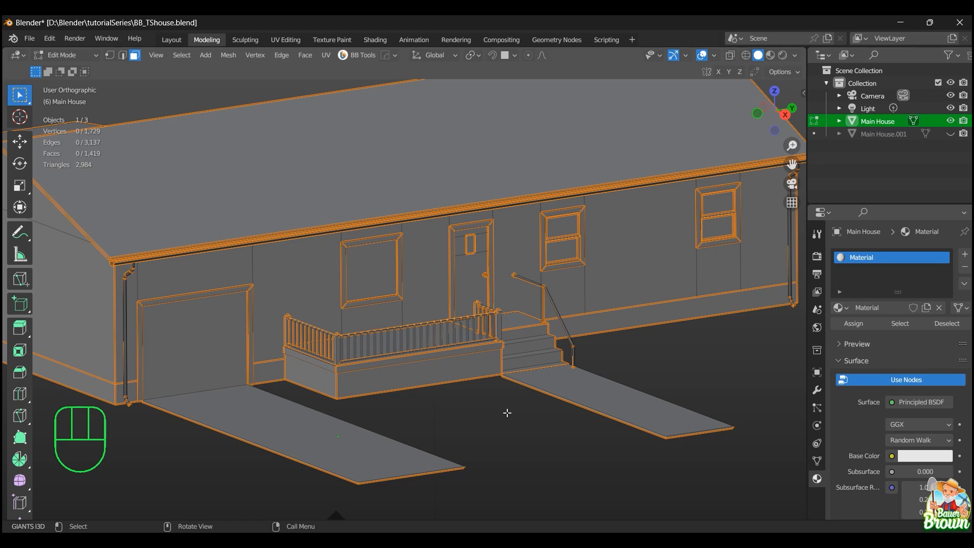
pyautogui.scroll(-4, 507, 413)
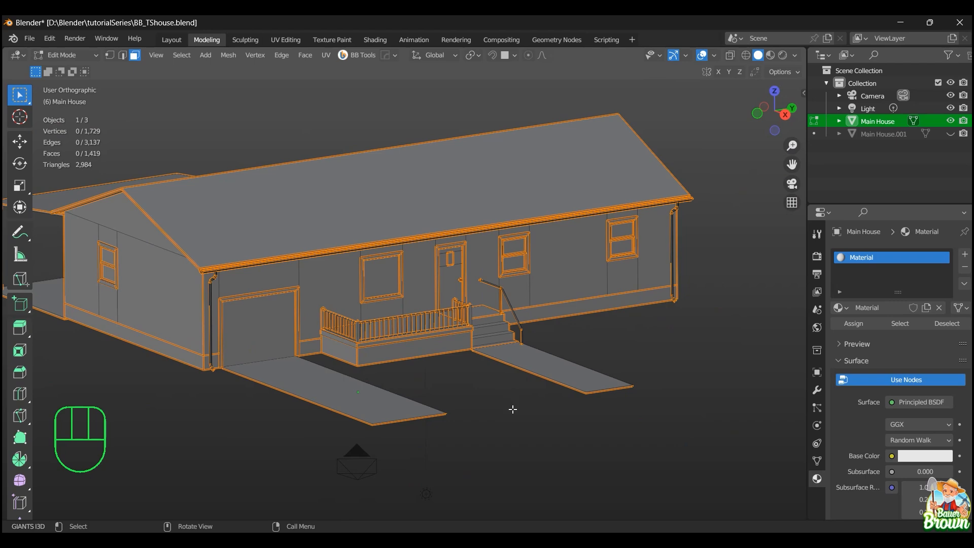
pyautogui.keyDown('shift'); pyautogui.moveTo(344, 406); pyautogui.dragTo(421, 403, button='middle'); pyautogui.keyUp('shift')
pyautogui.scroll(-2, 498, 400)
pyautogui.moveTo(502, 403); pyautogui.dragTo(474, 399, button='middle')
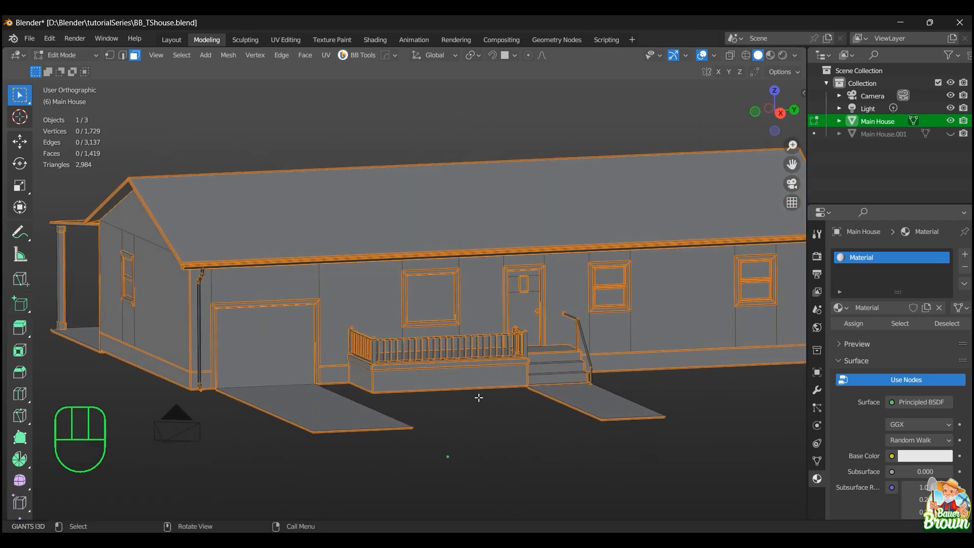
pyautogui.scroll(-2, 467, 398)
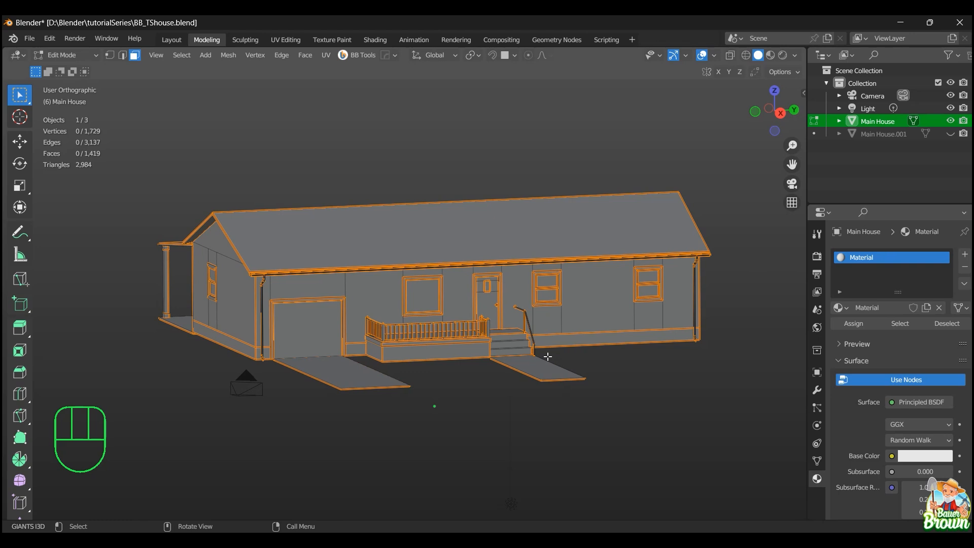
# - Select all faces assigned to the house's only material to check its coverage, then clear the selection
pyautogui.click(897, 324)
pyautogui.moveTo(434, 401); pyautogui.dragTo(472, 370, button='middle')
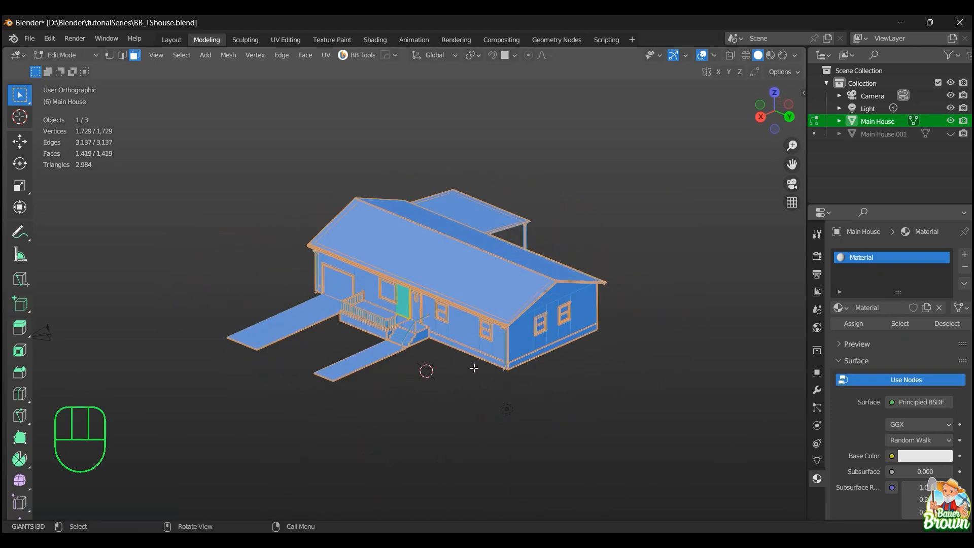
pyautogui.scroll(3, 511, 371)
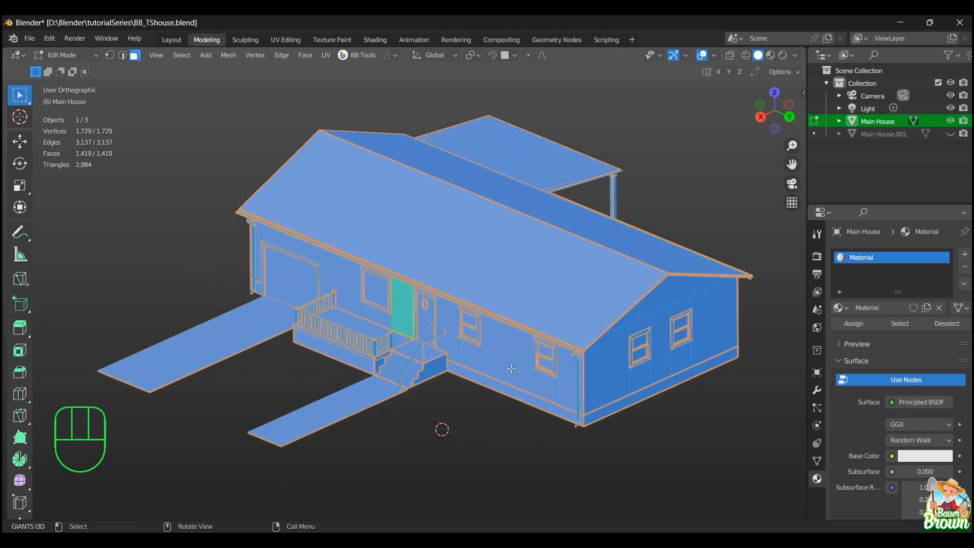
pyautogui.scroll(-2, 510, 371)
pyautogui.moveTo(510, 375); pyautogui.dragTo(548, 365, button='middle')
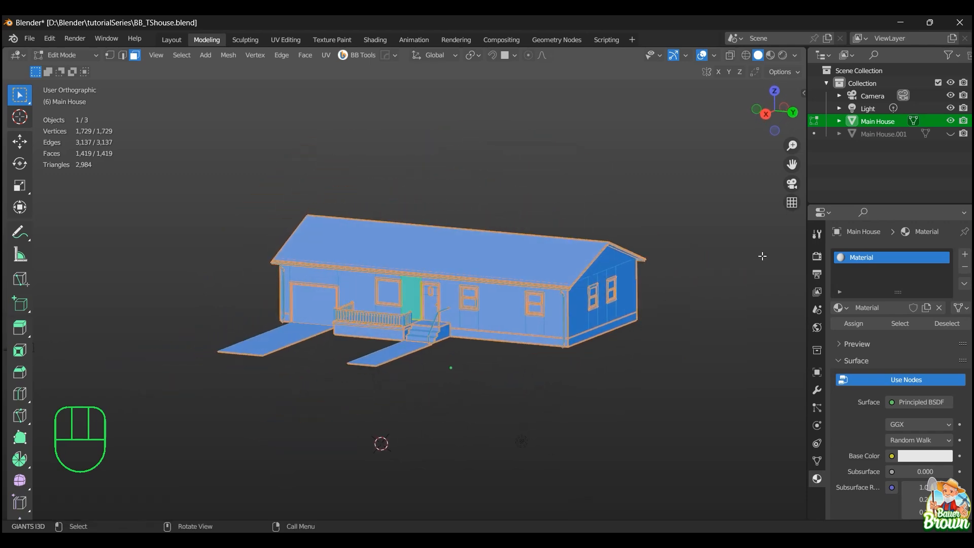
pyautogui.click(711, 277)
# - Pick the front wall faces around the garage door, windows and entry door one by one to identify the siding areas
pyautogui.scroll(3, 652, 315)
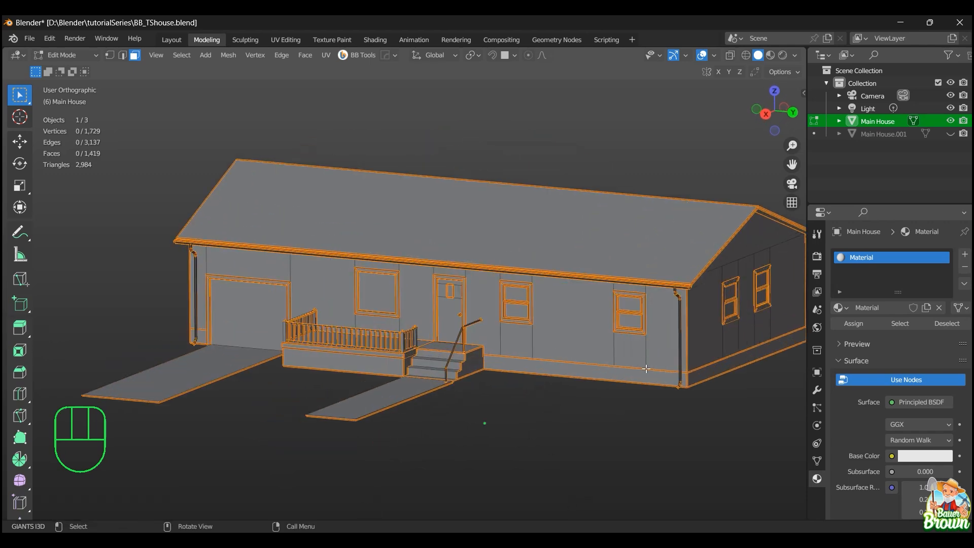
pyautogui.moveTo(647, 369); pyautogui.dragTo(666, 370, button='middle')
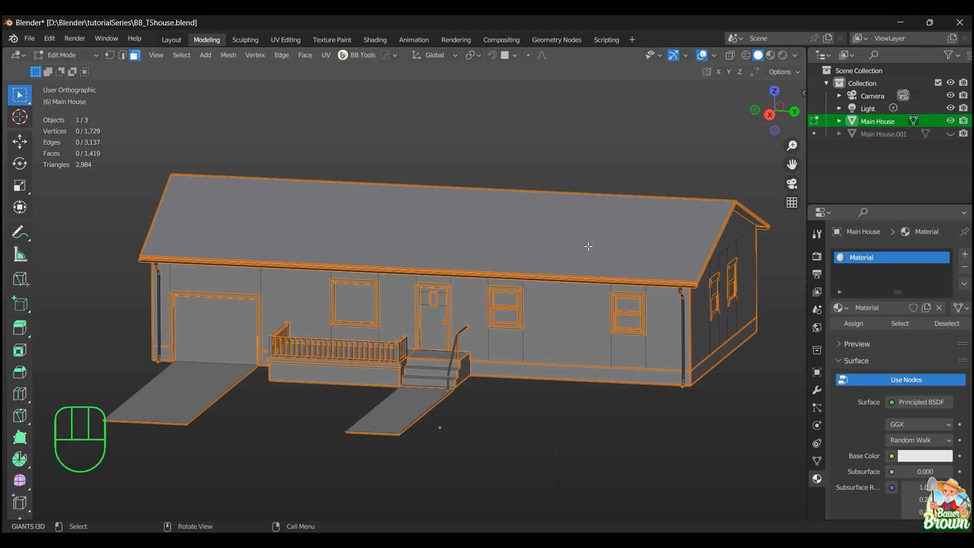
pyautogui.click(213, 285)
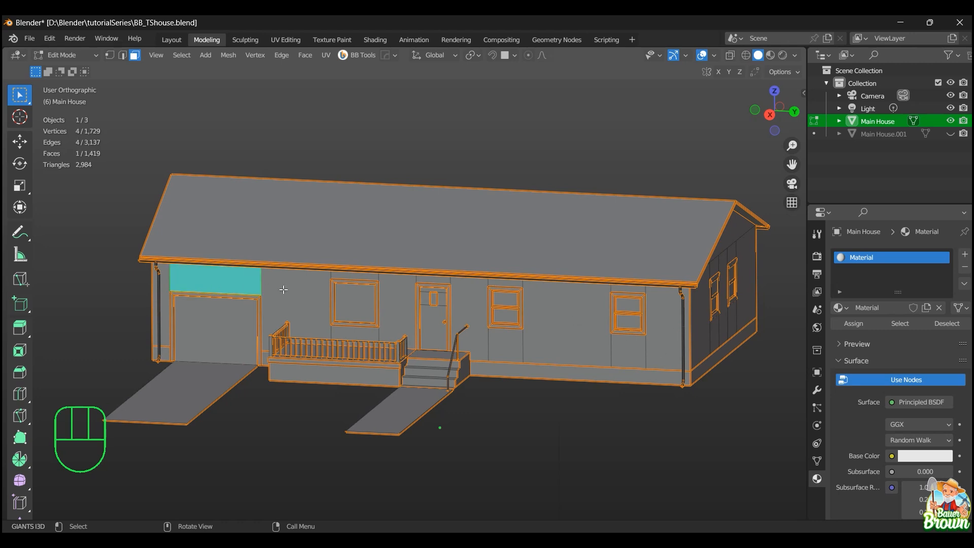
pyautogui.click(283, 289)
pyautogui.click(355, 333)
pyautogui.click(404, 329)
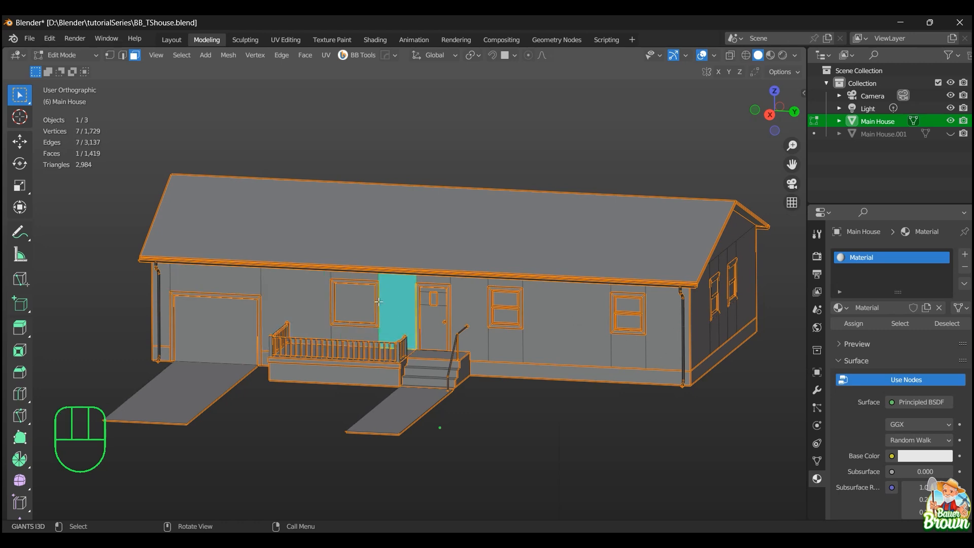
pyautogui.click(371, 281)
pyautogui.click(433, 278)
pyautogui.click(454, 299)
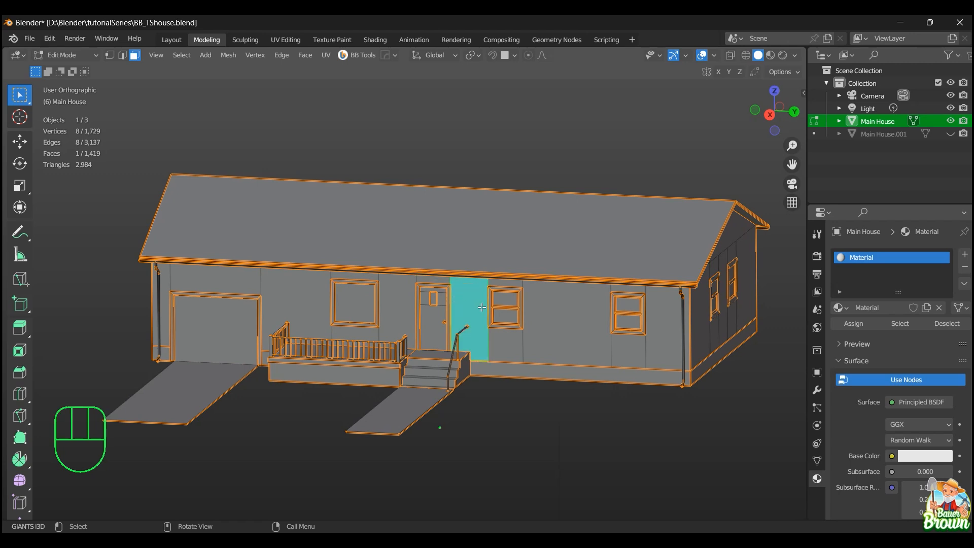
pyautogui.click(504, 343)
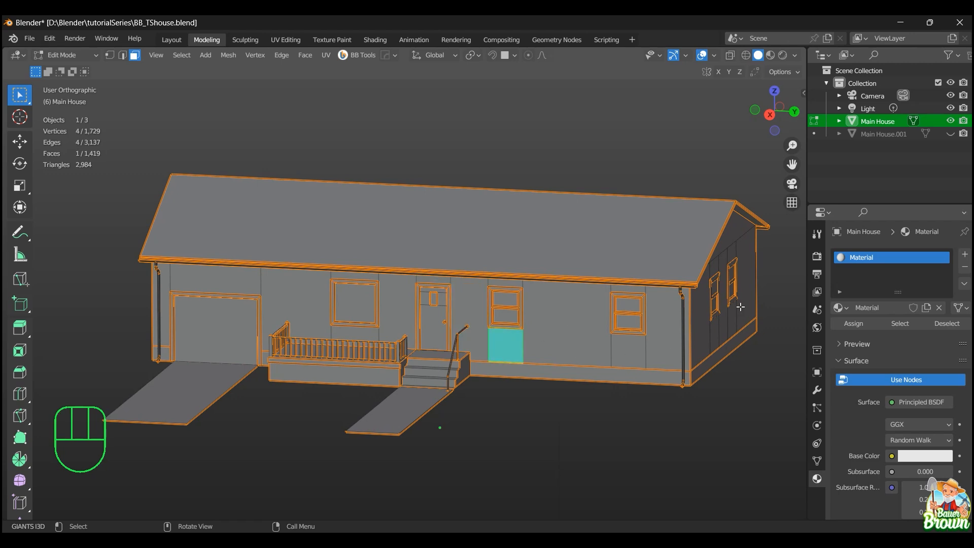
# - Rename the house's existing material as siding
pyautogui.doubleClick(863, 257)
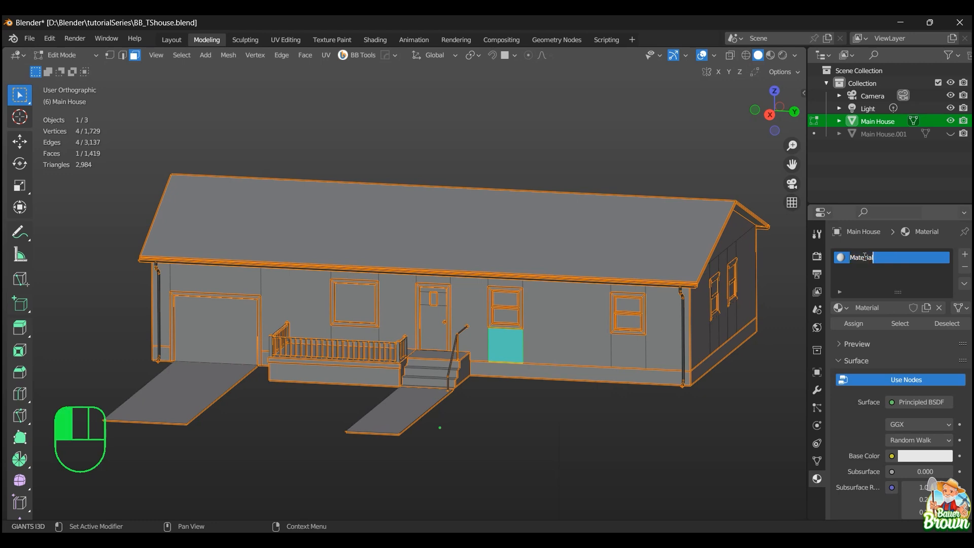
pyautogui.write('siding')
pyautogui.press('Return')
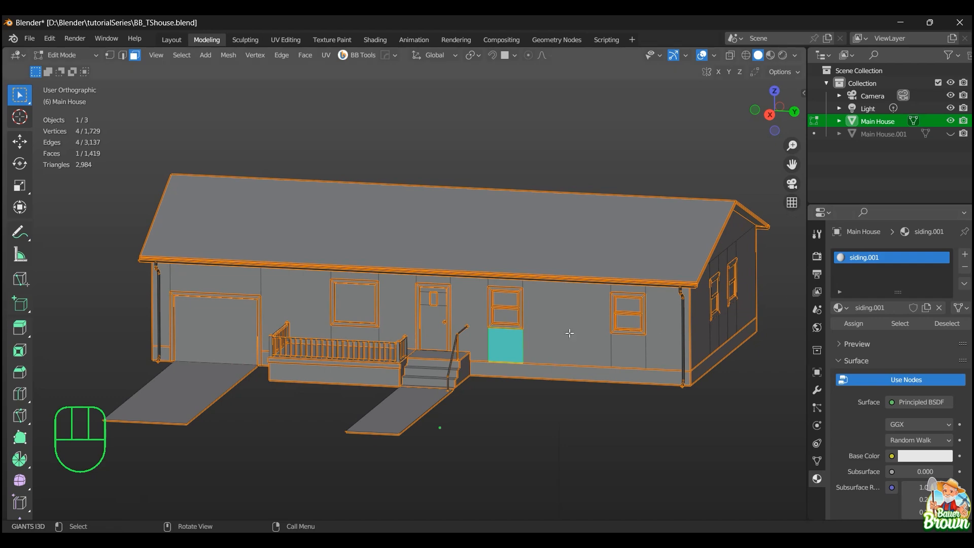
# - Select the faces assigned to the siding material to check them on the house, then clear the selection
pyautogui.scroll(2, 544, 365)
pyautogui.scroll(-1, 550, 380)
pyautogui.moveTo(550, 380); pyautogui.dragTo(591, 384, button='middle')
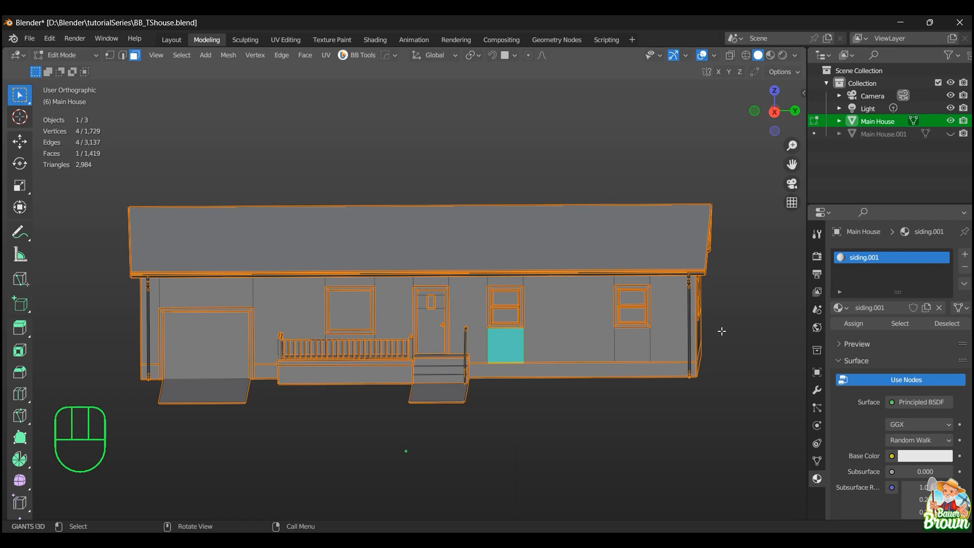
pyautogui.moveTo(454, 307); pyautogui.dragTo(511, 298, button='middle')
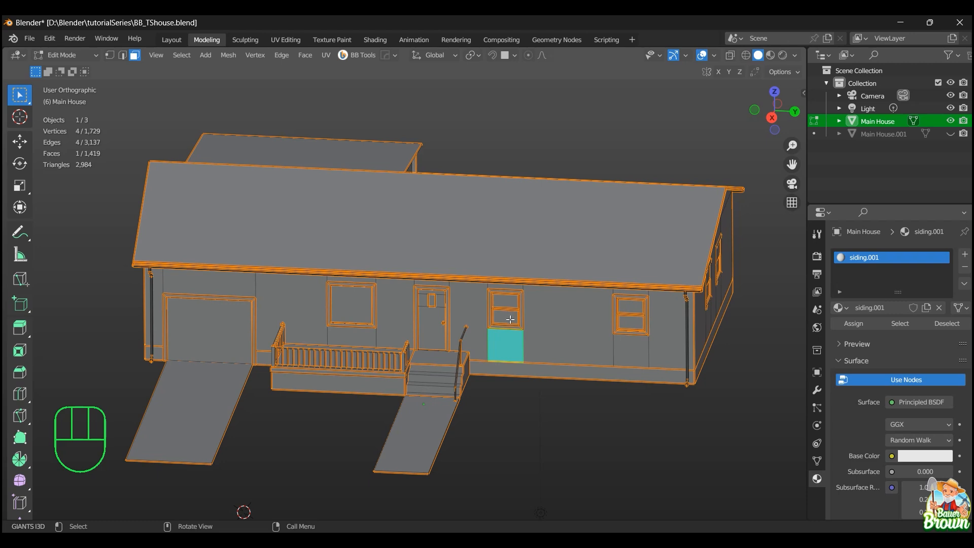
pyautogui.click(903, 325)
pyautogui.click(717, 427)
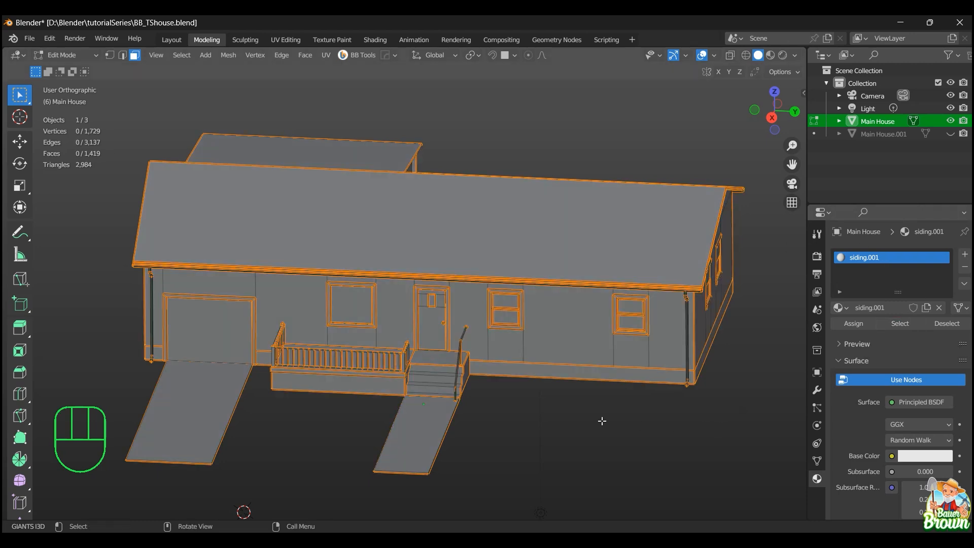
# - Add a second material slot with a new material to the house and name the material roof
pyautogui.click(965, 254)
pyautogui.click(890, 333)
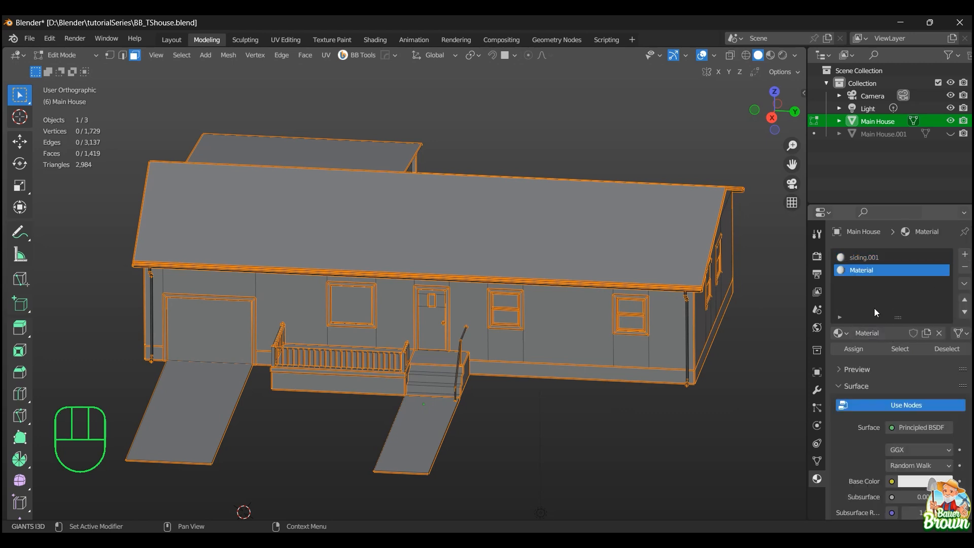
pyautogui.doubleClick(870, 273)
pyautogui.write('roof')
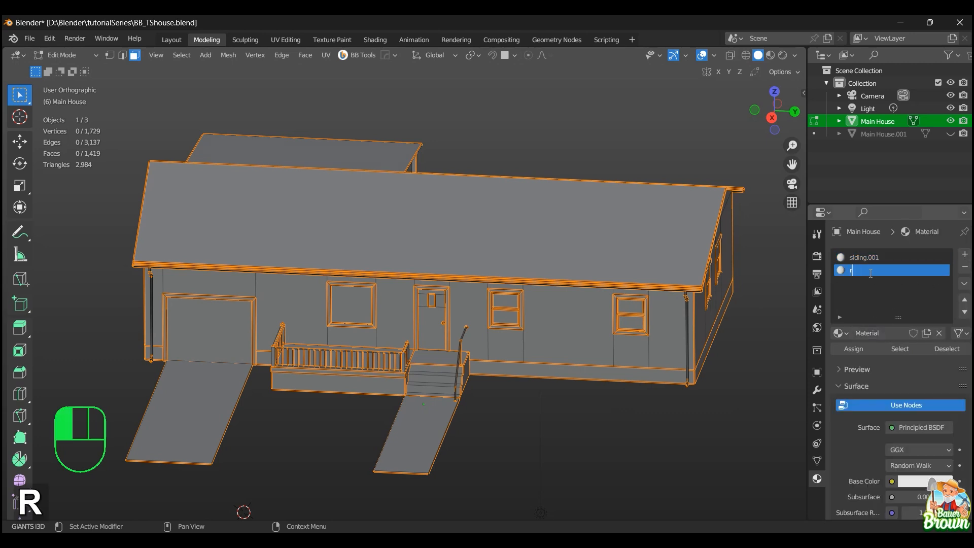
pyautogui.press('Return')
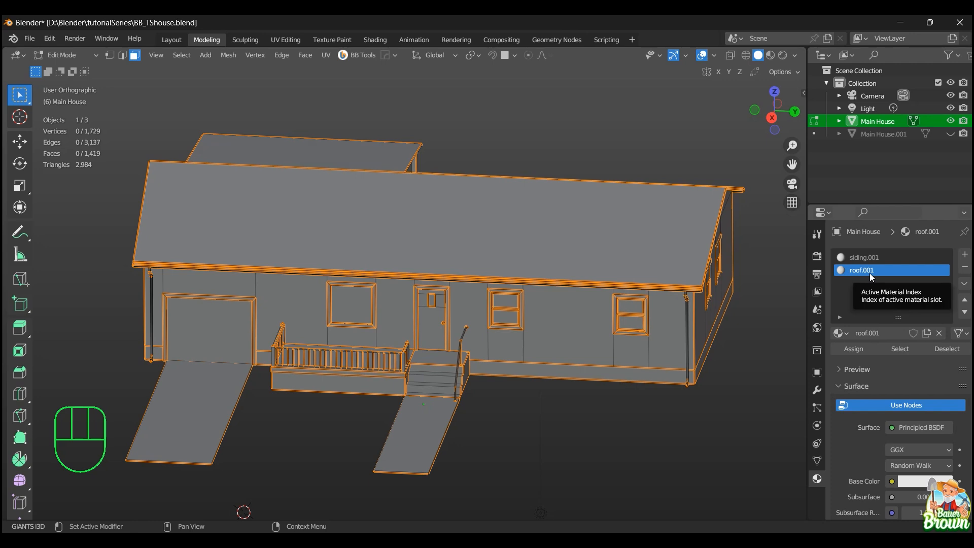
# - Select both slopes of the main roof and make the roof material slot active
pyautogui.scroll(-1, 626, 328)
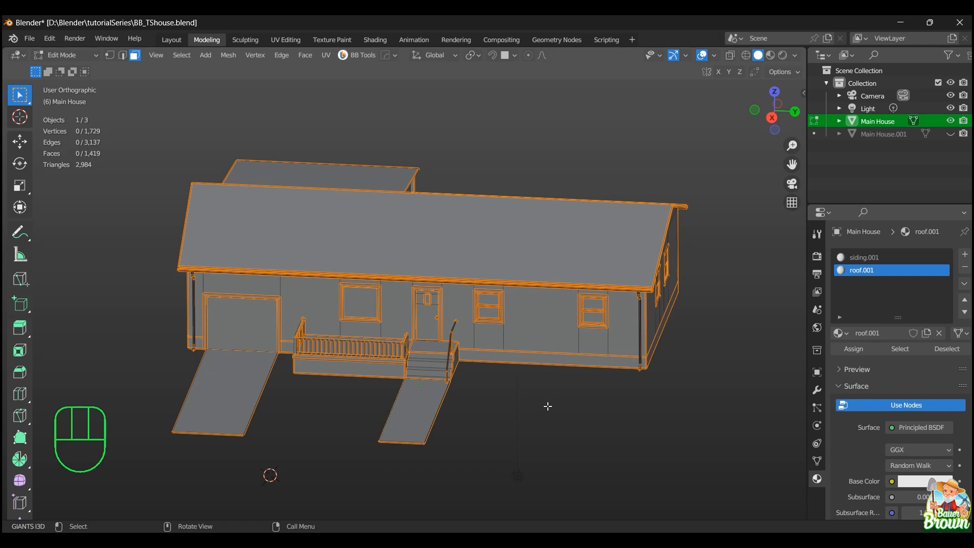
pyautogui.moveTo(483, 454); pyautogui.dragTo(388, 425, button='middle')
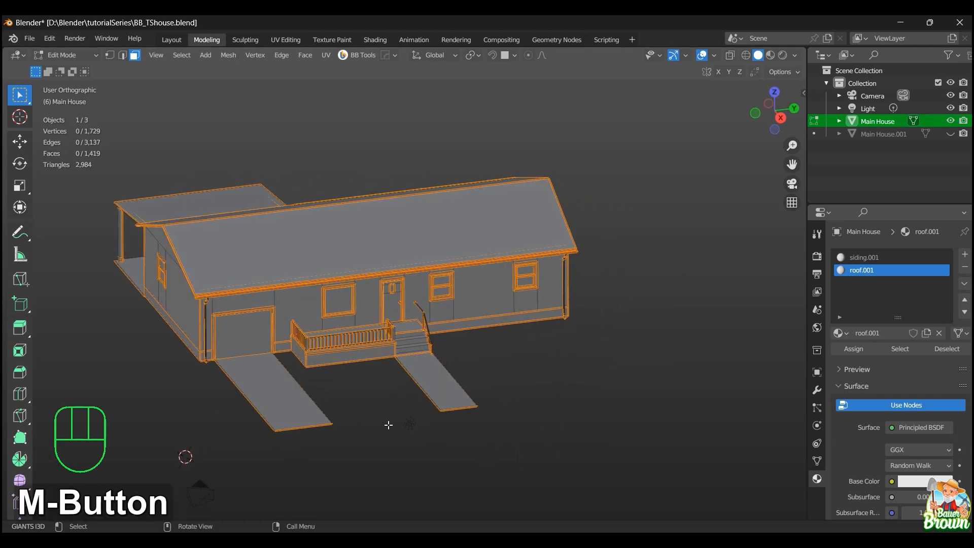
pyautogui.moveTo(492, 420); pyautogui.dragTo(522, 424, button='middle')
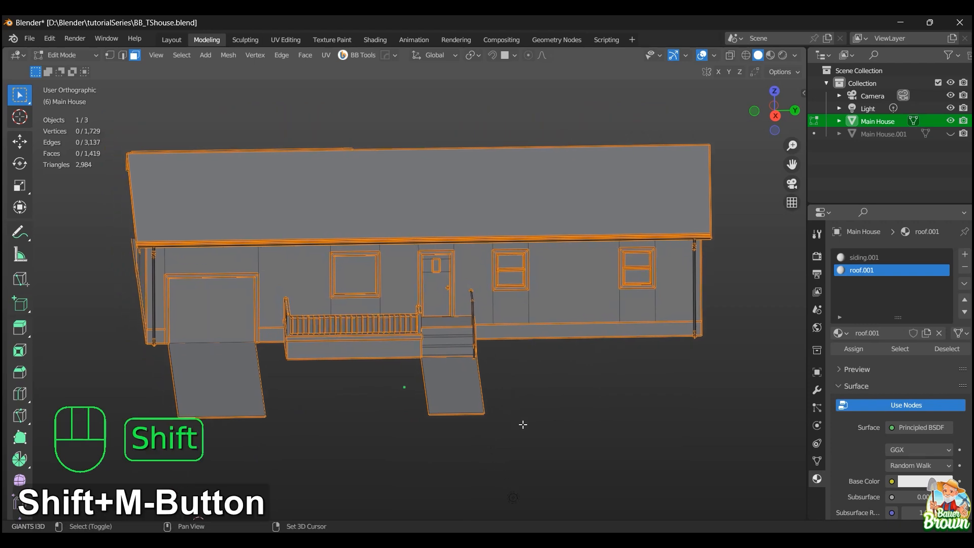
pyautogui.moveTo(743, 292); pyautogui.dragTo(555, 322, button='middle')
pyautogui.keyDown('shift'); pyautogui.click(553, 296); pyautogui.keyUp('shift')
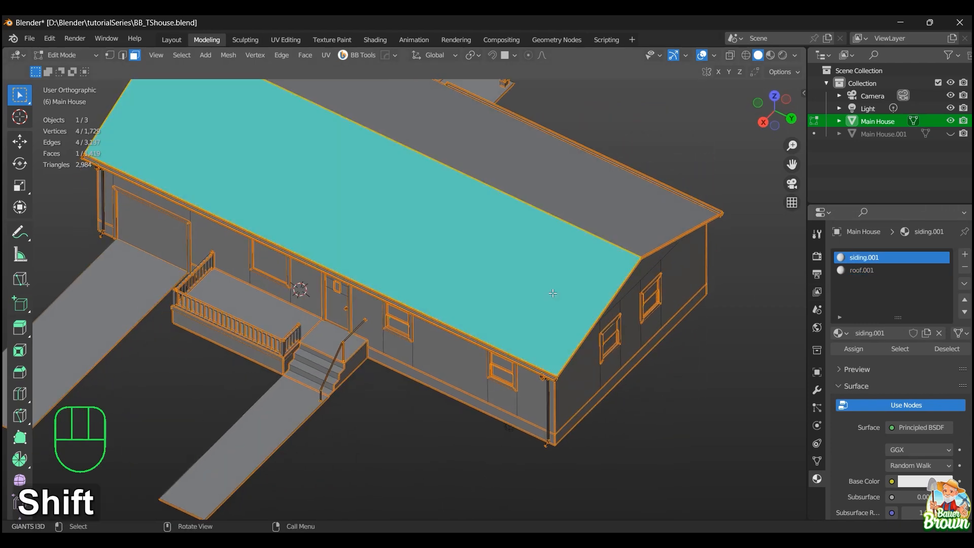
pyautogui.keyDown('shift'); pyautogui.click(616, 224); pyautogui.keyUp('shift')
pyautogui.scroll(-2, 616, 224)
pyautogui.moveTo(648, 292); pyautogui.dragTo(547, 392, button='middle')
pyautogui.scroll(3, 529, 309)
pyautogui.scroll(-3, 524, 300)
pyautogui.scroll(-1, 558, 377)
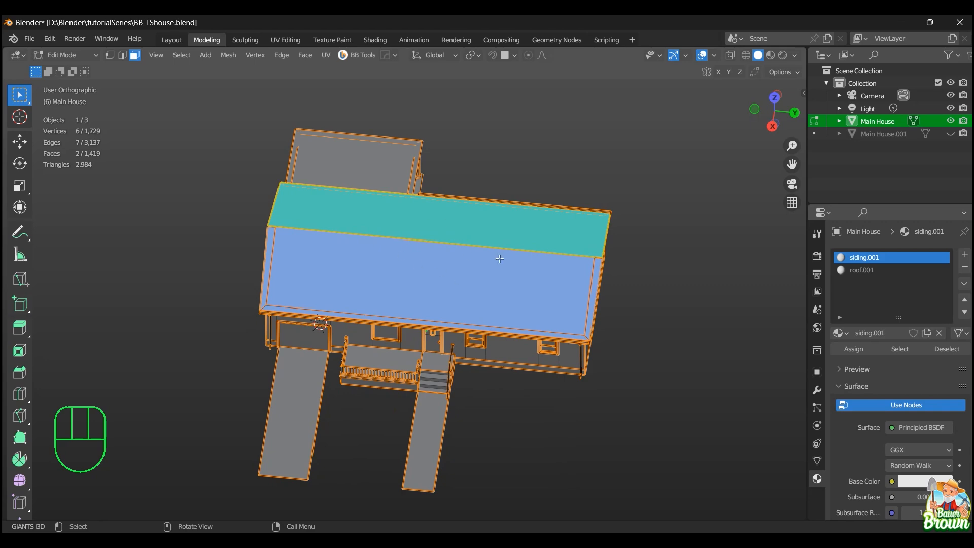
pyautogui.moveTo(467, 239); pyautogui.dragTo(473, 336, button='middle')
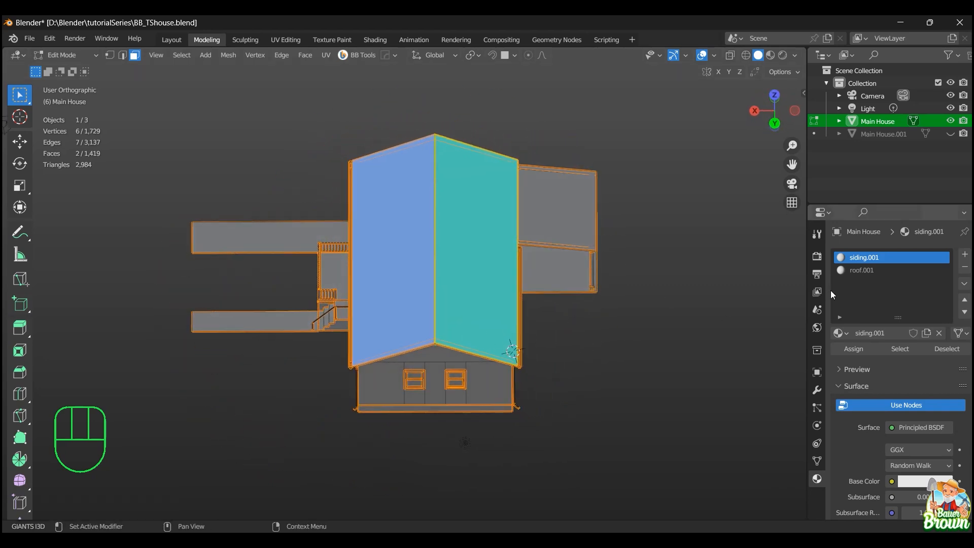
pyautogui.click(853, 270)
pyautogui.scroll(2, 617, 327)
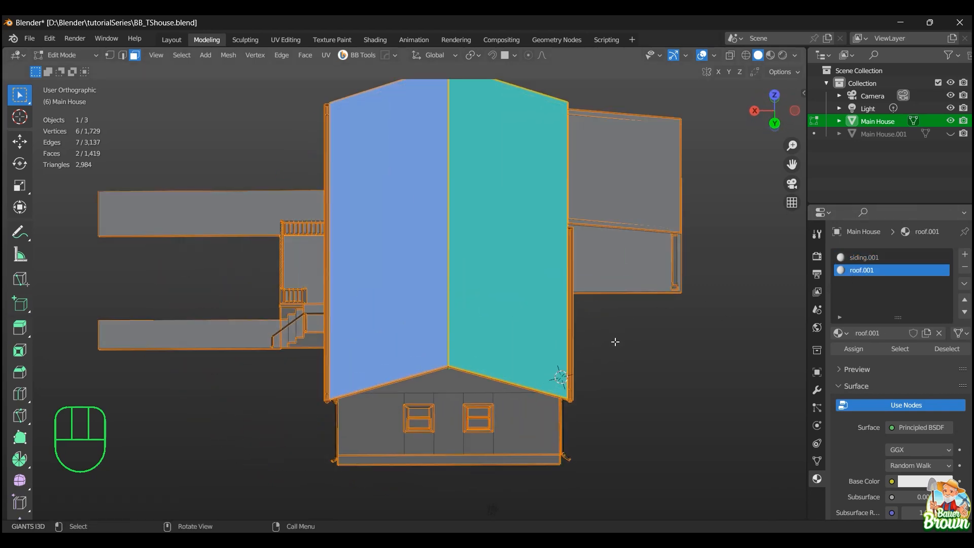
pyautogui.moveTo(646, 337); pyautogui.dragTo(593, 340, button='middle')
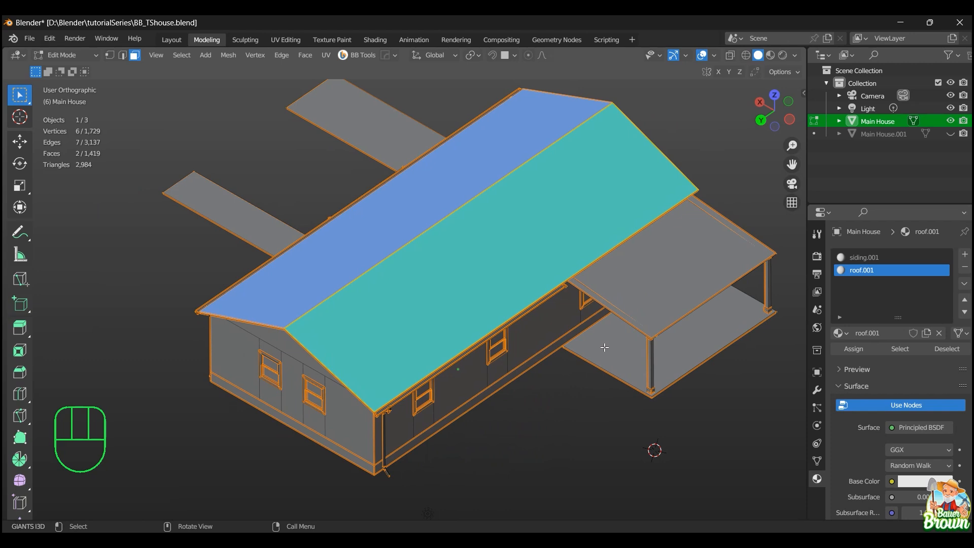
# - Check the porch roof face's material, and assign the roof material to both reselected slopes of the main roof
pyautogui.click(648, 286)
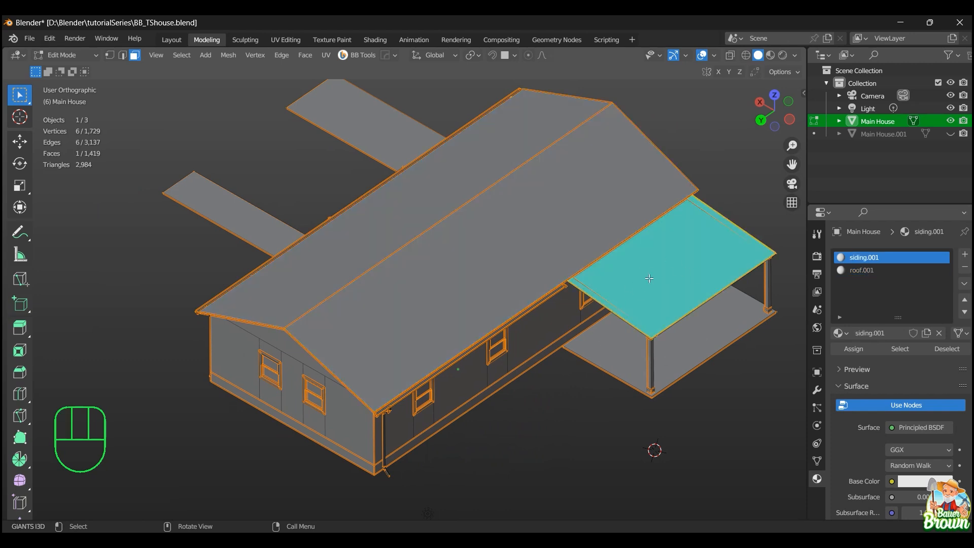
pyautogui.click(500, 269)
pyautogui.keyDown('shift'); pyautogui.click(446, 198); pyautogui.keyUp('shift')
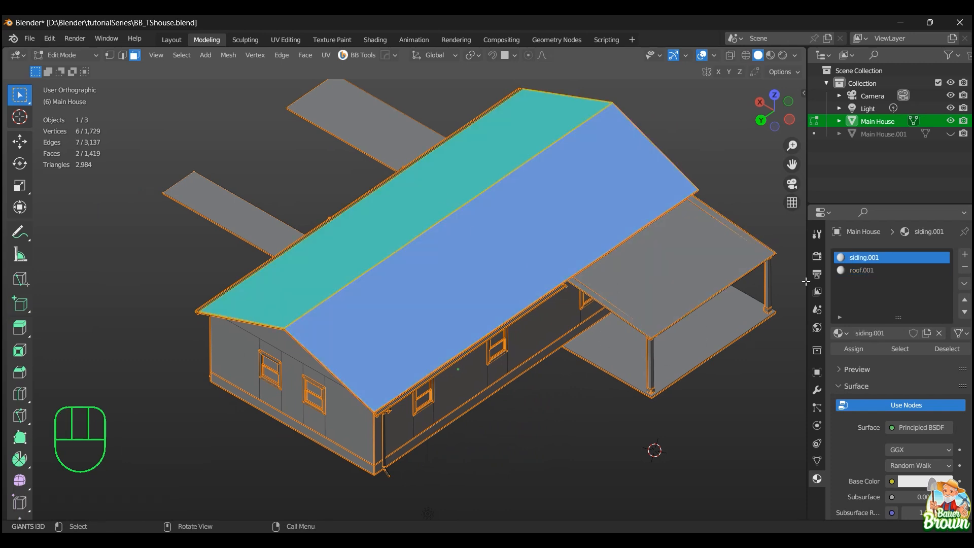
pyautogui.click(855, 271)
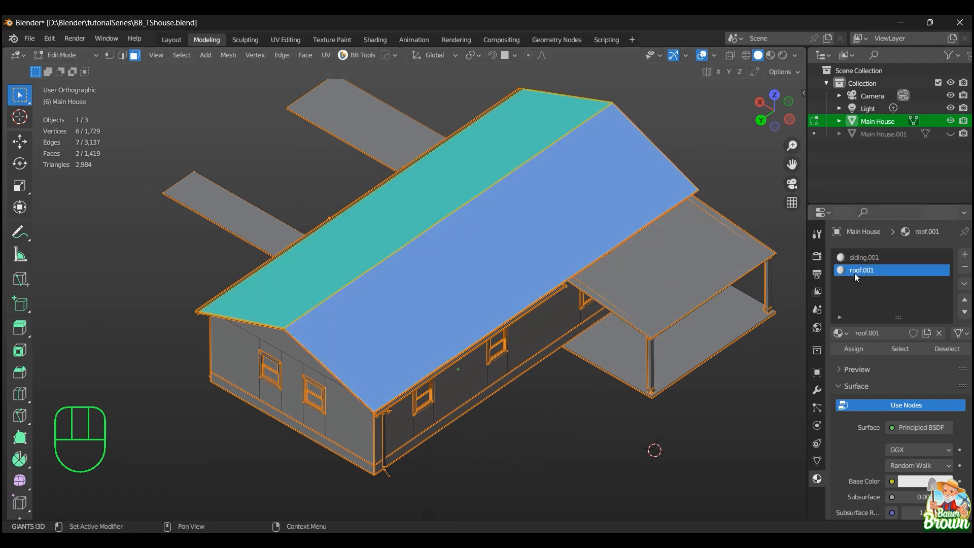
pyautogui.click(857, 350)
# - Create a new material named porch roof in a third slot and assign it to the porch roof face
pyautogui.moveTo(654, 381); pyautogui.dragTo(631, 359, button='middle')
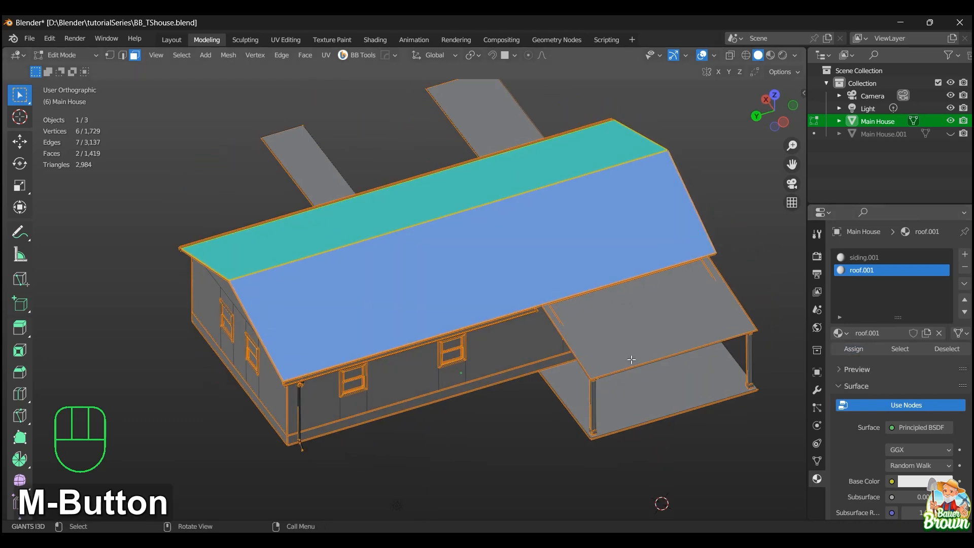
pyautogui.click(638, 342)
pyautogui.click(965, 255)
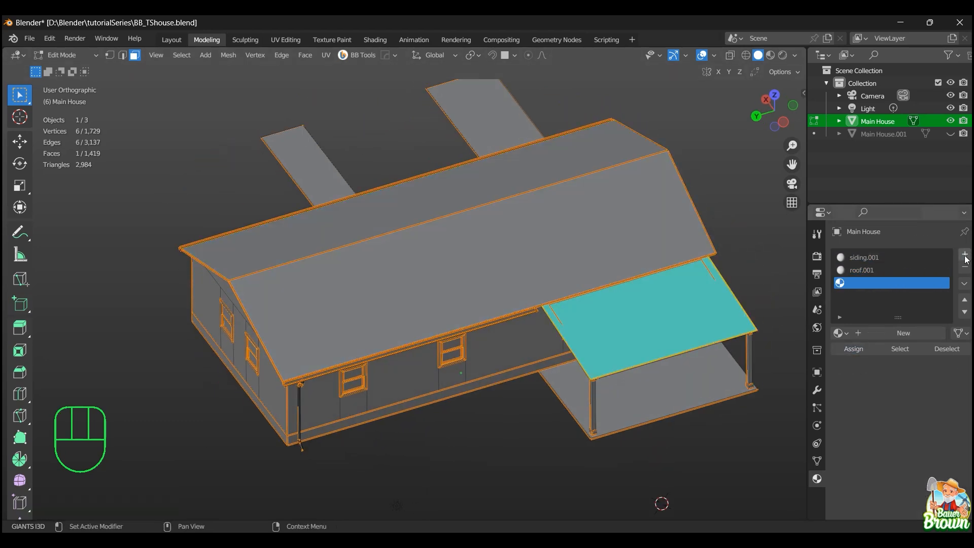
pyautogui.click(878, 331)
pyautogui.doubleClick(869, 283)
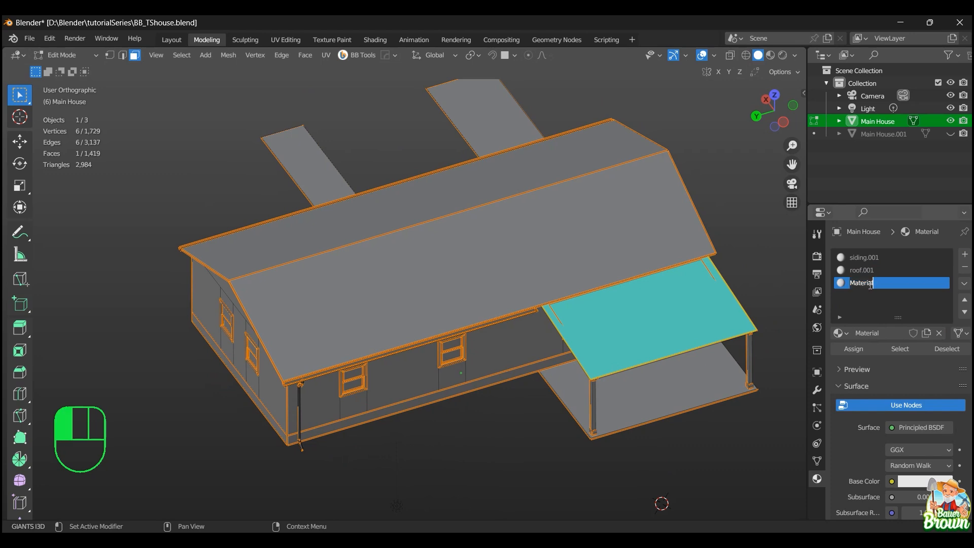
pyautogui.write('porch ')
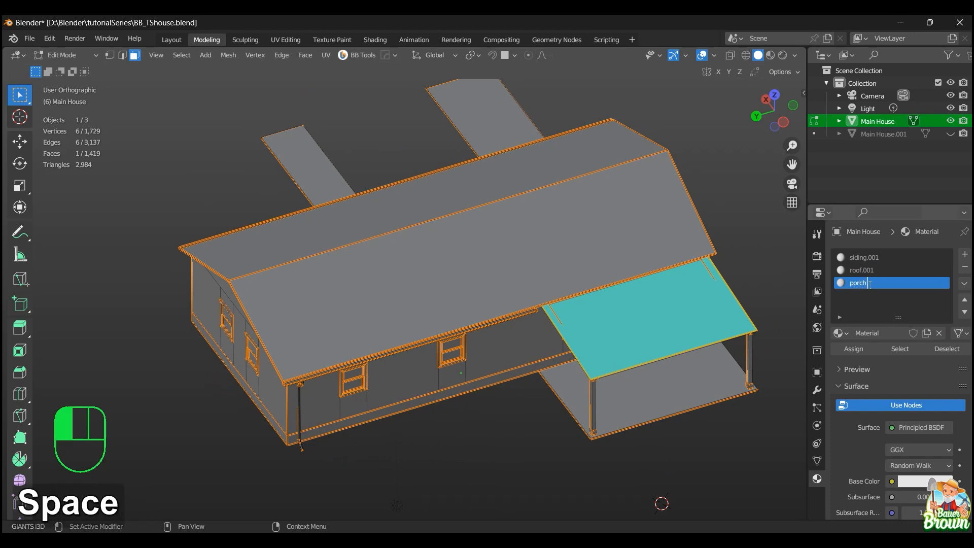
pyautogui.write('roo')
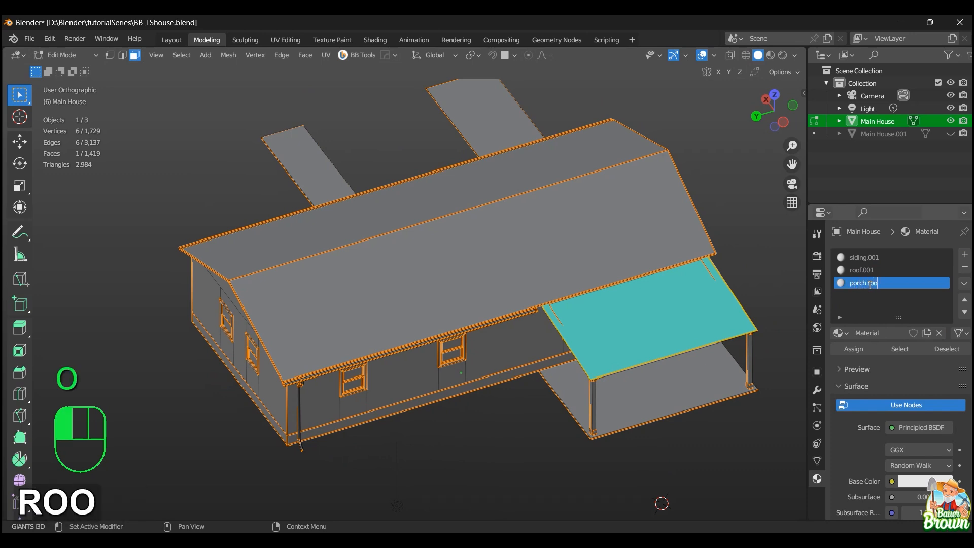
pyautogui.write('f')
pyautogui.press('Return')
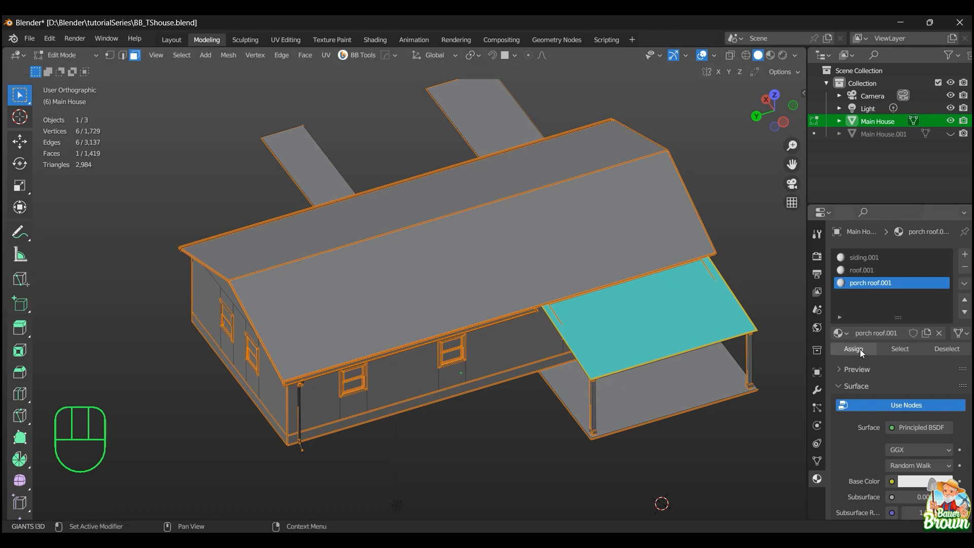
# - Pick the main roof slopes one by one to check which material each is assigned to
pyautogui.moveTo(627, 414); pyautogui.dragTo(557, 333, button='middle')
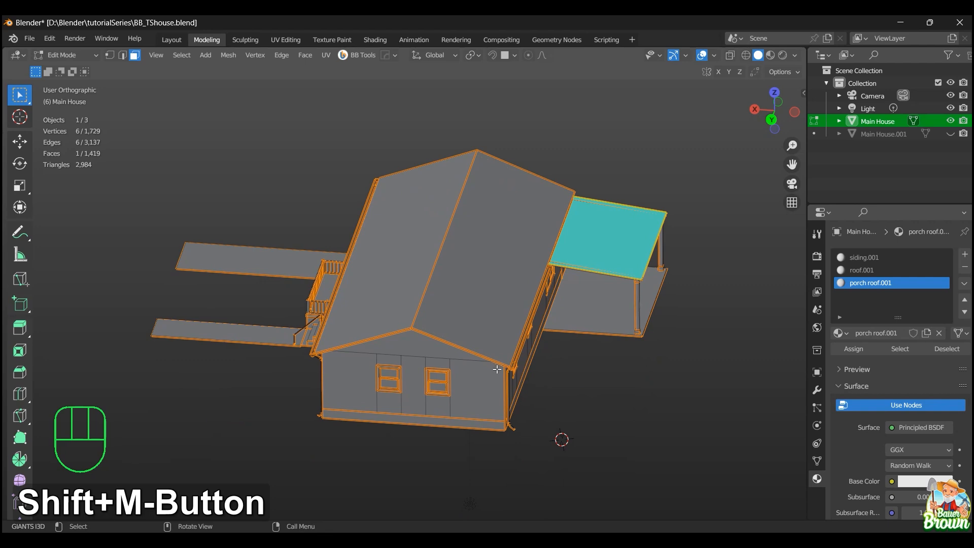
pyautogui.scroll(-1, 505, 368)
pyautogui.click(498, 307)
pyautogui.click(419, 257)
pyautogui.click(465, 248)
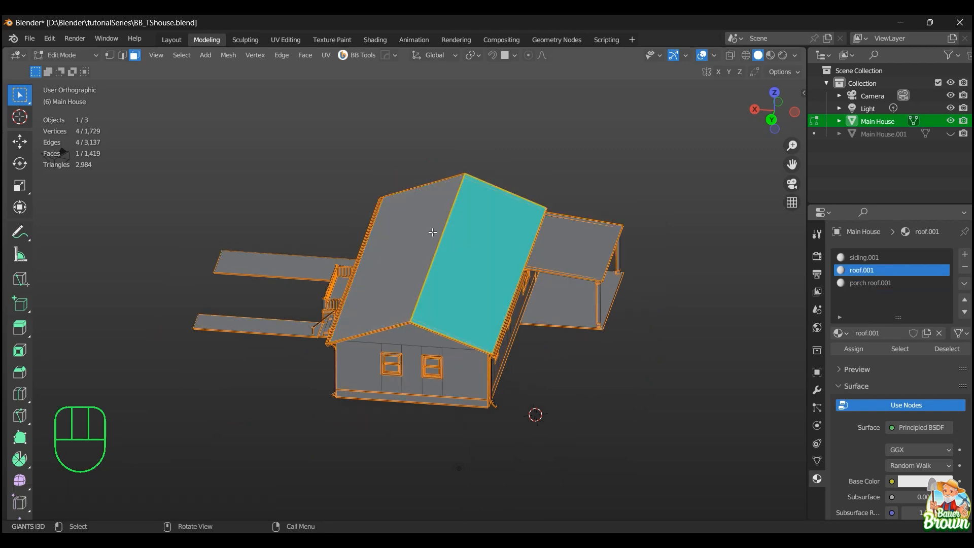
pyautogui.click(431, 232)
pyautogui.click(467, 234)
# - Examine the house and its roof surfaces from the front, the gable end and the back porch side
pyautogui.scroll(-2, 449, 324)
pyautogui.moveTo(439, 353); pyautogui.dragTo(517, 357, button='middle')
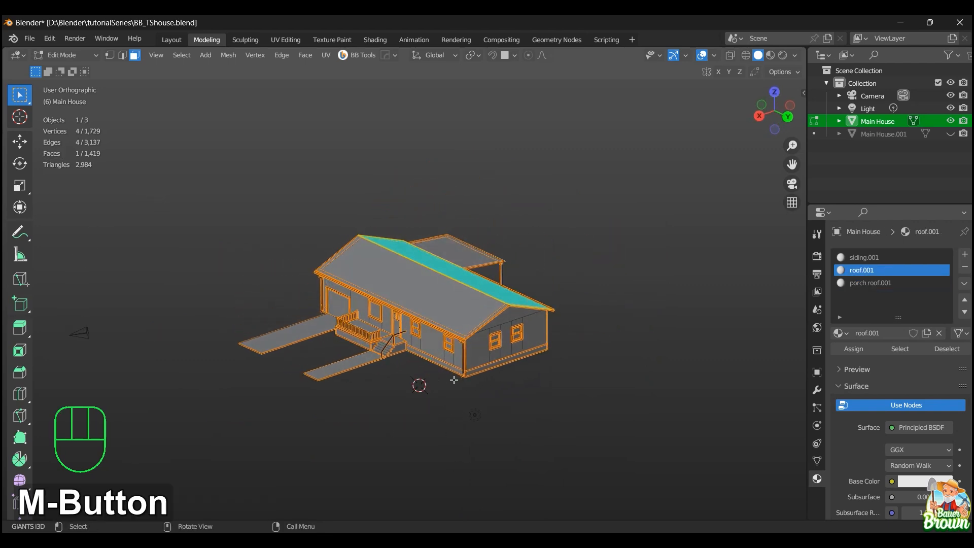
pyautogui.scroll(2, 455, 381)
pyautogui.moveTo(461, 394); pyautogui.dragTo(541, 382, button='middle')
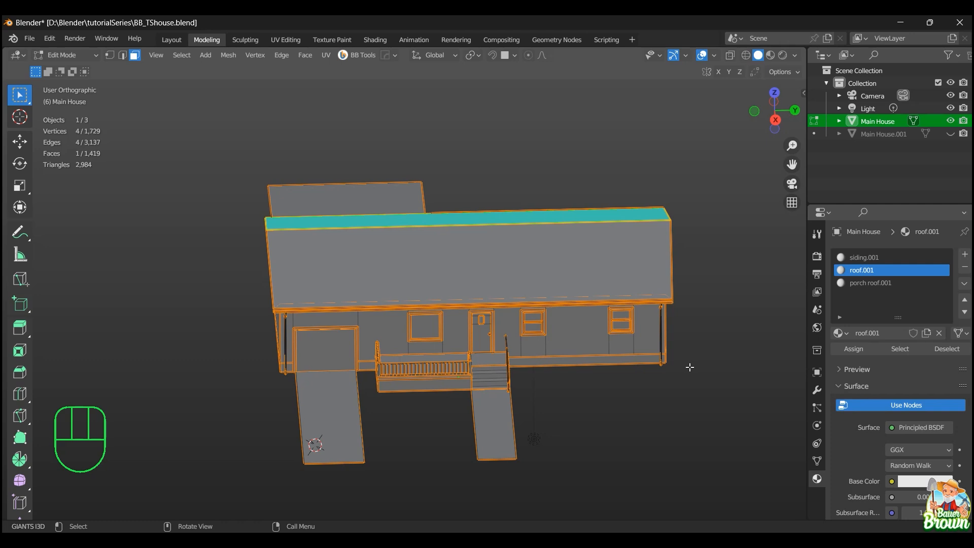
pyautogui.moveTo(668, 365); pyautogui.dragTo(599, 367, button='middle')
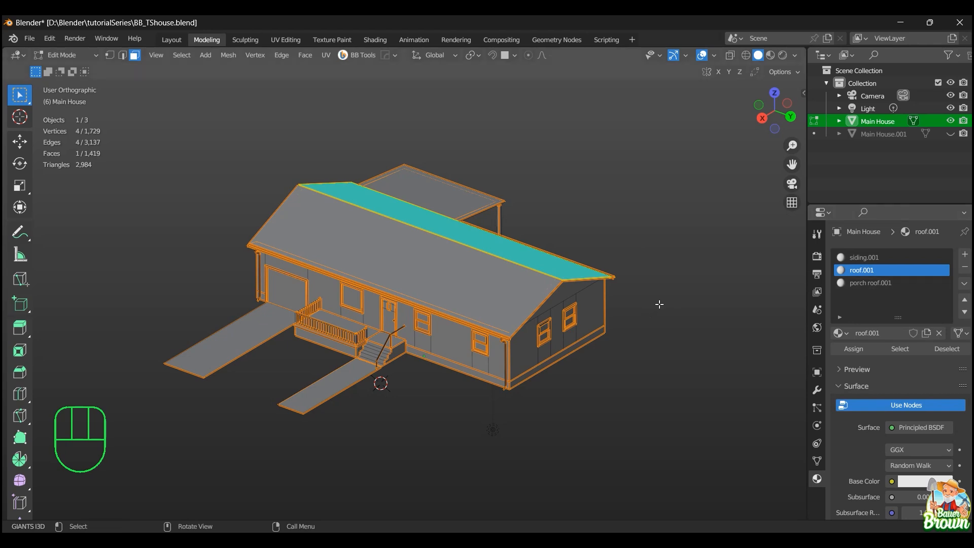
pyautogui.moveTo(659, 304); pyautogui.dragTo(578, 409, button='middle')
pyautogui.scroll(2, 617, 359)
pyautogui.moveTo(585, 394); pyautogui.dragTo(572, 365, button='middle')
pyautogui.scroll(-1, 572, 366)
pyautogui.scroll(1, 576, 366)
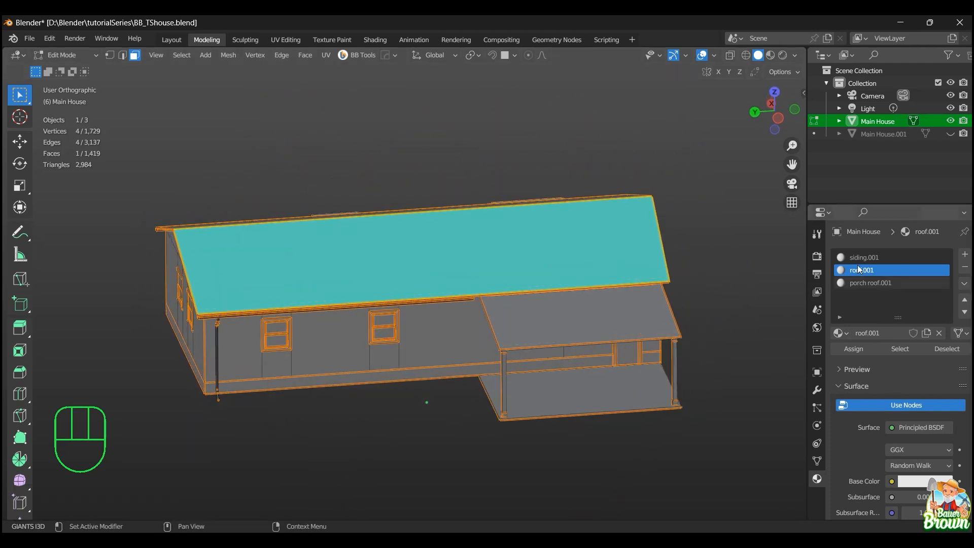
pyautogui.scroll(-1, 597, 335)
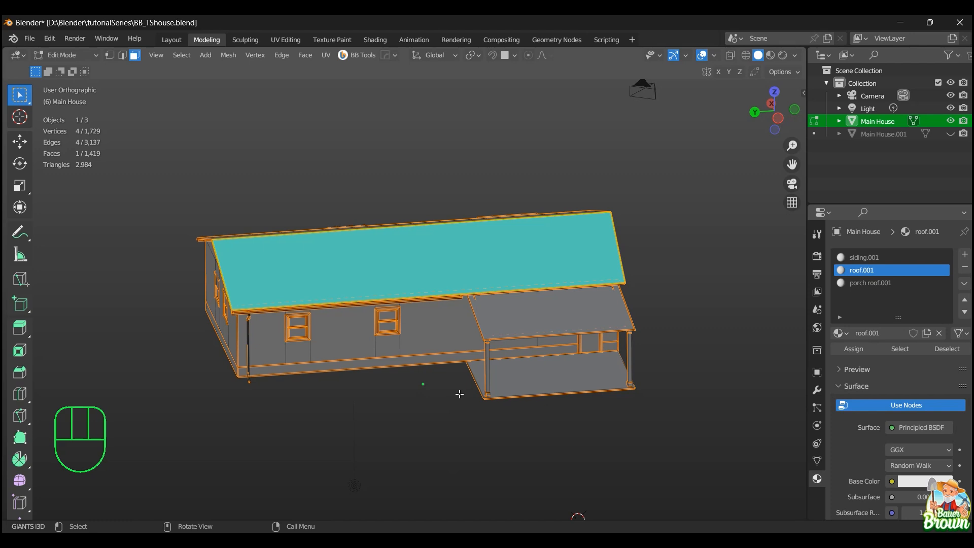
# - Look at the TexTools Color ID options in the UV Editing workspace and return to the Modeling workspace
pyautogui.click(276, 40)
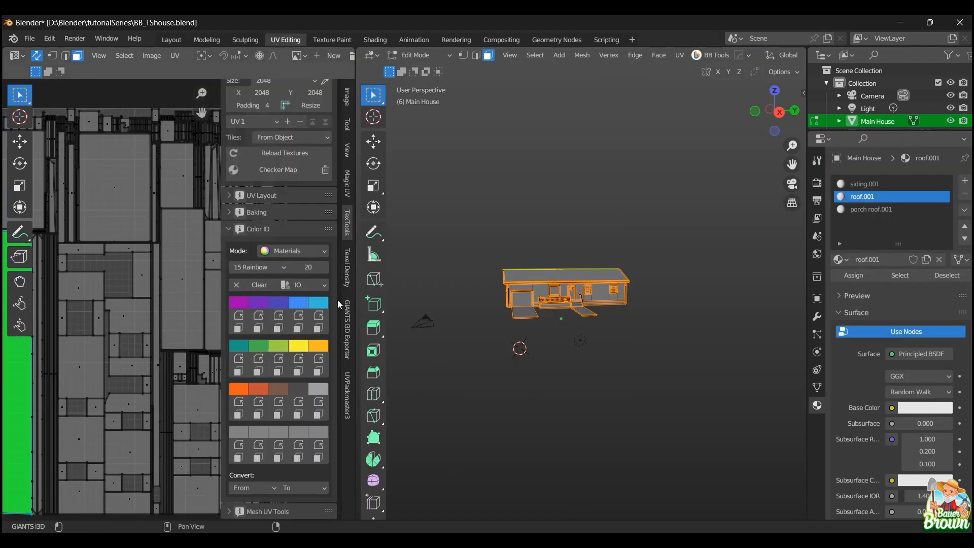
pyautogui.click(232, 230)
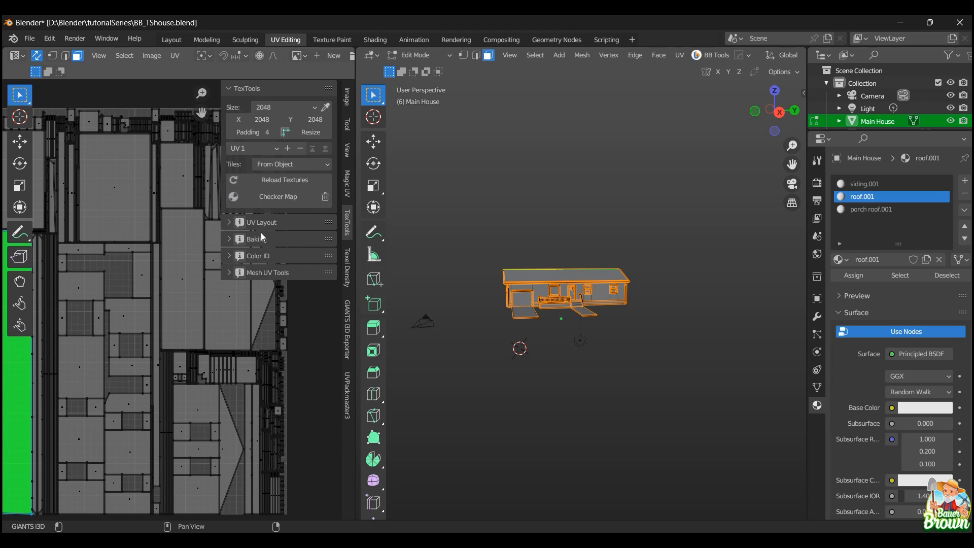
pyautogui.click(232, 258)
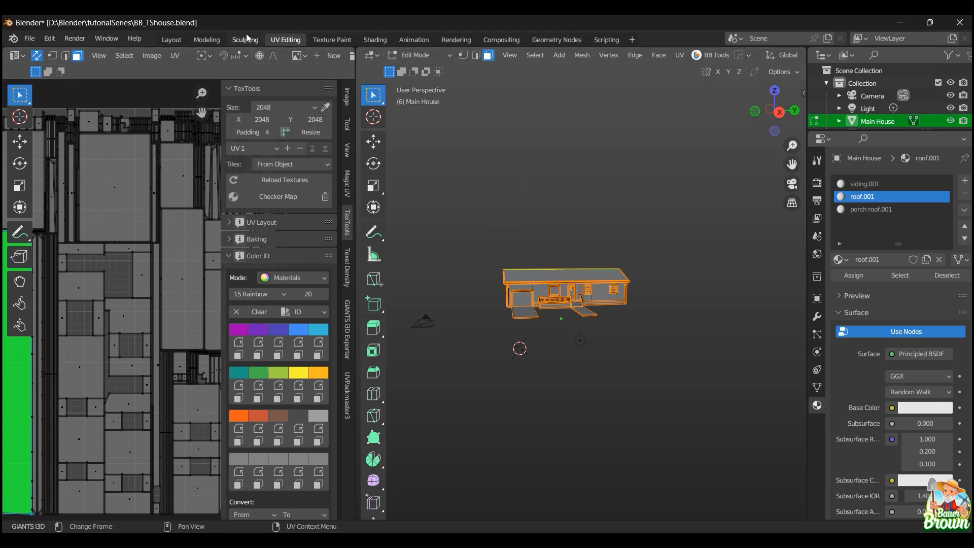
pyautogui.click(208, 39)
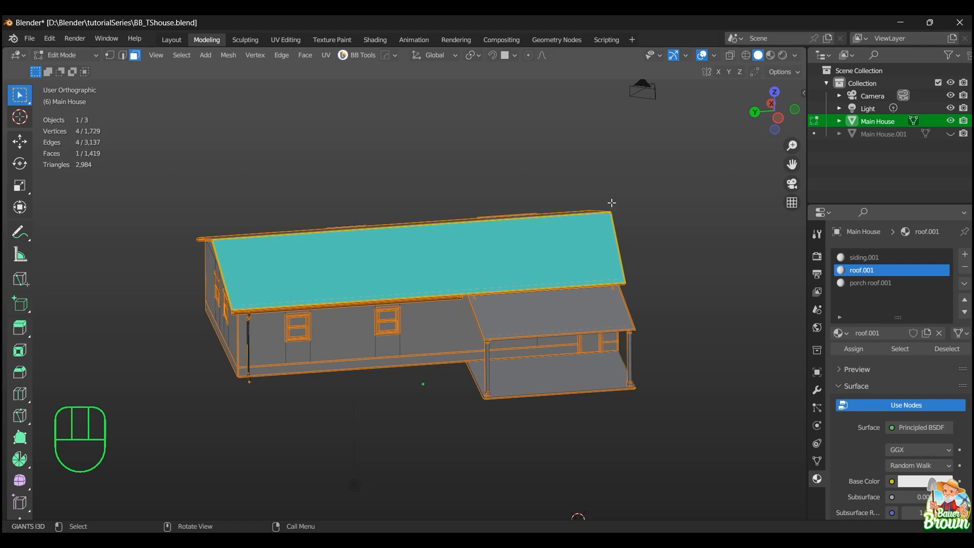
# - Select the porch roof face together with the faces assigned to the siding material, and clear the selection after checking them
pyautogui.click(604, 300)
pyautogui.moveTo(678, 285); pyautogui.dragTo(635, 330, button='middle')
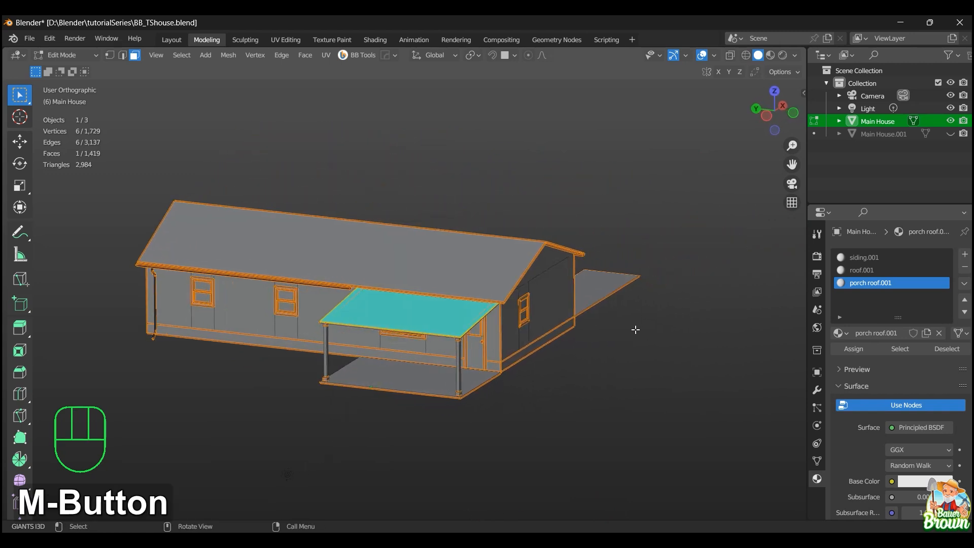
pyautogui.click(847, 259)
pyautogui.click(888, 350)
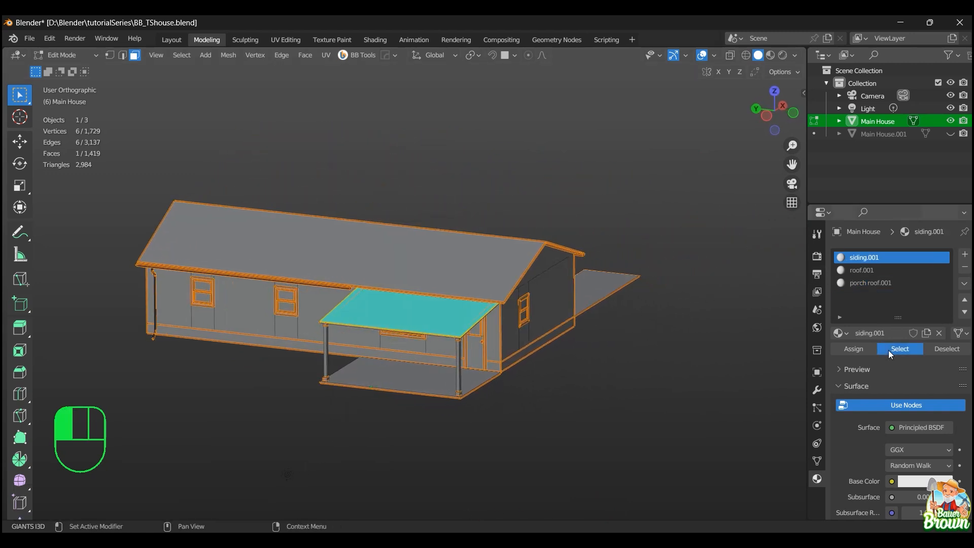
pyautogui.moveTo(711, 355); pyautogui.dragTo(682, 383, button='middle')
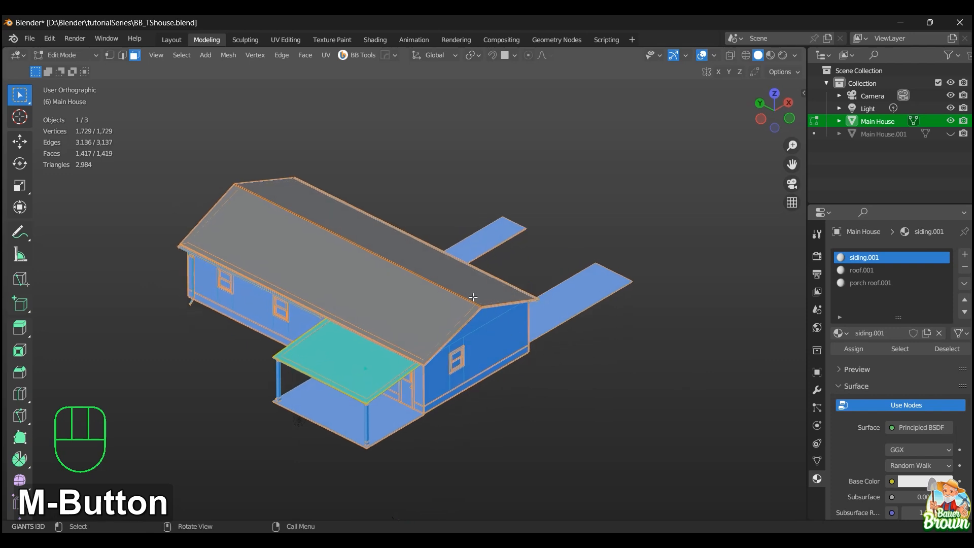
pyautogui.click(581, 340)
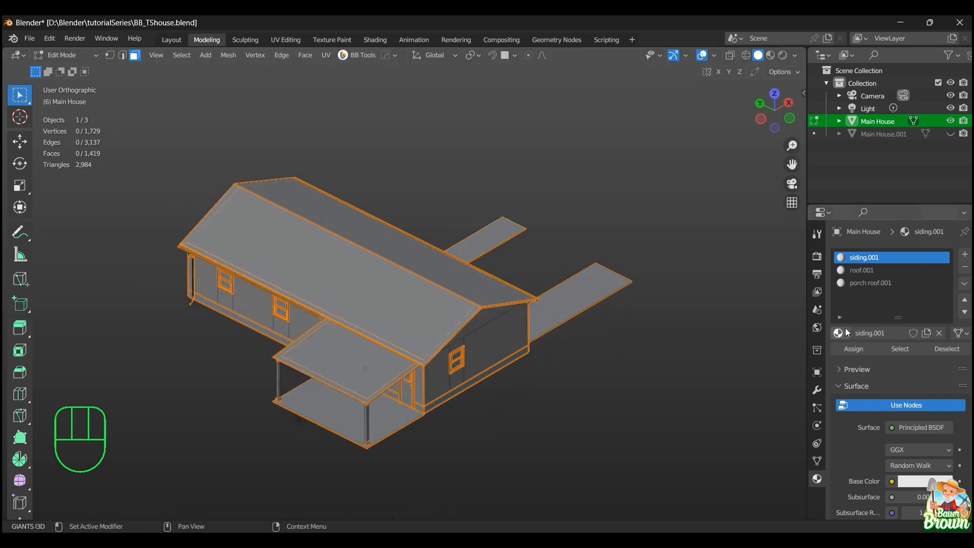
# - Select only the faces assigned to the siding material and examine them from the gable ends and the back porch side
pyautogui.click(906, 350)
pyautogui.moveTo(689, 382); pyautogui.dragTo(622, 363, button='middle')
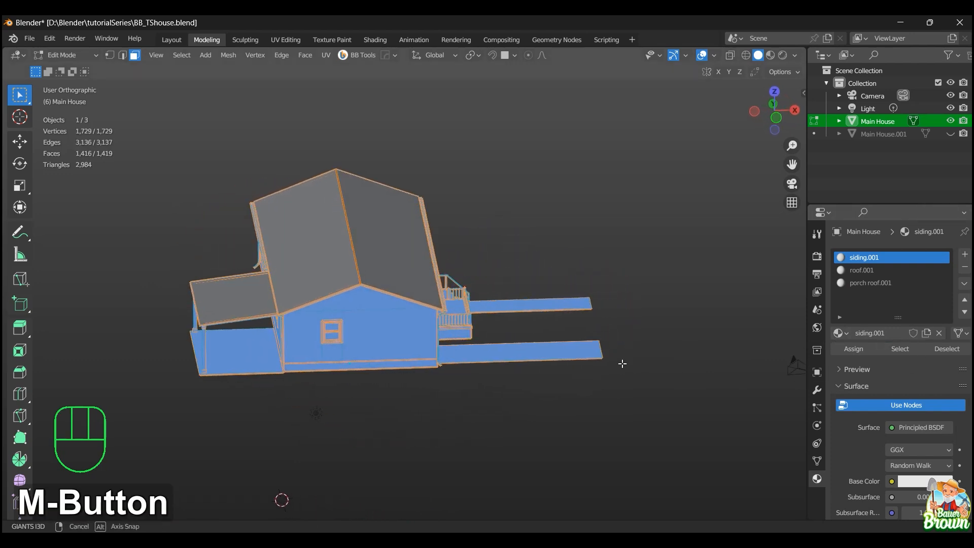
pyautogui.moveTo(392, 345); pyautogui.dragTo(454, 381, button='middle')
pyautogui.scroll(2, 412, 397)
pyautogui.scroll(1, 416, 355)
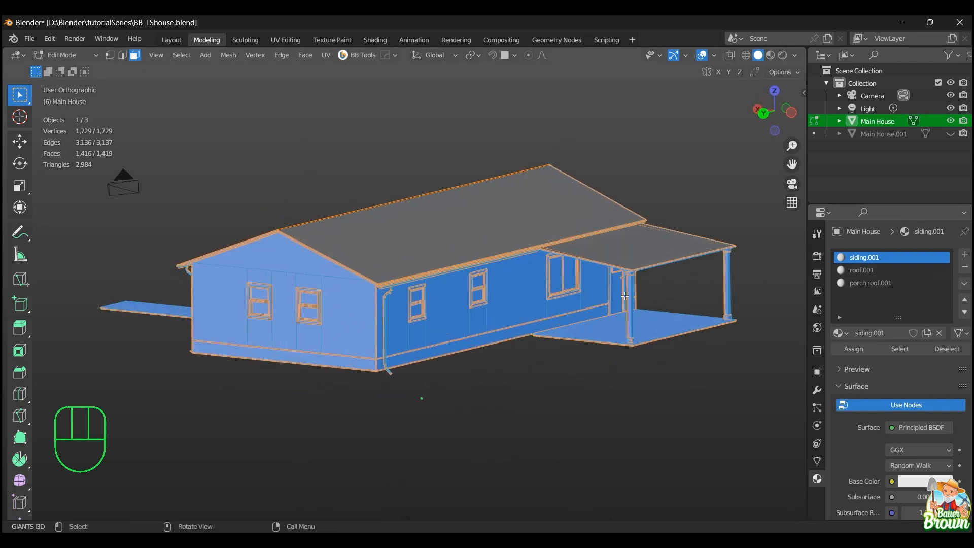
pyautogui.moveTo(532, 374); pyautogui.dragTo(500, 378, button='middle')
pyautogui.scroll(-3, 486, 389)
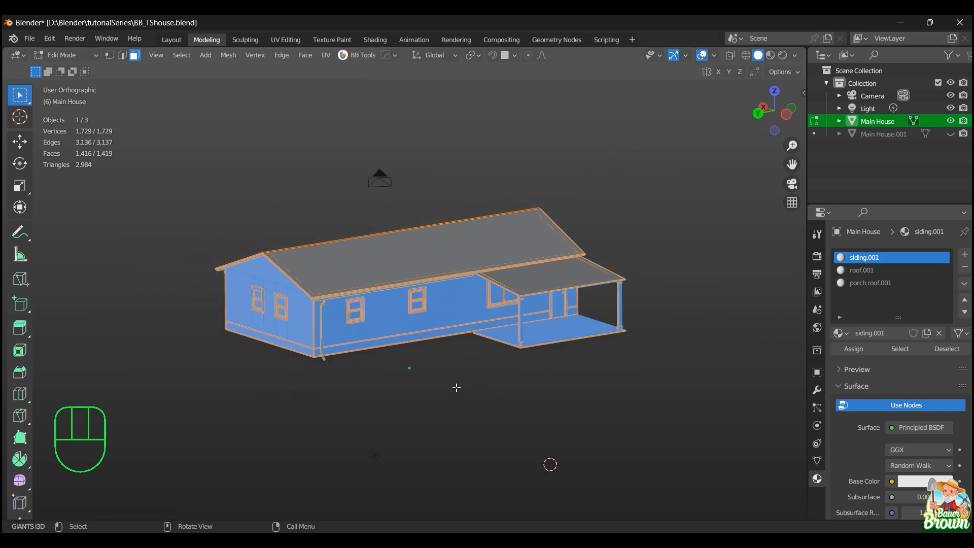
# - Select the foundation strips along the house's front wall, the gable end away from the garage, and the back wall
pyautogui.moveTo(456, 390); pyautogui.dragTo(513, 388, button='middle')
pyautogui.scroll(4, 542, 396)
pyautogui.moveTo(580, 398); pyautogui.dragTo(547, 390, button='middle')
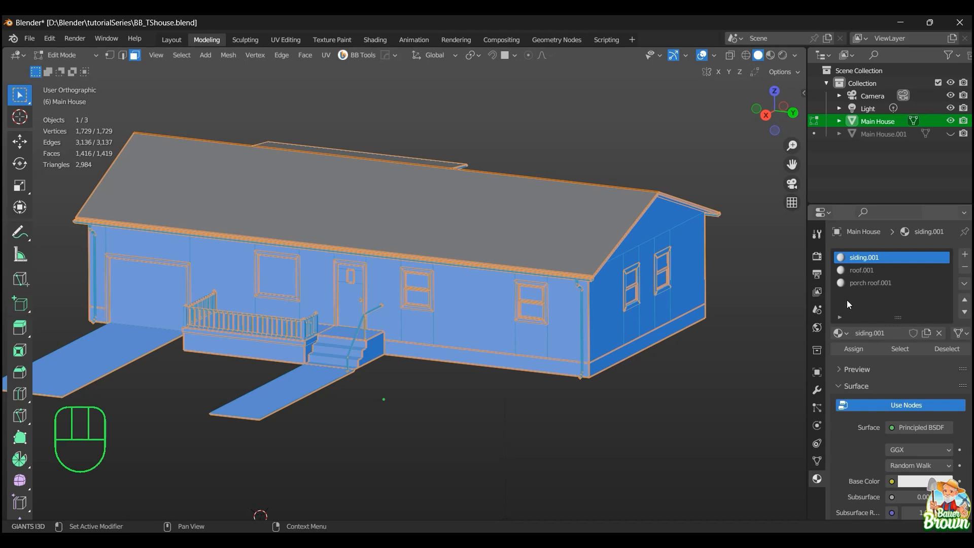
pyautogui.click(498, 364)
pyautogui.moveTo(522, 374); pyautogui.dragTo(533, 396, button='middle')
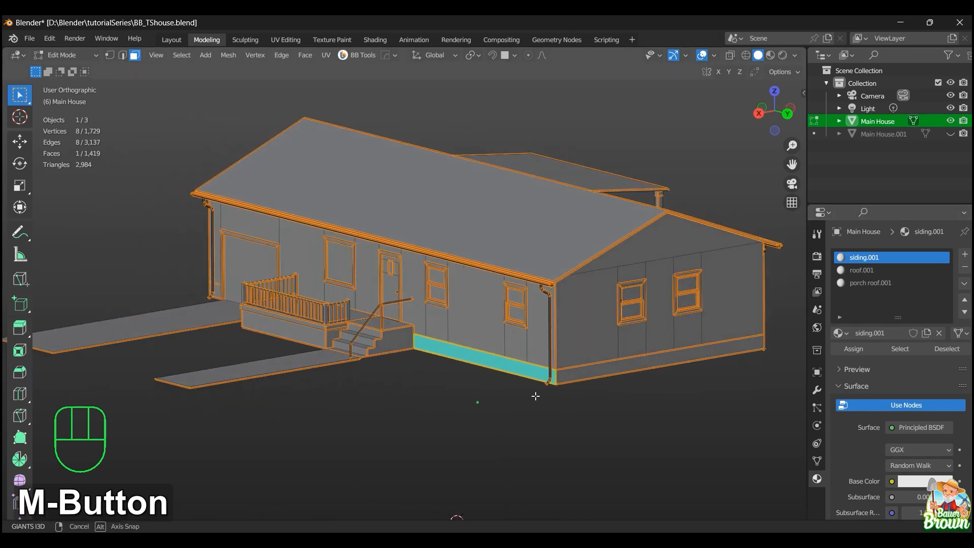
pyautogui.keyDown('shift'); pyautogui.click(586, 377); pyautogui.keyUp('shift')
pyautogui.moveTo(623, 387); pyautogui.dragTo(526, 361, button='middle')
pyautogui.keyDown('shift'); pyautogui.click(643, 349); pyautogui.keyUp('shift')
pyautogui.scroll(-3, 643, 350)
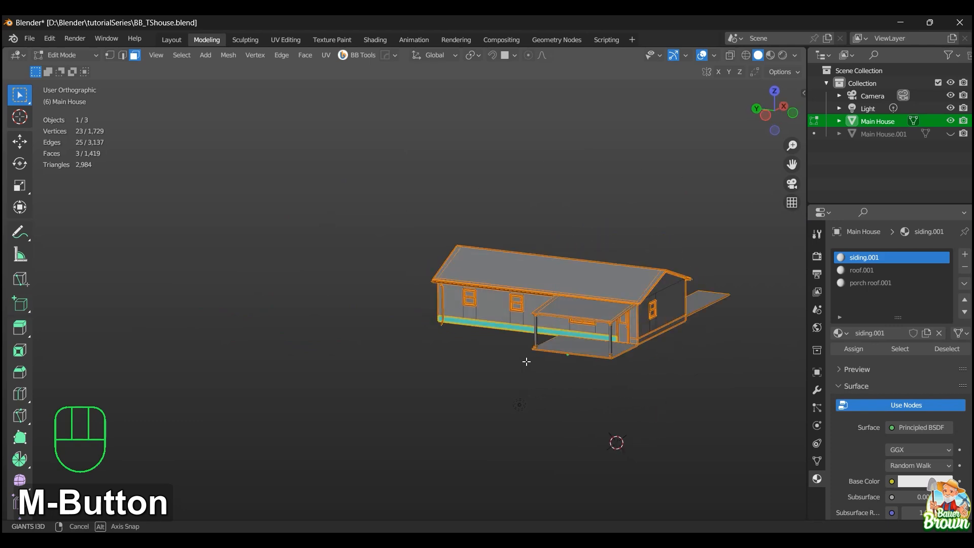
# - Add the remaining foundation strips beside the back porch door, on the garage-side gable end and on both sides of the garage door to the selection
pyautogui.scroll(4, 527, 361)
pyautogui.keyDown('shift'); pyautogui.moveTo(650, 371); pyautogui.dragTo(356, 304, button='middle'); pyautogui.keyUp('shift')
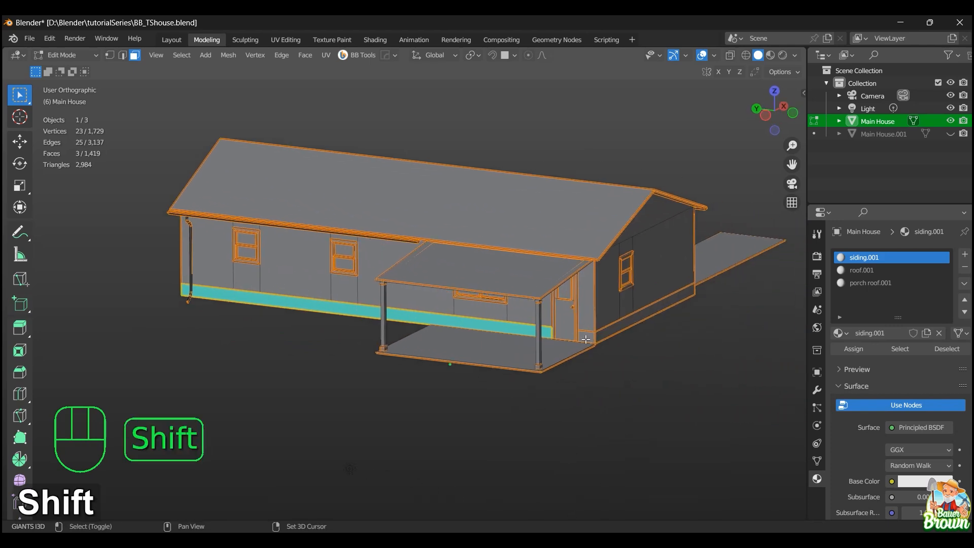
pyautogui.keyDown('shift'); pyautogui.click(587, 337); pyautogui.keyUp('shift')
pyautogui.keyDown('shift'); pyautogui.click(637, 320); pyautogui.keyUp('shift')
pyautogui.moveTo(637, 339); pyautogui.dragTo(394, 359, button='middle')
pyautogui.scroll(4, 350, 354)
pyautogui.keyDown('shift'); pyautogui.moveTo(345, 329); pyautogui.dragTo(388, 277, button='middle'); pyautogui.keyUp('shift')
pyautogui.keyDown('shift'); pyautogui.click(285, 361); pyautogui.keyUp('shift')
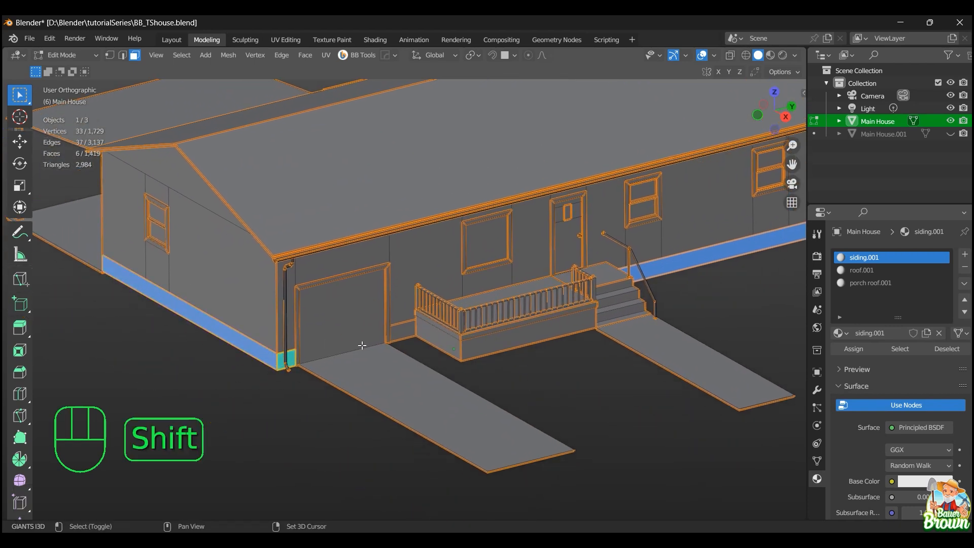
pyautogui.keyDown('shift'); pyautogui.click(403, 335); pyautogui.keyUp('shift')
pyautogui.scroll(-4, 570, 365)
pyautogui.moveTo(570, 365); pyautogui.dragTo(645, 363, button='middle')
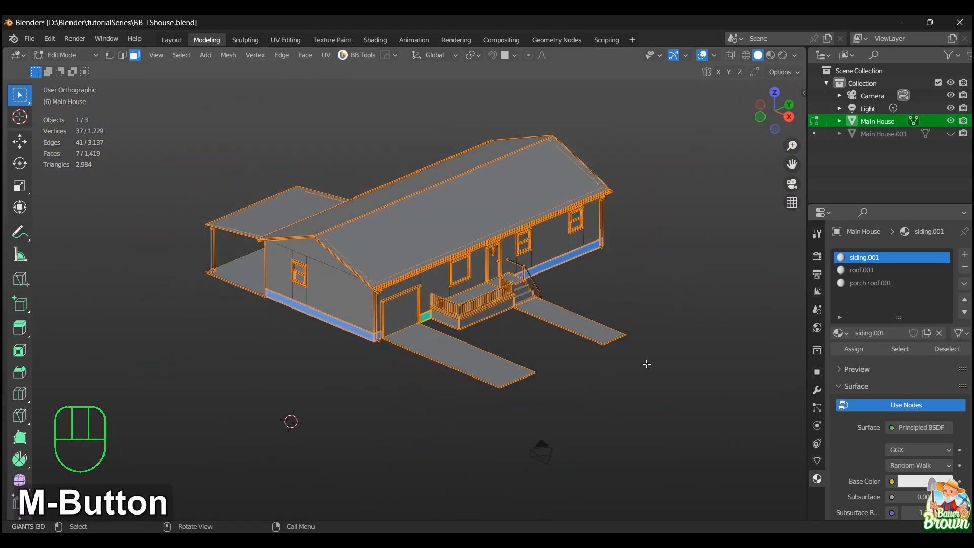
# - Add a new material named foundation and assign the selected foundation faces to it
pyautogui.click(964, 255)
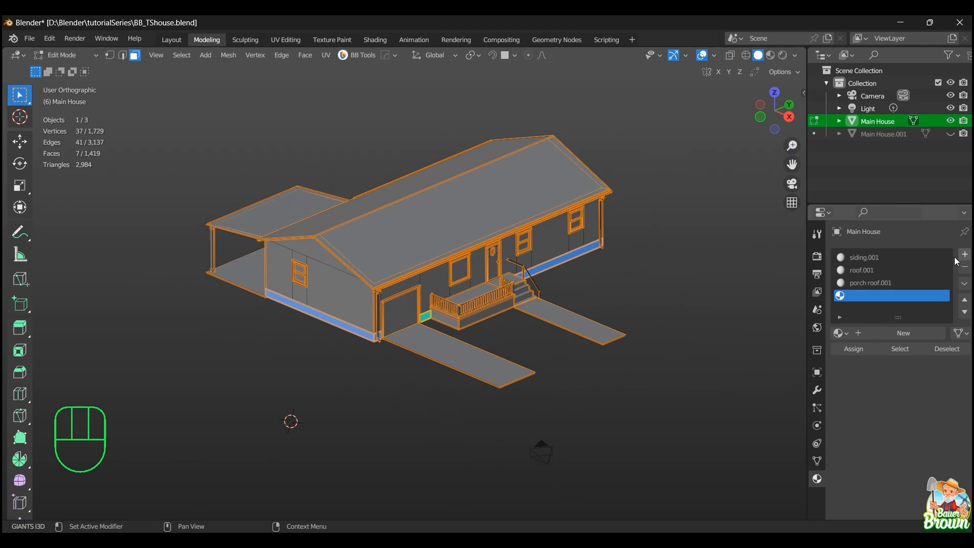
pyautogui.click(865, 340)
pyautogui.doubleClick(864, 296)
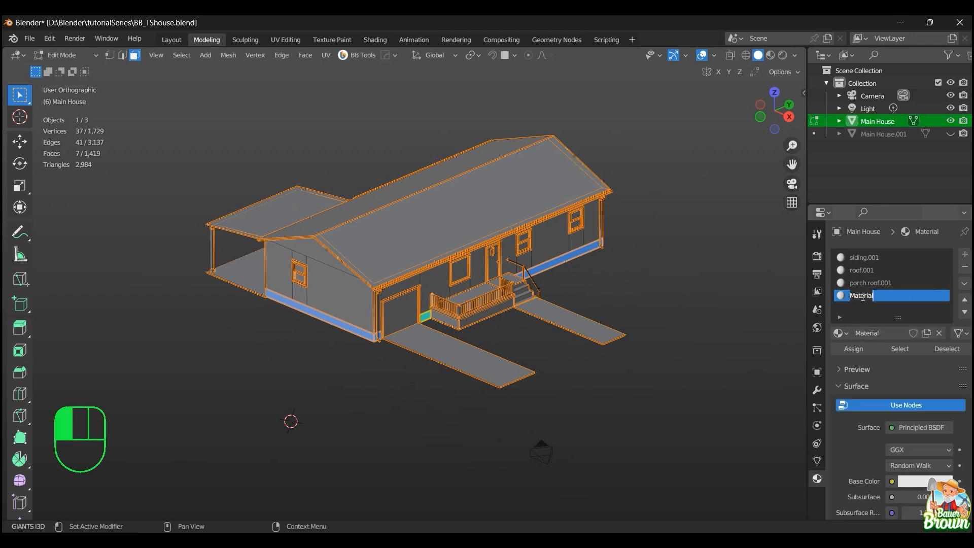
pyautogui.write('founda')
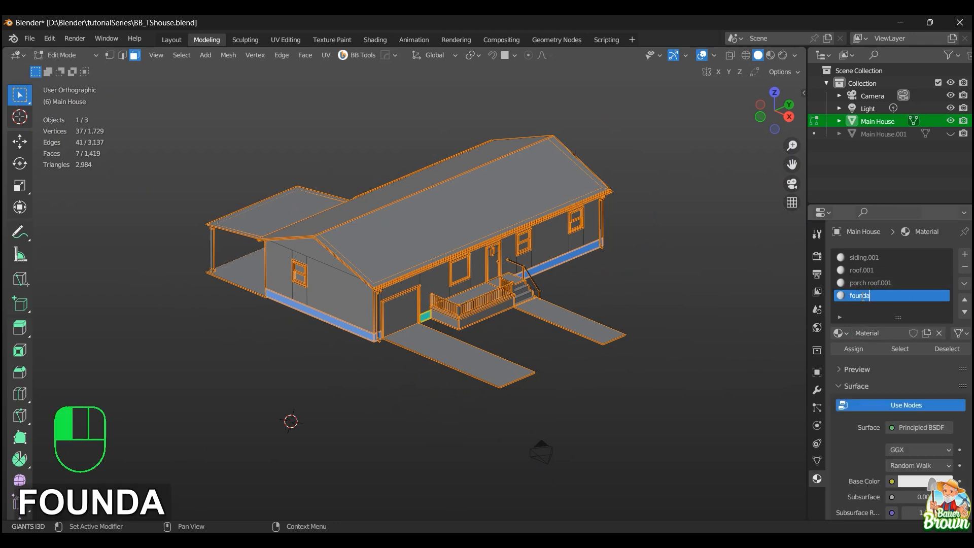
pyautogui.write('tion')
pyautogui.press('Return')
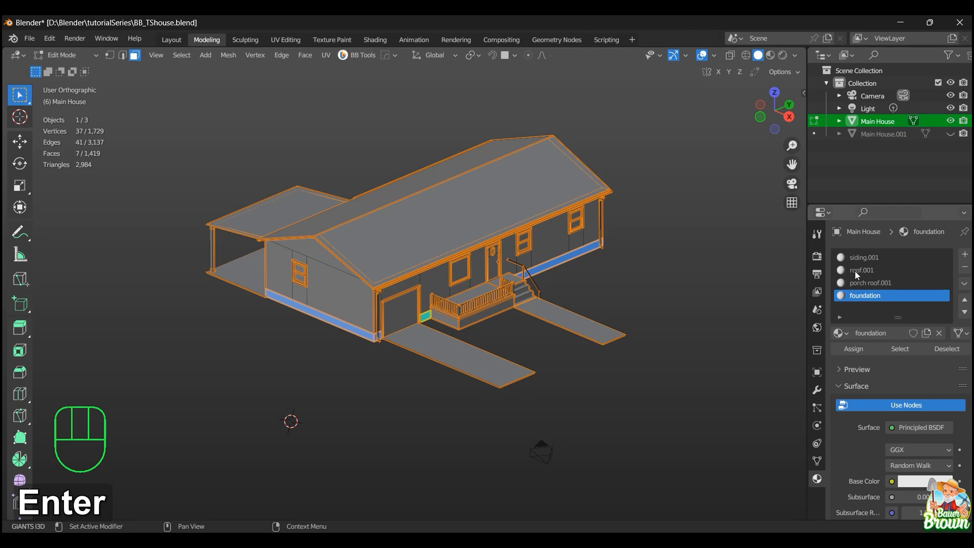
pyautogui.click(853, 349)
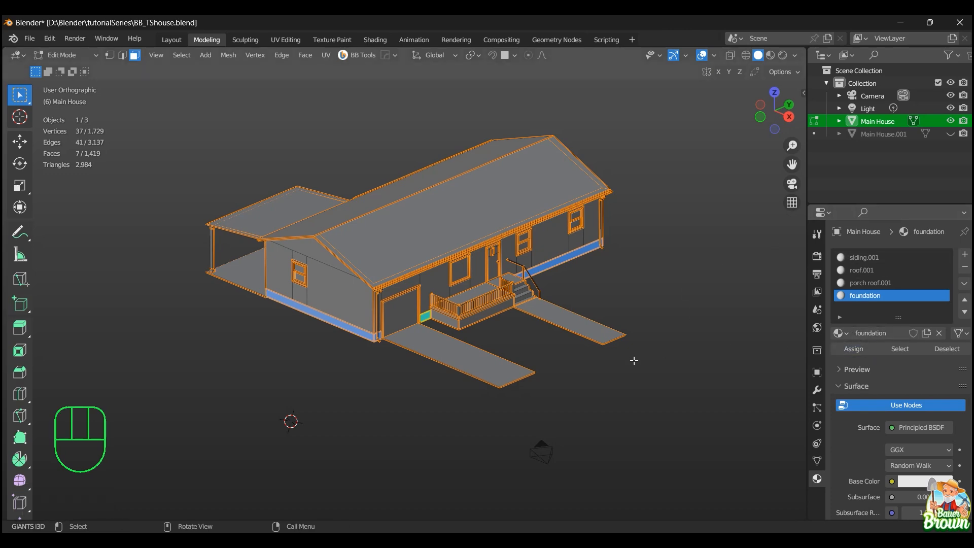
# - Examine the front of the house, picking the long strip under the front eave and the top trim face of the garage door
pyautogui.scroll(6, 634, 361)
pyautogui.scroll(-2, 634, 361)
pyautogui.moveTo(634, 361); pyautogui.dragTo(578, 363, button='middle')
pyautogui.scroll(2, 579, 363)
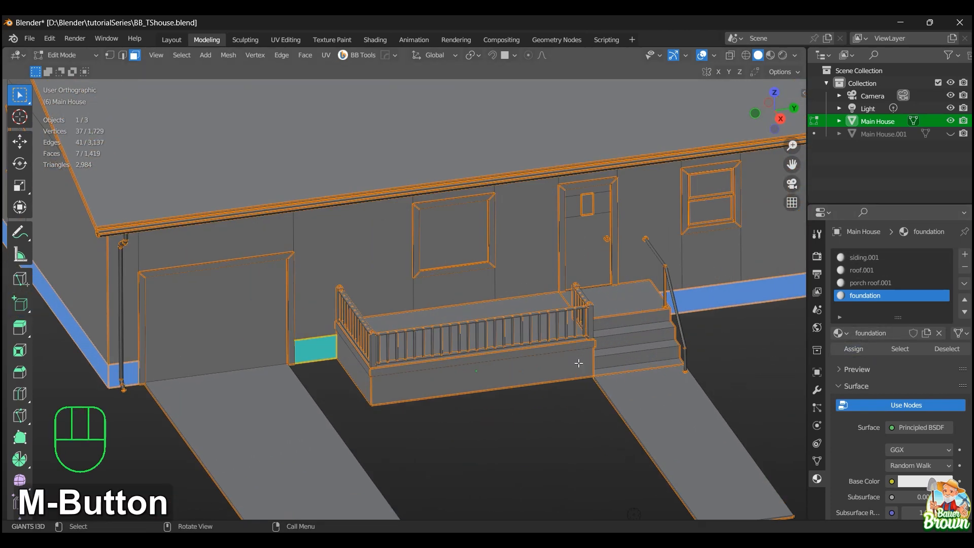
pyautogui.scroll(2, 578, 364)
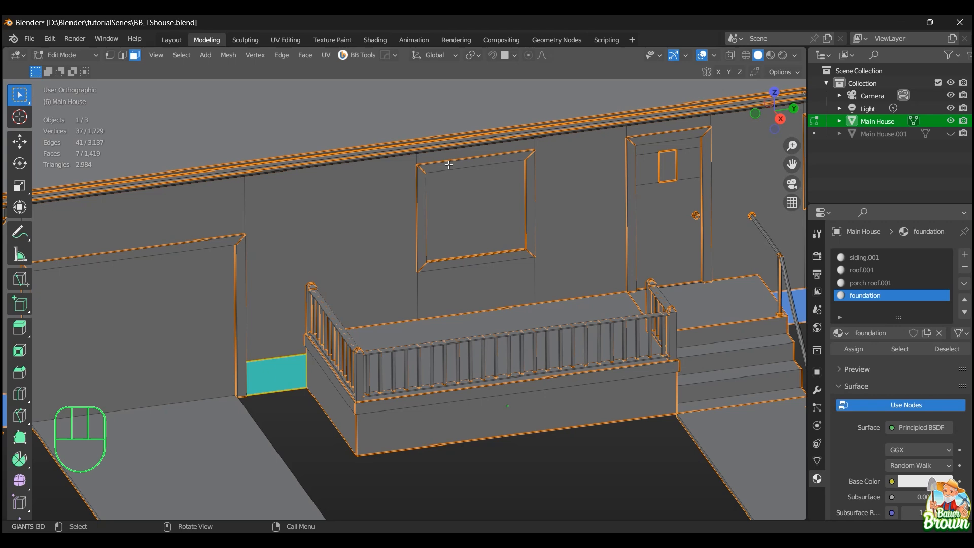
pyautogui.scroll(-4, 382, 181)
pyautogui.moveTo(382, 181); pyautogui.dragTo(295, 264, button='middle')
pyautogui.scroll(2, 295, 265)
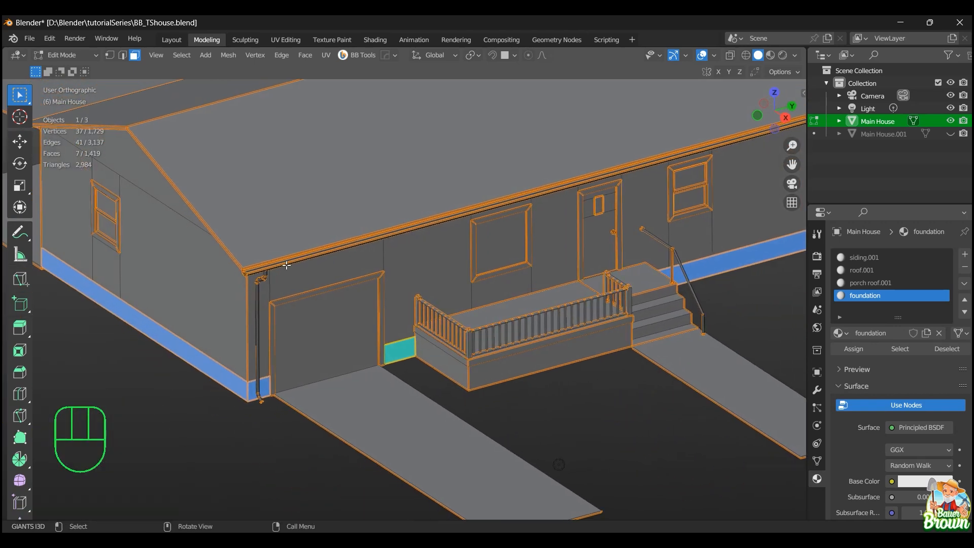
pyautogui.click(287, 265)
pyautogui.scroll(-2, 431, 326)
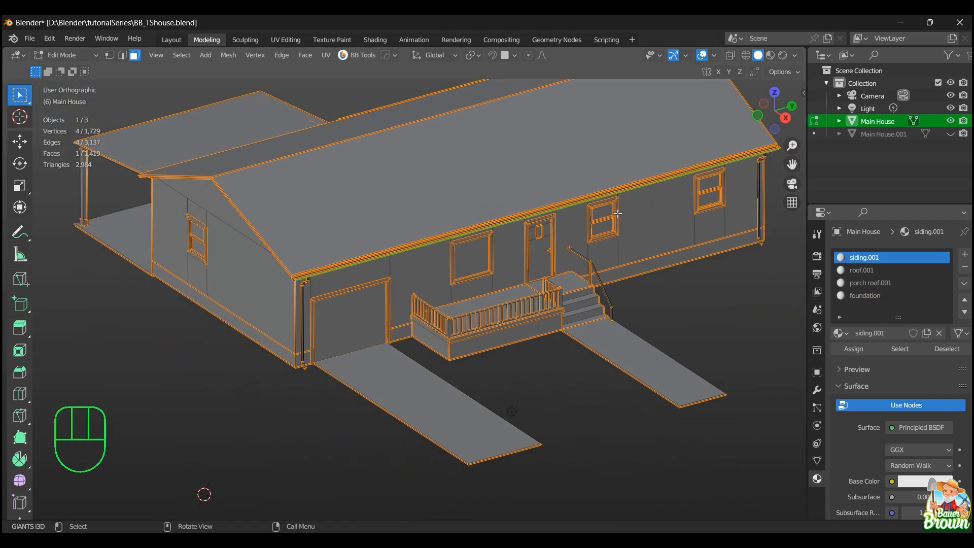
pyautogui.scroll(4, 518, 278)
pyautogui.click(361, 267)
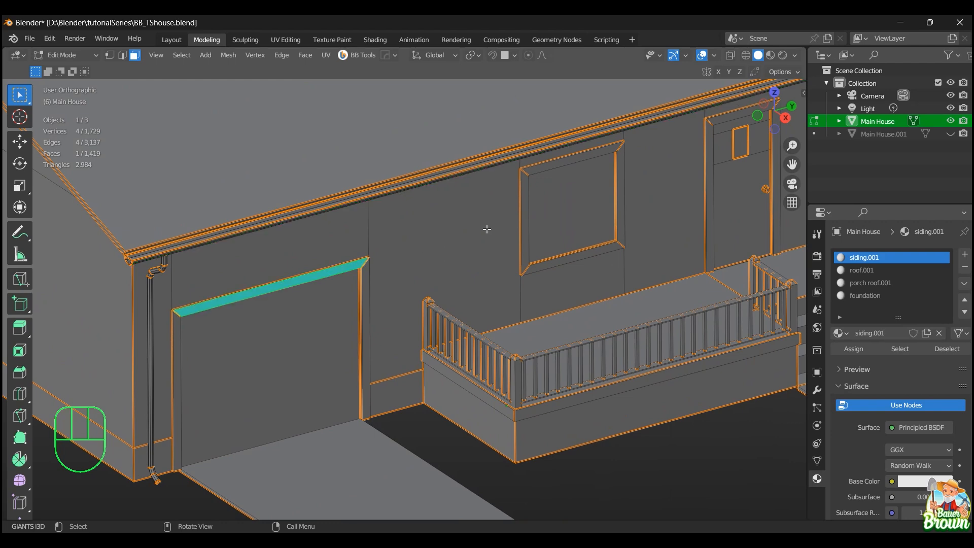
# - Examine the front window frames, selecting the two middle rail faces of the window beside the front door
pyautogui.click(522, 192)
pyautogui.moveTo(562, 236); pyautogui.dragTo(482, 263, button='middle')
pyautogui.scroll(3, 483, 264)
pyautogui.click(595, 167)
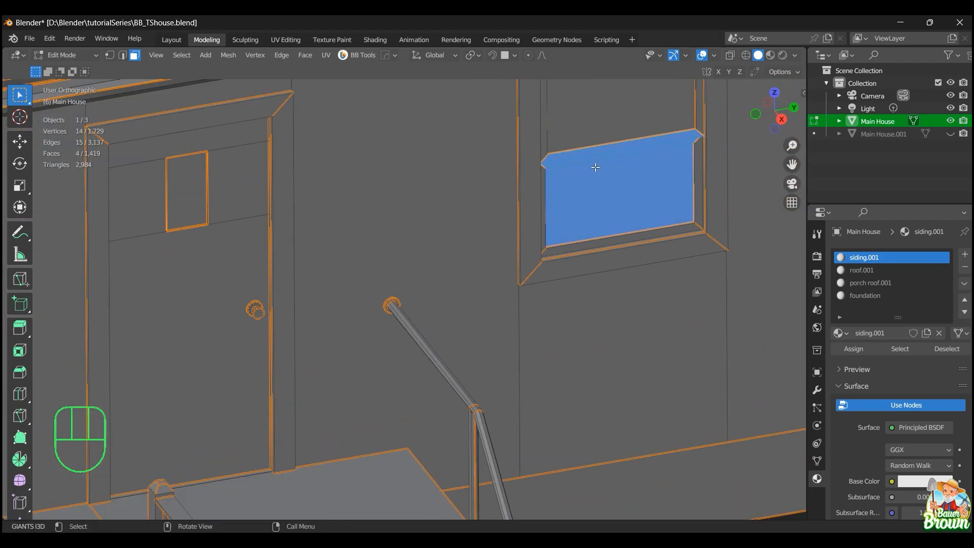
pyautogui.click(610, 152)
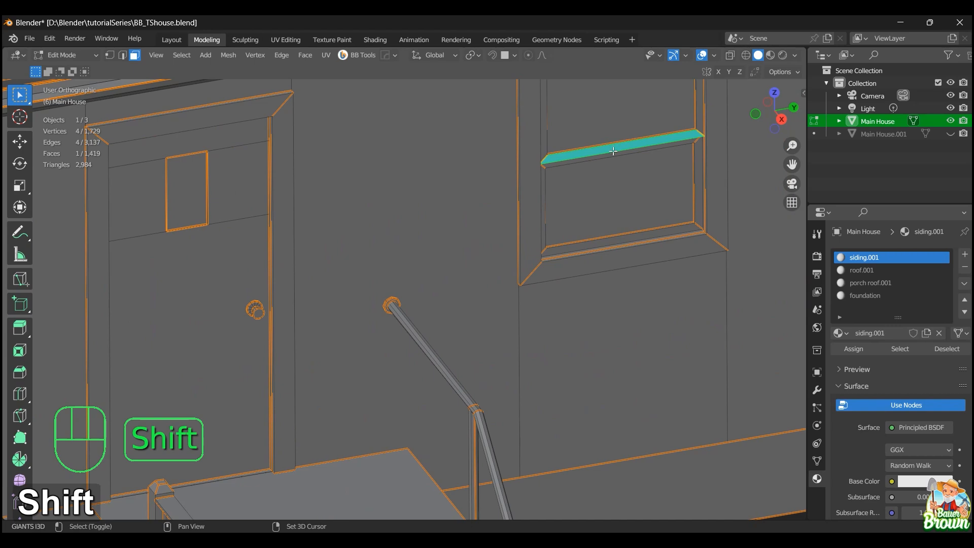
pyautogui.keyDown('shift'); pyautogui.click(614, 152); pyautogui.keyUp('shift')
pyautogui.scroll(-1, 439, 233)
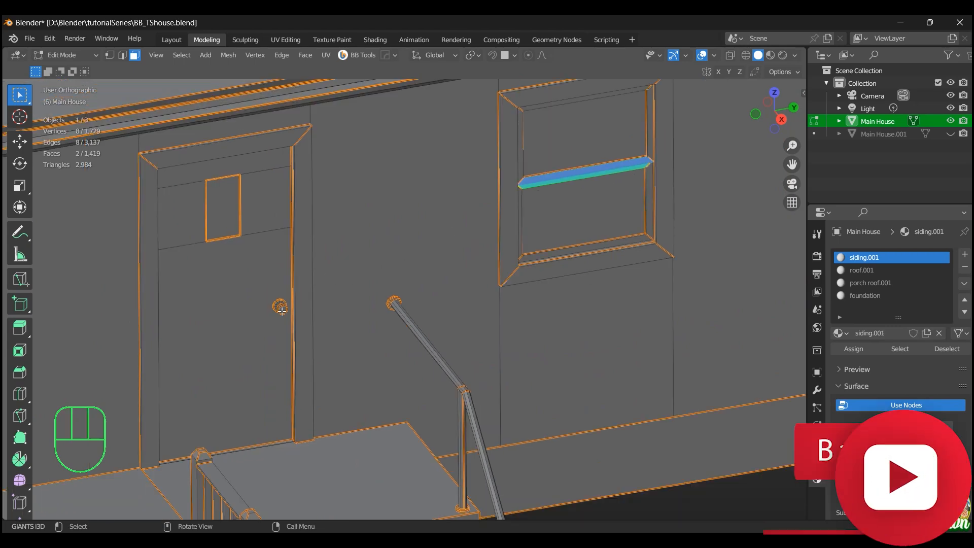
# - Select the large lower face of the front door and examine it together with the front porch
pyautogui.click(218, 313)
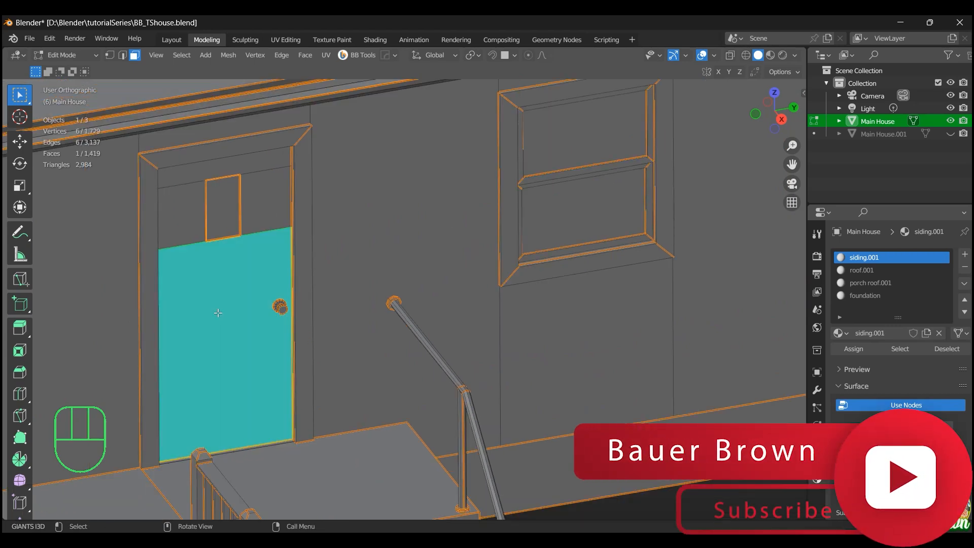
pyautogui.scroll(-2, 218, 314)
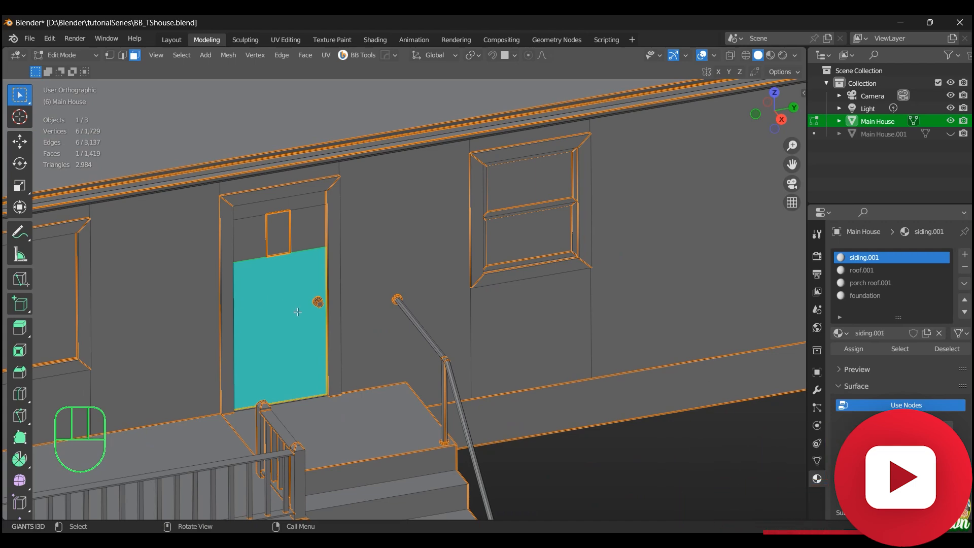
pyautogui.scroll(-3, 298, 311)
pyautogui.moveTo(399, 324); pyautogui.dragTo(500, 318, button='middle')
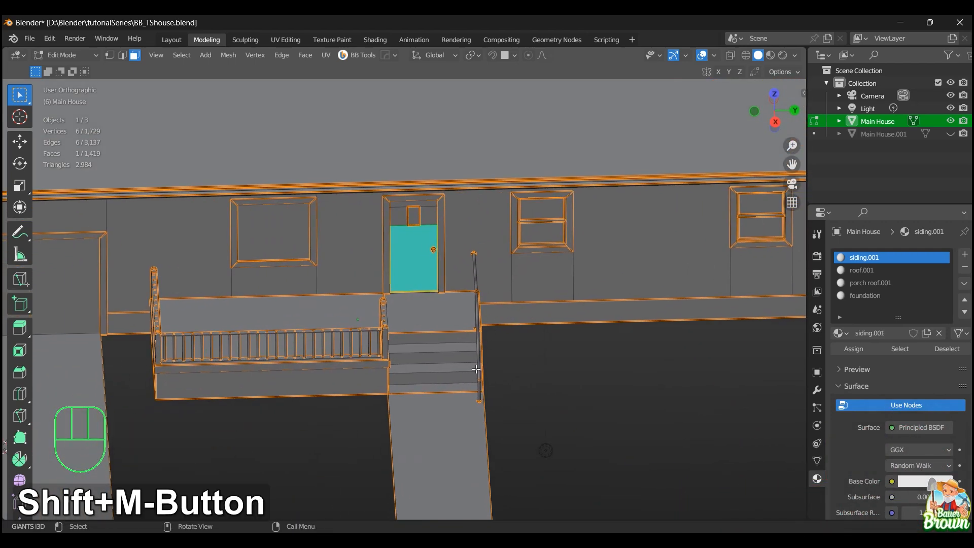
pyautogui.moveTo(476, 367); pyautogui.dragTo(522, 354, button='middle')
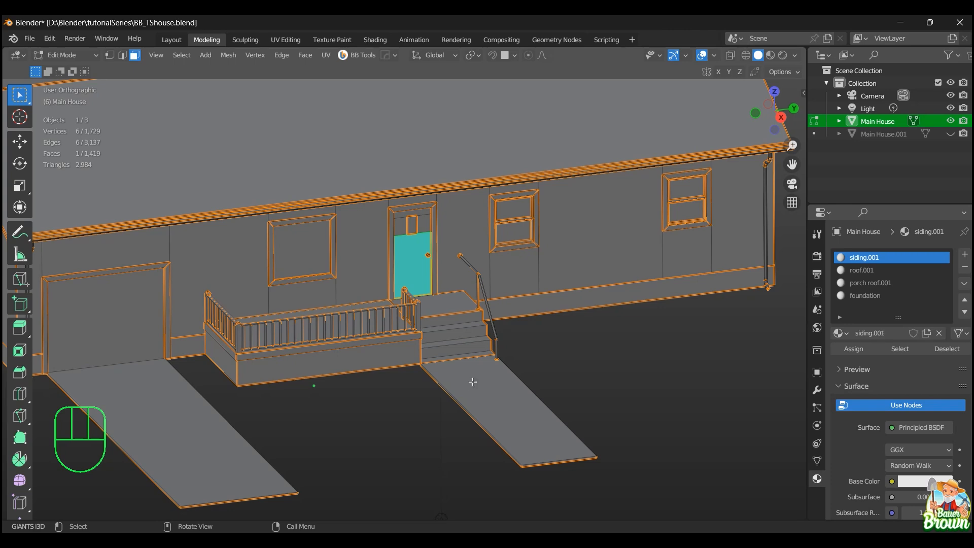
# - Check the flat ground surfaces by selecting the front walkway, the driveway and the back porch floor one after another
pyautogui.click(452, 308)
pyautogui.click(465, 381)
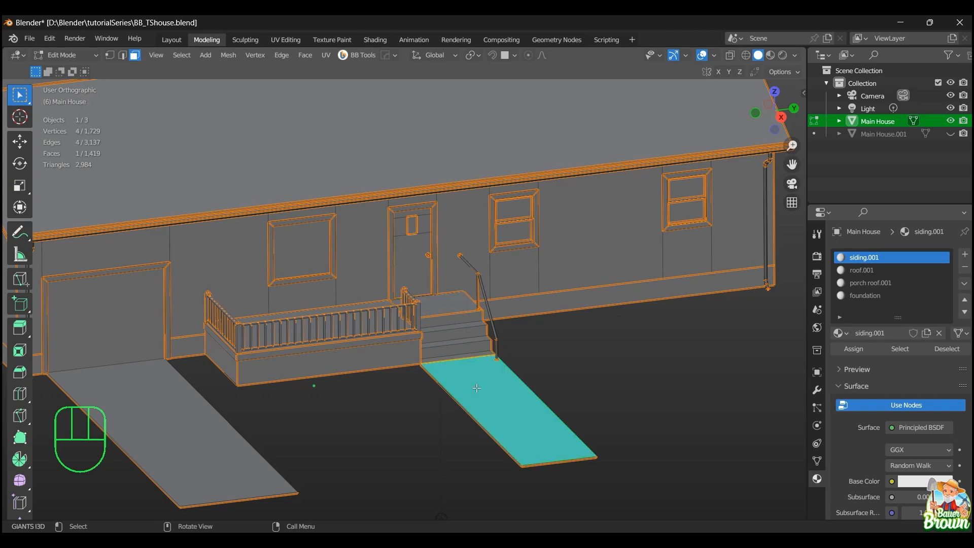
pyautogui.keyDown('shift'); pyautogui.moveTo(390, 422); pyautogui.dragTo(337, 382, button='middle'); pyautogui.keyUp('shift')
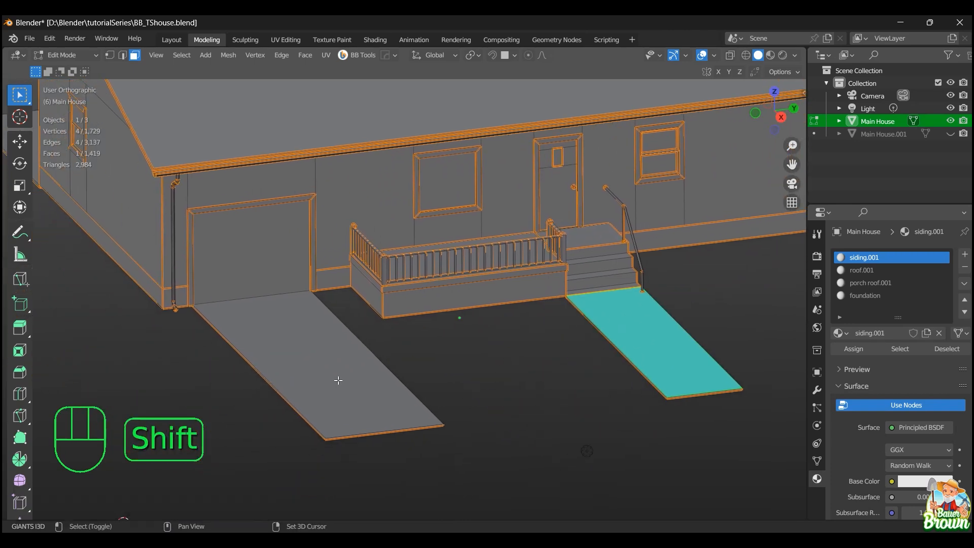
pyautogui.click(248, 364)
pyautogui.scroll(-5, 243, 359)
pyautogui.moveTo(239, 355); pyautogui.dragTo(341, 386, button='middle')
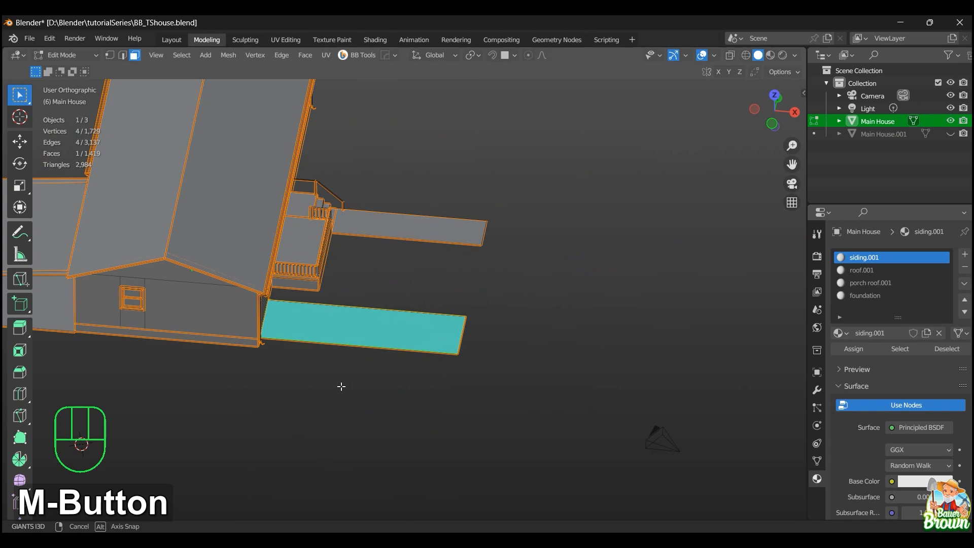
pyautogui.click(234, 341)
pyautogui.keyDown('shift'); pyautogui.moveTo(162, 355); pyautogui.dragTo(413, 339, button='middle'); pyautogui.keyUp('shift')
pyautogui.click(306, 319)
pyautogui.scroll(-3, 524, 352)
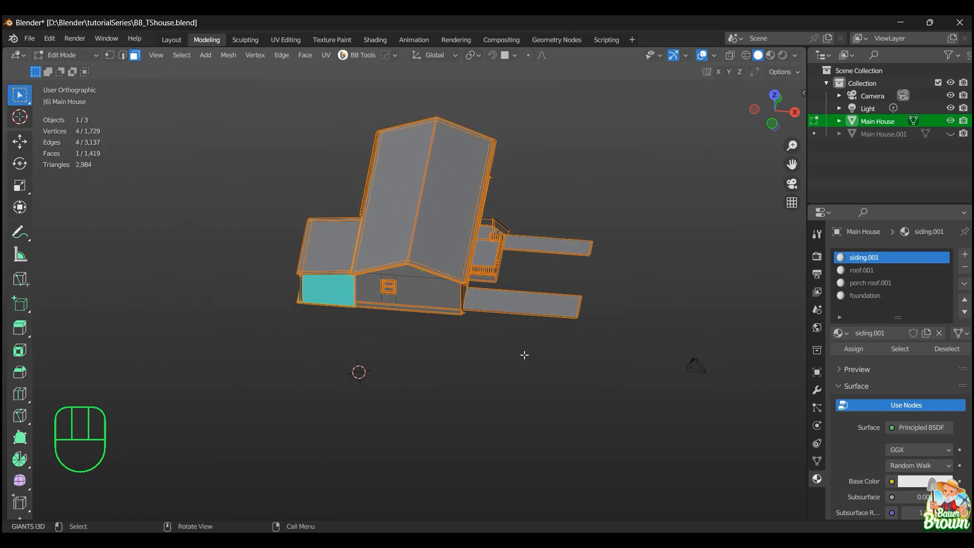
# - Select the connected run of faces from the front porch steps down to the walkway
pyautogui.moveTo(524, 352); pyautogui.dragTo(407, 374, button='middle')
pyautogui.scroll(4, 407, 374)
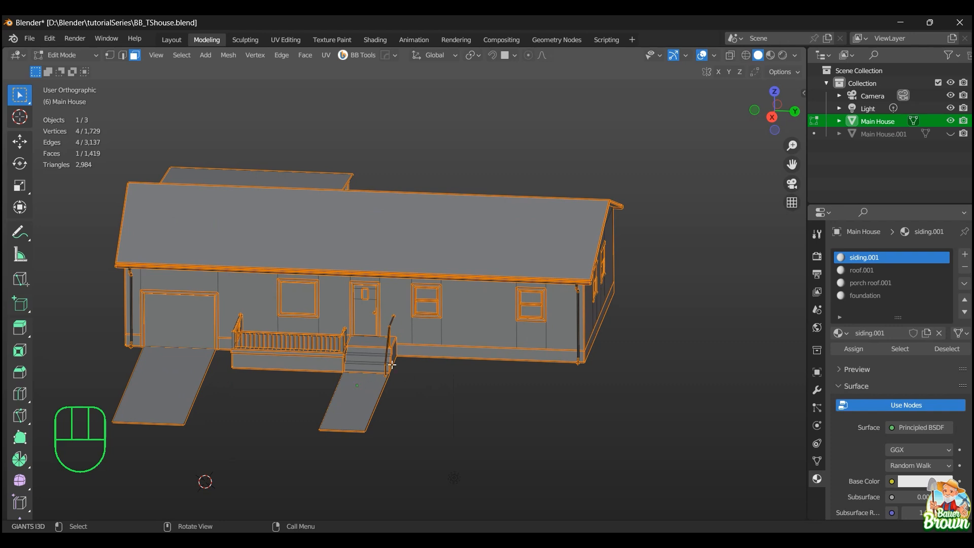
pyautogui.click(368, 360)
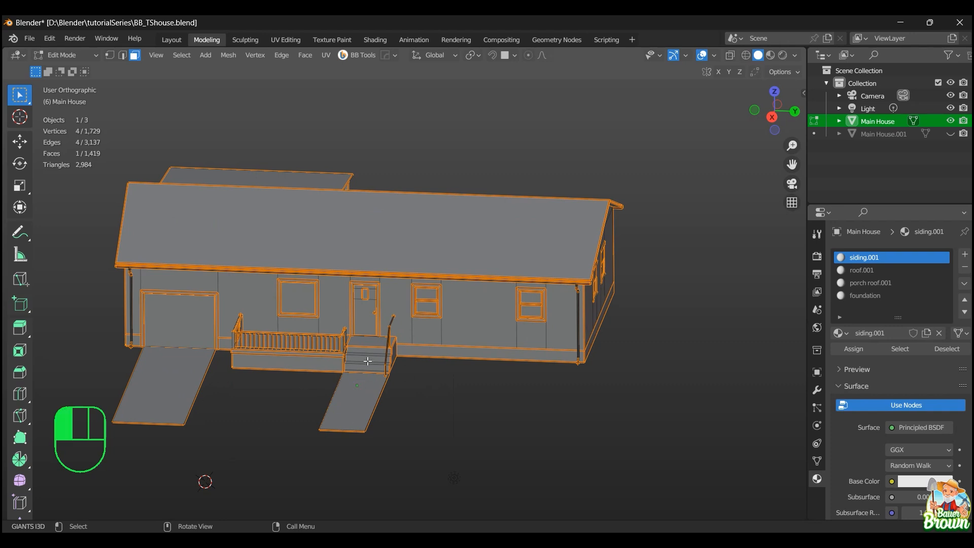
pyautogui.keyDown('ctrl'); pyautogui.click(356, 404); pyautogui.keyUp('ctrl')
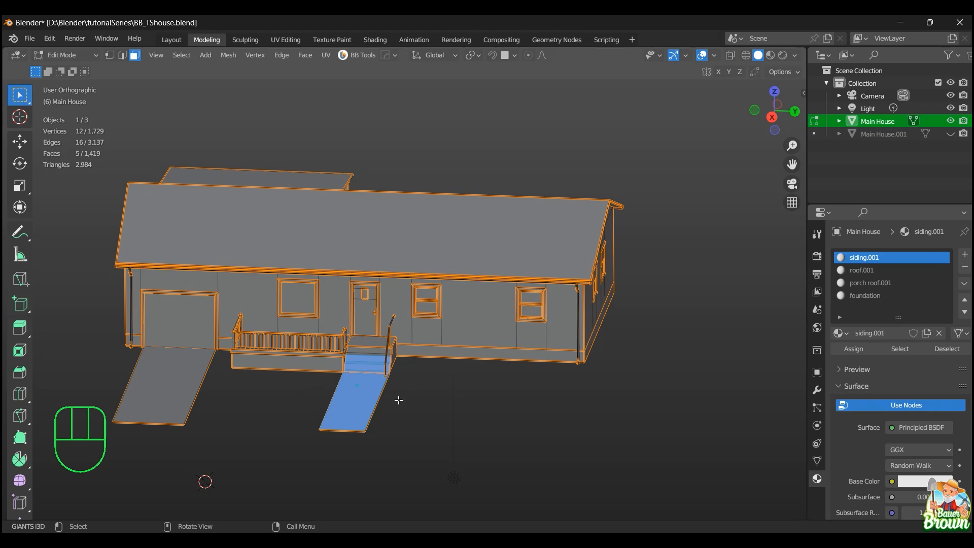
# - Select only the back porch floor and examine the house from the front and the garage-side gable end
pyautogui.click(445, 357)
pyautogui.moveTo(428, 376)
pyautogui.mouseDown(button='middle')
pyautogui.moveTo(409, 394)
pyautogui.moveTo(429, 384)
pyautogui.mouseUp(button='middle')
pyautogui.click(183, 385)
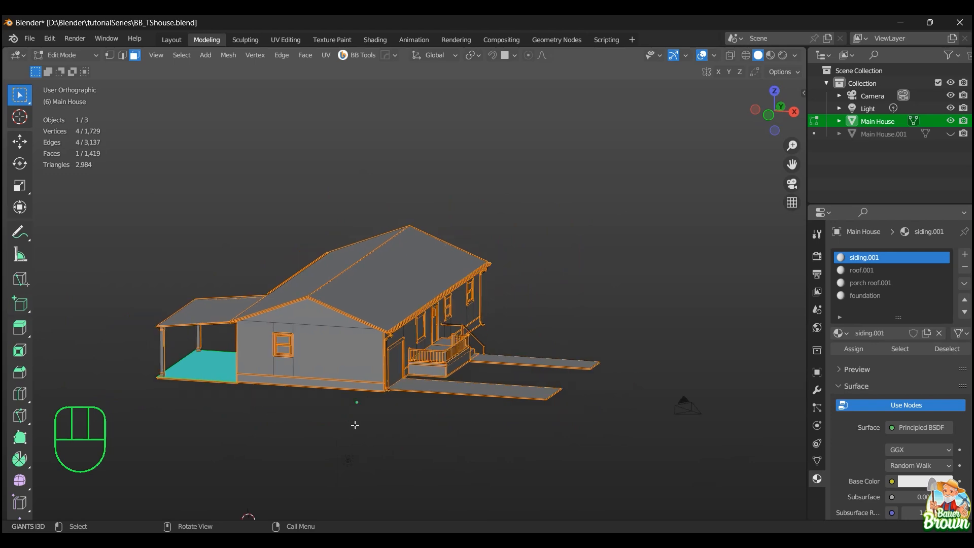
pyautogui.moveTo(354, 425); pyautogui.dragTo(416, 424, button='middle')
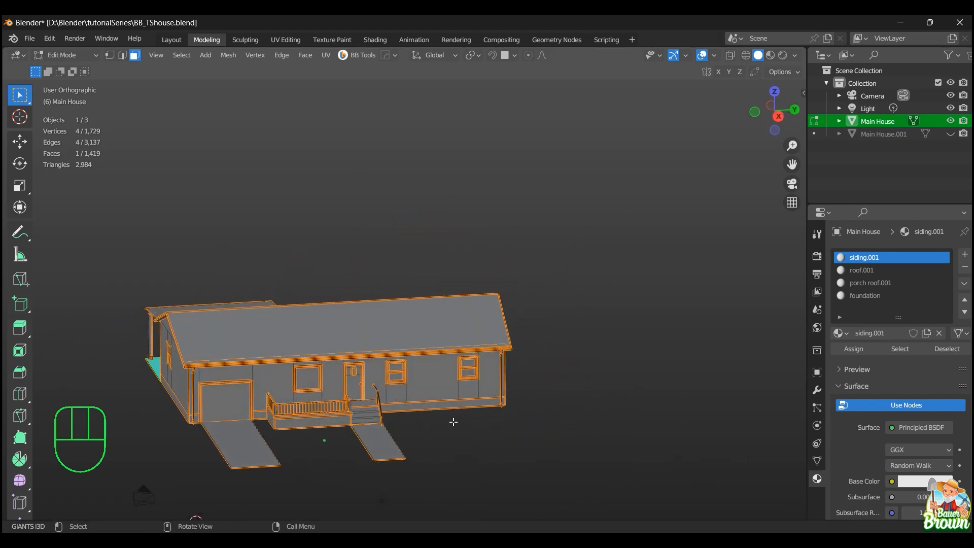
pyautogui.keyDown('shift'); pyautogui.moveTo(366, 459); pyautogui.dragTo(457, 363, button='middle'); pyautogui.keyUp('shift')
pyautogui.scroll(5, 424, 393)
pyautogui.scroll(-2, 424, 393)
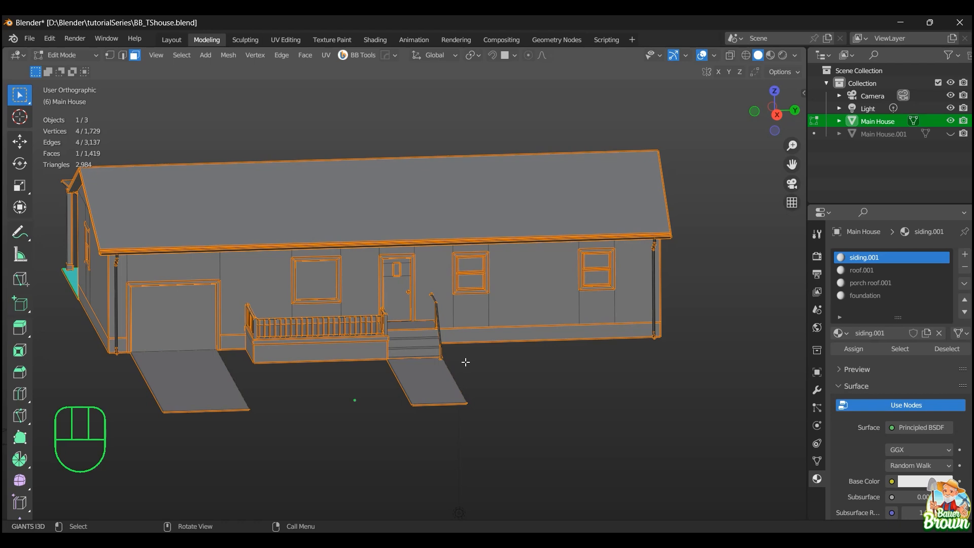
pyautogui.scroll(3, 325, 384)
pyautogui.moveTo(325, 385); pyautogui.dragTo(444, 350, button='middle')
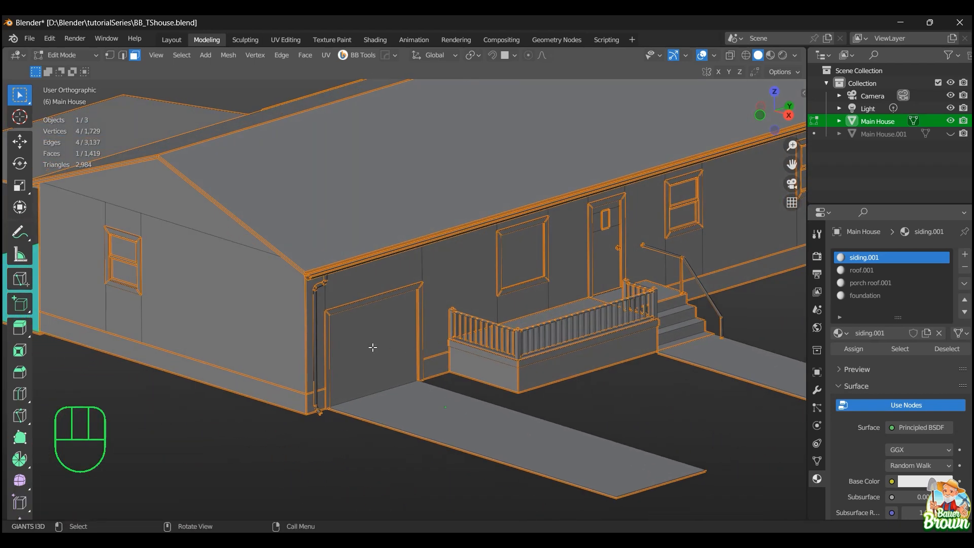
pyautogui.scroll(-2, 288, 287)
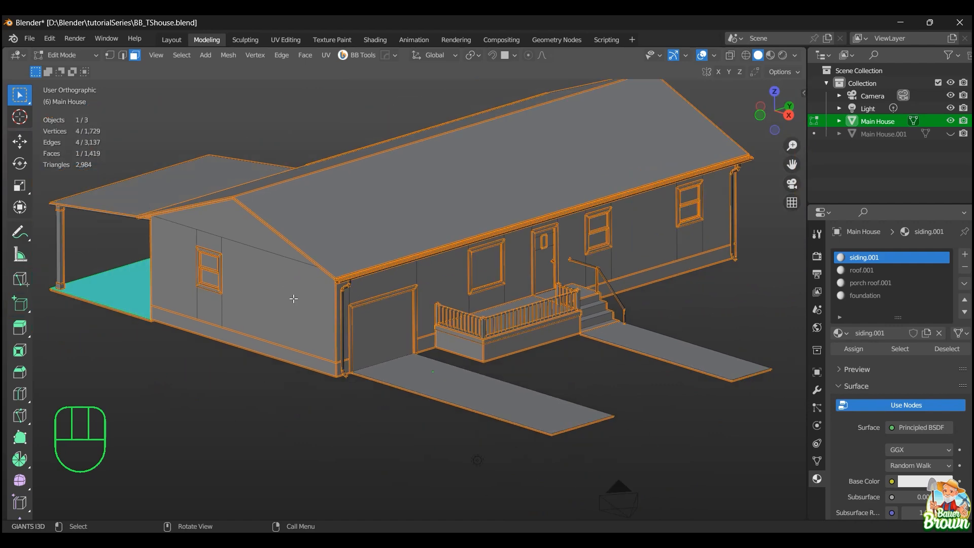
# - Add a new material slot after foundation with a new material and name it trim.001
pyautogui.moveTo(294, 298); pyautogui.dragTo(340, 309, button='middle')
pyautogui.scroll(3, 341, 313)
pyautogui.moveTo(552, 319); pyautogui.dragTo(450, 317, button='middle')
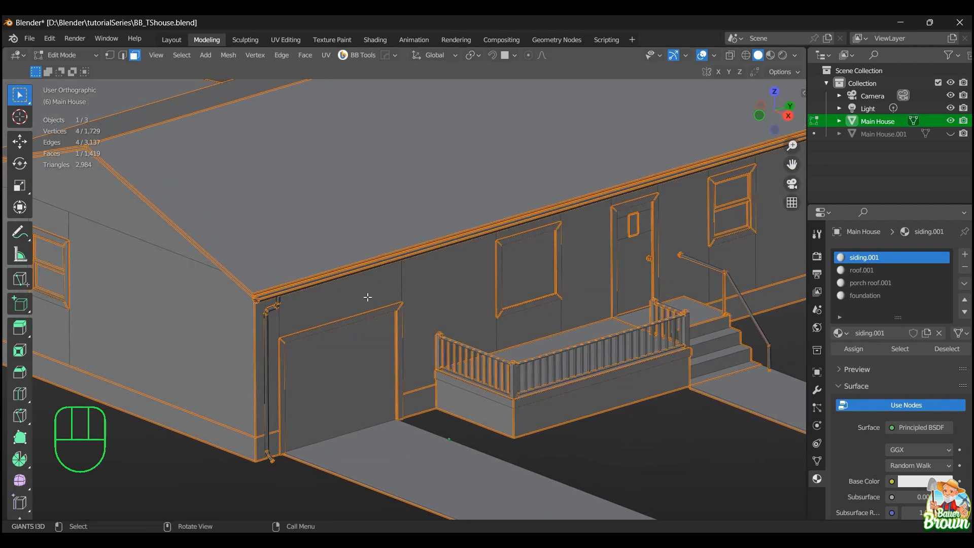
pyautogui.moveTo(385, 321); pyautogui.dragTo(391, 274, button='middle')
pyautogui.click(867, 293)
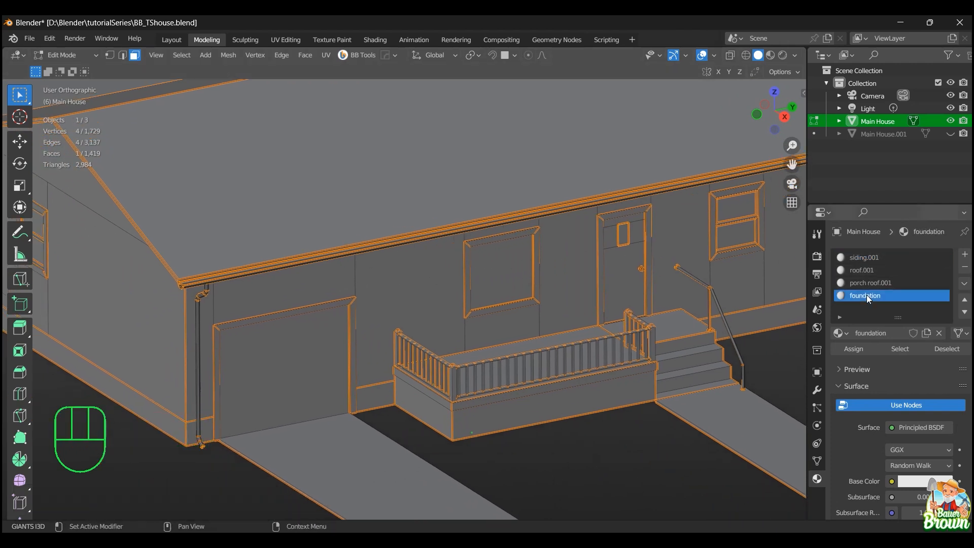
pyautogui.click(960, 257)
pyautogui.click(871, 331)
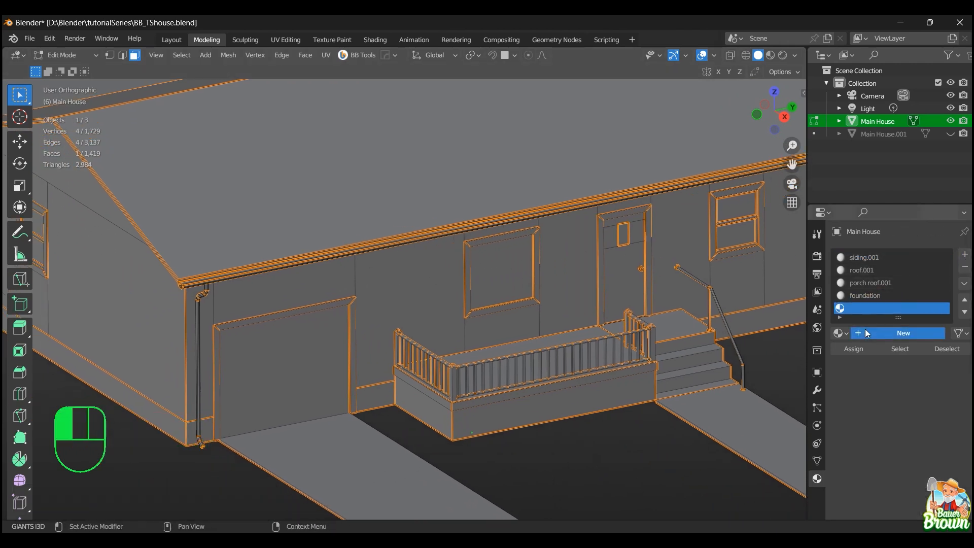
pyautogui.doubleClick(860, 309)
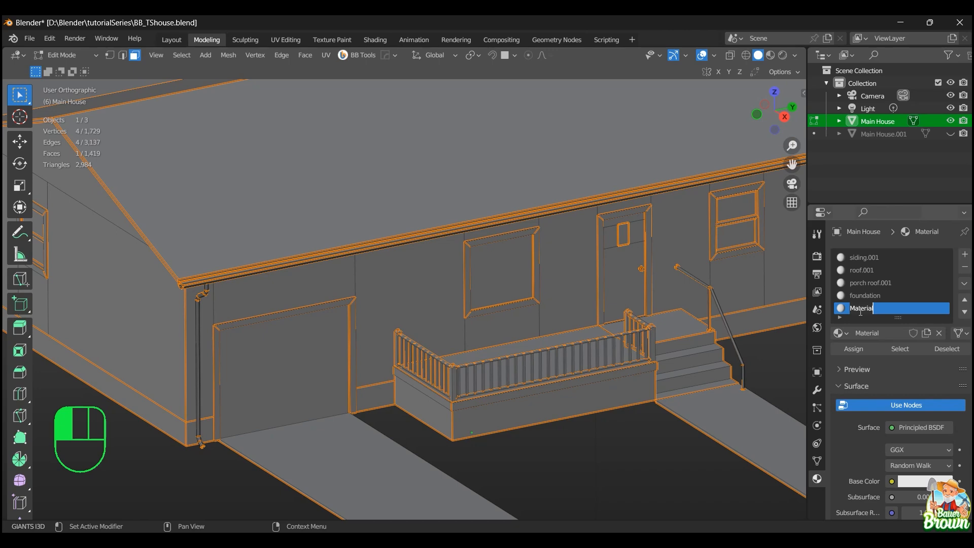
pyautogui.write('trim.001')
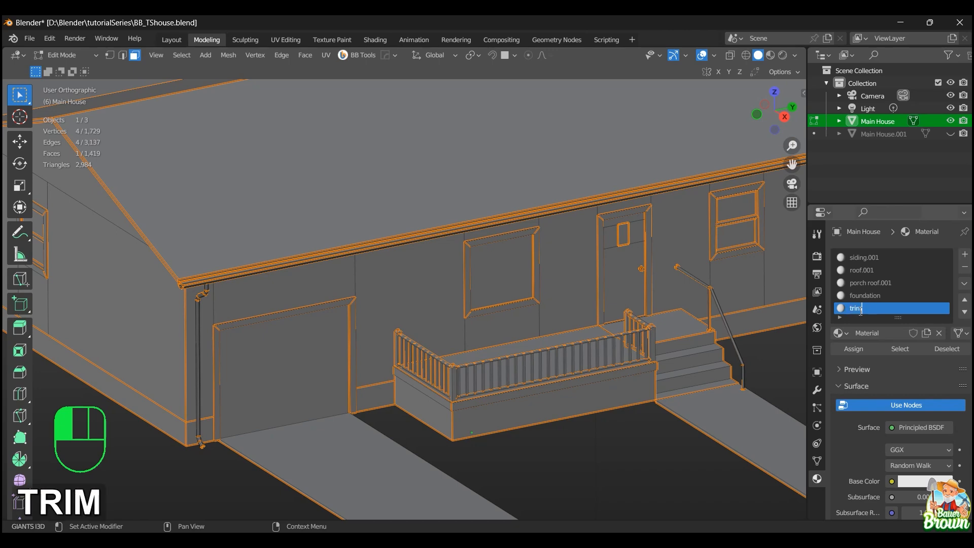
pyautogui.press('Return')
# - In wireframe shading, add the header and both side pieces of the garage door trim to the face selection
pyautogui.scroll(-2, 363, 296)
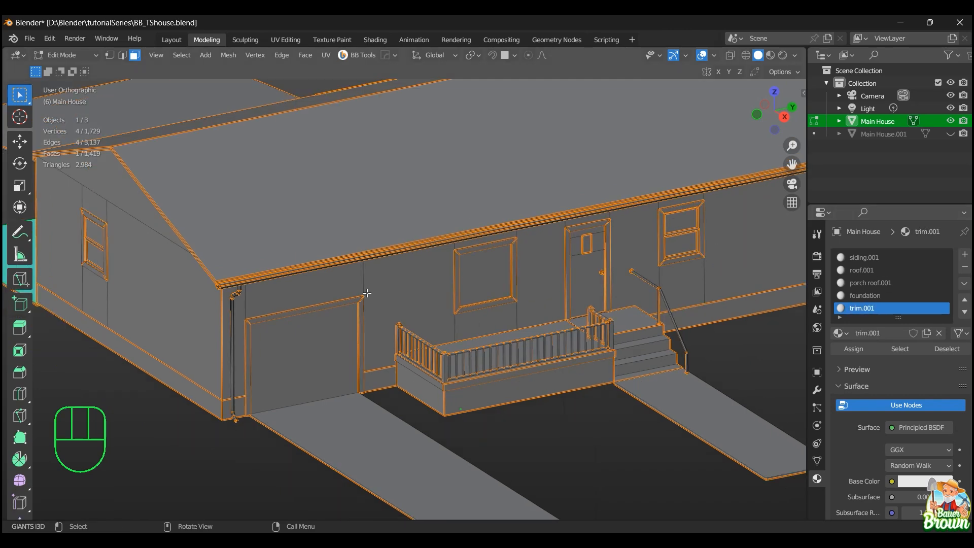
pyautogui.keyDown('shift'); pyautogui.moveTo(274, 314); pyautogui.dragTo(331, 200, button='middle'); pyautogui.keyUp('shift')
pyautogui.scroll(4, 364, 296)
pyautogui.scroll(1, 363, 296)
pyautogui.hotkey('shift', 'z')
pyautogui.keyDown('shift'); pyautogui.click(315, 169); pyautogui.keyUp('shift')
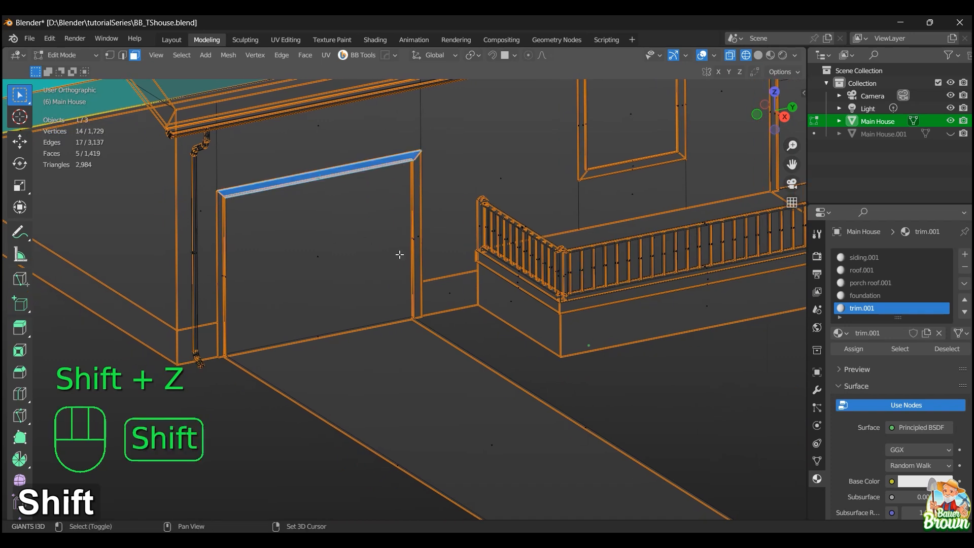
pyautogui.keyDown('shift'); pyautogui.click(413, 233); pyautogui.keyUp('shift')
pyautogui.keyDown('shift'); pyautogui.click(222, 274); pyautogui.keyUp('shift')
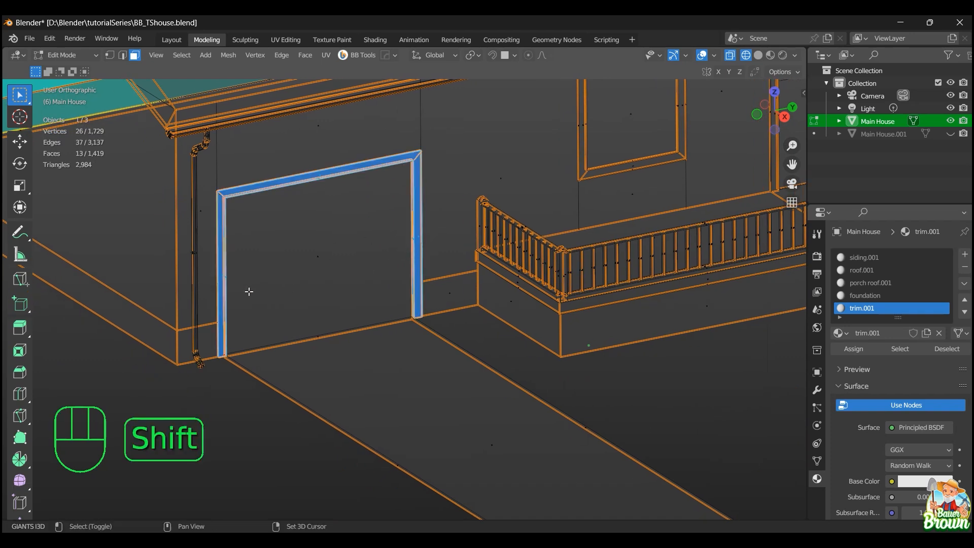
# - Return to solid shading, inspect the garage door trim from several sides and toggle stray faces out of the selection
pyautogui.scroll(3, 272, 299)
pyautogui.hotkey('shift', 'z')
pyautogui.moveTo(274, 305)
pyautogui.mouseDown(button='middle')
pyautogui.moveTo(283, 280)
pyautogui.moveTo(332, 263)
pyautogui.moveTo(330, 293)
pyautogui.mouseUp(button='middle')
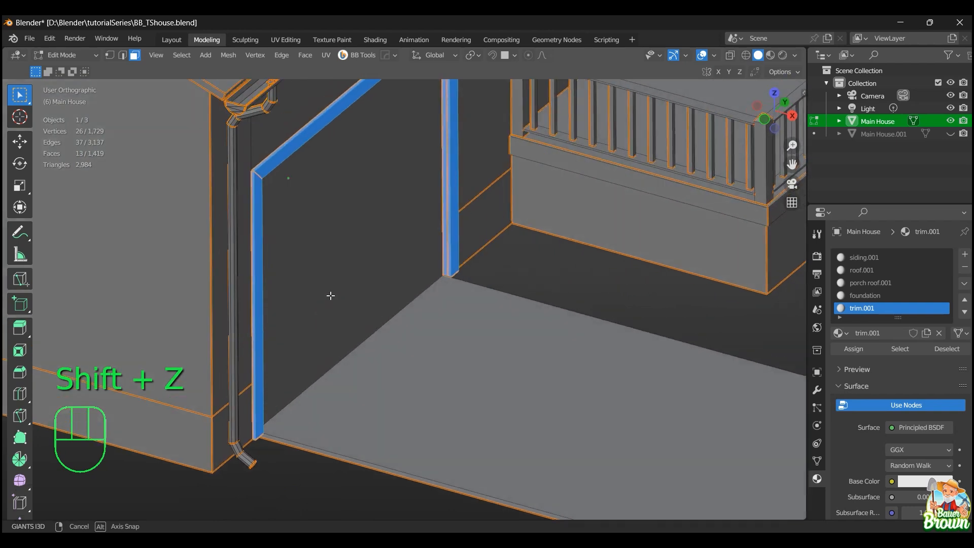
pyautogui.scroll(3, 329, 294)
pyautogui.keyDown('shift'); pyautogui.moveTo(397, 259); pyautogui.dragTo(383, 304, button='middle'); pyautogui.keyUp('shift')
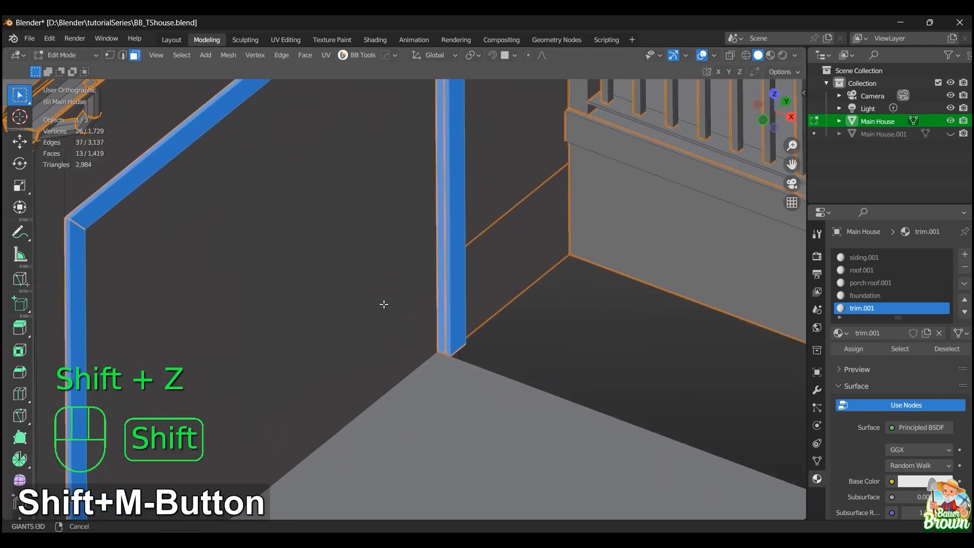
pyautogui.keyDown('shift'); pyautogui.click(440, 202); pyautogui.keyUp('shift')
pyautogui.moveTo(376, 261); pyautogui.dragTo(411, 391, button='middle')
pyautogui.moveTo(379, 285); pyautogui.dragTo(597, 465, button='middle')
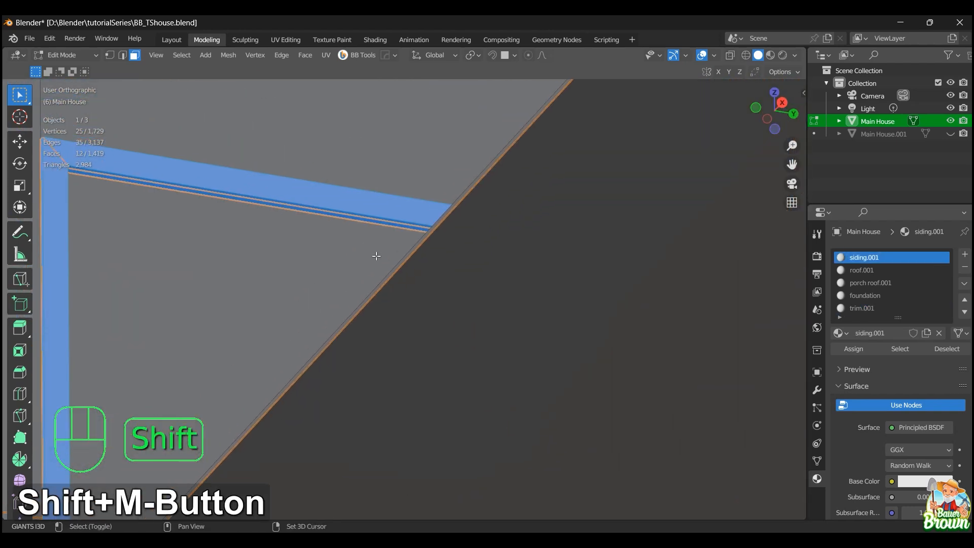
pyautogui.keyDown('shift'); pyautogui.click(306, 209); pyautogui.keyUp('shift')
pyautogui.moveTo(306, 210)
pyautogui.mouseDown(button='middle')
pyautogui.moveTo(262, 267)
pyautogui.moveTo(203, 279)
pyautogui.moveTo(444, 231)
pyautogui.mouseUp(button='middle')
pyautogui.moveTo(229, 296)
pyautogui.keyDown('shift'); pyautogui.mouseDown(button='middle')
pyautogui.moveTo(318, 237)
pyautogui.moveTo(324, 225)
pyautogui.moveTo(313, 207)
pyautogui.moveTo(322, 257)
pyautogui.moveTo(431, 288)
pyautogui.moveTo(398, 246)
pyautogui.moveTo(467, 276)
pyautogui.moveTo(481, 298)
pyautogui.moveTo(492, 294)
pyautogui.mouseUp(button='middle'); pyautogui.keyUp('shift')
pyautogui.scroll(4, 316, 238)
pyautogui.keyDown('shift'); pyautogui.click(303, 199); pyautogui.keyUp('shift')
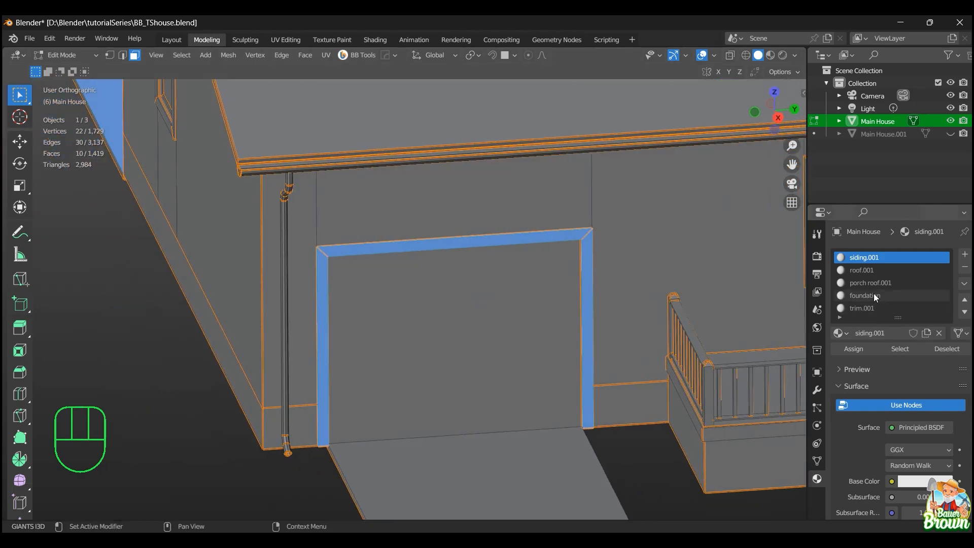
# - Make trim.001 the active material slot and clear the face selection
pyautogui.scroll(-4, 865, 280)
pyautogui.click(868, 228)
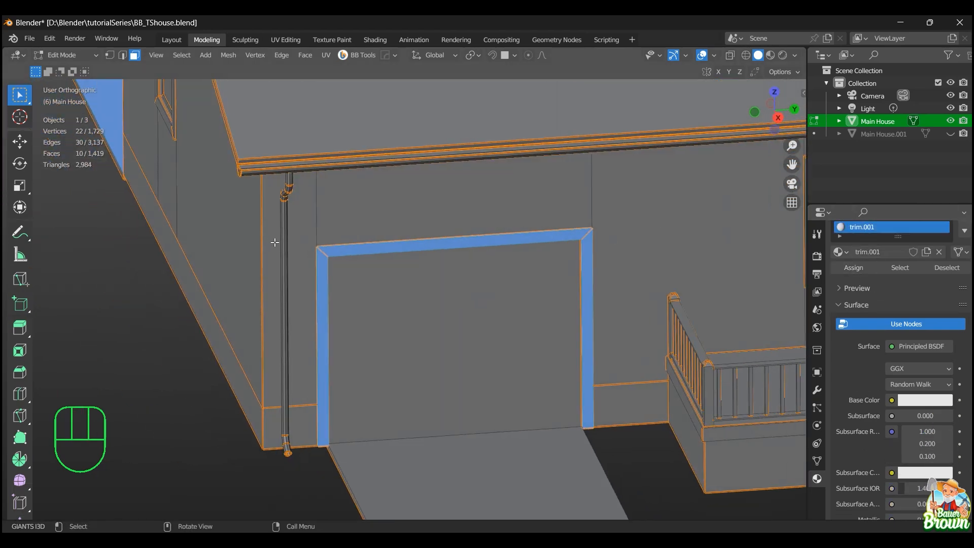
pyautogui.click(105, 309)
pyautogui.moveTo(105, 309); pyautogui.dragTo(152, 321, button='middle')
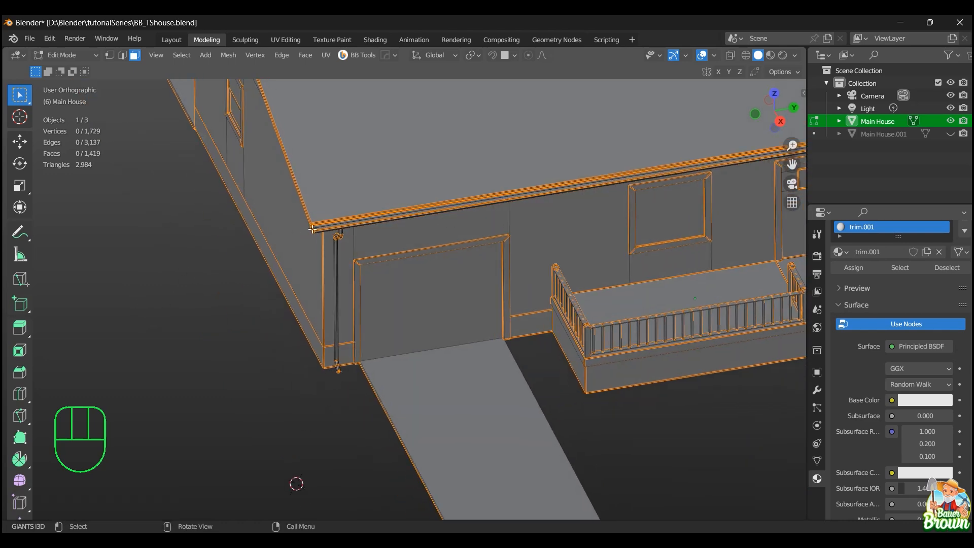
# - Try circle-selecting the garage door trim by sweeping over the front wall around the garage door
pyautogui.scroll(4, 860, 235)
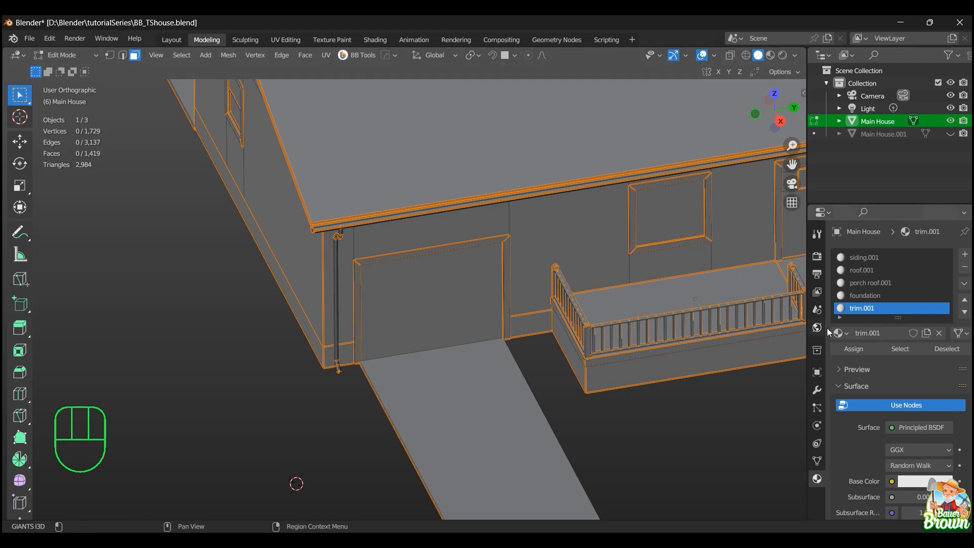
pyautogui.scroll(-3, 570, 302)
pyautogui.moveTo(604, 315); pyautogui.dragTo(654, 303, button='middle')
pyautogui.moveTo(546, 303); pyautogui.dragTo(655, 305, button='middle')
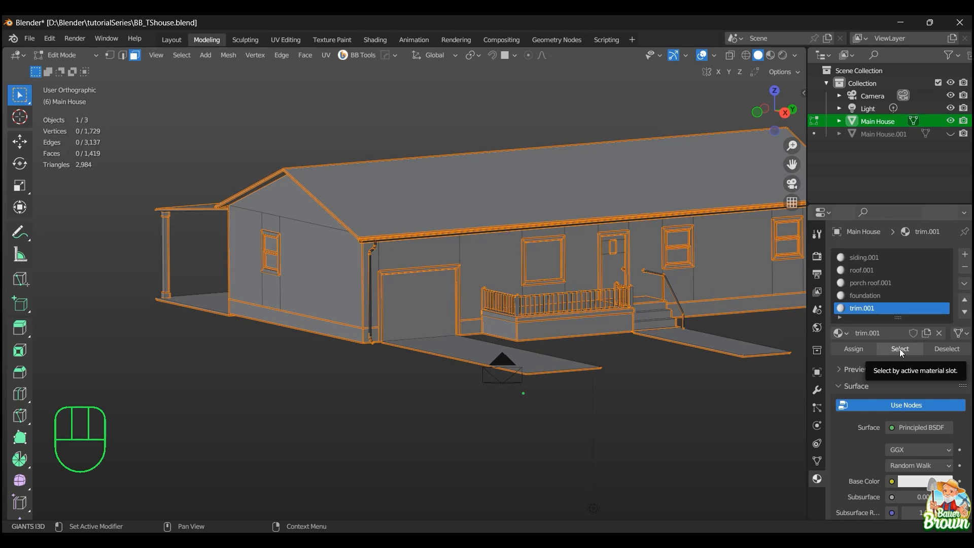
pyautogui.moveTo(514, 344); pyautogui.dragTo(509, 359, button='middle')
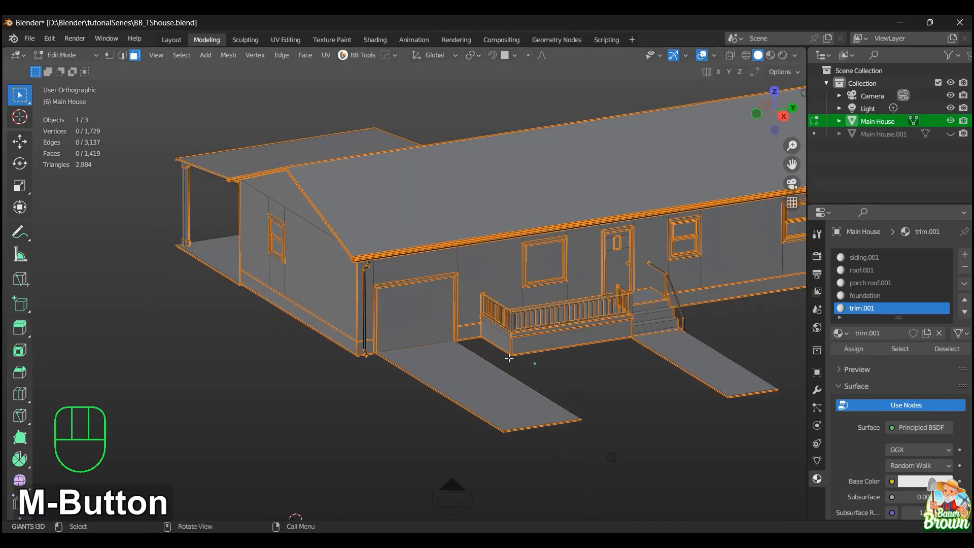
pyautogui.scroll(4, 510, 358)
pyautogui.scroll(-3, 509, 342)
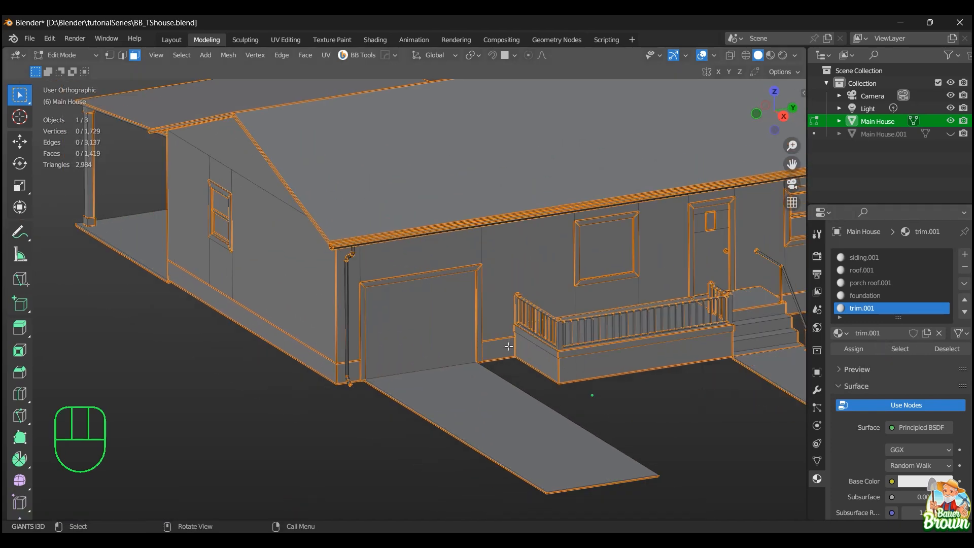
pyautogui.press('c')
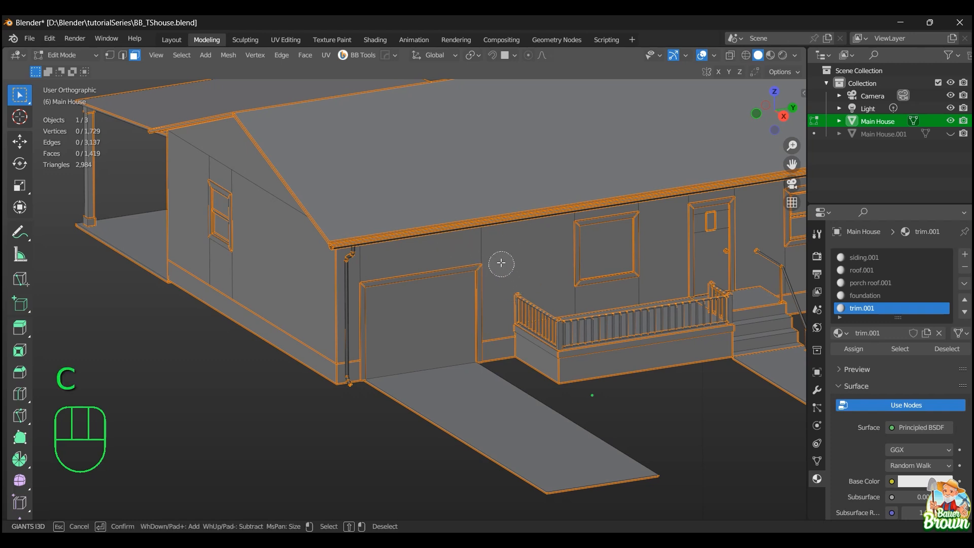
pyautogui.moveTo(477, 249)
pyautogui.mouseDown()
pyautogui.moveTo(661, 218)
pyautogui.moveTo(414, 227)
pyautogui.moveTo(350, 274)
pyautogui.moveTo(370, 330)
pyautogui.mouseUp()
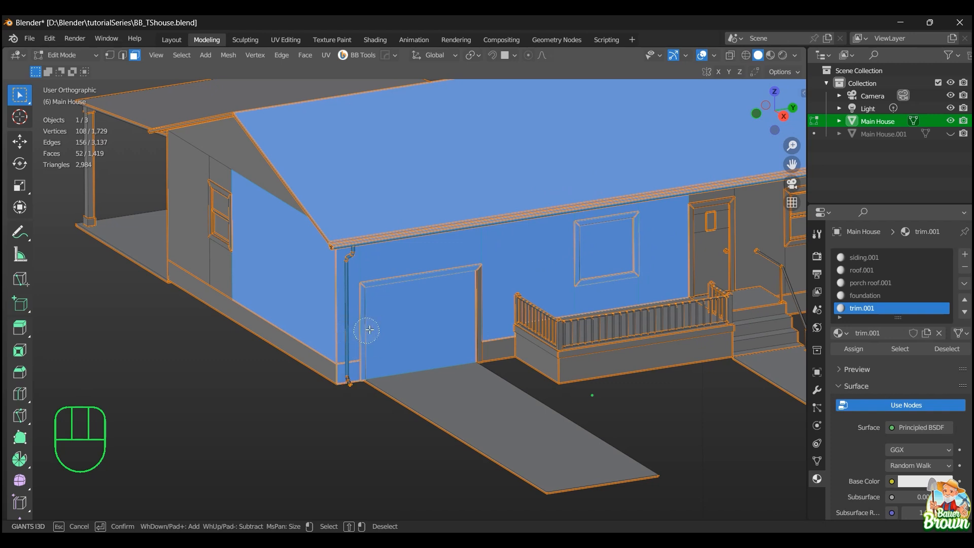
pyautogui.press('Escape')
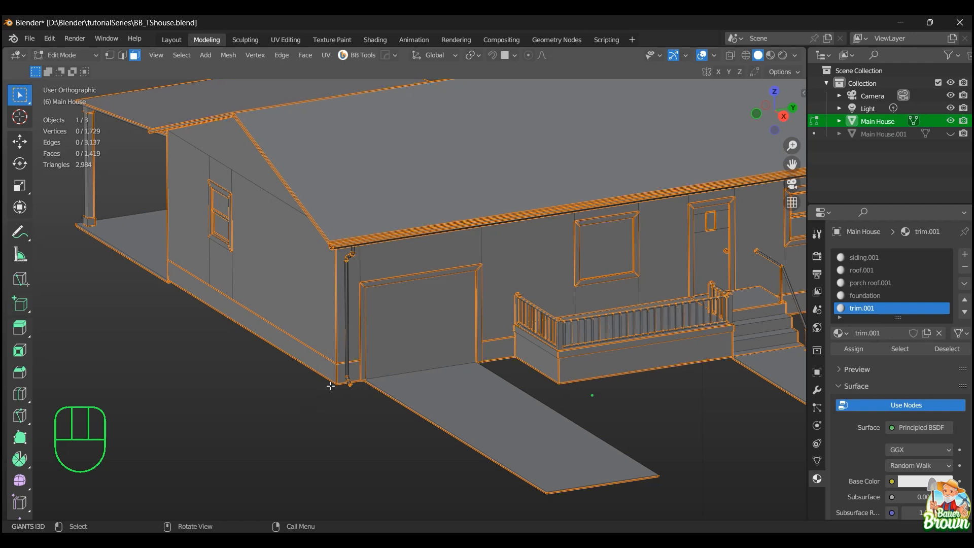
# - Check the materials on the garage-side end by selecting the front roof slope, the gable area and the wall beside the window
pyautogui.moveTo(513, 351); pyautogui.dragTo(526, 332, button='middle')
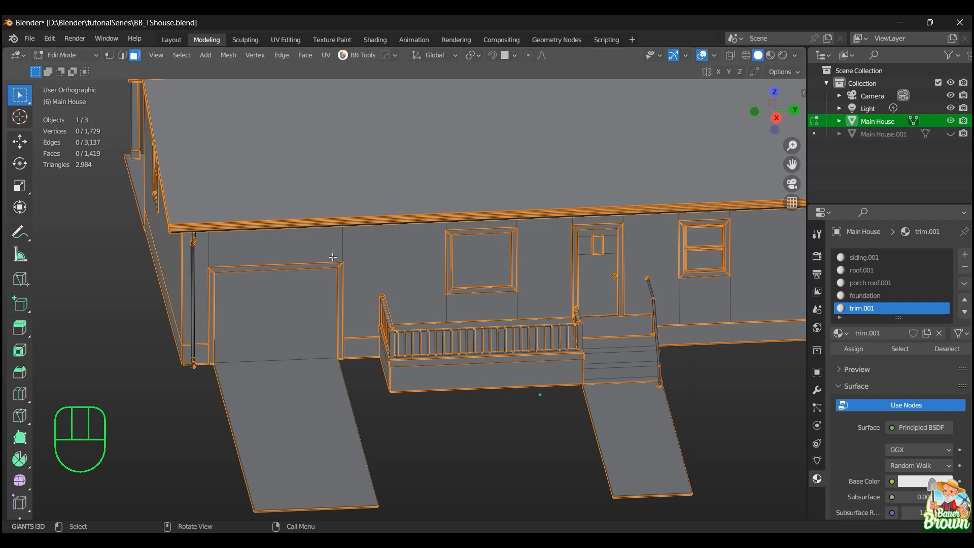
pyautogui.moveTo(340, 272); pyautogui.dragTo(376, 327, button='middle')
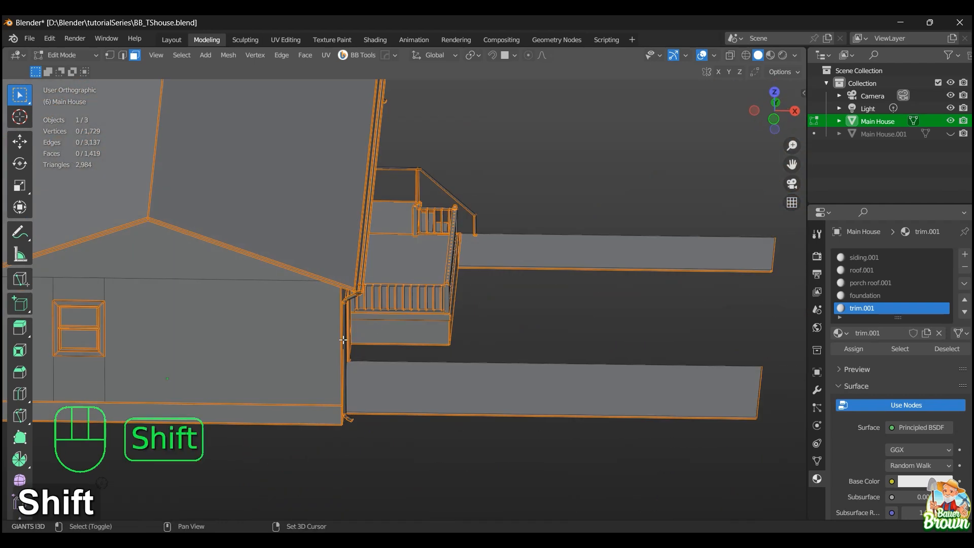
pyautogui.keyDown('shift'); pyautogui.moveTo(436, 308); pyautogui.dragTo(472, 325, button='middle'); pyautogui.keyUp('shift')
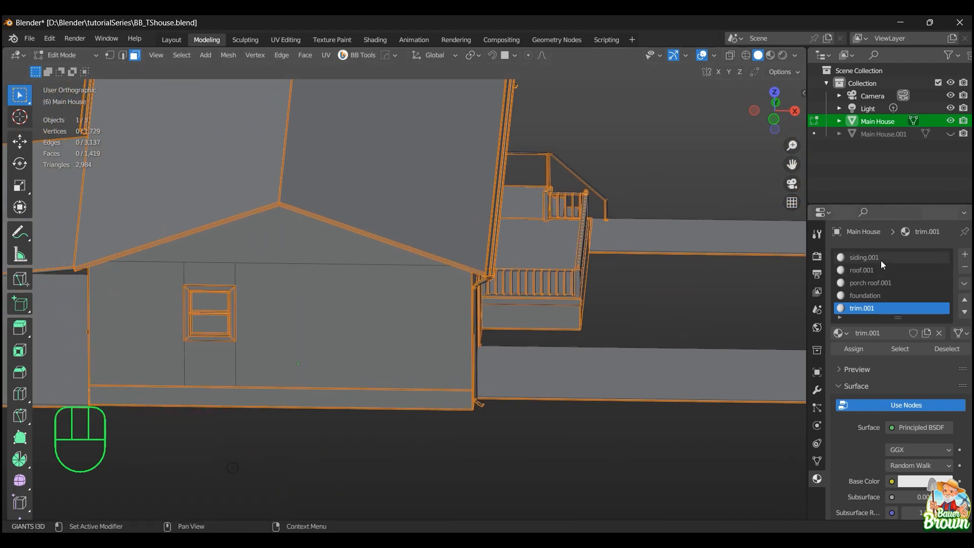
pyautogui.click(454, 201)
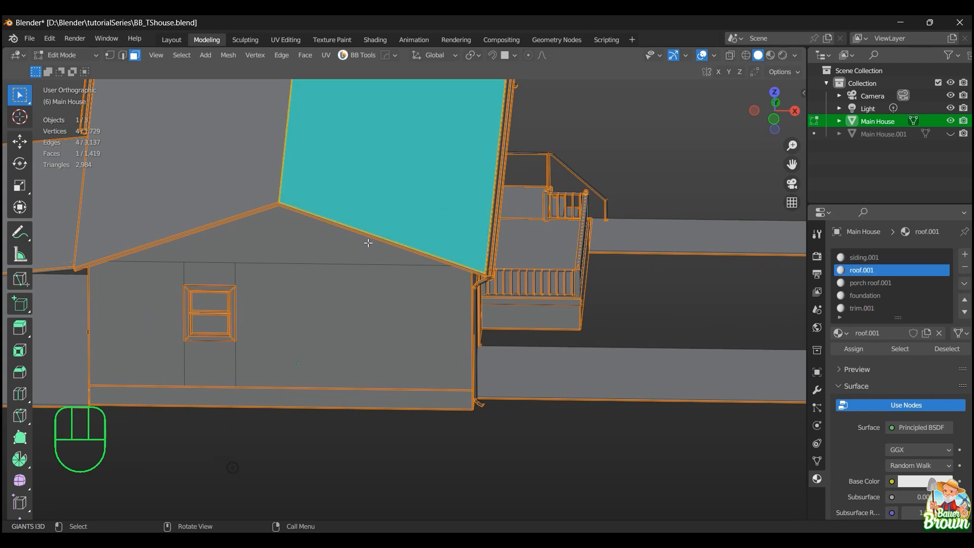
pyautogui.click(348, 247)
pyautogui.click(367, 315)
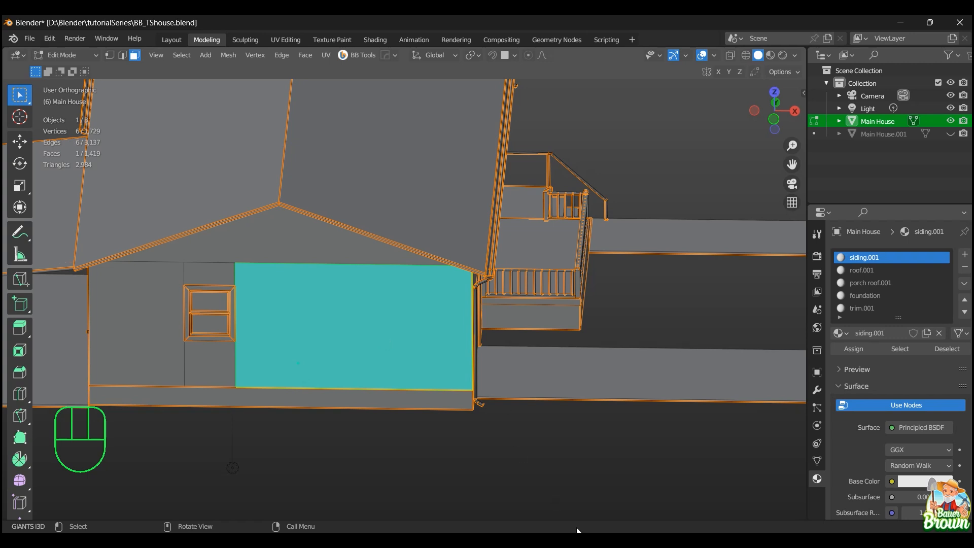
# - Activate the siding material slot and review the complete list of material slots on the Main House
pyautogui.moveTo(655, 531)
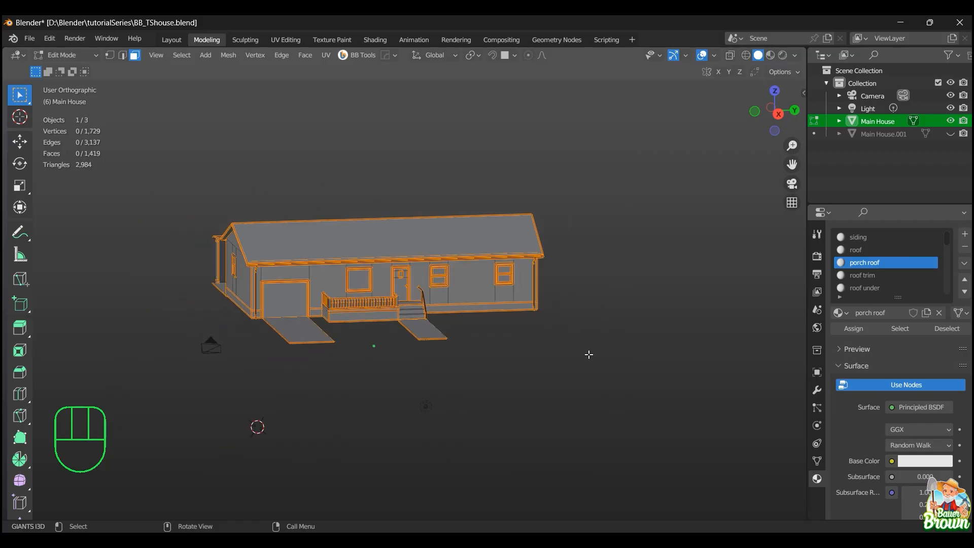
pyautogui.moveTo(587, 352); pyautogui.dragTo(553, 364, button='middle')
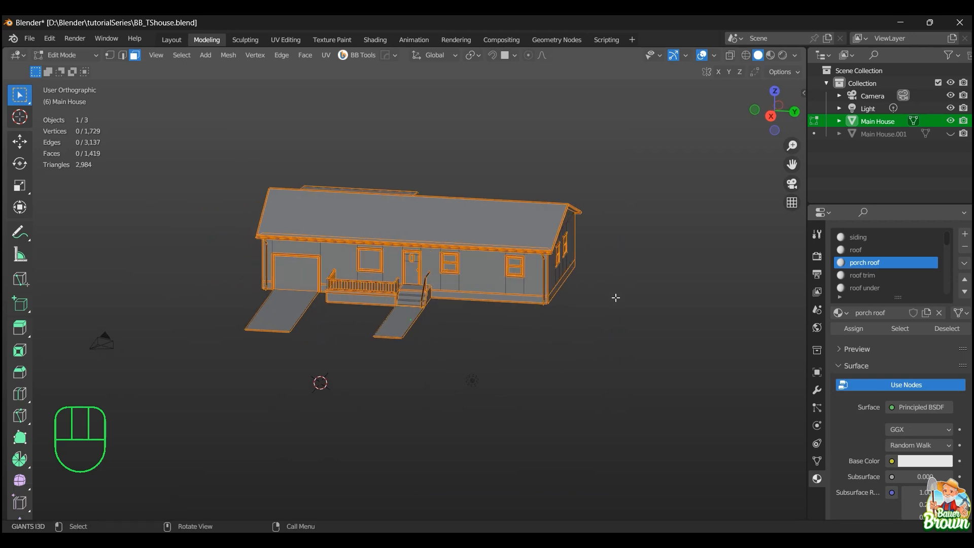
pyautogui.moveTo(544, 356); pyautogui.dragTo(565, 352, button='middle')
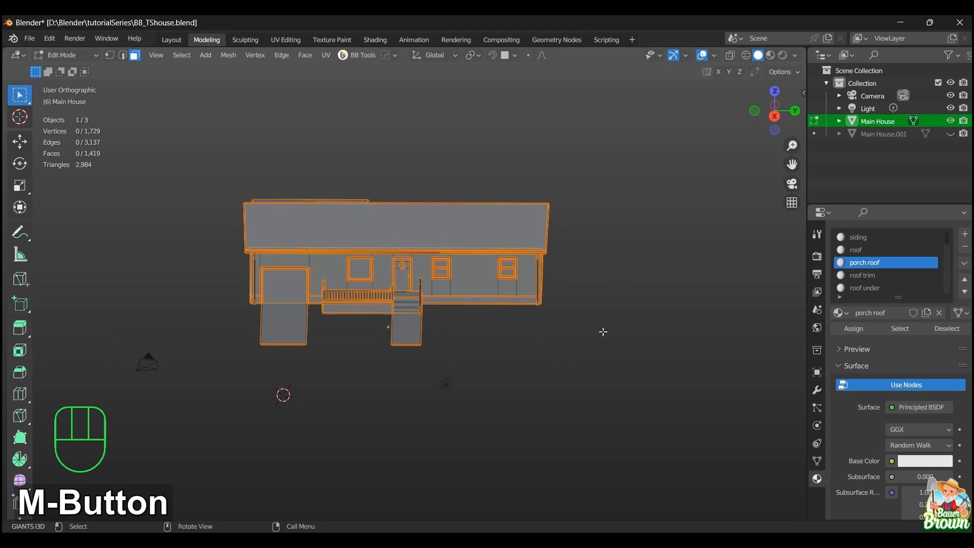
pyautogui.click(880, 238)
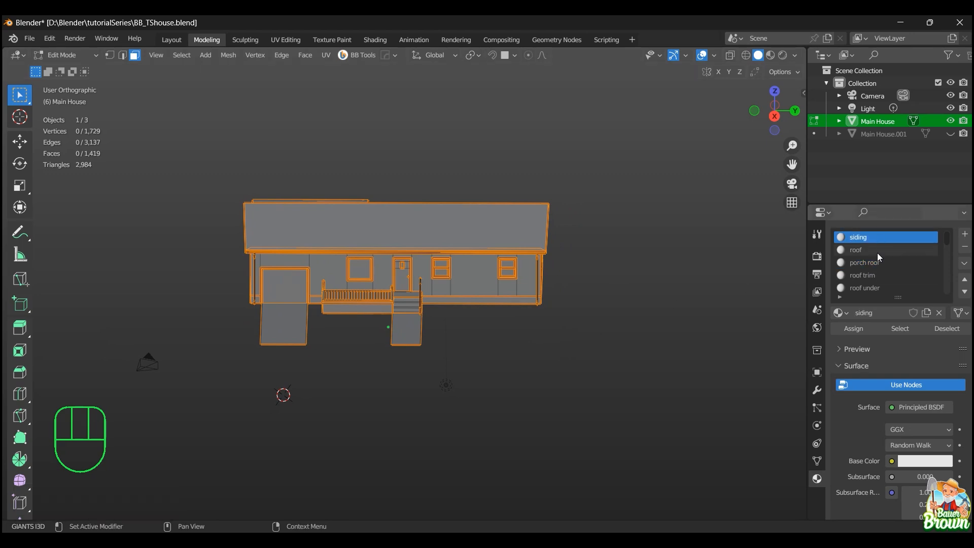
pyautogui.scroll(-5, 877, 256)
pyautogui.scroll(-10, 875, 262)
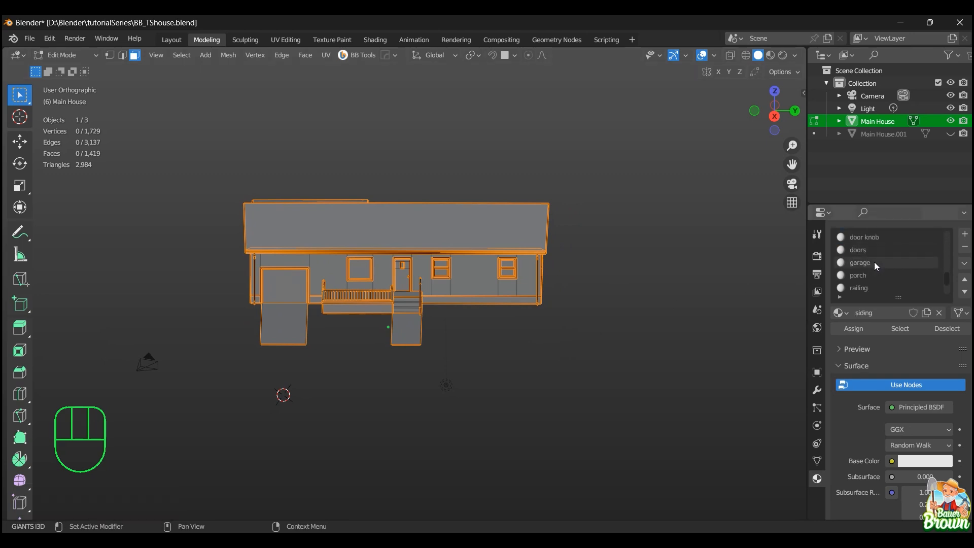
pyautogui.scroll(13, 873, 264)
# - Frame the house from its garage-side front corner and switch the display to wireframe shading
pyautogui.moveTo(558, 326); pyautogui.dragTo(574, 319, button='middle')
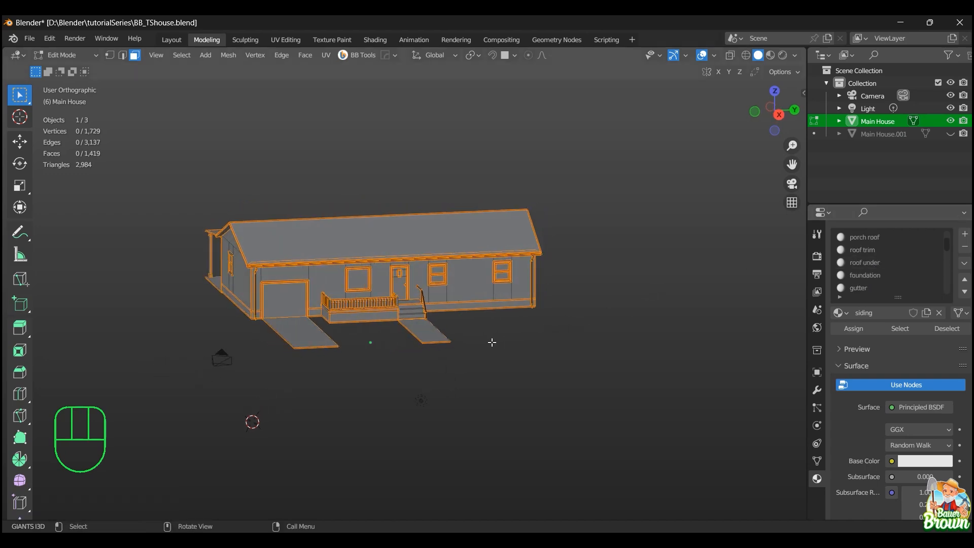
pyautogui.keyDown('shift'); pyautogui.moveTo(492, 342); pyautogui.dragTo(528, 369, button='middle'); pyautogui.keyUp('shift')
pyautogui.scroll(3, 534, 358)
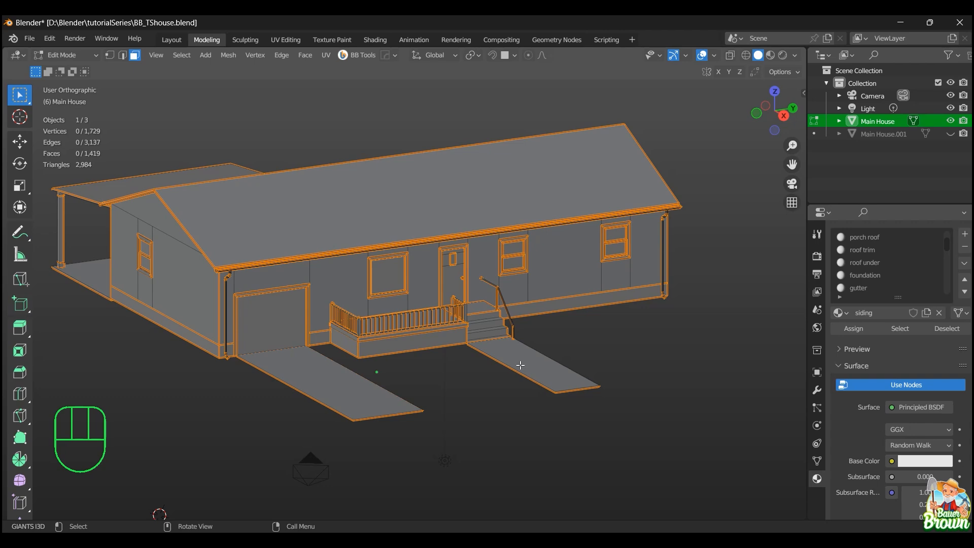
pyautogui.scroll(2, 494, 388)
pyautogui.scroll(-2, 494, 388)
pyautogui.moveTo(494, 388); pyautogui.dragTo(554, 392, button='middle')
pyautogui.scroll(2, 877, 261)
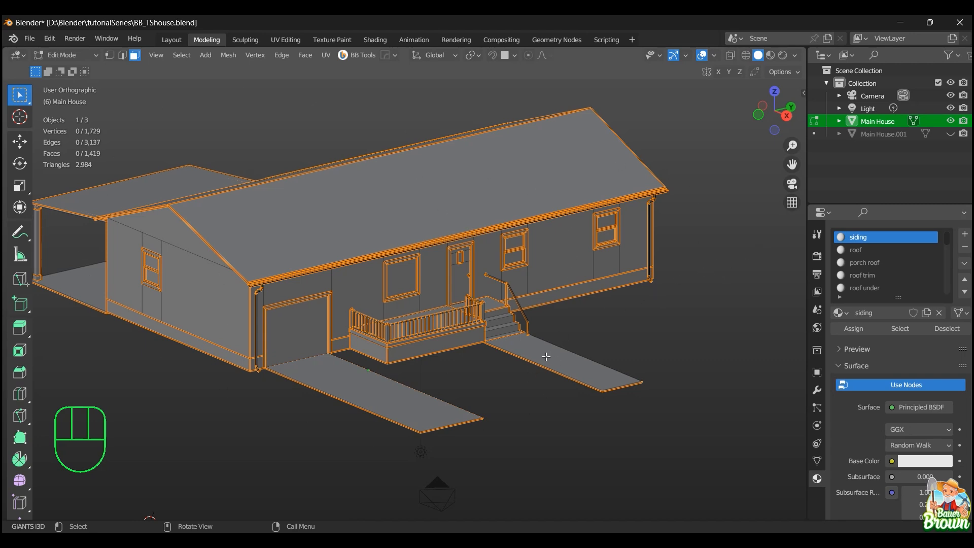
pyautogui.press('z')
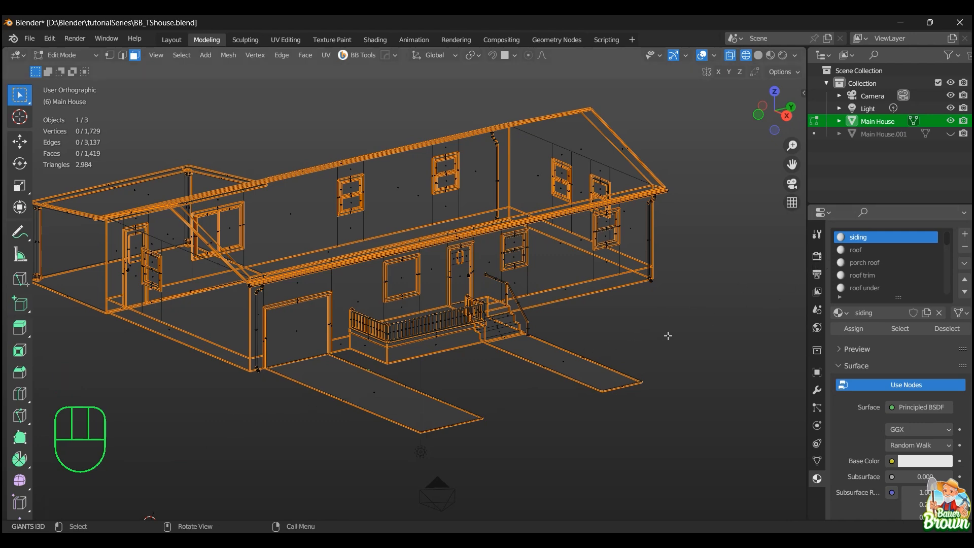
# - Select all faces assigned the siding material and examine their coverage on the rear, two-window end and front walls
pyautogui.moveTo(674, 341); pyautogui.dragTo(648, 327, button='middle')
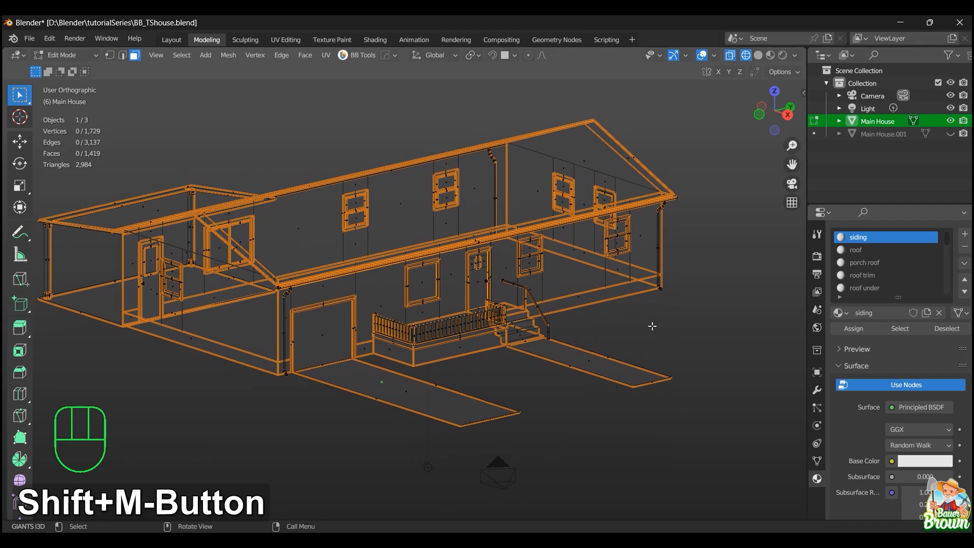
pyautogui.click(894, 328)
pyautogui.moveTo(447, 404); pyautogui.dragTo(496, 396, button='middle')
pyautogui.scroll(5, 459, 385)
pyautogui.scroll(4, 432, 391)
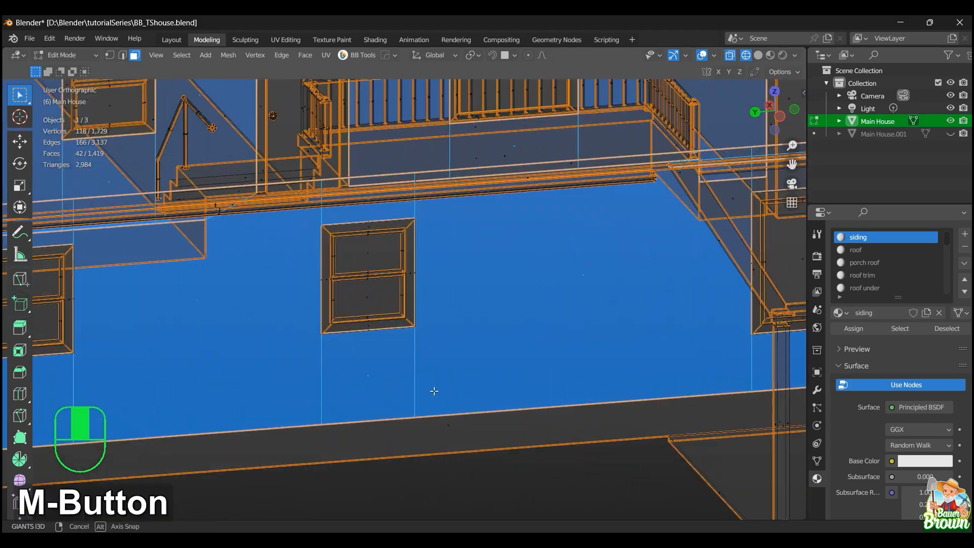
pyautogui.moveTo(434, 391); pyautogui.dragTo(534, 391, button='middle')
pyautogui.scroll(-2, 484, 391)
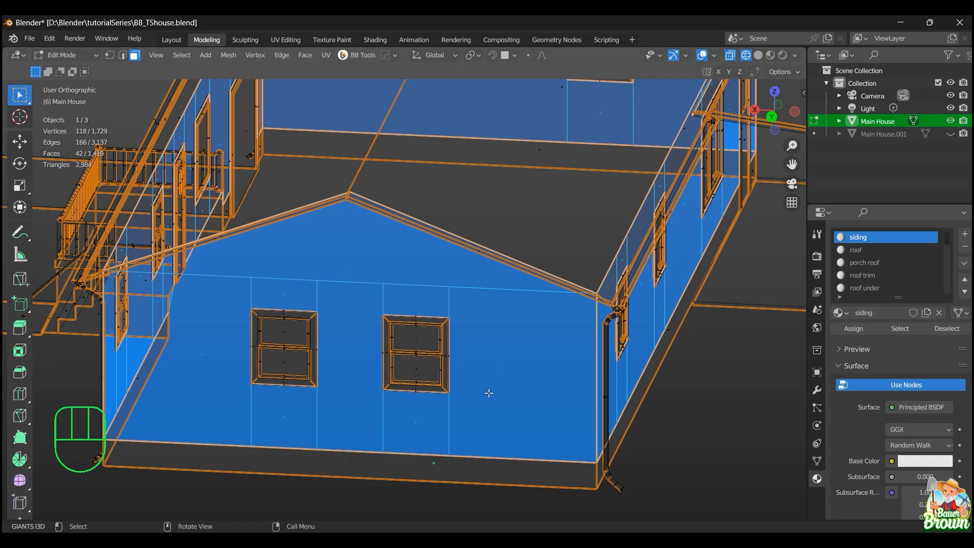
pyautogui.scroll(3, 444, 376)
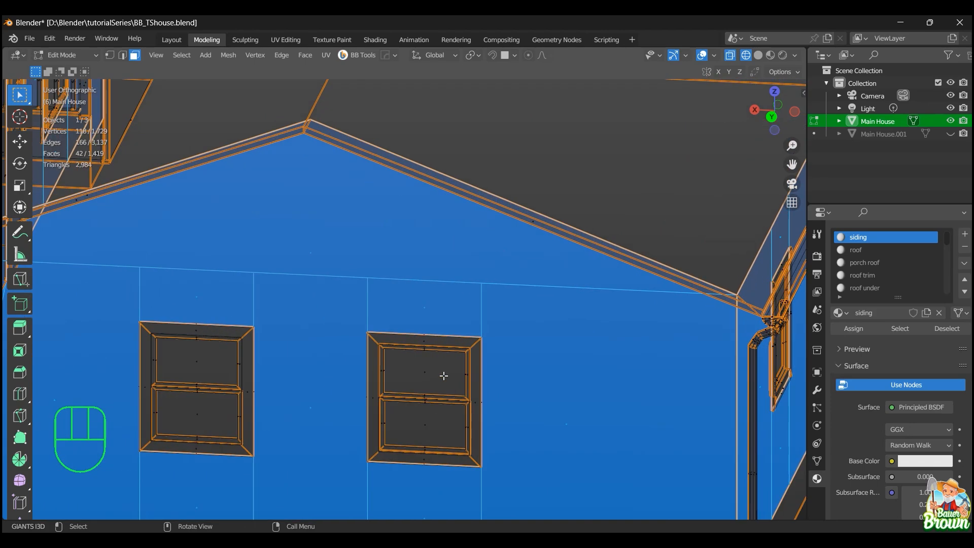
pyautogui.scroll(-3, 346, 396)
pyautogui.moveTo(346, 396); pyautogui.dragTo(418, 407, button='middle')
pyautogui.moveTo(285, 445); pyautogui.dragTo(326, 370, button='middle')
pyautogui.scroll(-1, 326, 370)
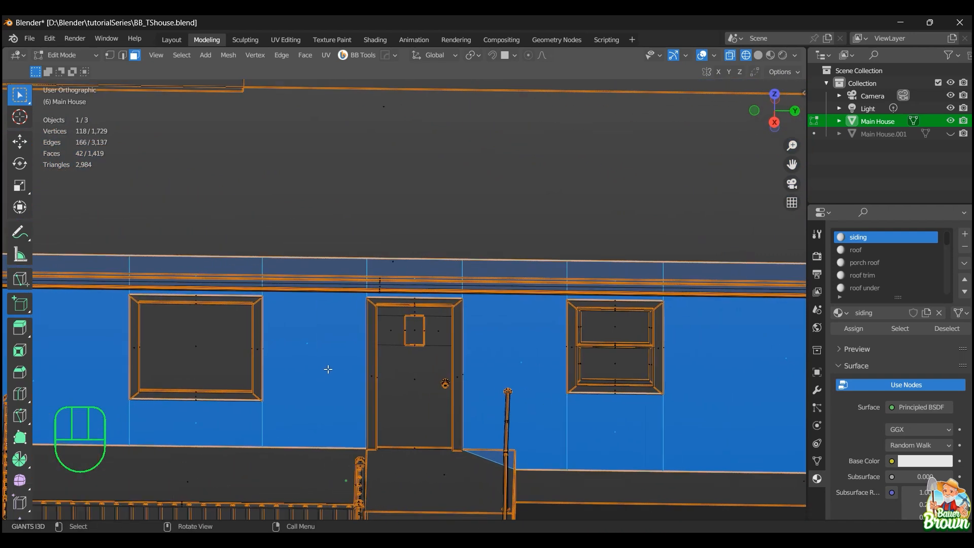
pyautogui.scroll(-5, 327, 374)
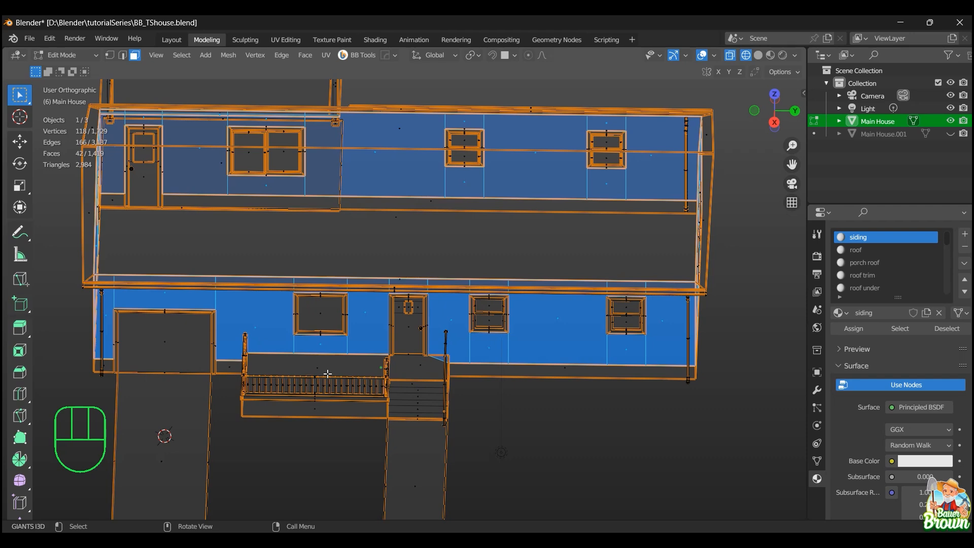
# - Examine the siding selection along the front wall, garage-side end and back porch side, and clear the selection
pyautogui.moveTo(329, 394); pyautogui.dragTo(380, 385, button='middle')
pyautogui.scroll(5, 335, 392)
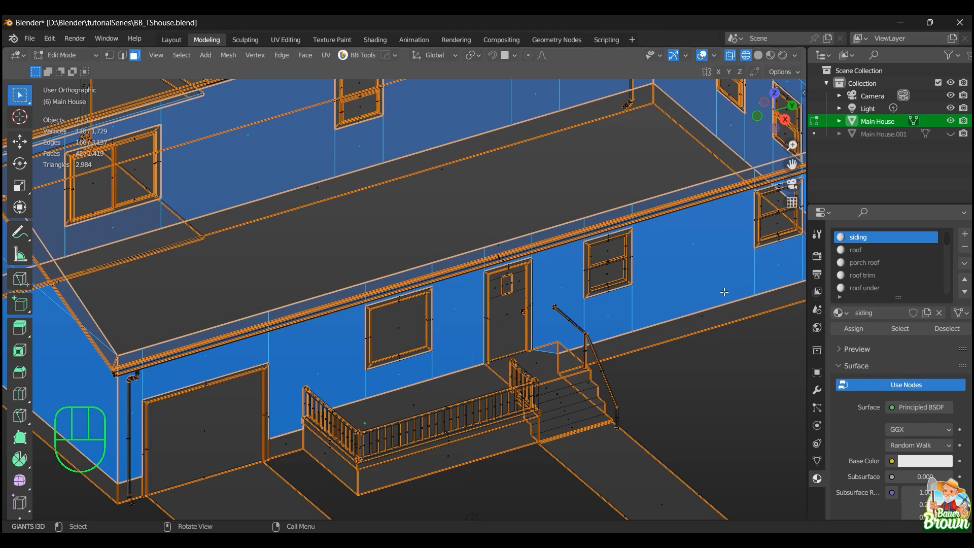
pyautogui.scroll(-3, 724, 292)
pyautogui.scroll(-3, 576, 280)
pyautogui.moveTo(575, 280); pyautogui.dragTo(521, 293, button='middle')
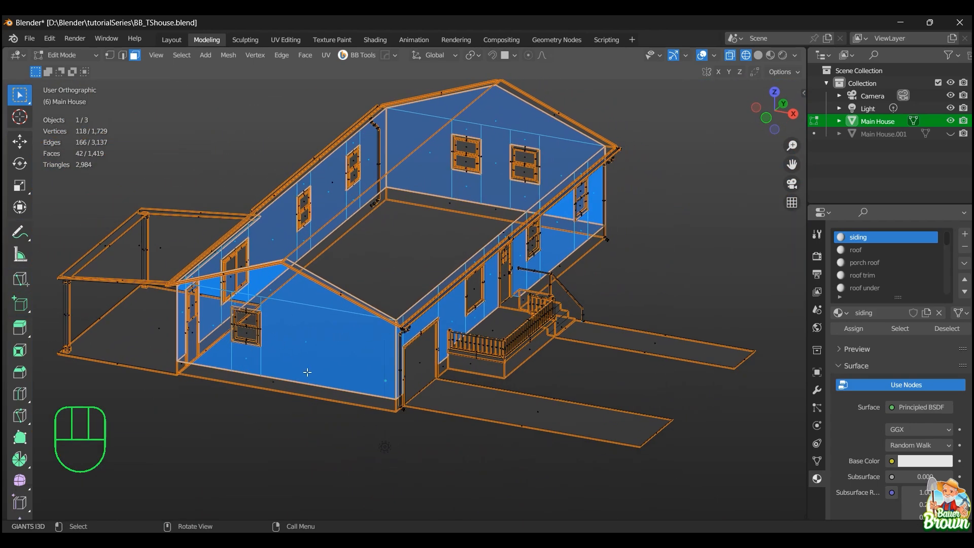
pyautogui.scroll(2, 306, 373)
pyautogui.moveTo(306, 374); pyautogui.dragTo(435, 384, button='middle')
pyautogui.scroll(-1, 450, 367)
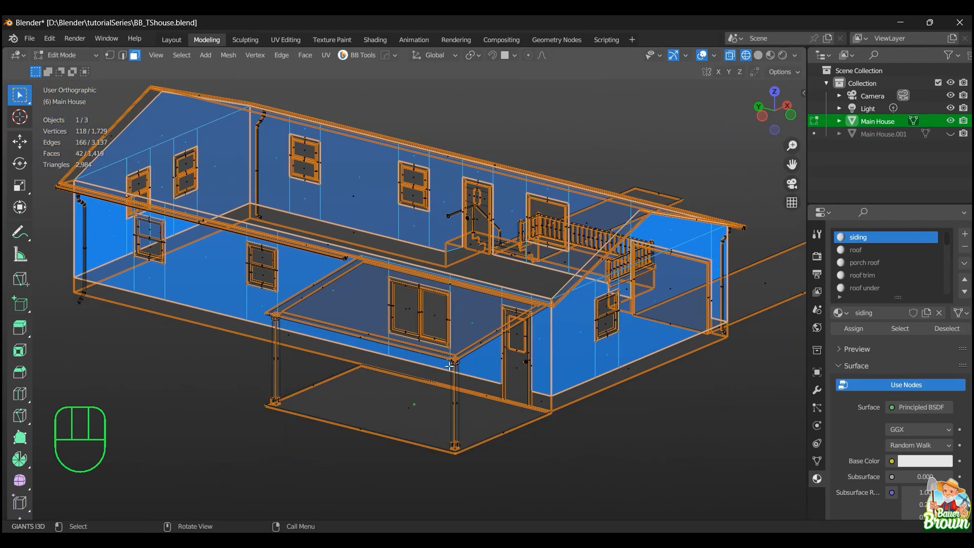
pyautogui.scroll(3, 450, 365)
pyautogui.moveTo(454, 360); pyautogui.dragTo(451, 311, button='middle')
pyautogui.scroll(4, 398, 383)
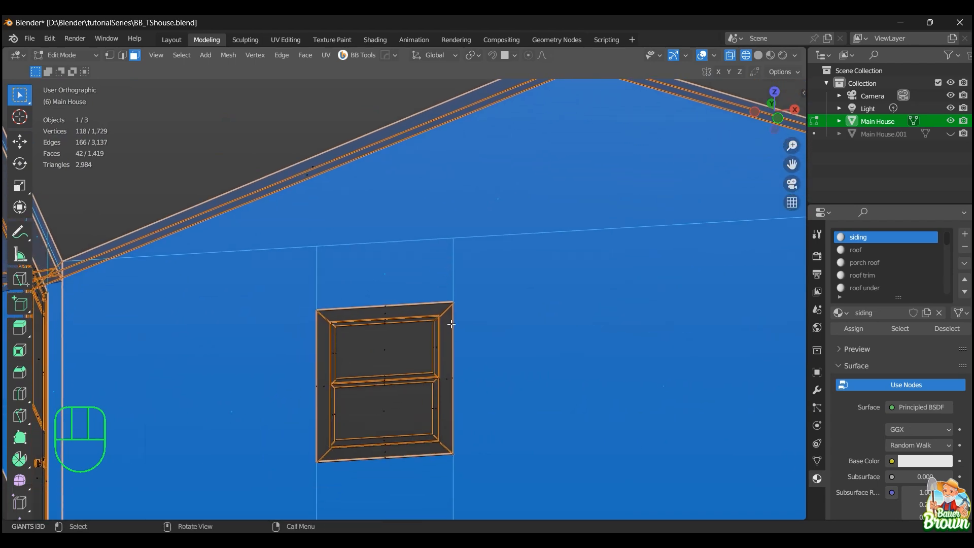
pyautogui.scroll(-4, 546, 339)
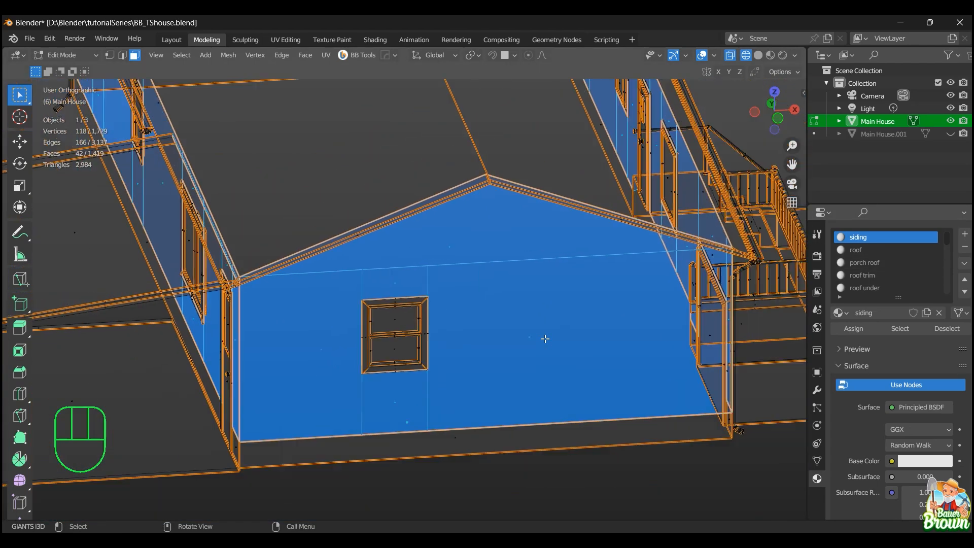
pyautogui.scroll(-4, 545, 339)
pyautogui.moveTo(546, 339); pyautogui.dragTo(619, 364, button='middle')
pyautogui.click(645, 372)
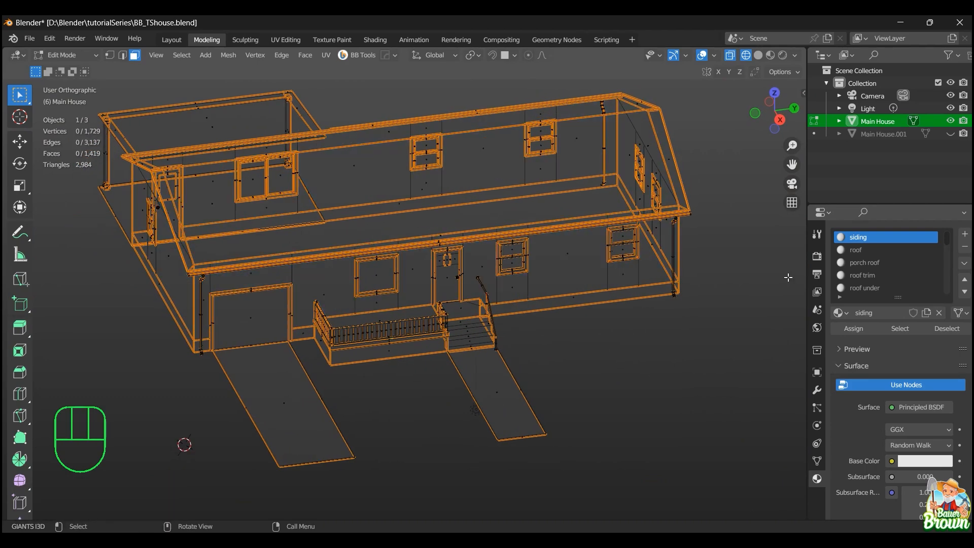
# - Check which faces carry the roof material and which carry the porch roof material, clearing the selection after each
pyautogui.click(852, 250)
pyautogui.click(900, 329)
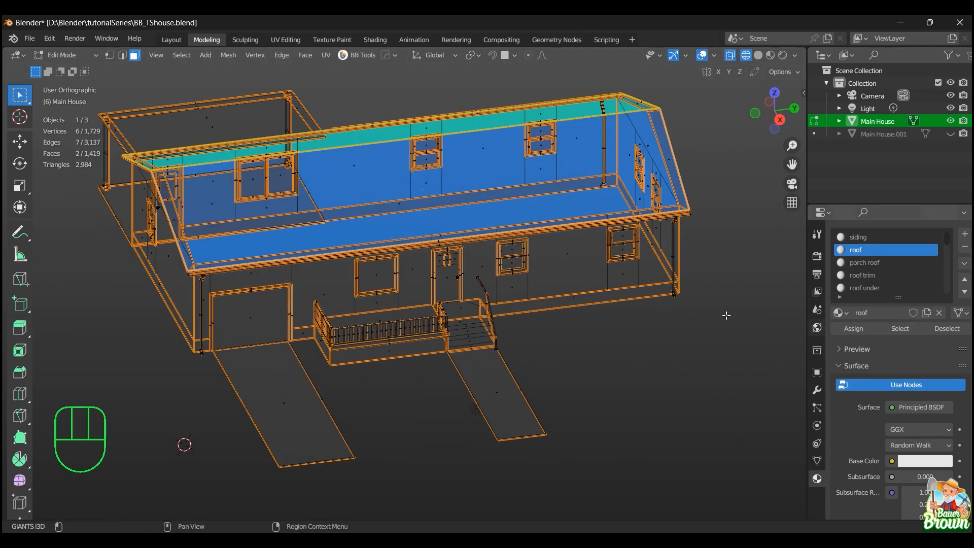
pyautogui.moveTo(646, 330)
pyautogui.mouseDown(button='middle')
pyautogui.moveTo(720, 342)
pyautogui.moveTo(719, 324)
pyautogui.moveTo(644, 302)
pyautogui.moveTo(663, 331)
pyautogui.mouseUp(button='middle')
pyautogui.click(663, 330)
pyautogui.click(855, 264)
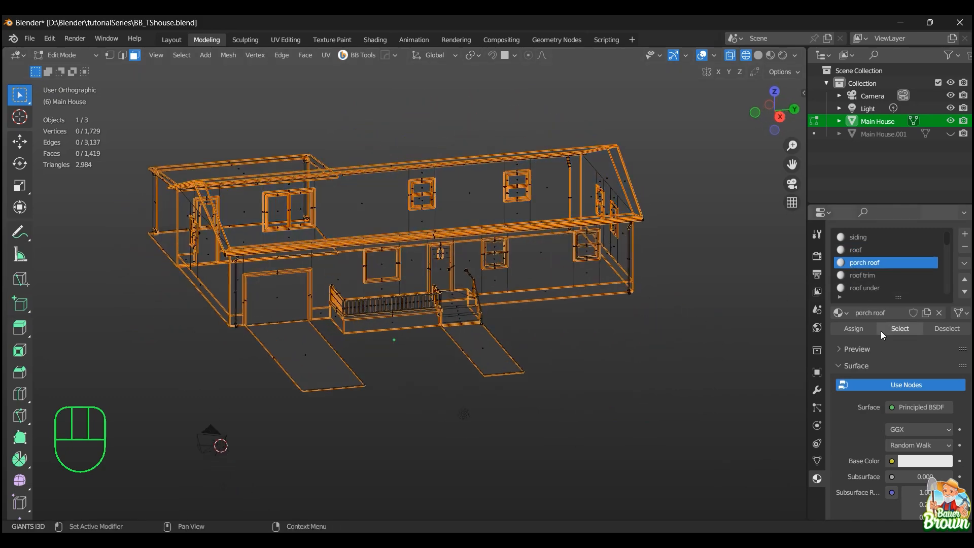
pyautogui.click(899, 329)
pyautogui.moveTo(707, 326); pyautogui.dragTo(629, 350, button='middle')
pyautogui.click(705, 318)
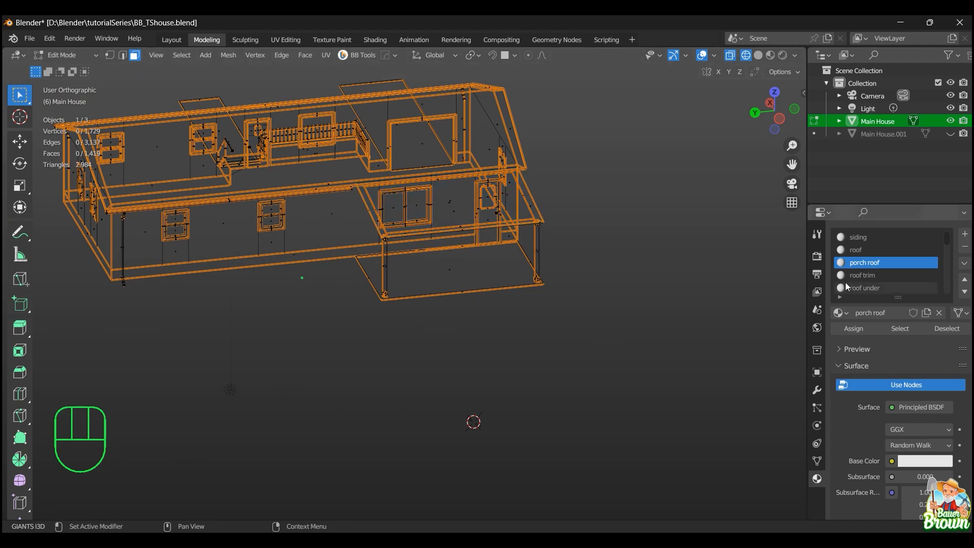
# - Select the faces assigned the roof trim material, inspect them along the roof edges and clear the selection
pyautogui.click(863, 275)
pyautogui.click(899, 328)
pyautogui.moveTo(788, 329); pyautogui.dragTo(497, 279, button='middle')
pyautogui.scroll(3, 413, 269)
pyautogui.keyDown('shift'); pyautogui.moveTo(413, 269); pyautogui.dragTo(581, 343, button='middle'); pyautogui.keyUp('shift')
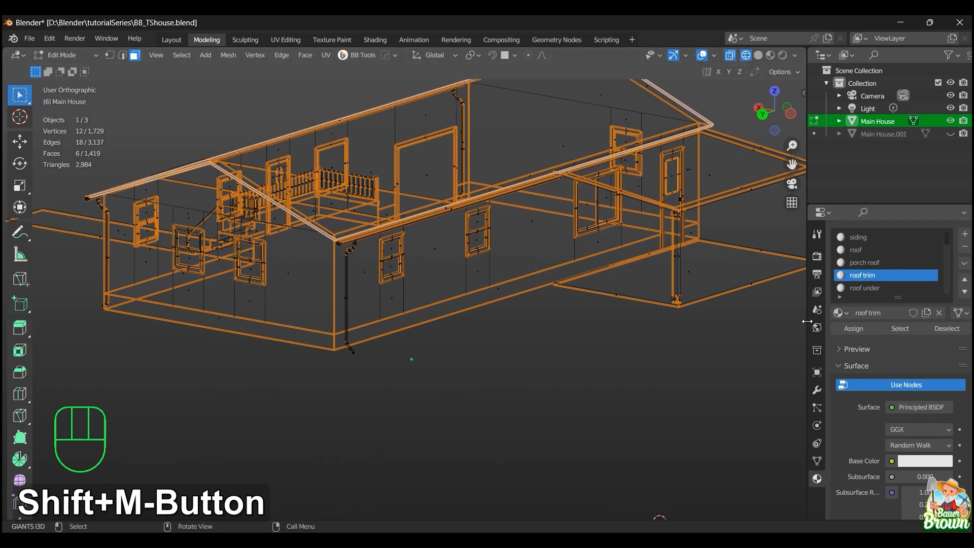
pyautogui.hotkey('alt', 'a')
# - Select the faces assigned the roof under material, inspect the eaves and porch ceiling, and clear the selection
pyautogui.click(849, 288)
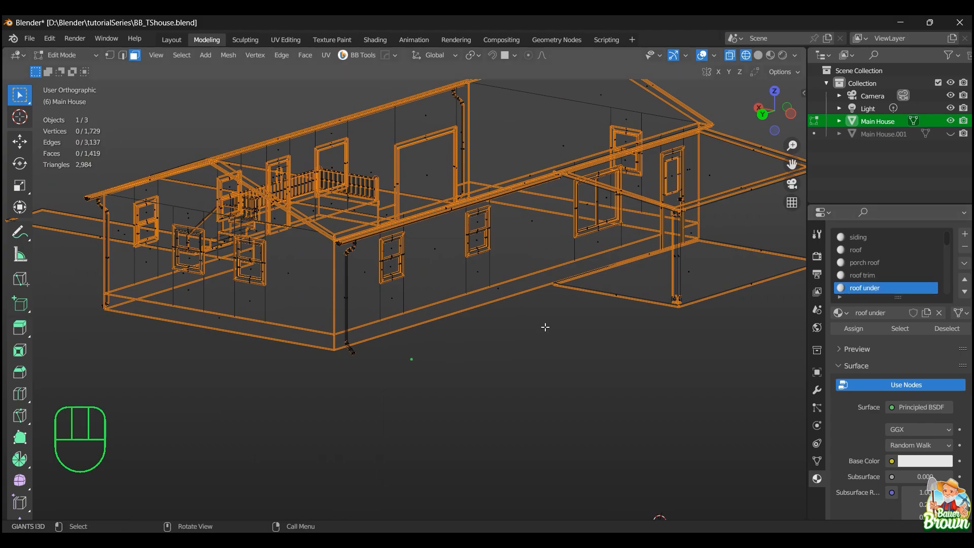
pyautogui.moveTo(545, 327); pyautogui.dragTo(265, 134, button='middle')
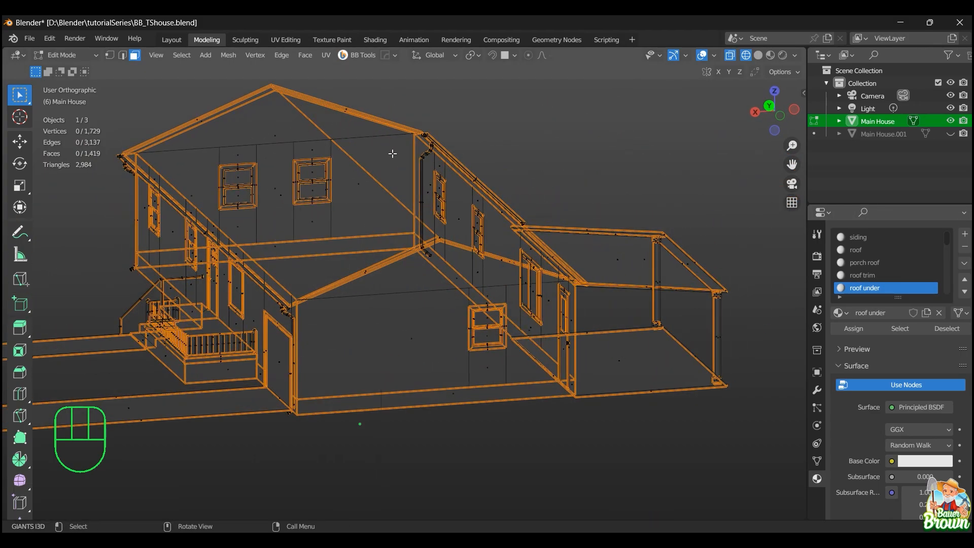
pyautogui.click(897, 328)
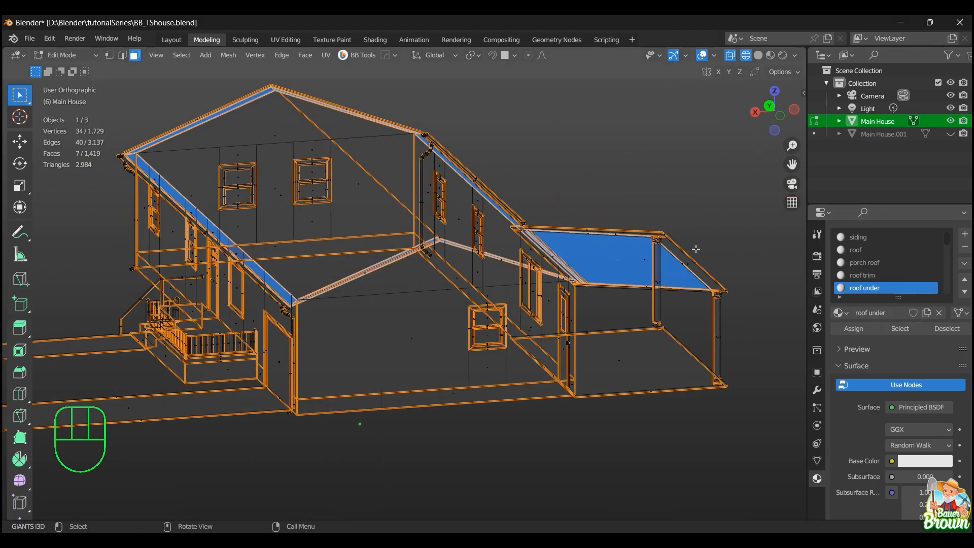
pyautogui.moveTo(702, 230); pyautogui.dragTo(739, 274, button='middle')
pyautogui.click(754, 274)
# - Select the faces assigned the foundation material, inspect them around the house base and clear the selection
pyautogui.scroll(-2, 864, 279)
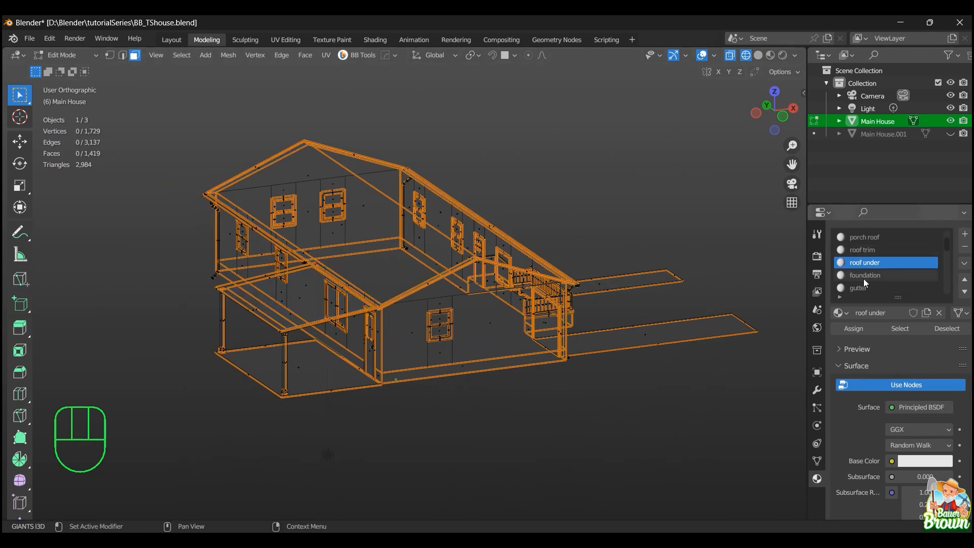
pyautogui.click(867, 276)
pyautogui.click(897, 329)
pyautogui.moveTo(617, 316); pyautogui.dragTo(663, 317, button='middle')
pyautogui.click(663, 317)
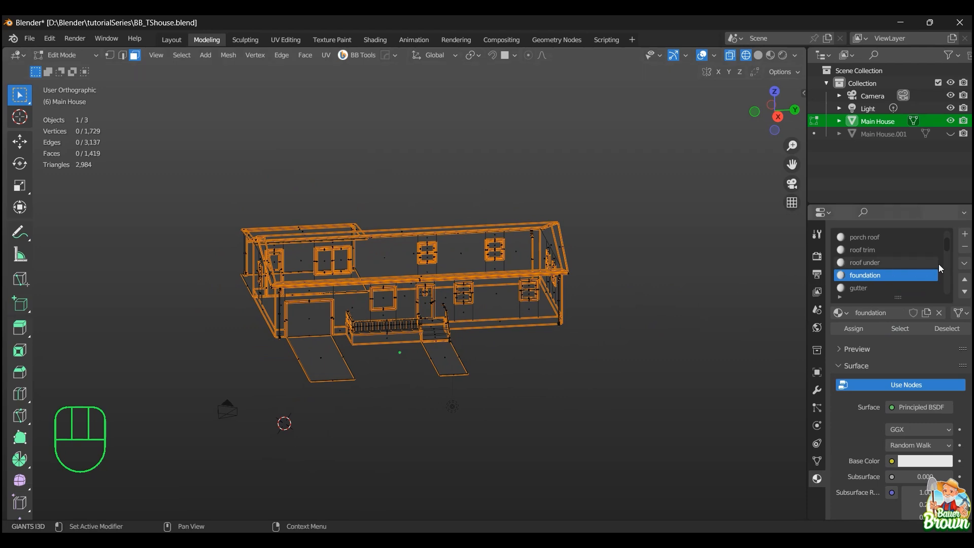
pyautogui.scroll(2, 880, 253)
pyautogui.scroll(4, 634, 325)
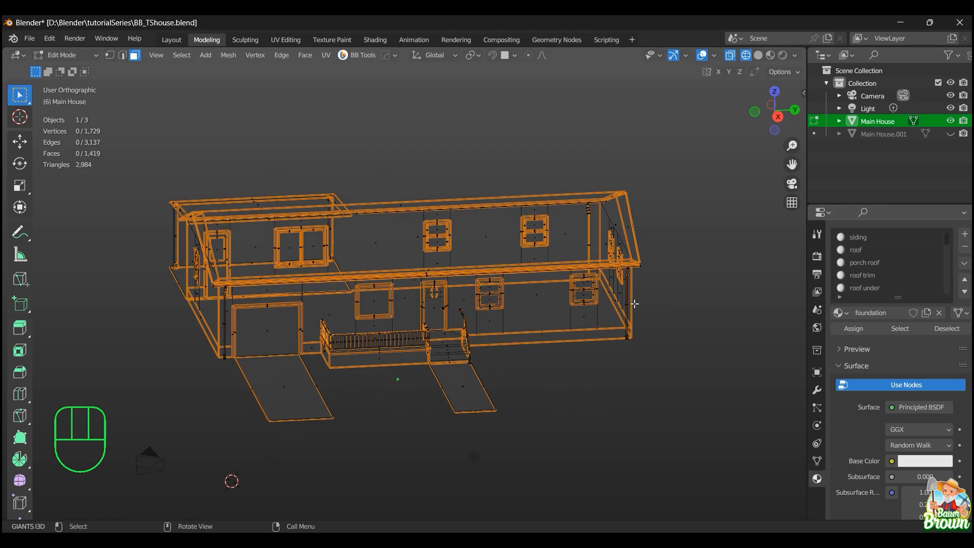
pyautogui.scroll(-1, 636, 334)
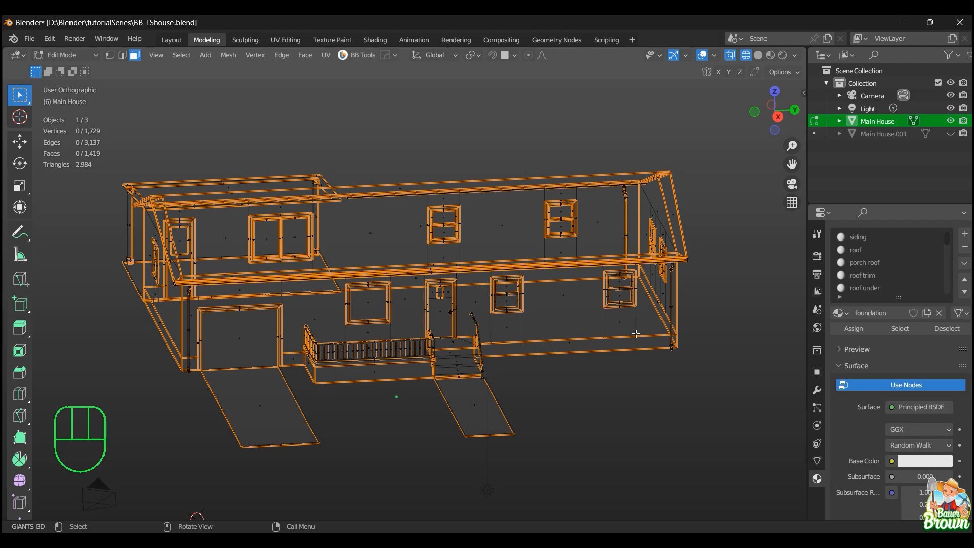
pyautogui.scroll(3, 608, 345)
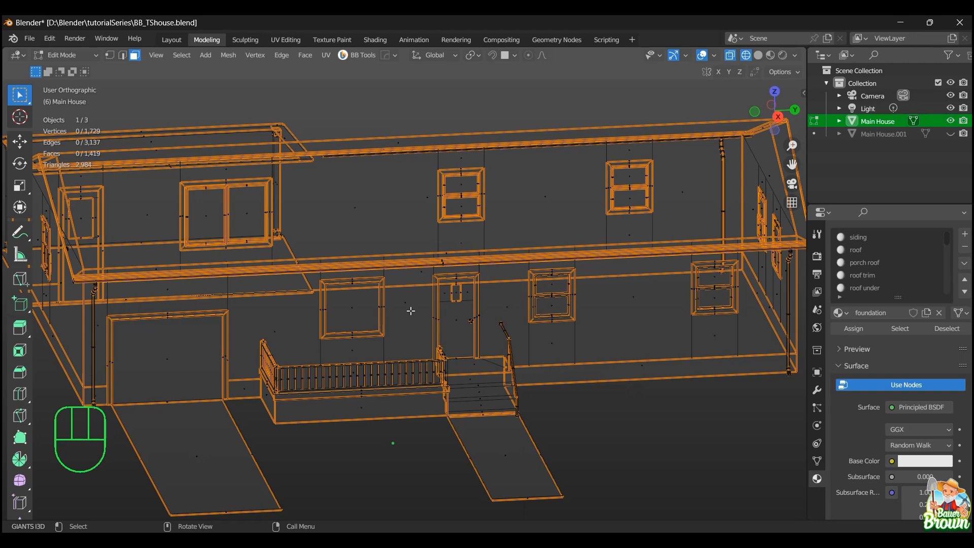
pyautogui.scroll(-3, 429, 289)
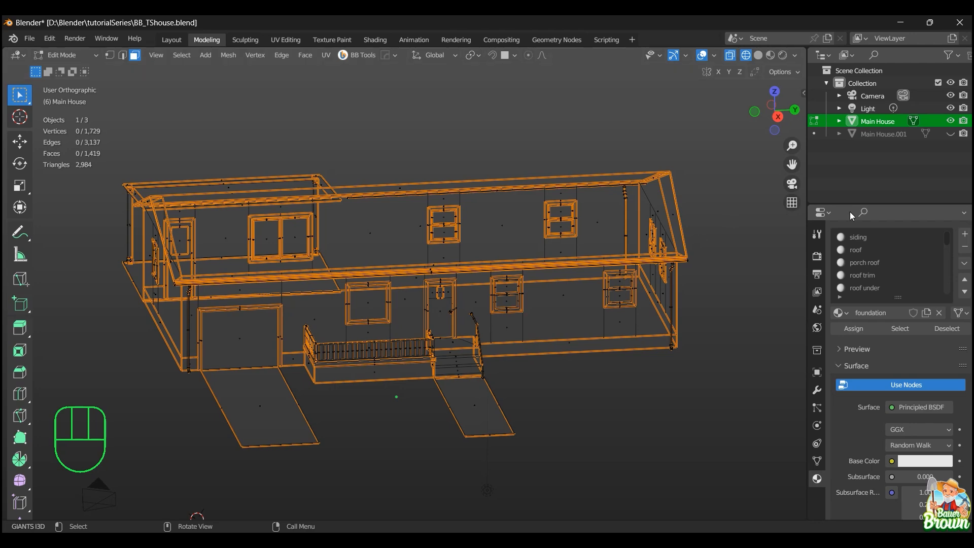
pyautogui.moveTo(542, 313); pyautogui.dragTo(611, 330, button='middle')
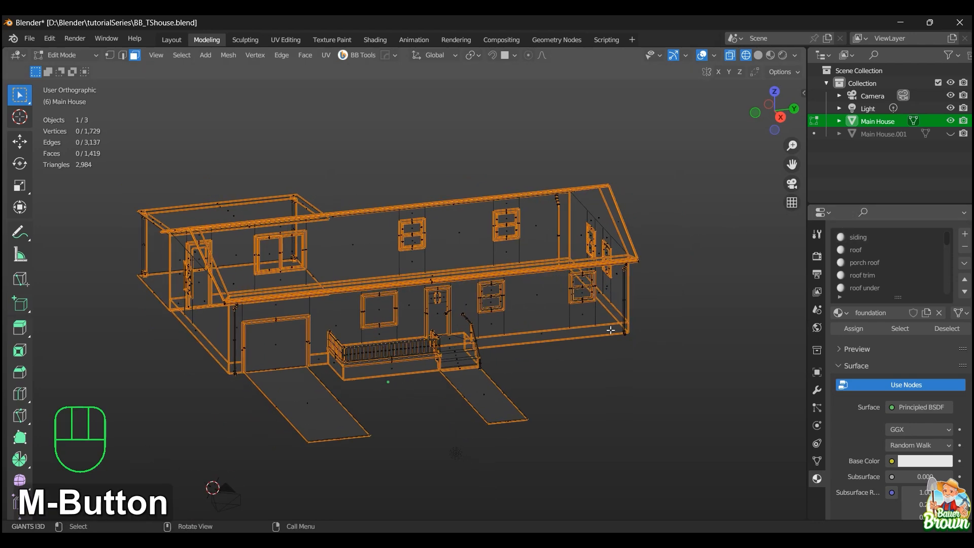
pyautogui.scroll(2, 611, 330)
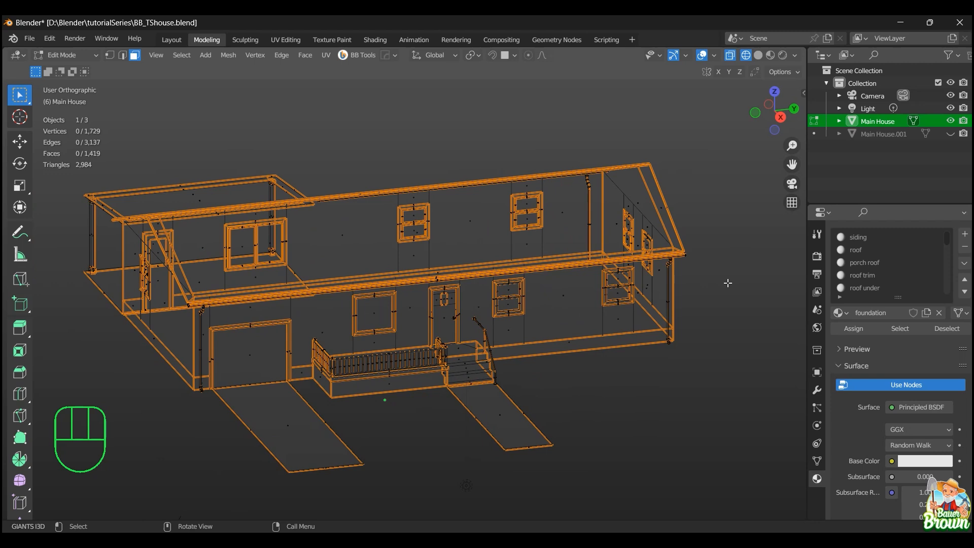
# - Connect an Image Texture to the Base Color of the siding material
pyautogui.click(863, 237)
pyautogui.scroll(-1, 696, 340)
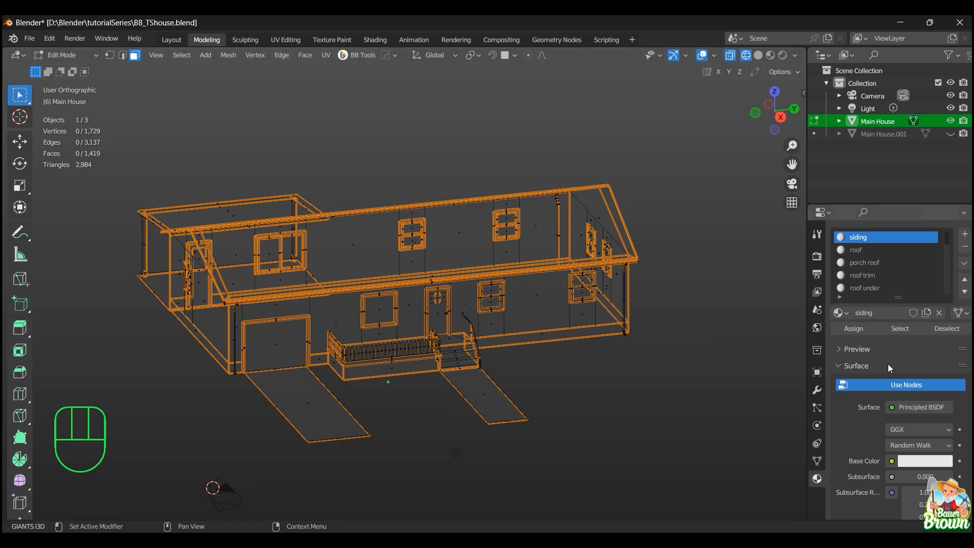
pyautogui.scroll(-1, 888, 364)
pyautogui.scroll(-1, 904, 441)
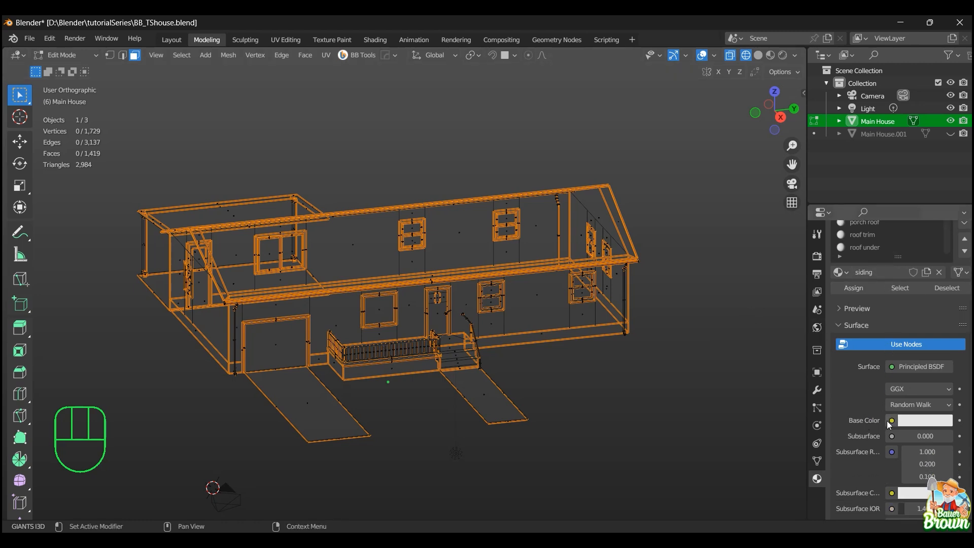
pyautogui.click(892, 421)
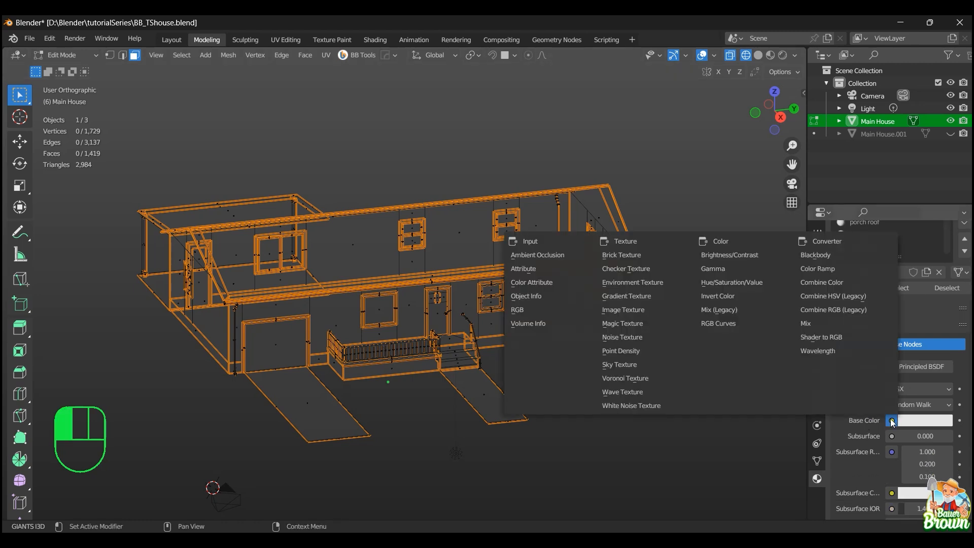
pyautogui.click(647, 309)
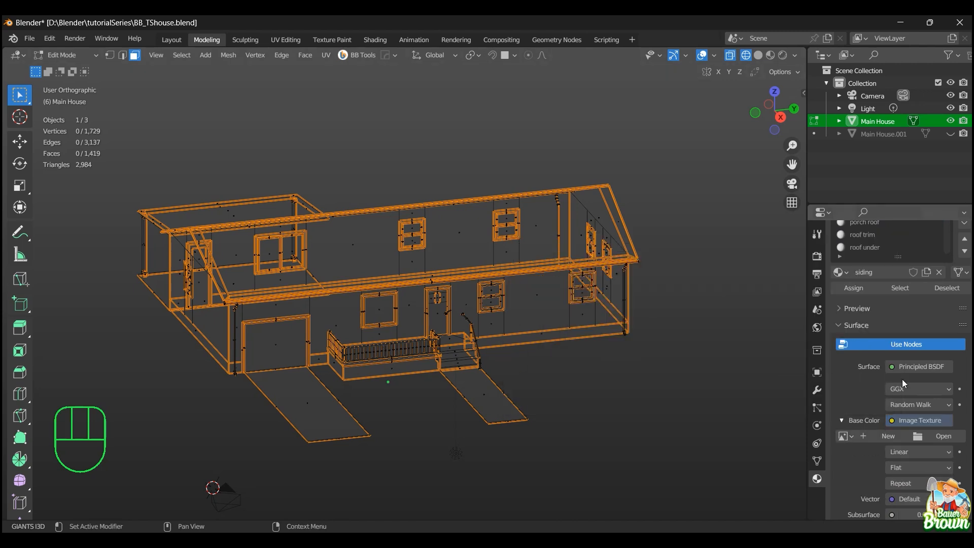
# - Start a new image for the siding texture and set its width and height to 2048 px
pyautogui.click(891, 436)
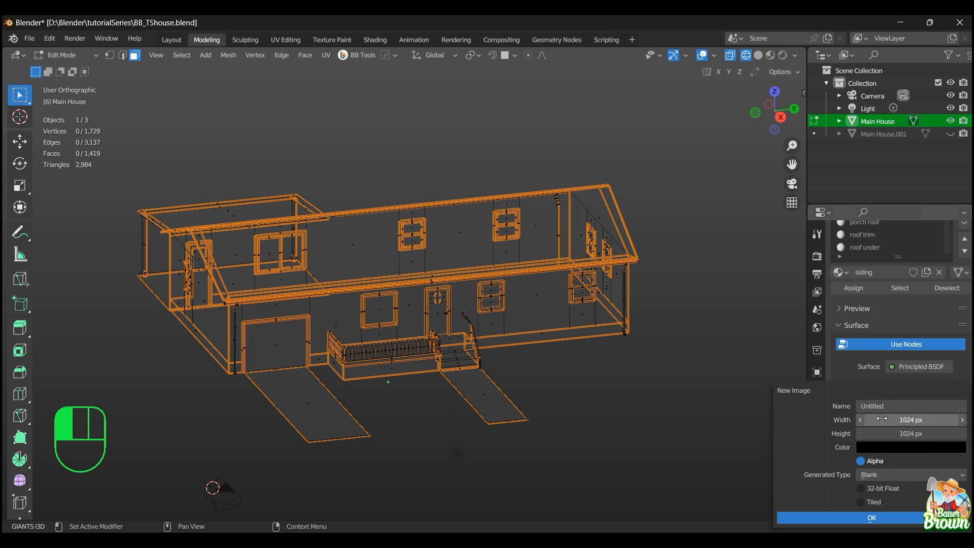
pyautogui.click(884, 420)
pyautogui.moveTo(884, 420)
pyautogui.mouseDown()
pyautogui.moveTo(884, 433)
pyautogui.moveTo(886, 420)
pyautogui.mouseUp()
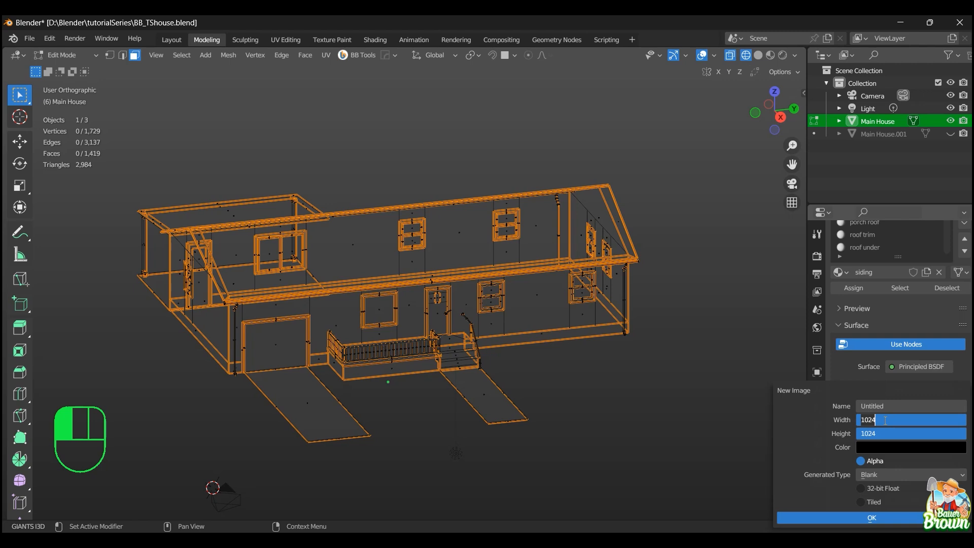
pyautogui.write('2048')
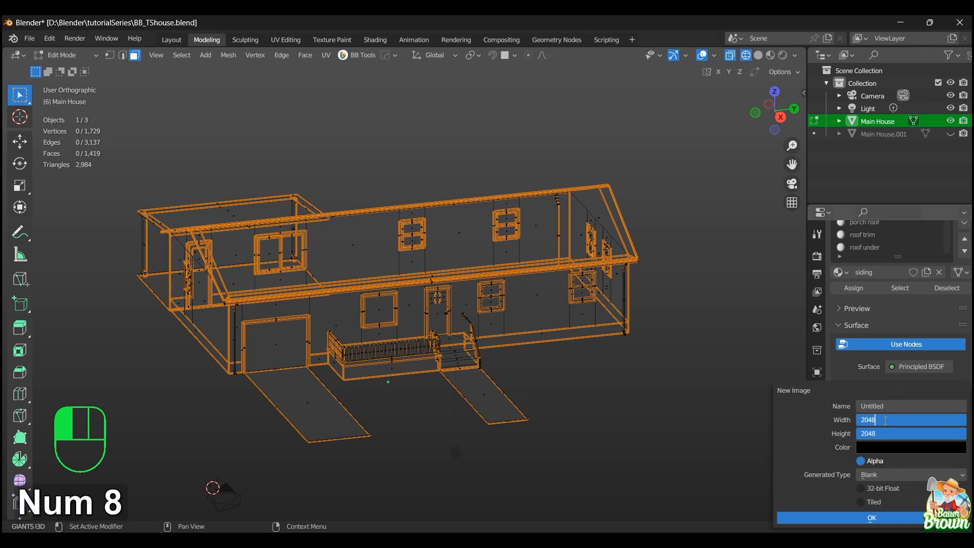
pyautogui.press('Return')
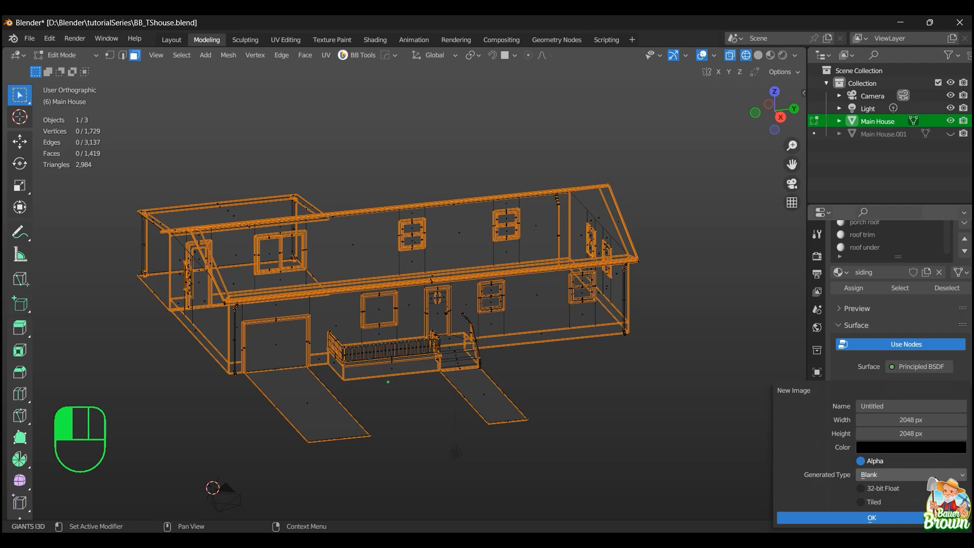
# - Set the new siding image's generated type to Color Grid and create the image
pyautogui.click(935, 480)
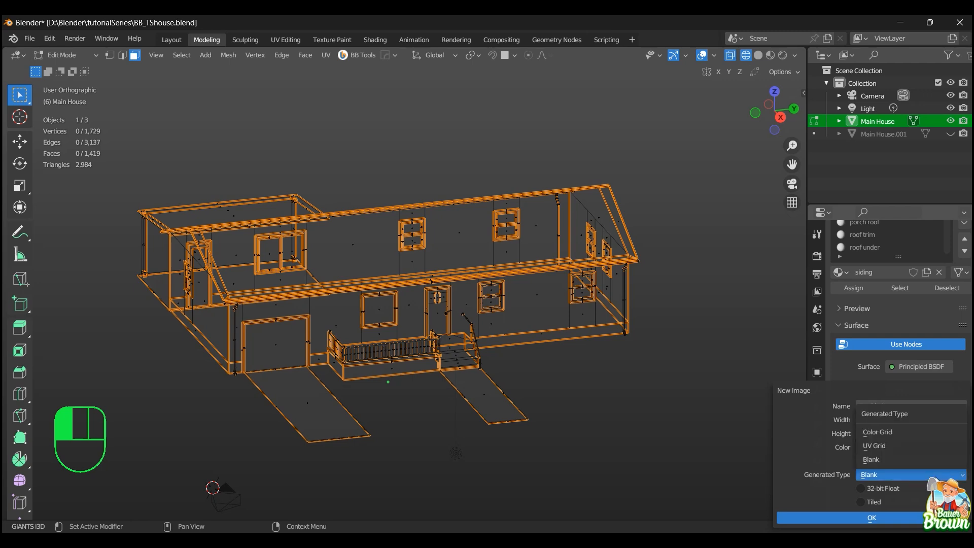
pyautogui.click(920, 434)
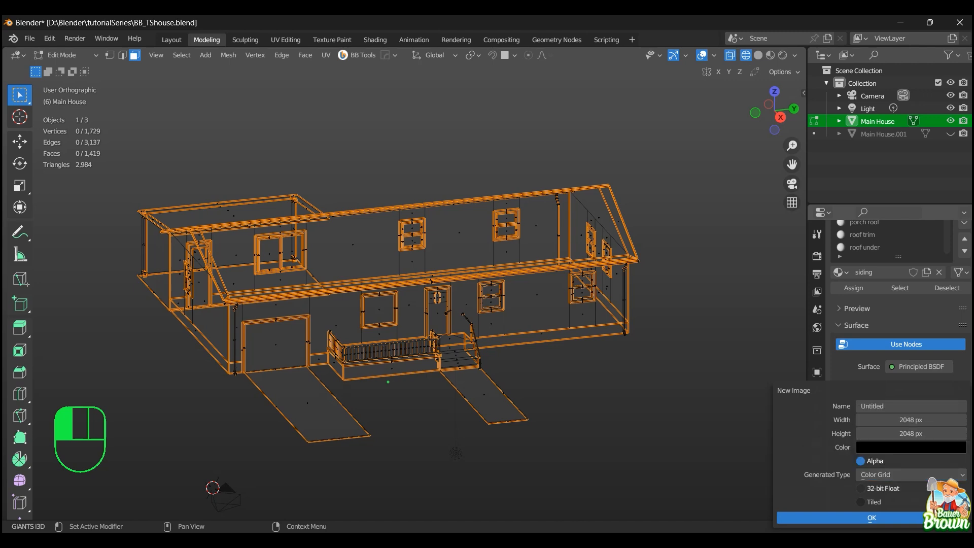
pyautogui.click(897, 519)
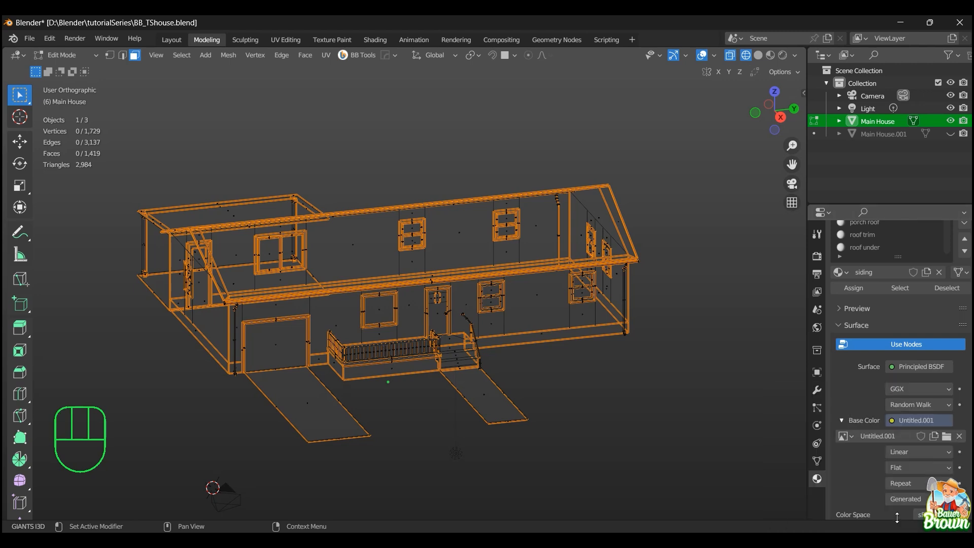
# - Switch the viewport from wireframe to Material Preview shading and inspect the color grid on the house siding
pyautogui.press('shift')
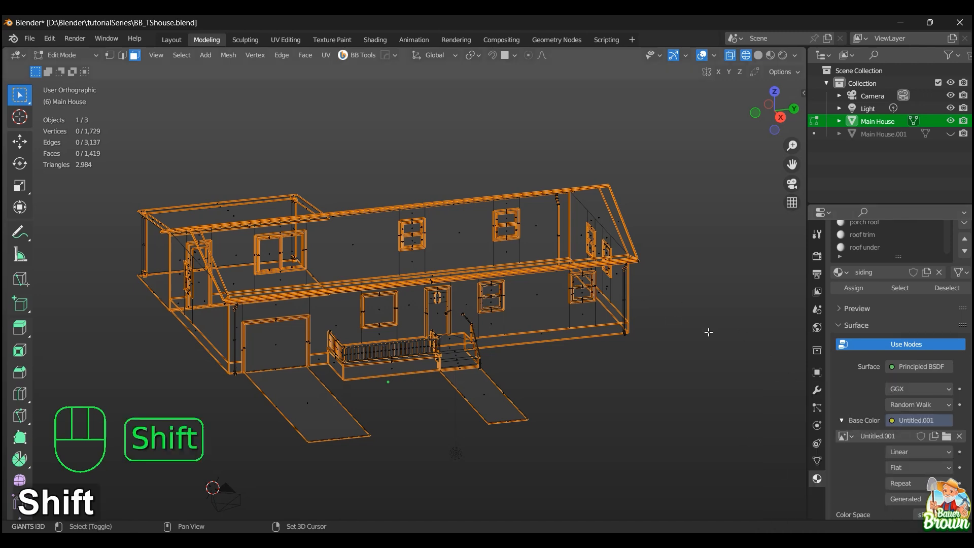
pyautogui.hotkey('shift', 'z')
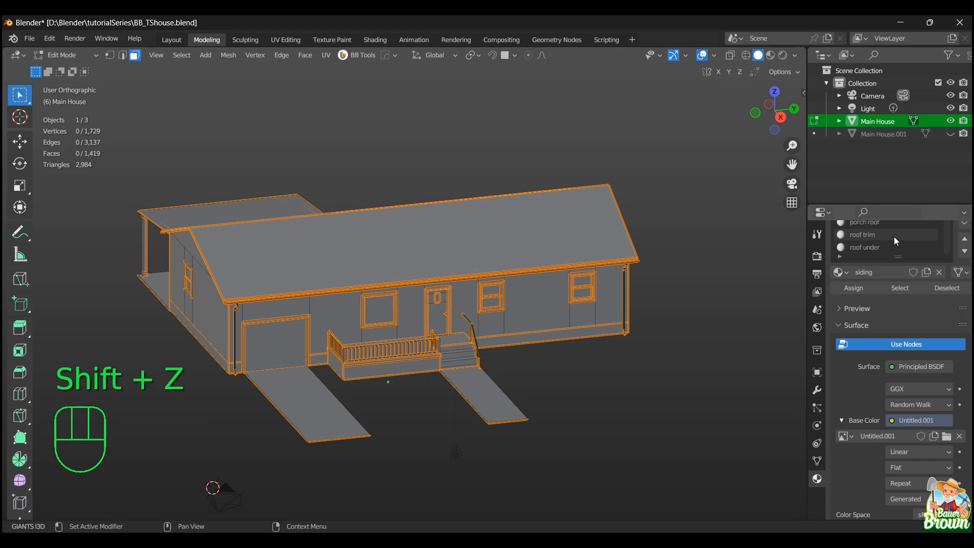
pyautogui.scroll(3, 882, 292)
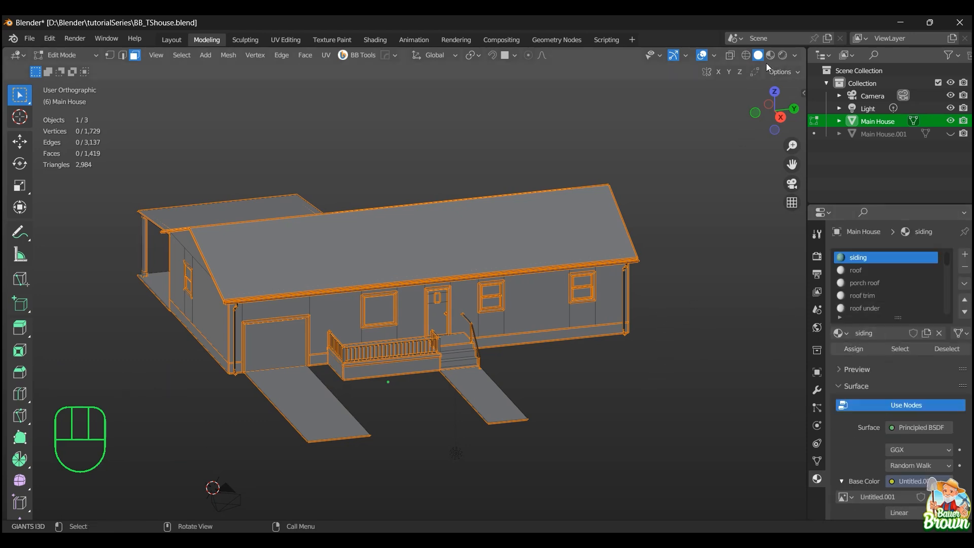
pyautogui.press('z')
pyautogui.click(676, 333)
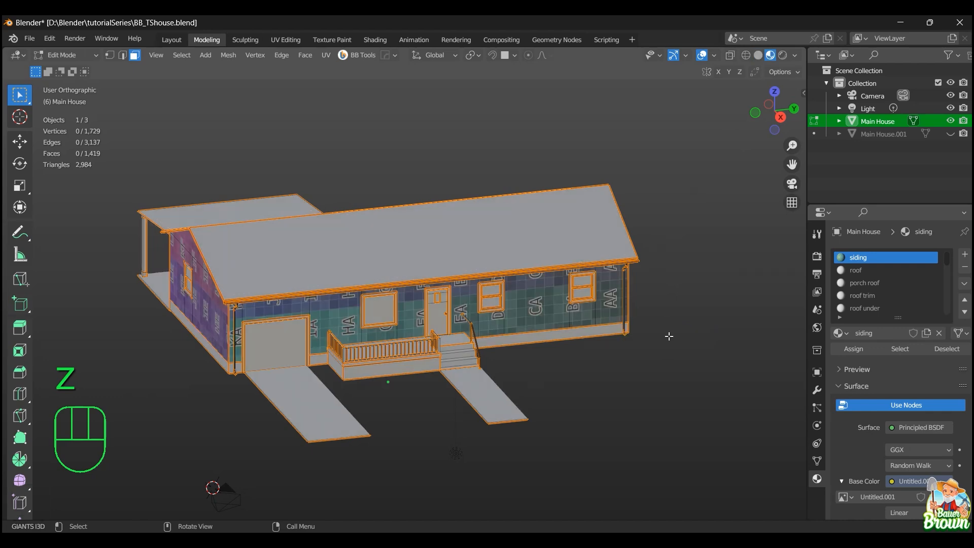
pyautogui.moveTo(650, 375); pyautogui.dragTo(491, 382, button='middle')
pyautogui.moveTo(599, 390); pyautogui.dragTo(544, 360, button='middle')
pyautogui.keyDown('shift'); pyautogui.moveTo(568, 389); pyautogui.dragTo(519, 385, button='middle'); pyautogui.keyUp('shift')
pyautogui.keyDown('shift'); pyautogui.moveTo(602, 389); pyautogui.dragTo(534, 381, button='middle'); pyautogui.keyUp('shift')
pyautogui.scroll(-3, 413, 388)
pyautogui.keyDown('shift'); pyautogui.moveTo(355, 373); pyautogui.dragTo(467, 402, button='middle'); pyautogui.keyUp('shift')
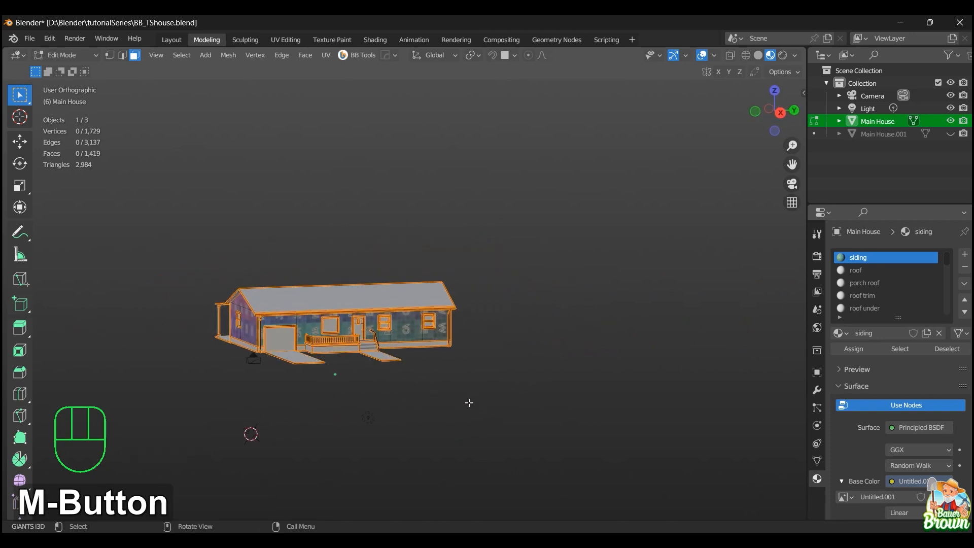
# - Connect an Image Texture to the roof material's Base Color using the existing Untitled.001 image, and inspect the roof
pyautogui.click(857, 271)
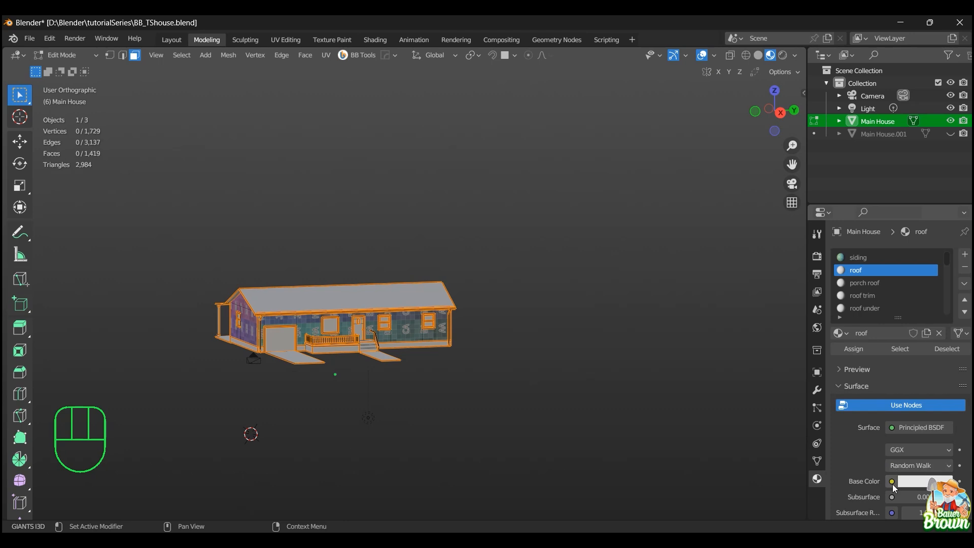
pyautogui.moveTo(892, 482); pyautogui.dragTo(607, 370)
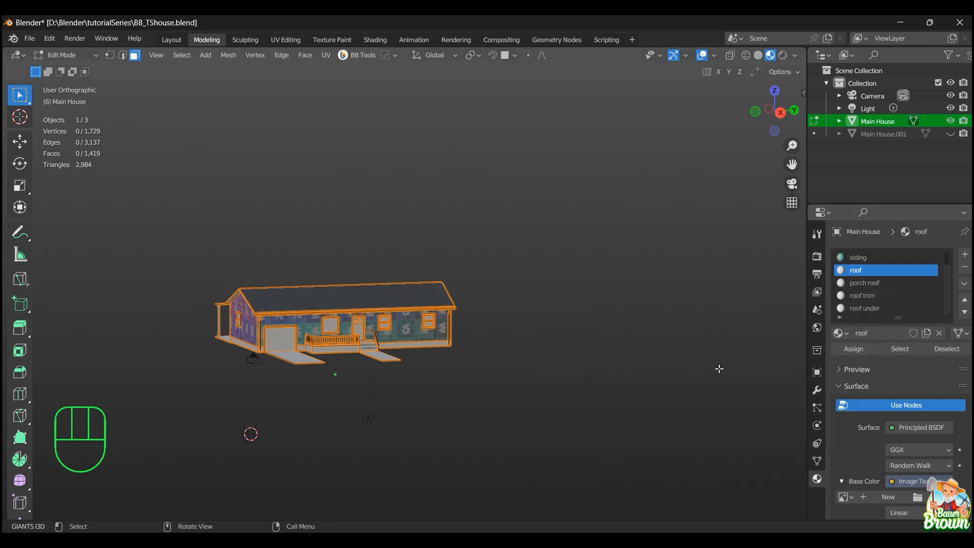
pyautogui.click(845, 498)
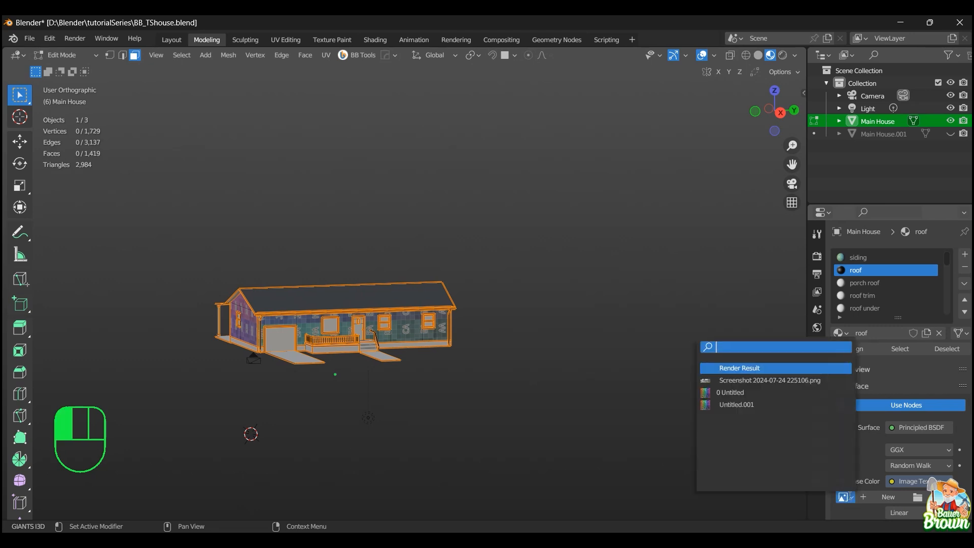
pyautogui.click(743, 405)
pyautogui.scroll(3, 513, 336)
pyautogui.moveTo(518, 336); pyautogui.dragTo(502, 385, button='middle')
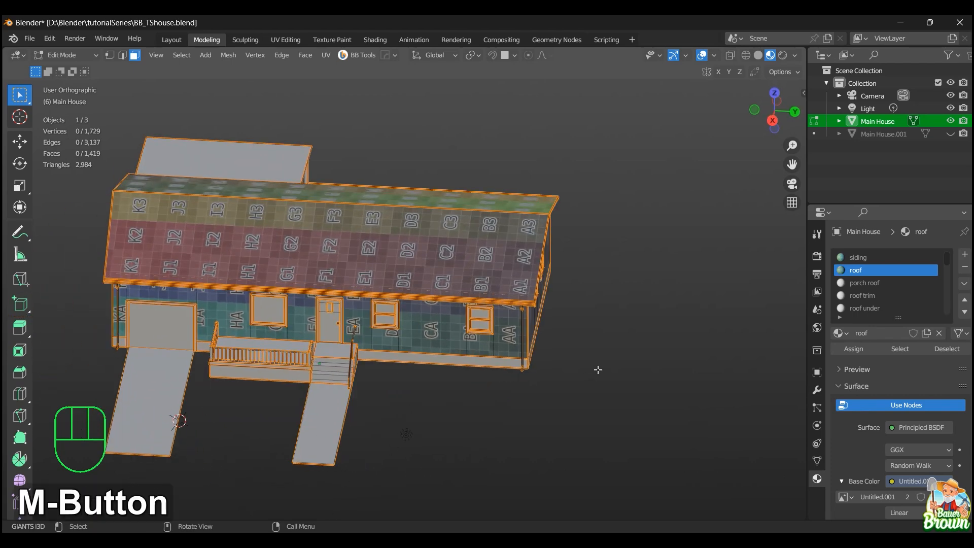
# - Give the porch roof material an Image Texture Base Color with the Untitled.001 image and check the porch roof
pyautogui.click(863, 284)
pyautogui.click(891, 481)
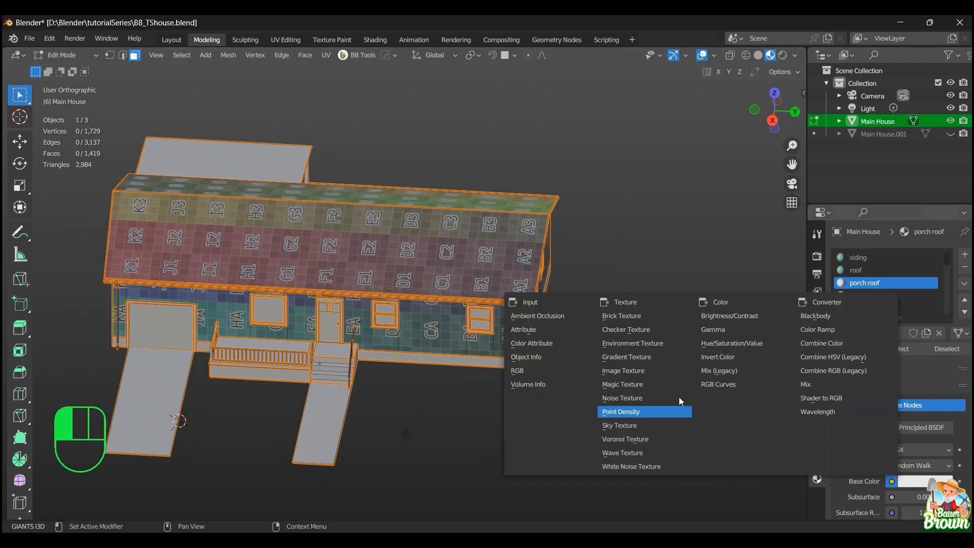
pyautogui.click(636, 373)
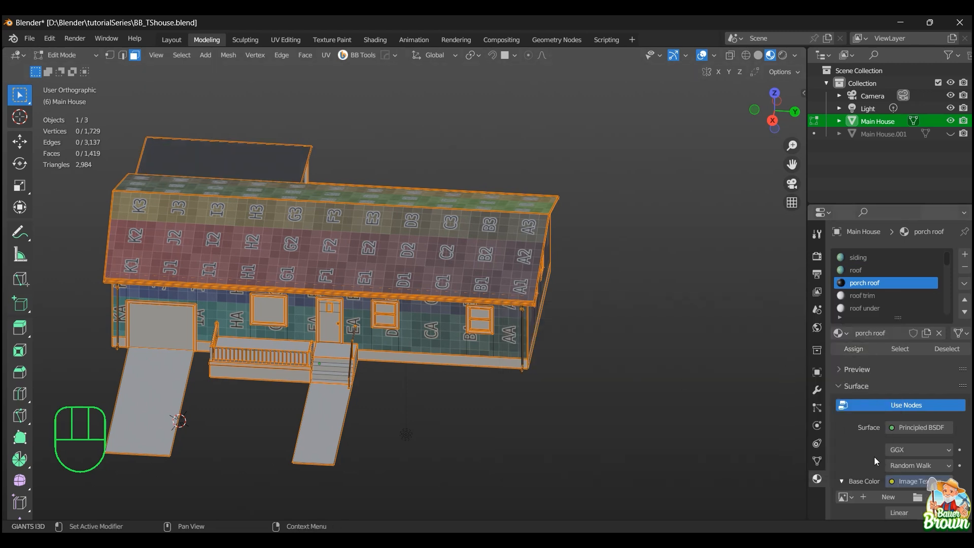
pyautogui.click(852, 498)
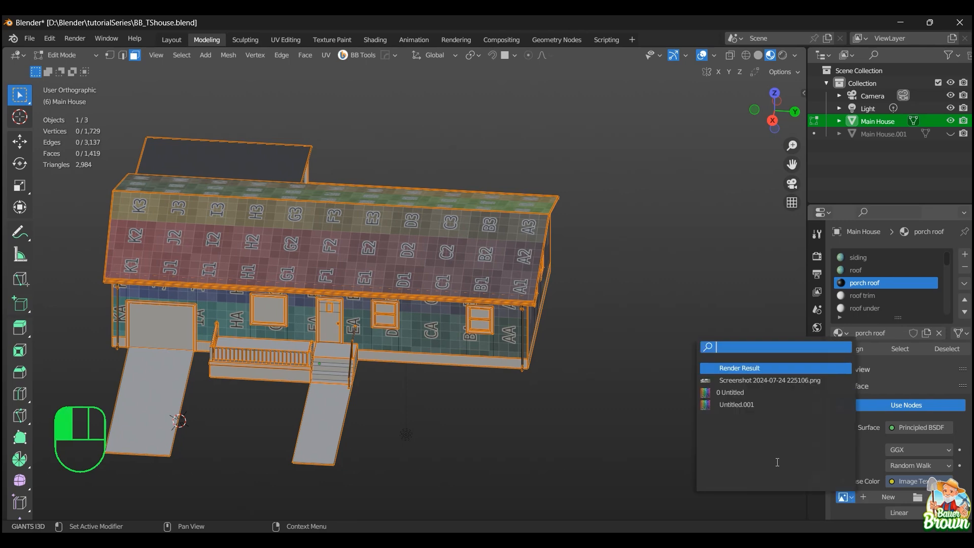
pyautogui.click(761, 406)
pyautogui.moveTo(661, 403); pyautogui.dragTo(541, 355, button='middle')
# - Connect an Image Texture with the Untitled.001 image to the Base Color of the roof trim material
pyautogui.click(857, 297)
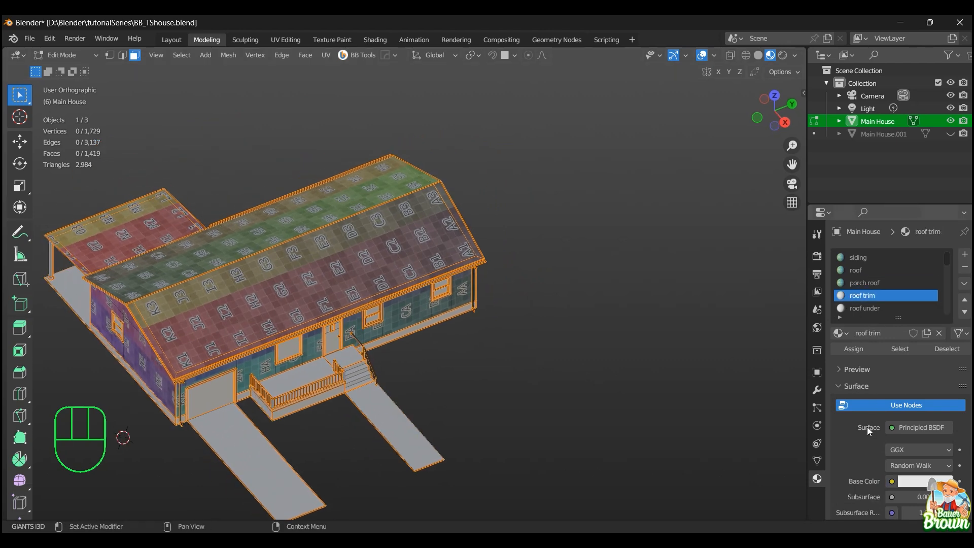
pyautogui.click(892, 481)
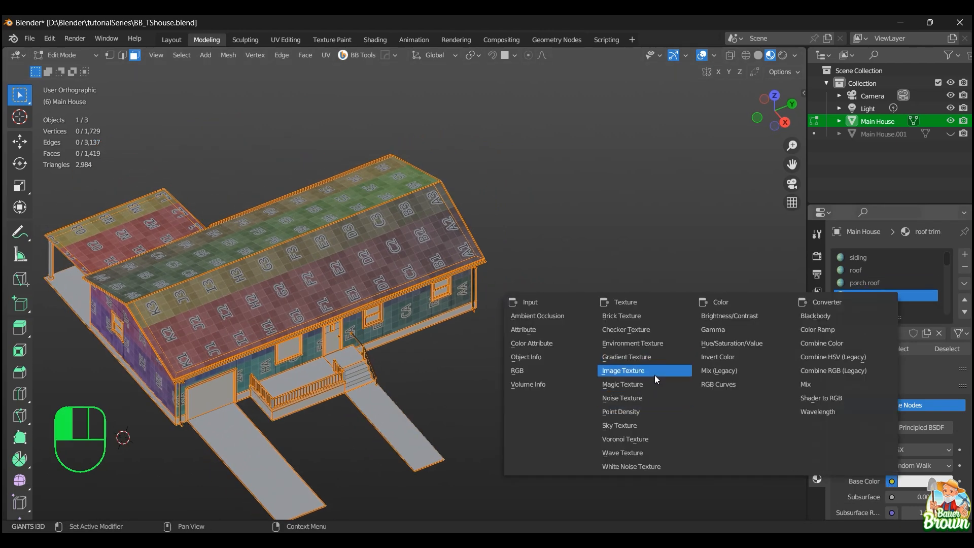
pyautogui.click(621, 372)
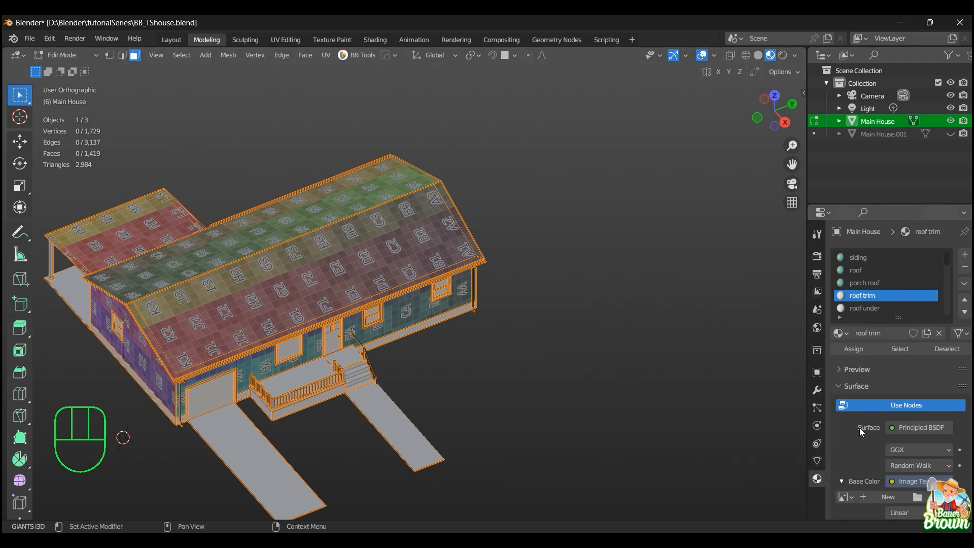
pyautogui.click(845, 497)
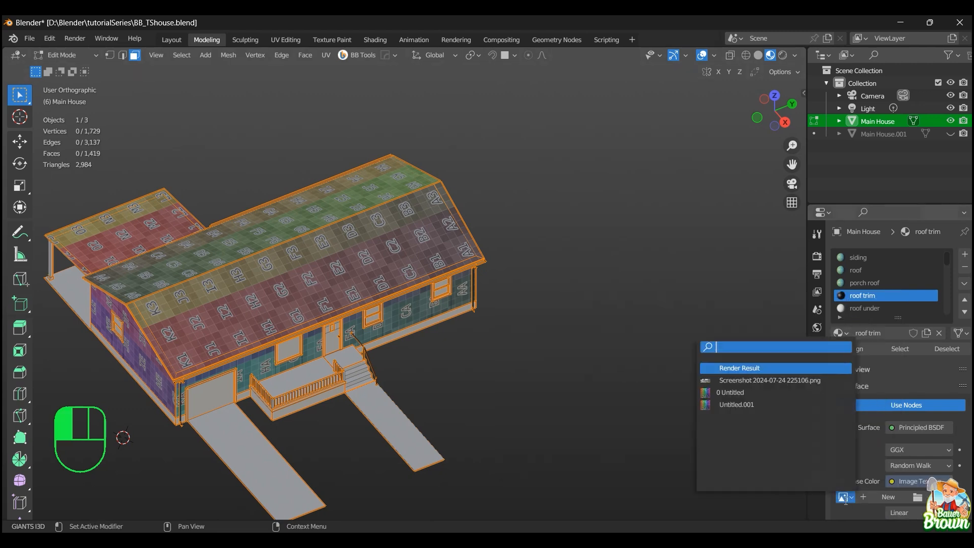
pyautogui.click(772, 404)
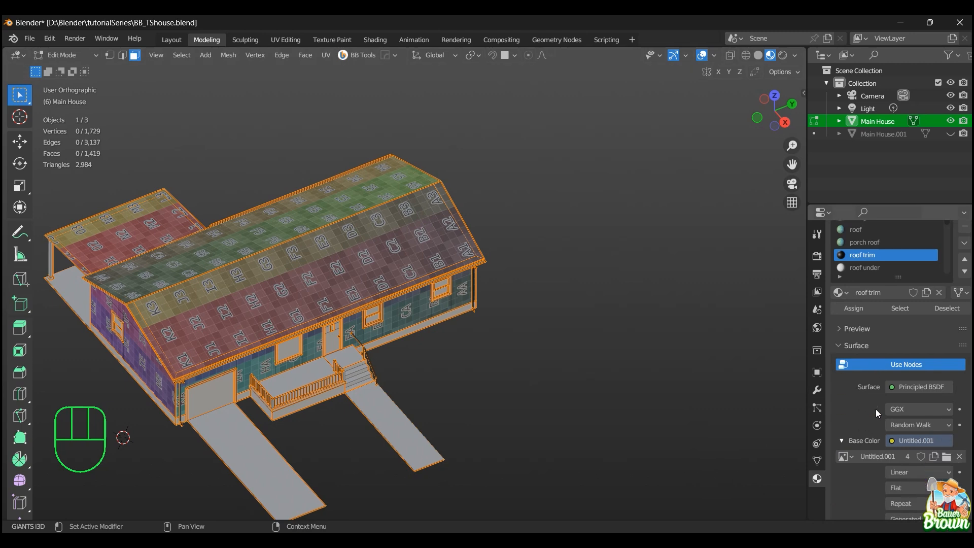
# - Connect an Image Texture with the Untitled.001 image to the Base Color of the roof under material
pyautogui.scroll(-1, 875, 286)
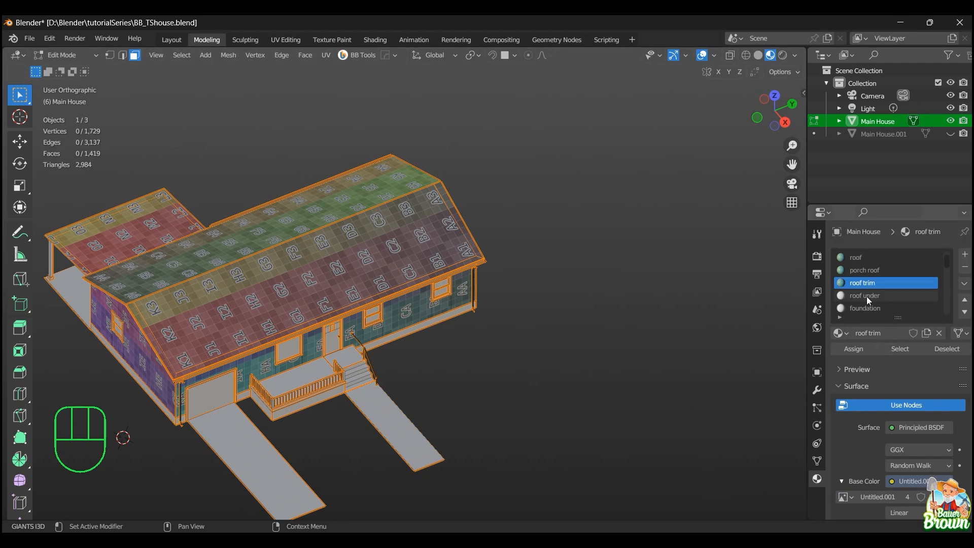
pyautogui.click(866, 296)
pyautogui.scroll(-1, 890, 437)
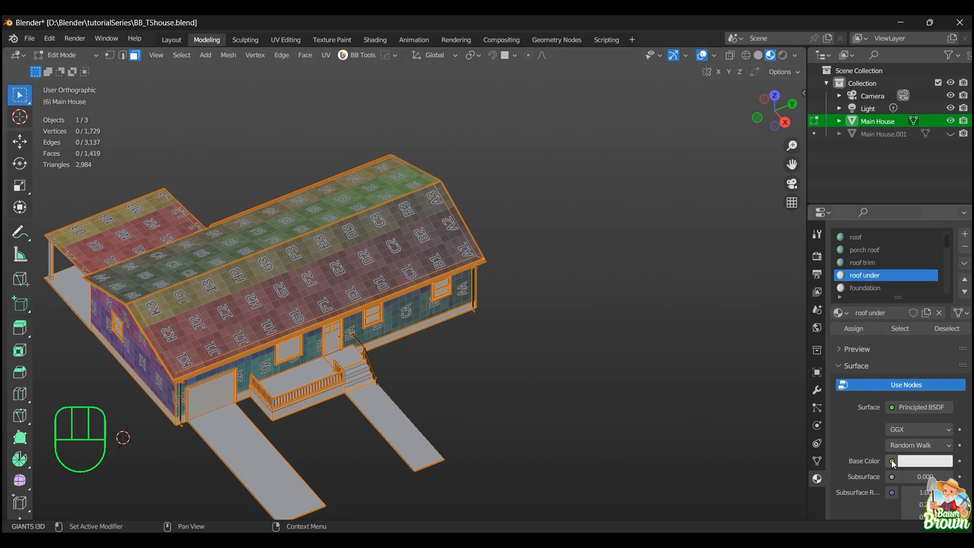
pyautogui.click(892, 461)
pyautogui.click(653, 350)
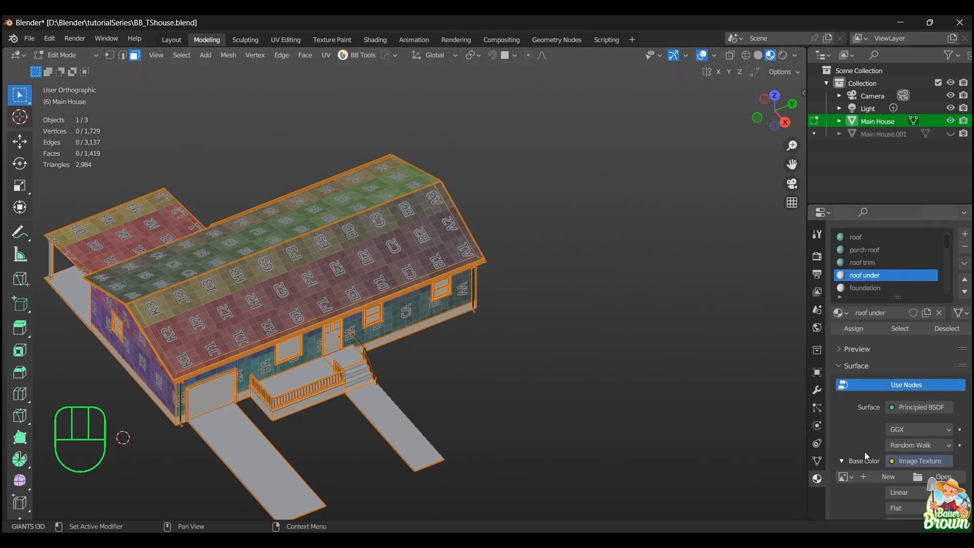
pyautogui.click(846, 476)
pyautogui.click(837, 384)
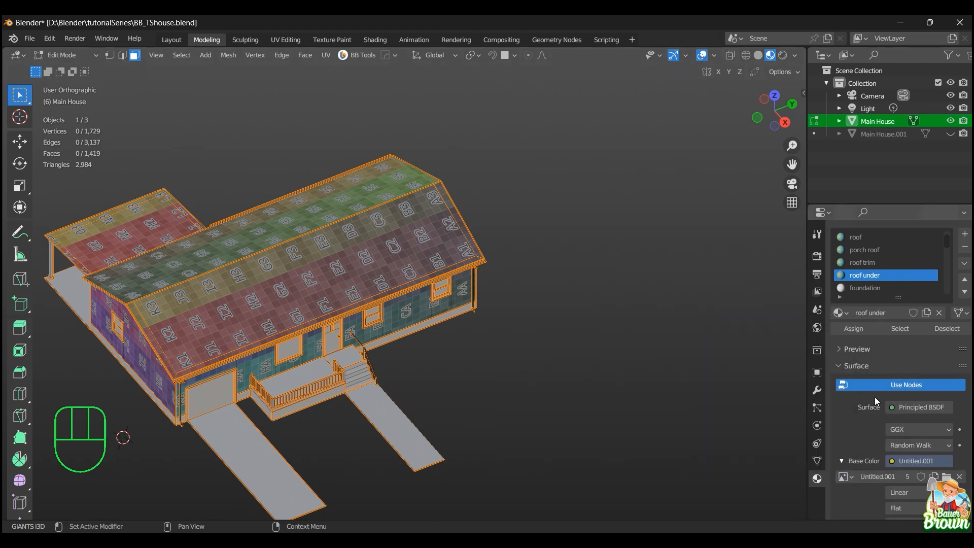
# - Connect an Image Texture with the Untitled.001 image to the Base Color of the foundation material
pyautogui.click(871, 289)
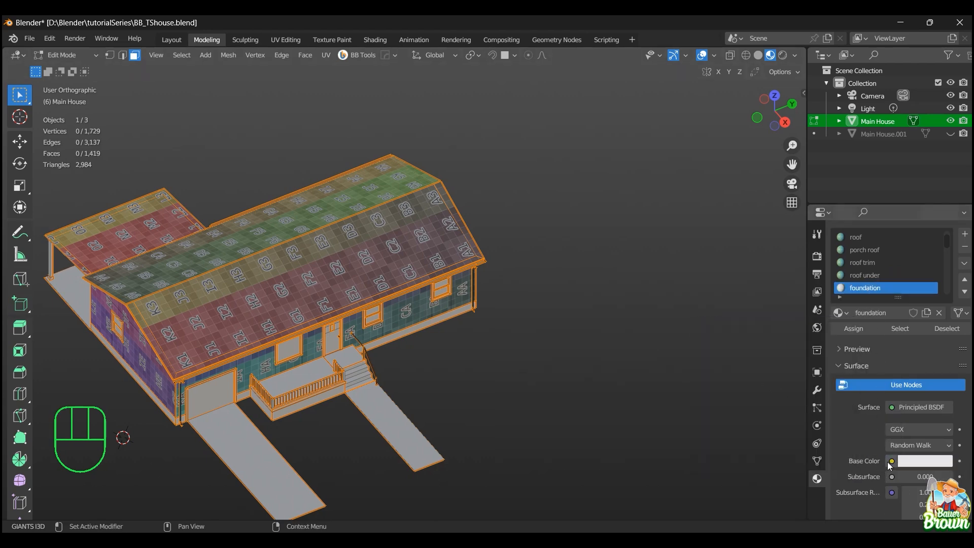
pyautogui.click(889, 464)
pyautogui.click(652, 349)
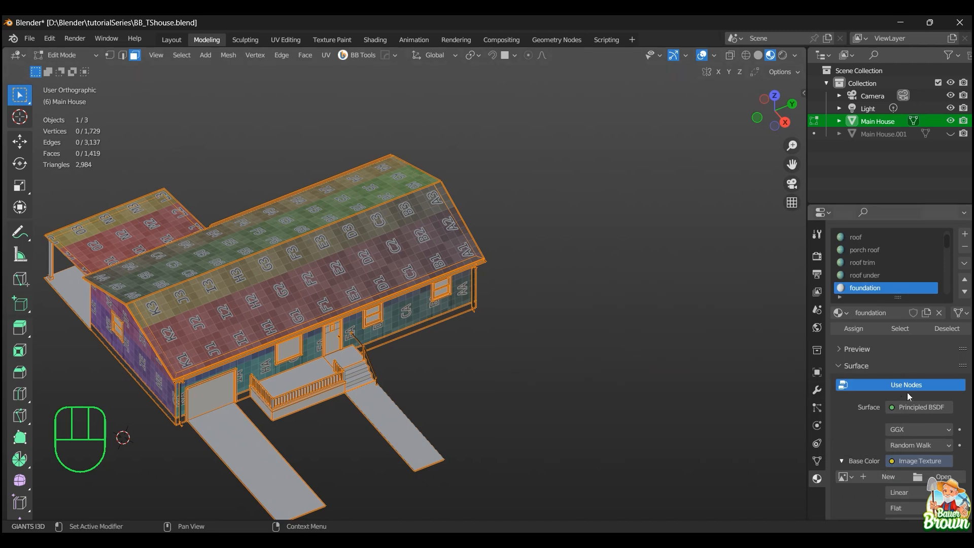
pyautogui.click(845, 476)
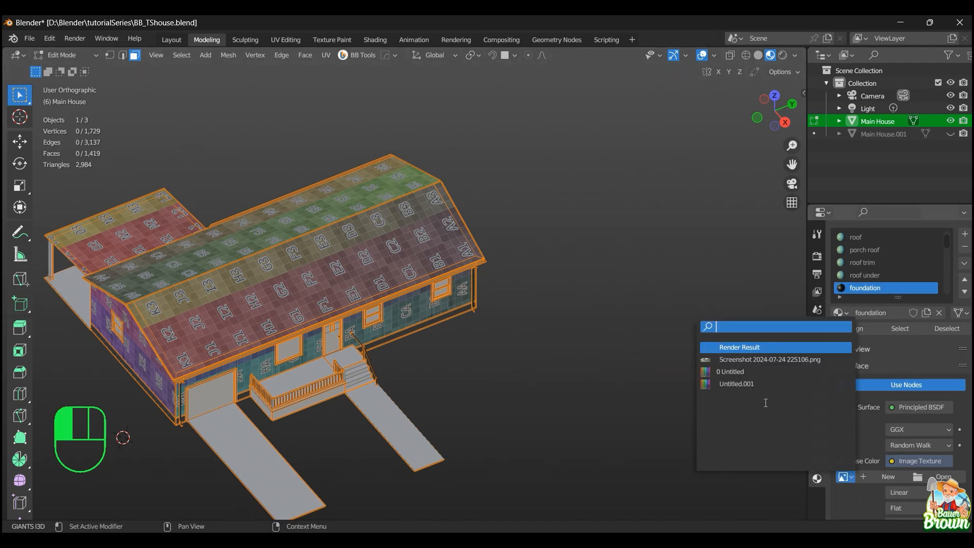
pyautogui.click(763, 384)
# - Connect an Image Texture with the Untitled.001 image to the Base Color of the gutter material
pyautogui.scroll(-2, 884, 279)
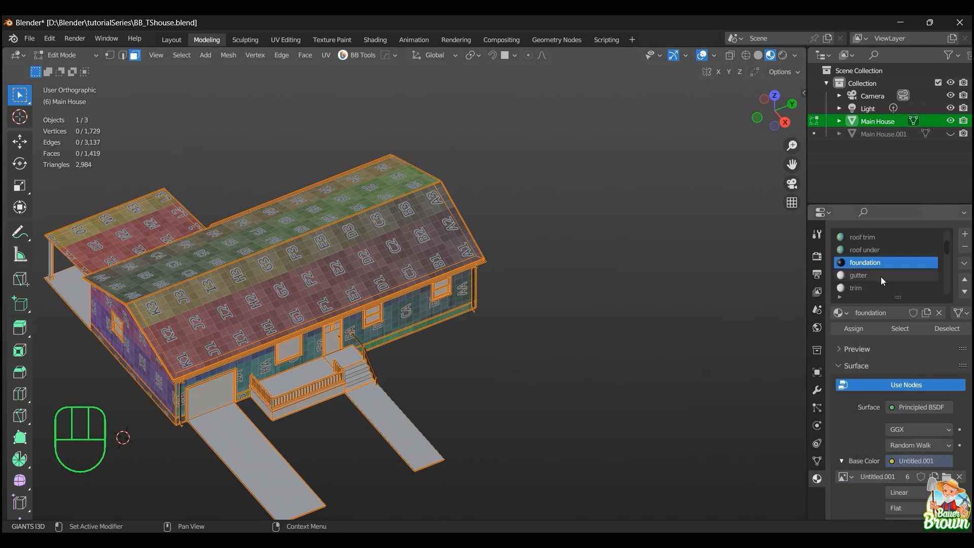
pyautogui.click(881, 277)
pyautogui.click(892, 462)
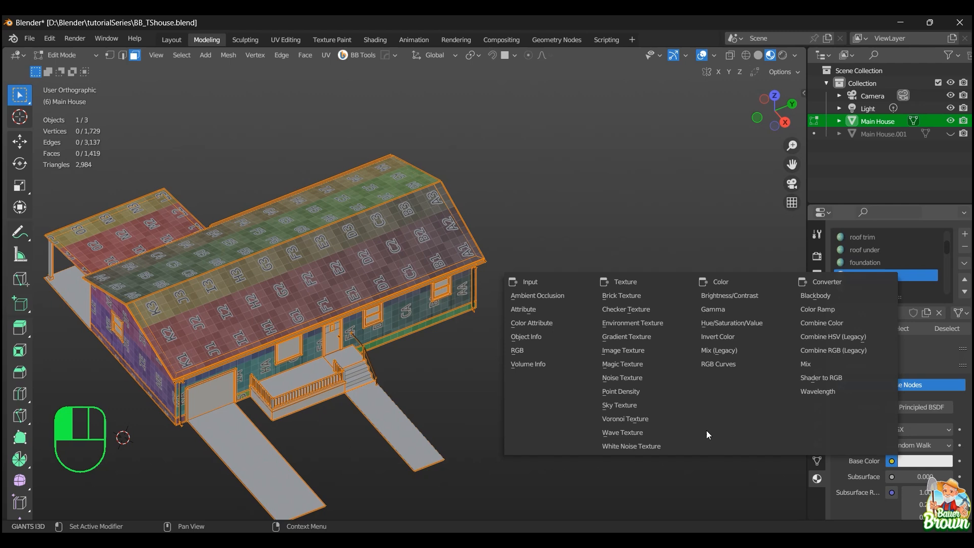
pyautogui.click(656, 351)
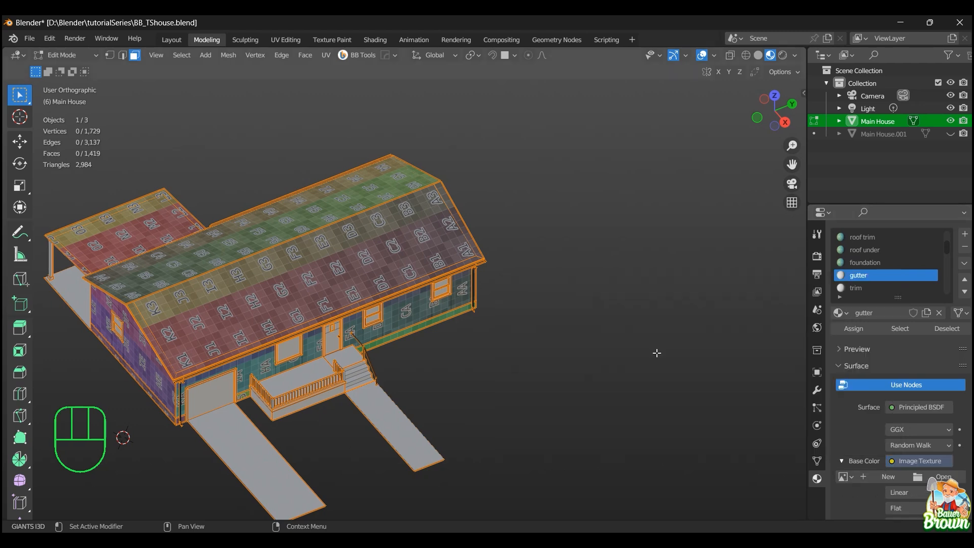
pyautogui.click(845, 477)
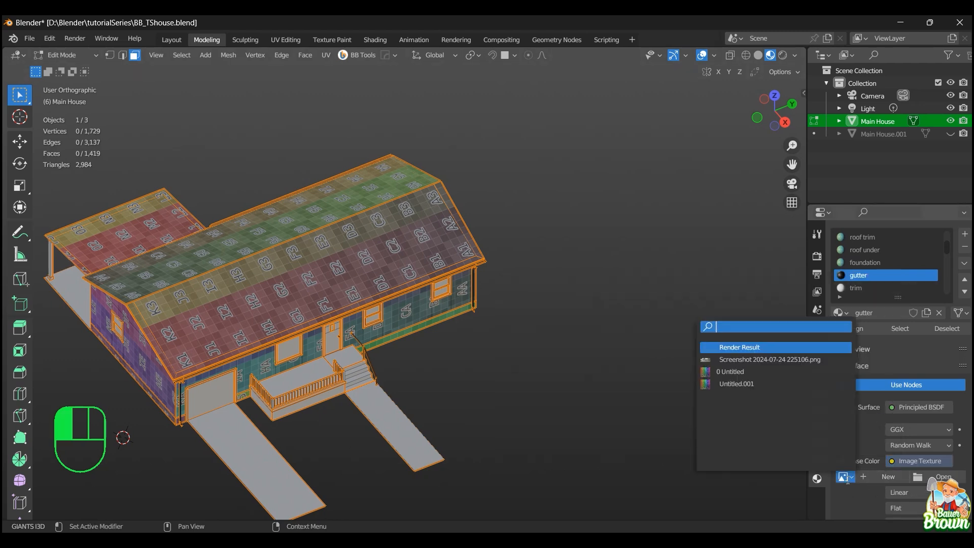
# - Connect an Image Texture with the Untitled.001 image to the Base Color of the trim material
pyautogui.click(871, 288)
pyautogui.click(891, 461)
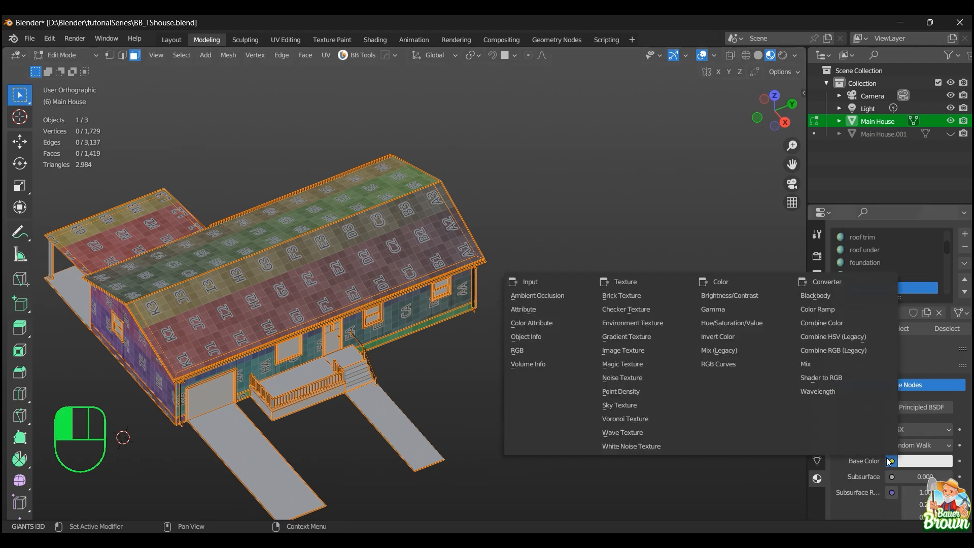
pyautogui.click(649, 349)
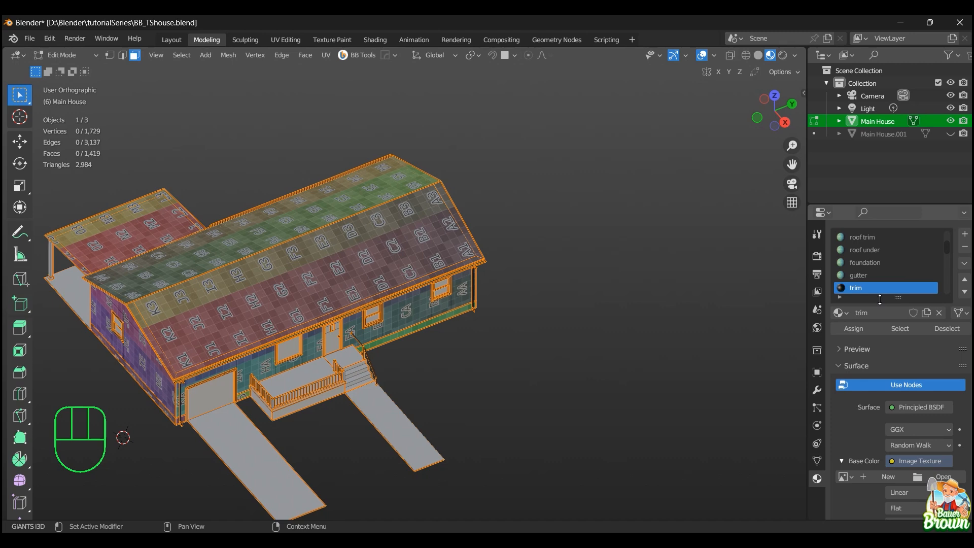
pyautogui.click(849, 478)
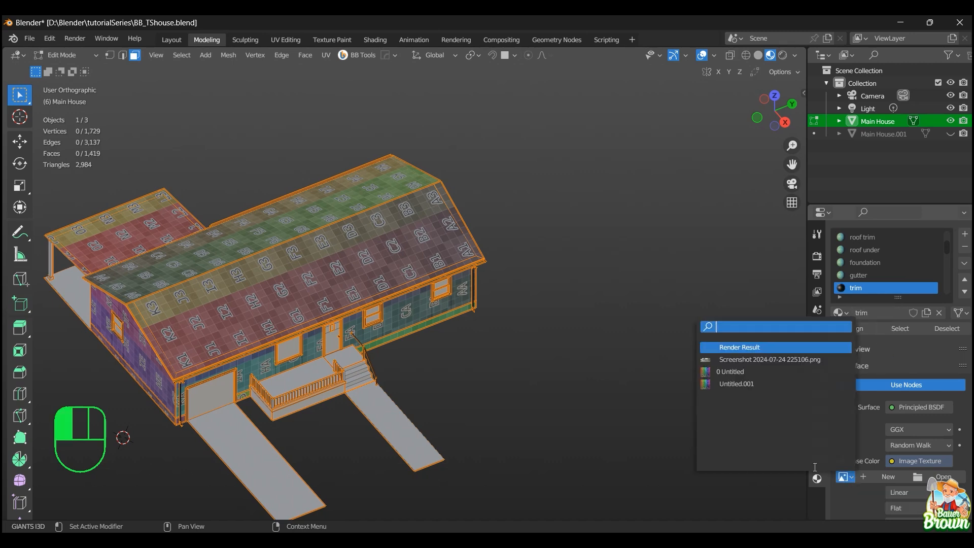
pyautogui.click(768, 387)
pyautogui.scroll(-2, 881, 259)
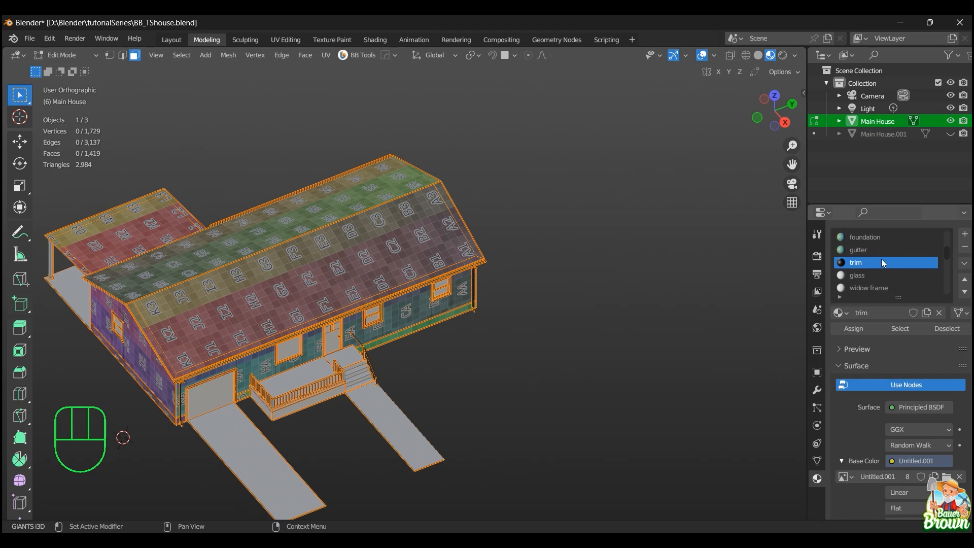
# - Connect an Image Texture with the Untitled.001 image to the Base Color of the glass material
pyautogui.click(872, 277)
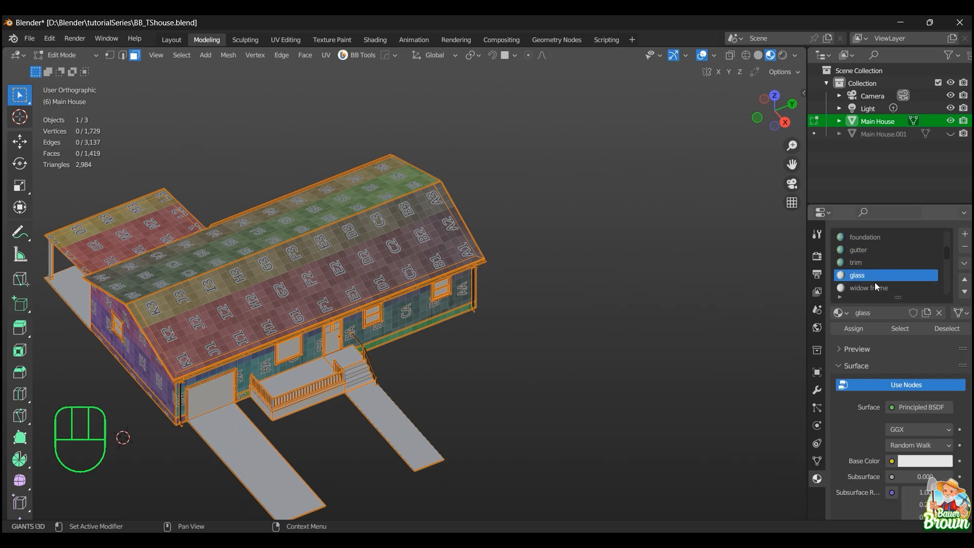
pyautogui.click(892, 461)
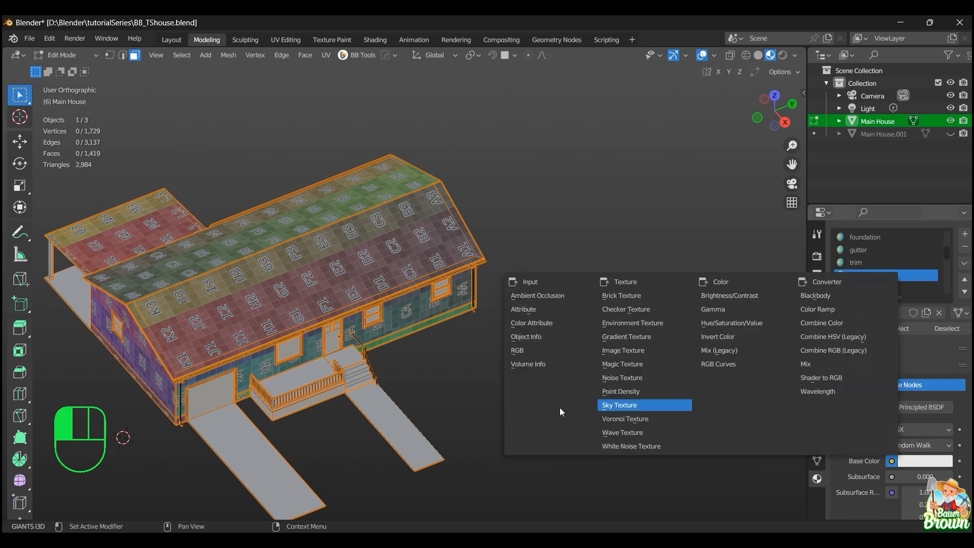
pyautogui.click(653, 351)
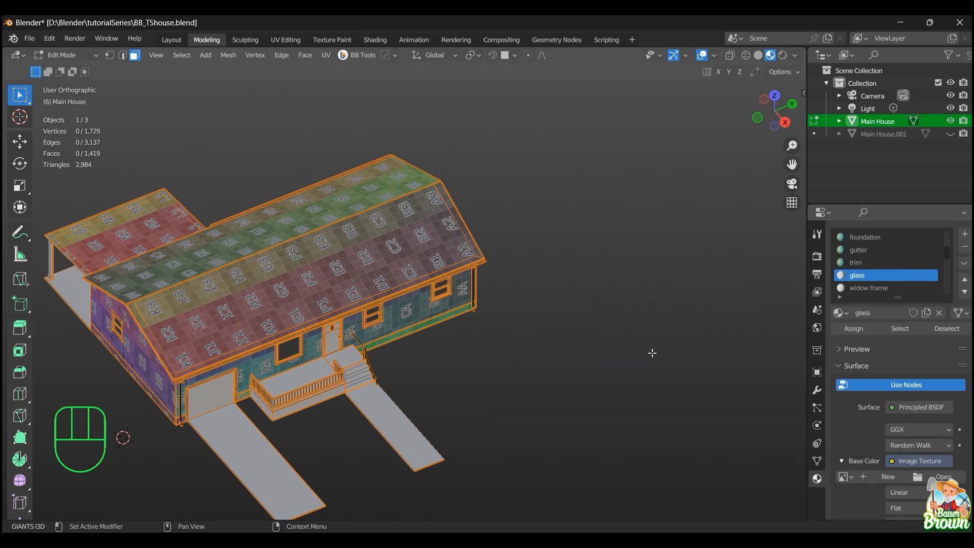
pyautogui.click(845, 477)
pyautogui.click(741, 386)
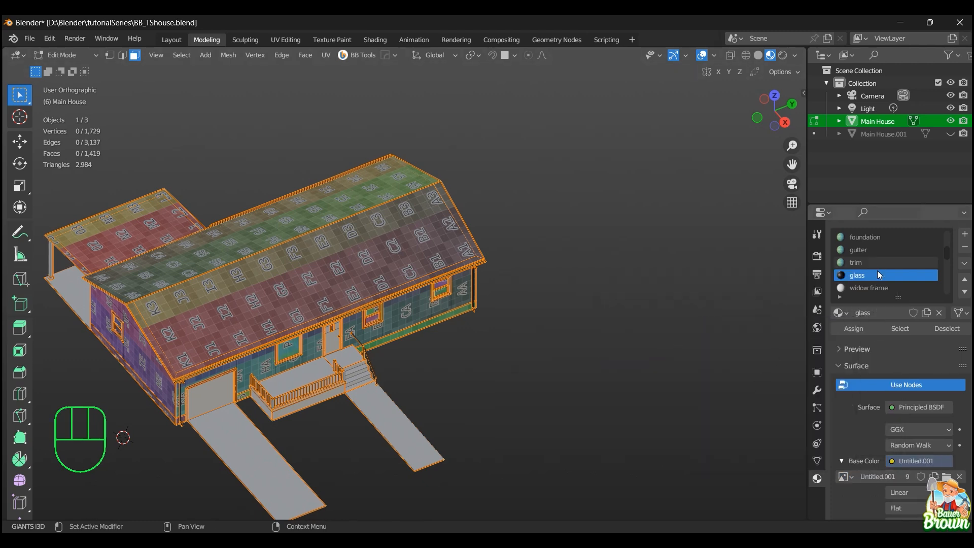
# - Connect an Image Texture with the Untitled.001 image to the Base Color of the widow frame material
pyautogui.click(877, 286)
pyautogui.click(891, 461)
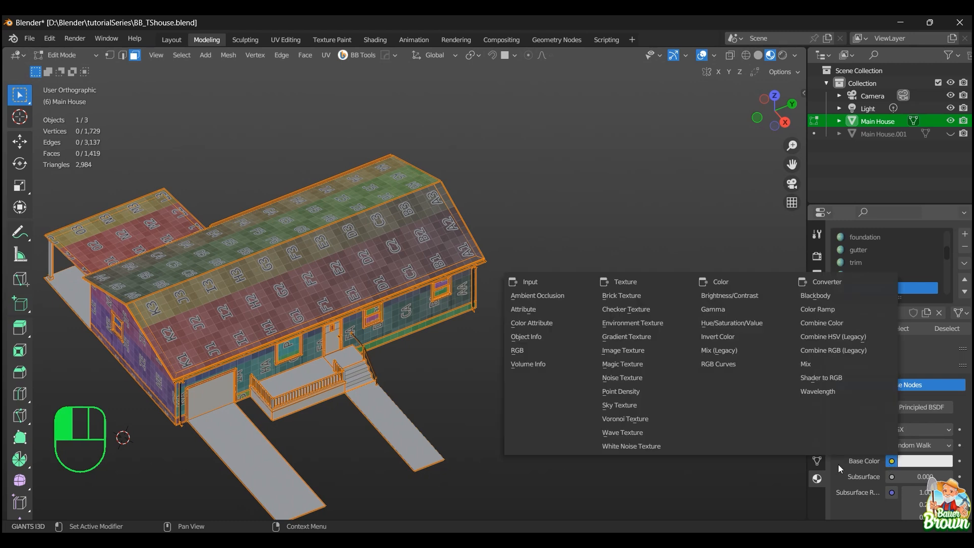
pyautogui.click(653, 351)
pyautogui.scroll(-1, 854, 291)
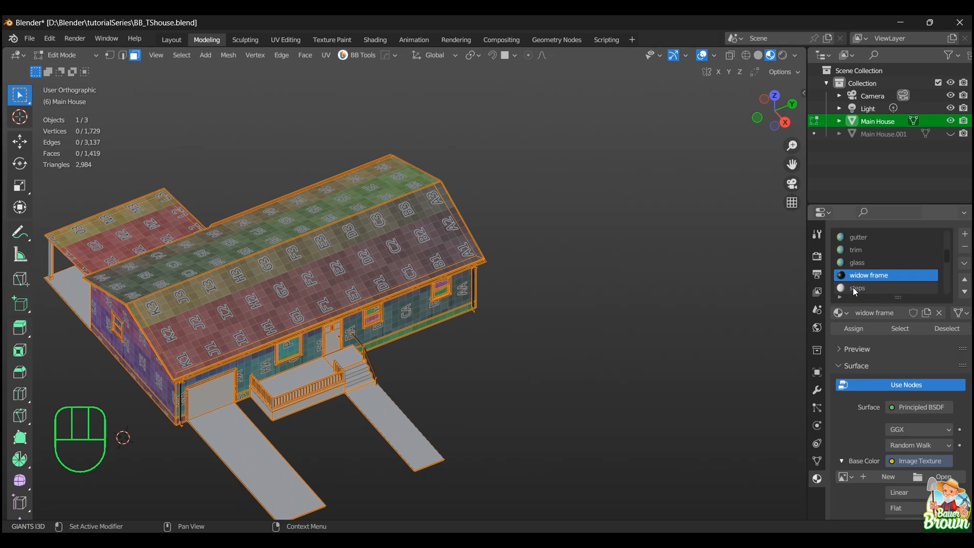
pyautogui.click(844, 477)
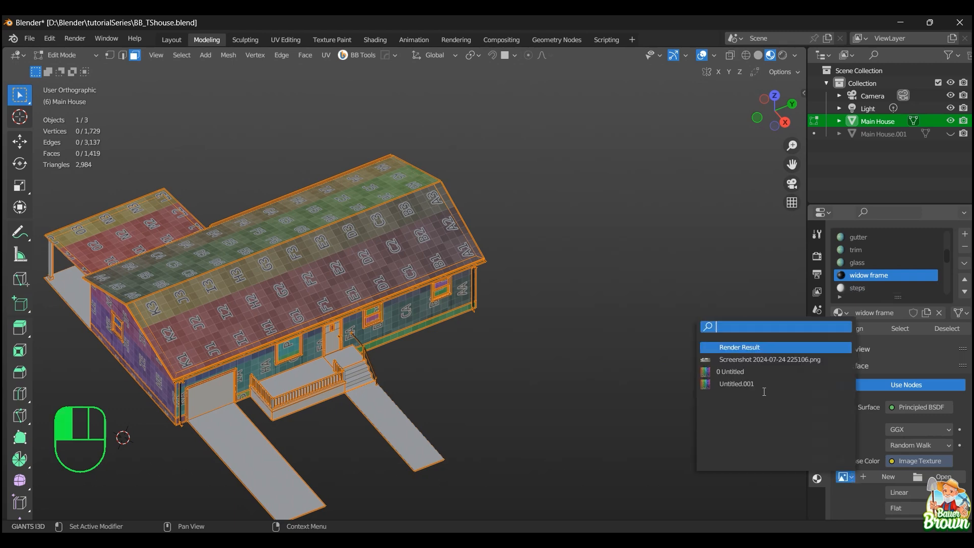
# - Connect an Image Texture with the Untitled.001 image to the Base Color of the steps material
pyautogui.click(873, 288)
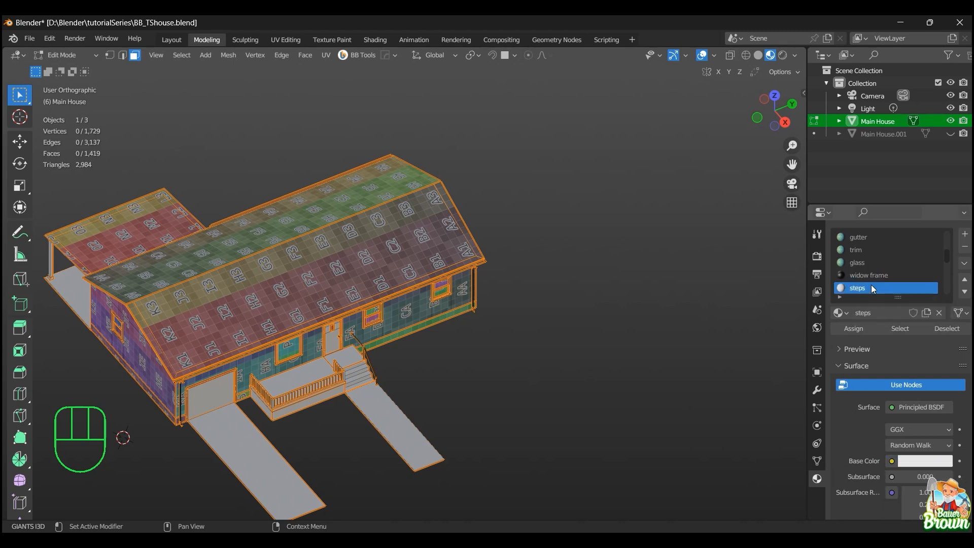
pyautogui.click(892, 460)
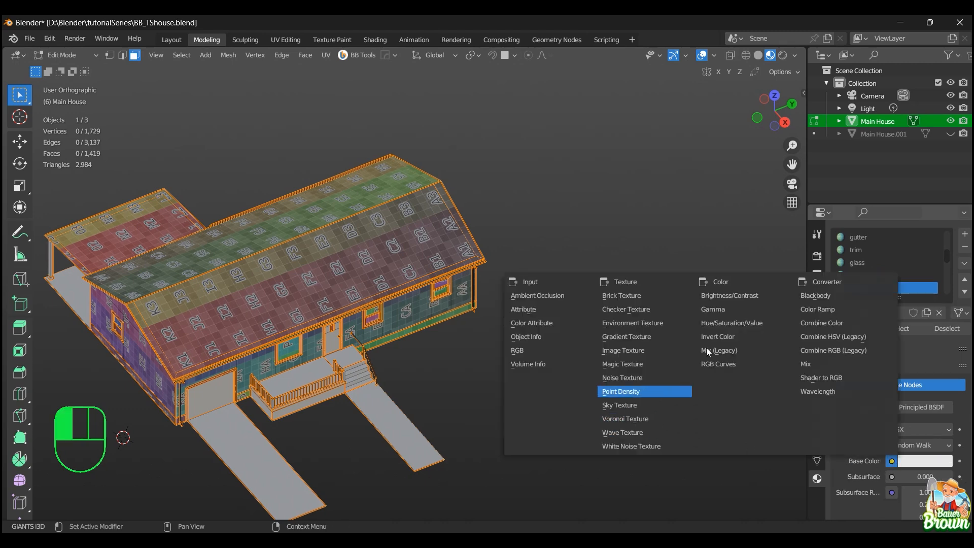
pyautogui.click(655, 352)
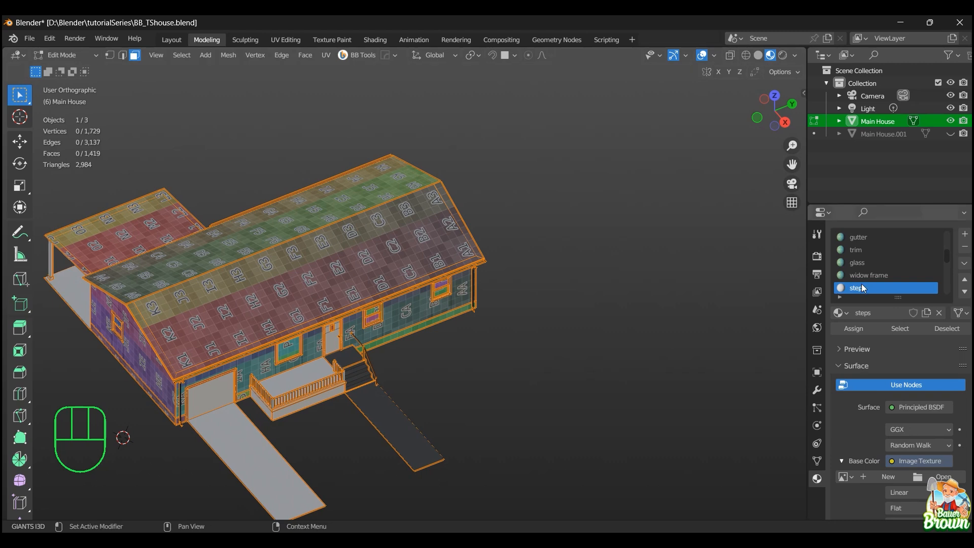
pyautogui.scroll(-1, 861, 285)
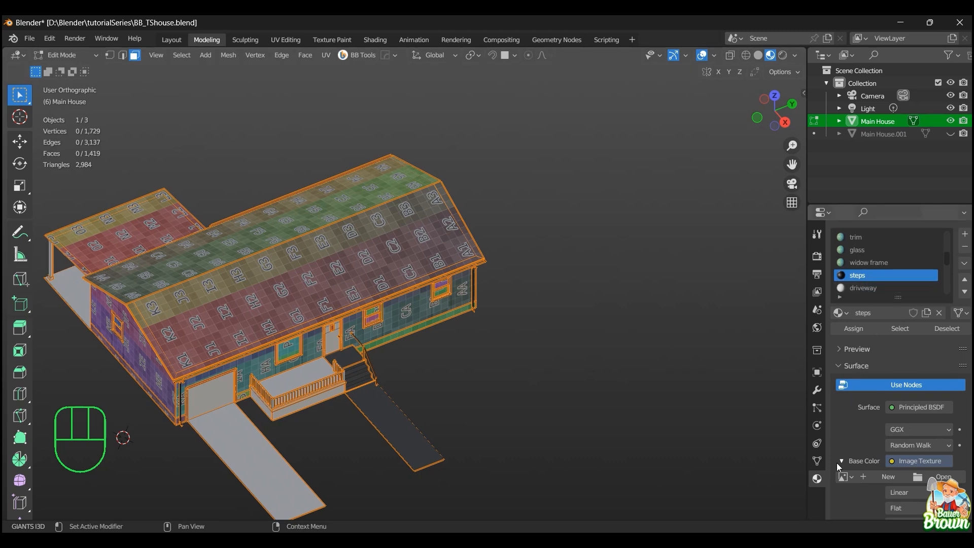
pyautogui.click(844, 477)
pyautogui.click(754, 384)
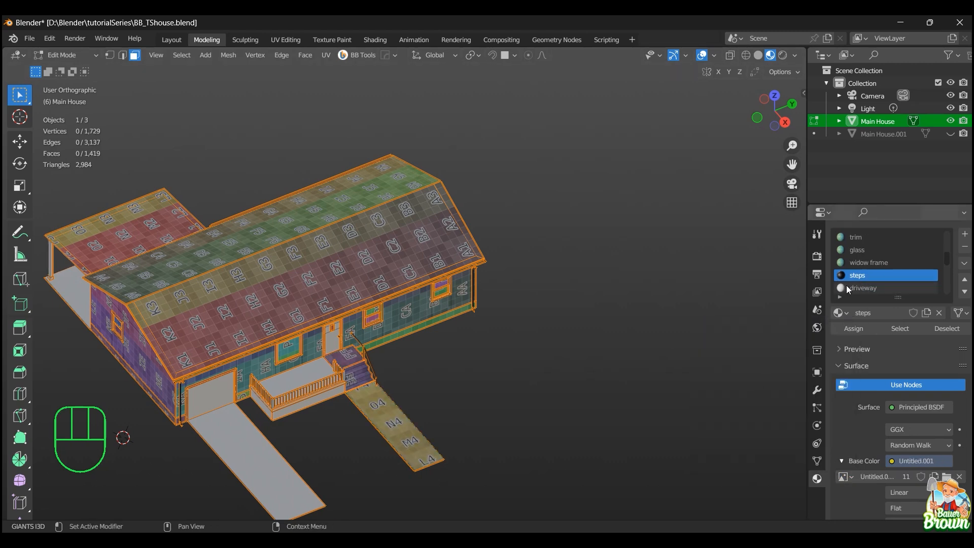
# - Connect an Image Texture with the Untitled.001 image to the Base Color of the driveway material
pyautogui.click(883, 287)
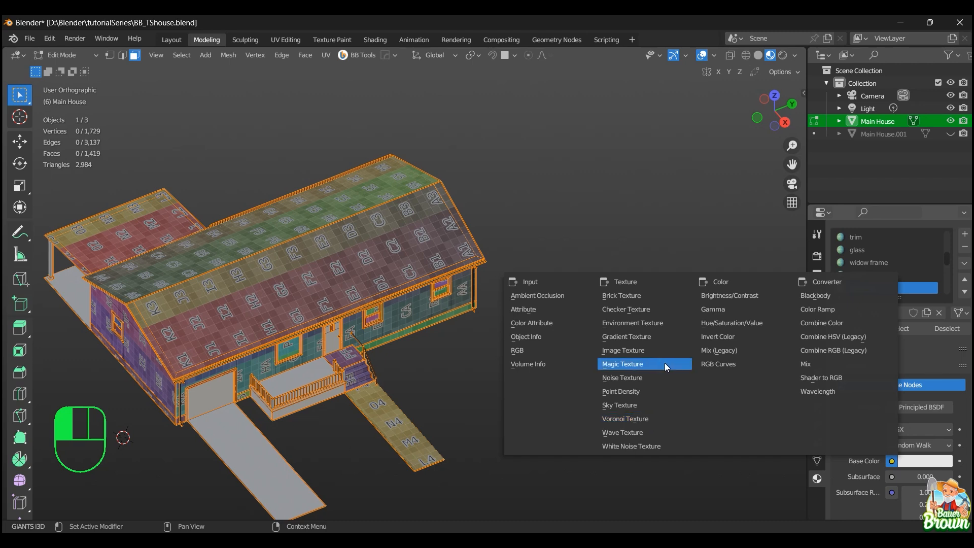
pyautogui.click(659, 351)
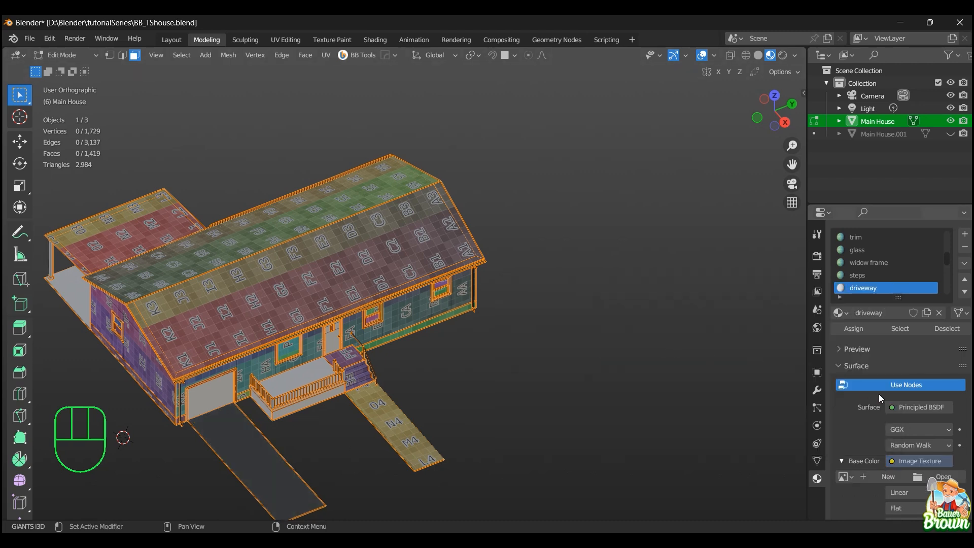
pyautogui.click(846, 479)
pyautogui.click(736, 388)
# - Connect an Image Texture with the Untitled.001 image to the Base Color of the patio material
pyautogui.scroll(-3, 878, 275)
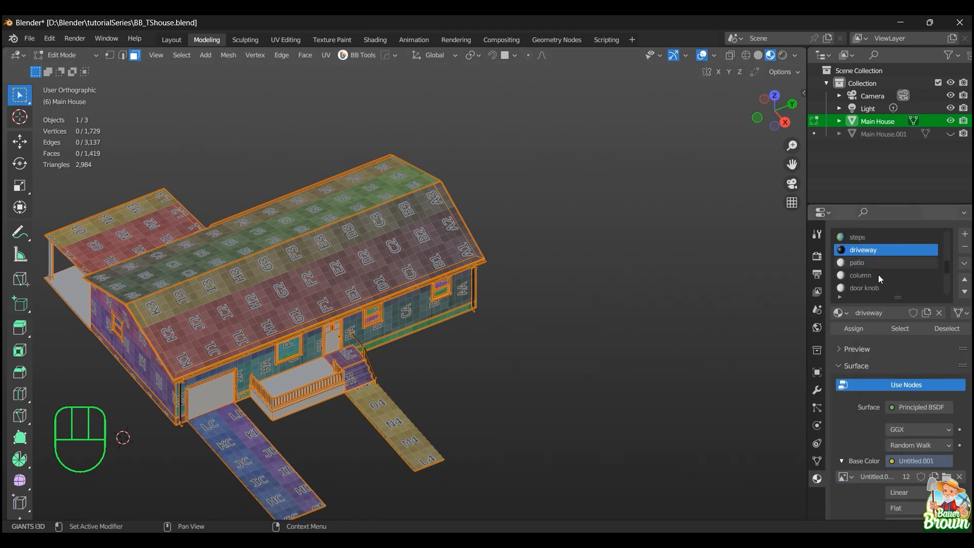
pyautogui.click(875, 263)
pyautogui.click(892, 461)
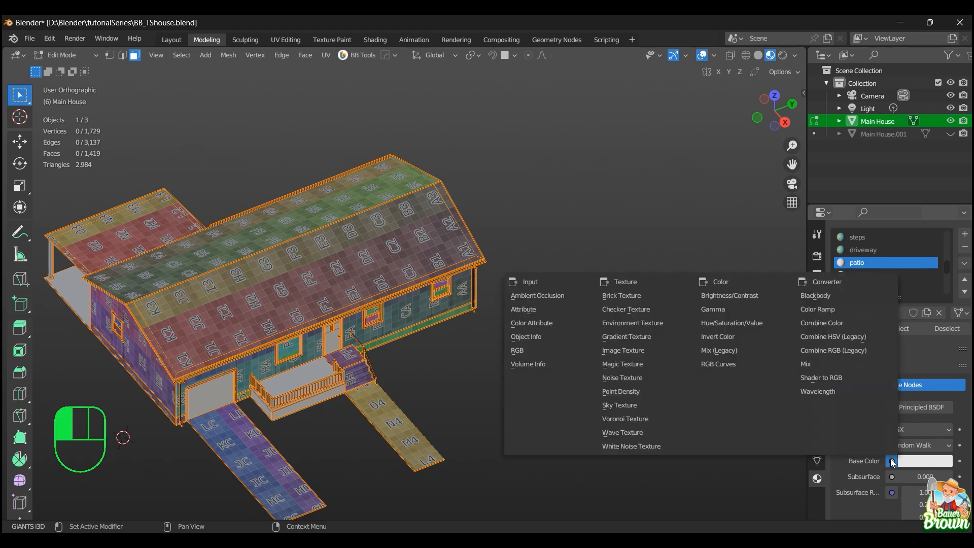
pyautogui.click(648, 350)
pyautogui.click(843, 477)
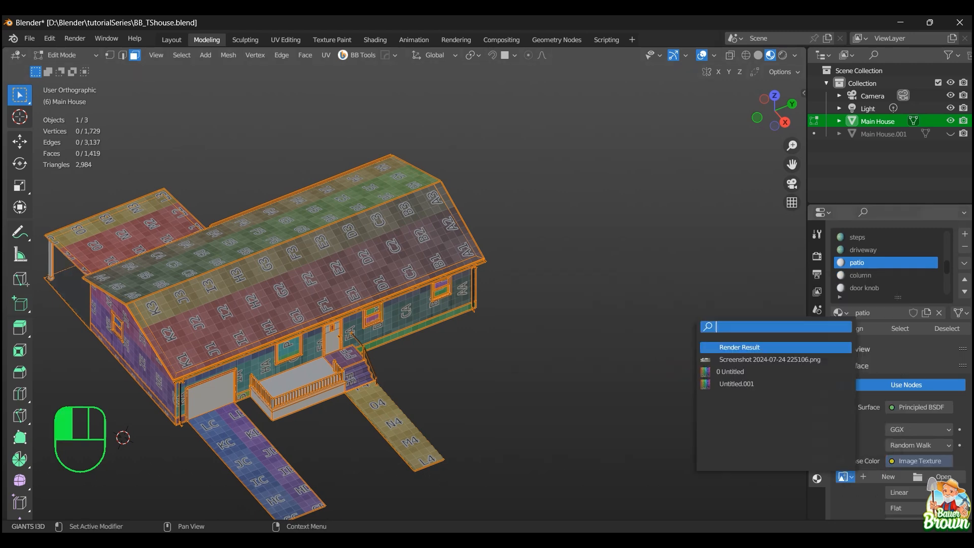
pyautogui.click(762, 385)
# - Go through the Main House materials one by one from window sill up to siding, checking each one's Base Color texture
pyautogui.scroll(-3, 947, 265)
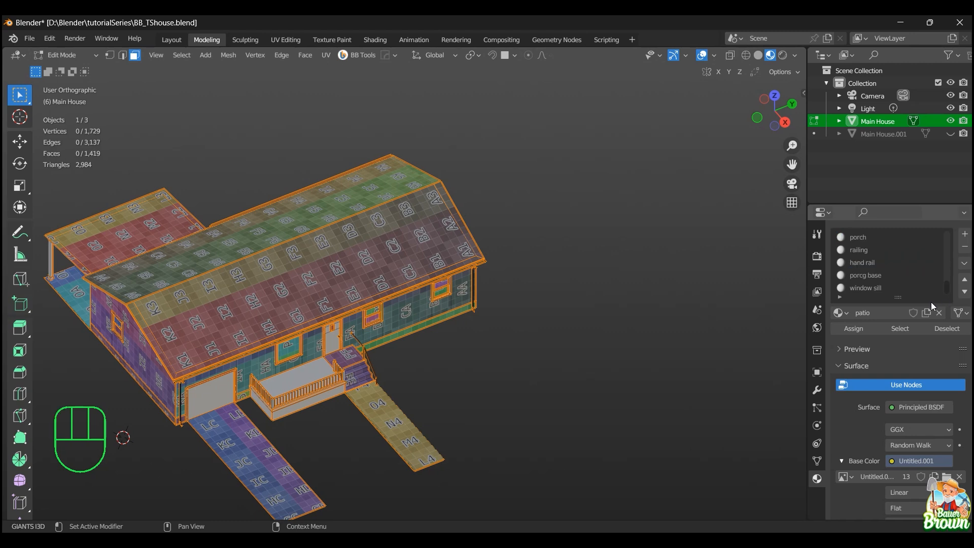
pyautogui.click(887, 288)
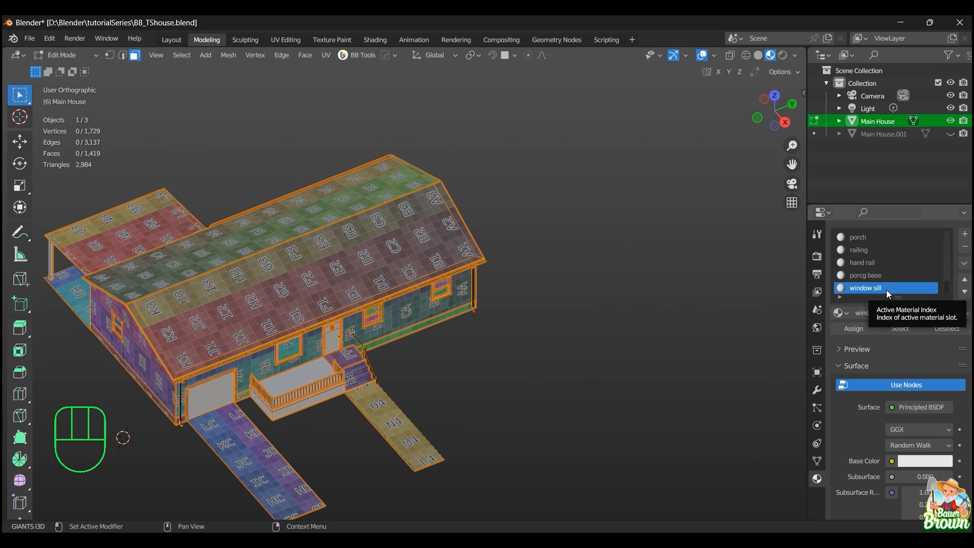
pyautogui.press('Up')
pyautogui.press('Up')
pyautogui.press('Up')
pyautogui.press('Up')
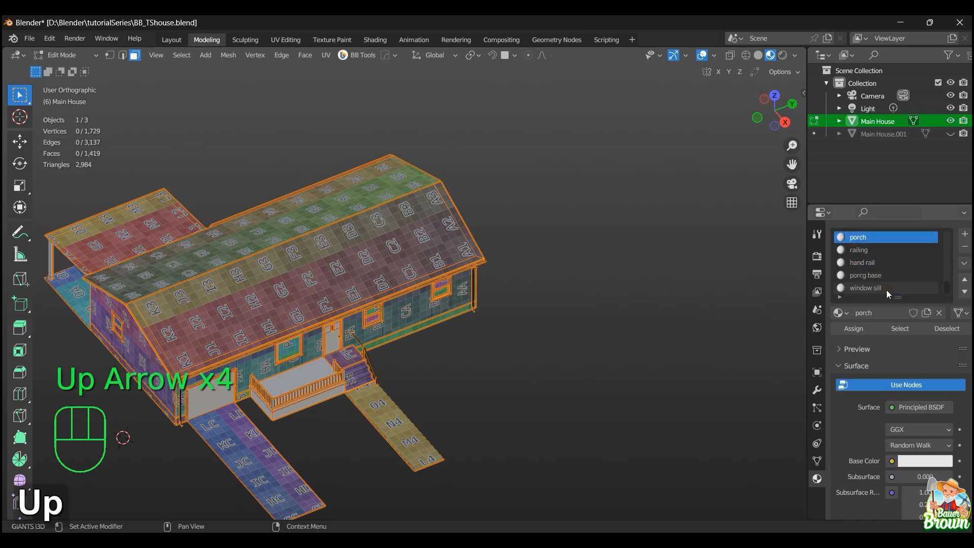
pyautogui.press('Up')
pyautogui.press('Up')
pyautogui.press('Up')
pyautogui.press('Up')
pyautogui.press('Up')
pyautogui.press('Up')
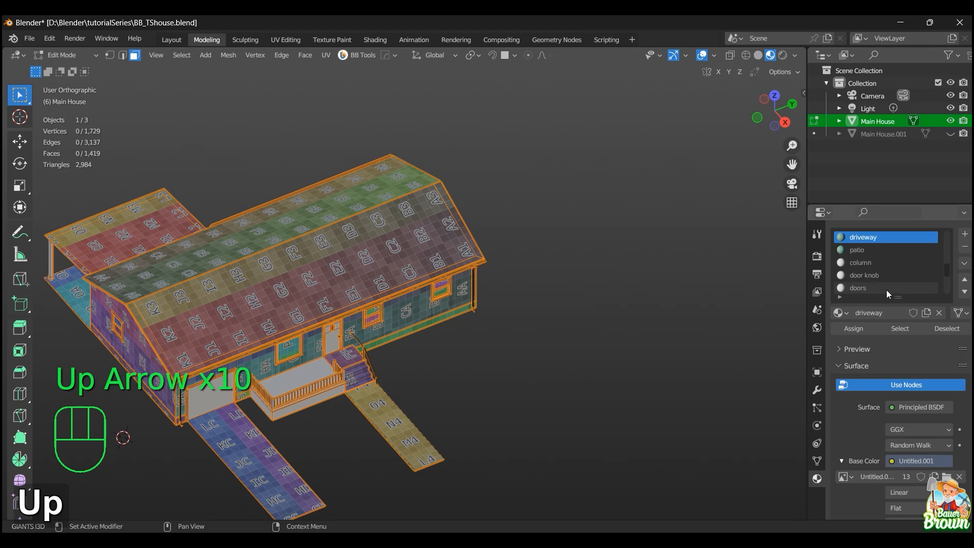
pyautogui.press('Up')
pyautogui.press('Up')
pyautogui.press('Up')
pyautogui.press('Up')
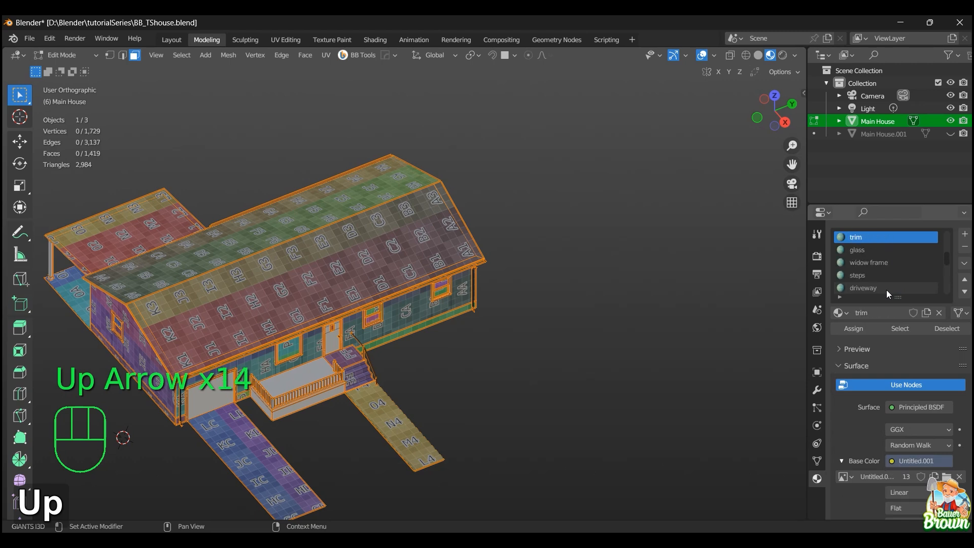
pyautogui.press('Up')
pyautogui.press('Up')
pyautogui.press('Up')
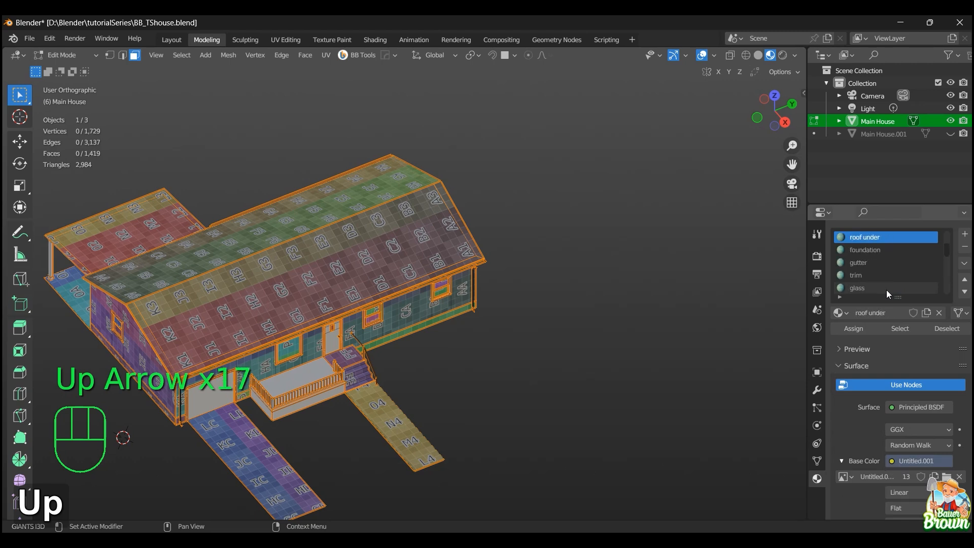
pyautogui.press('Up')
pyautogui.press('Up')
pyautogui.press('Up')
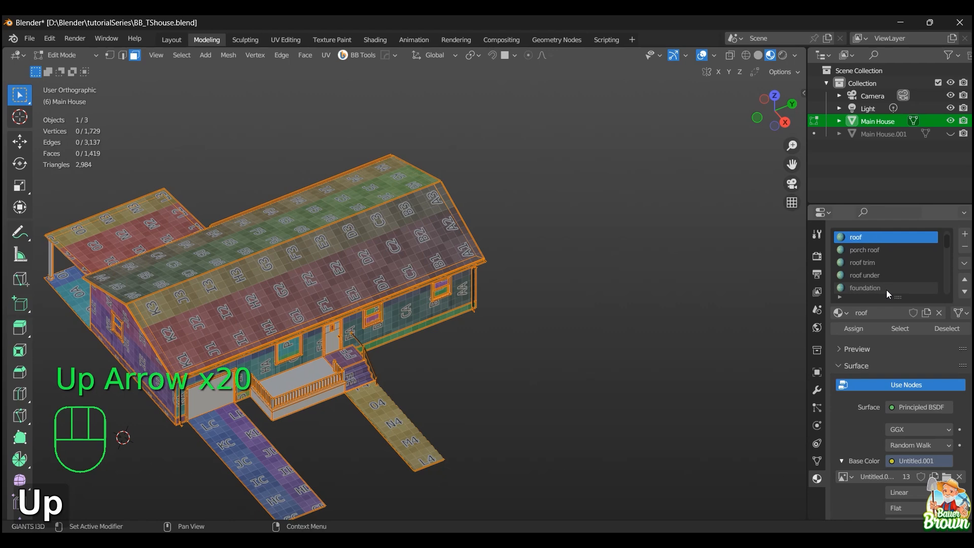
pyautogui.press('Up')
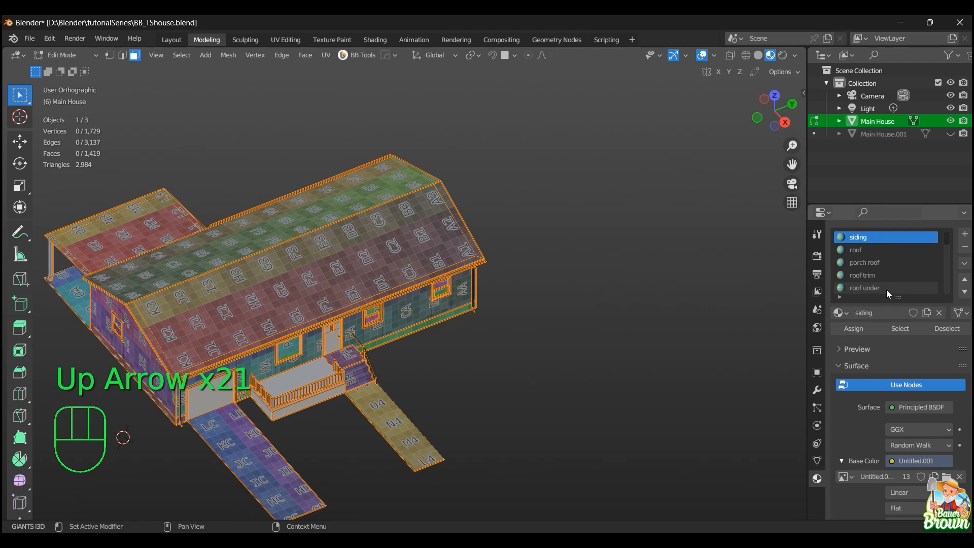
pyautogui.press('Up')
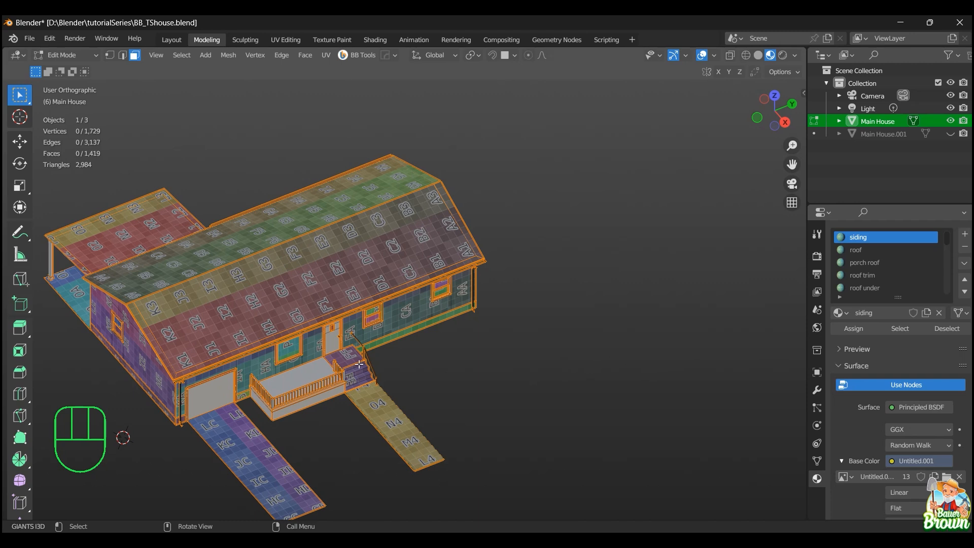
# - Connect an Image Texture with the Untitled.001 image to the Base Color of the column material
pyautogui.scroll(-5, 871, 277)
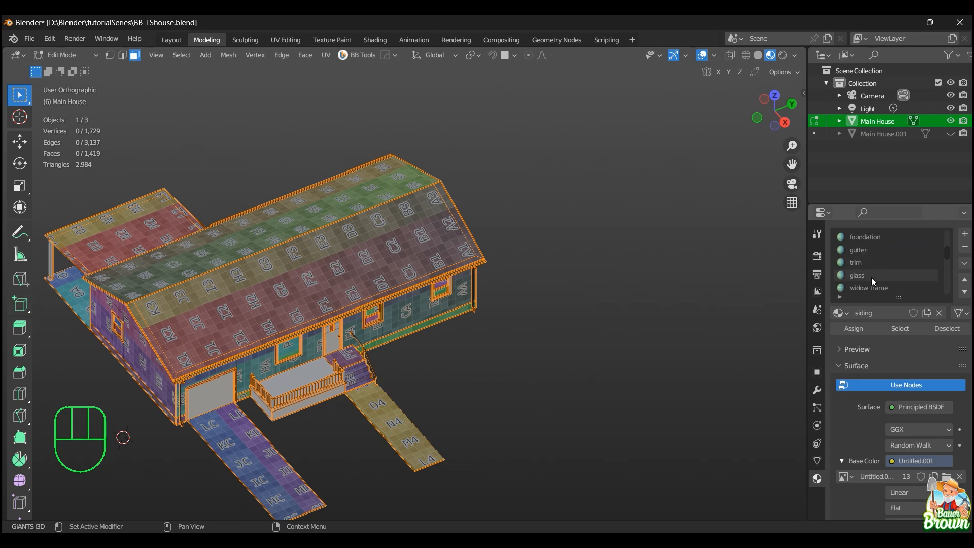
pyautogui.scroll(-3, 871, 277)
pyautogui.click(869, 263)
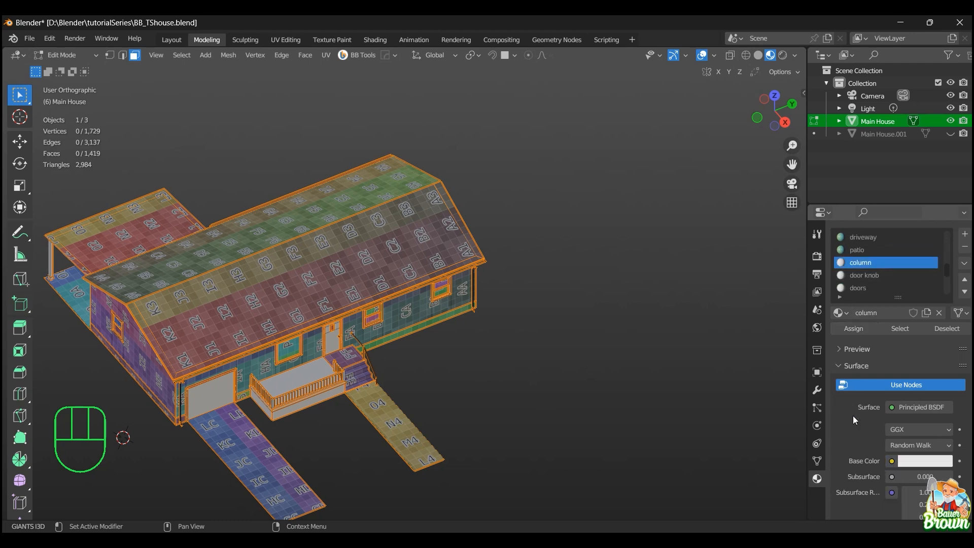
pyautogui.click(891, 460)
pyautogui.click(665, 351)
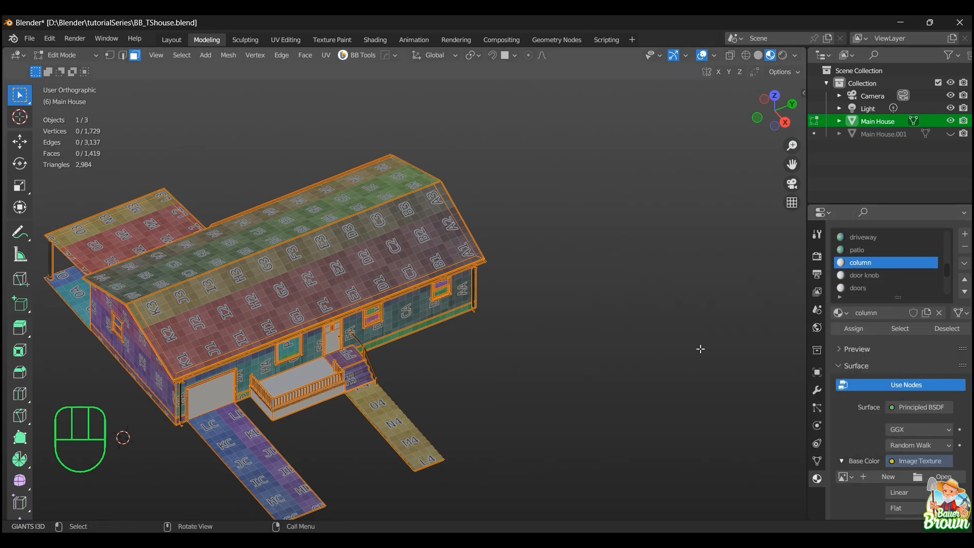
pyautogui.click(846, 477)
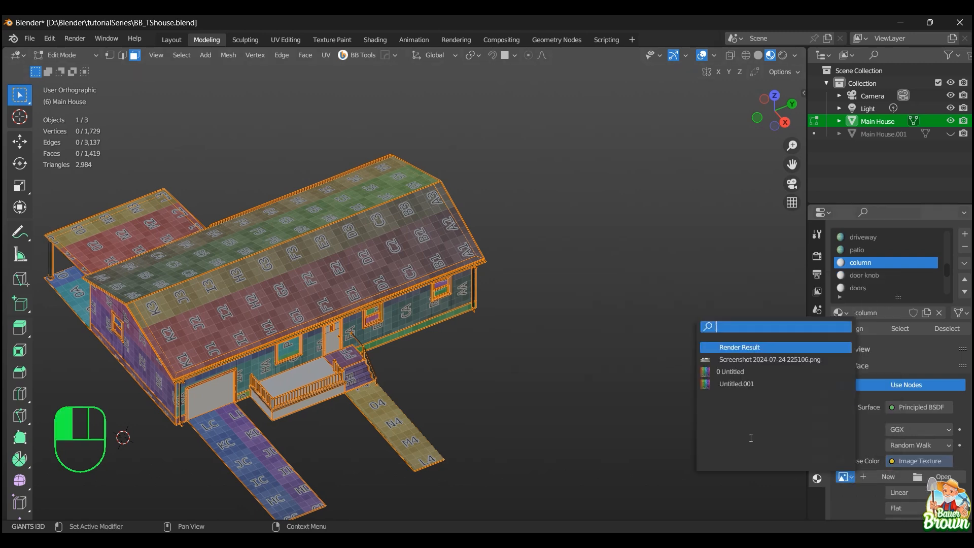
pyautogui.click(757, 385)
# - Connect an Image Texture with the Untitled.001 image to the Base Color of the door knob material
pyautogui.click(877, 276)
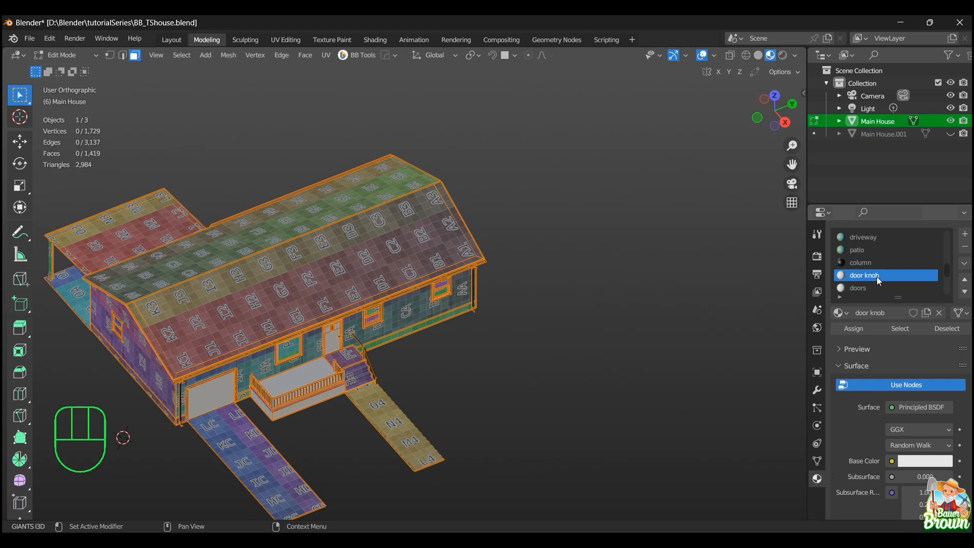
pyautogui.click(891, 462)
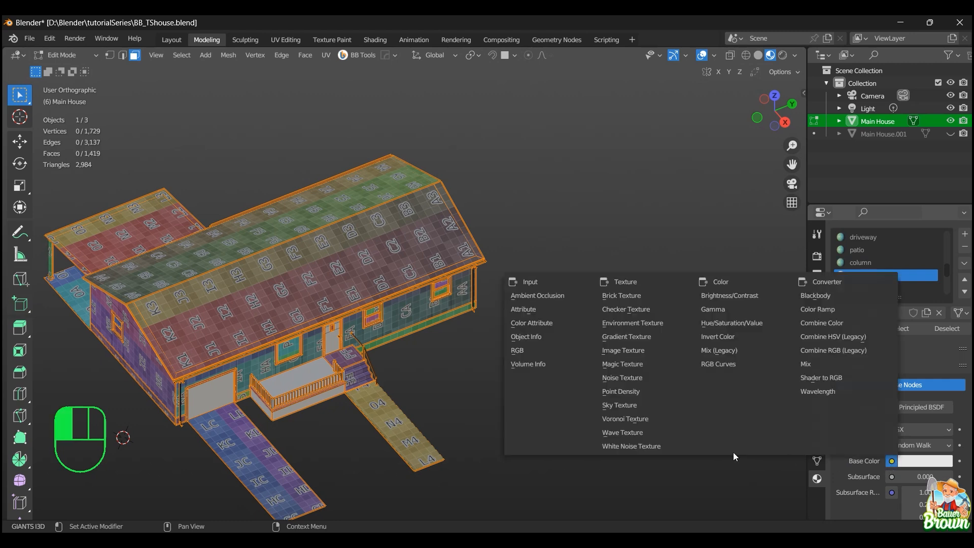
pyautogui.click(668, 349)
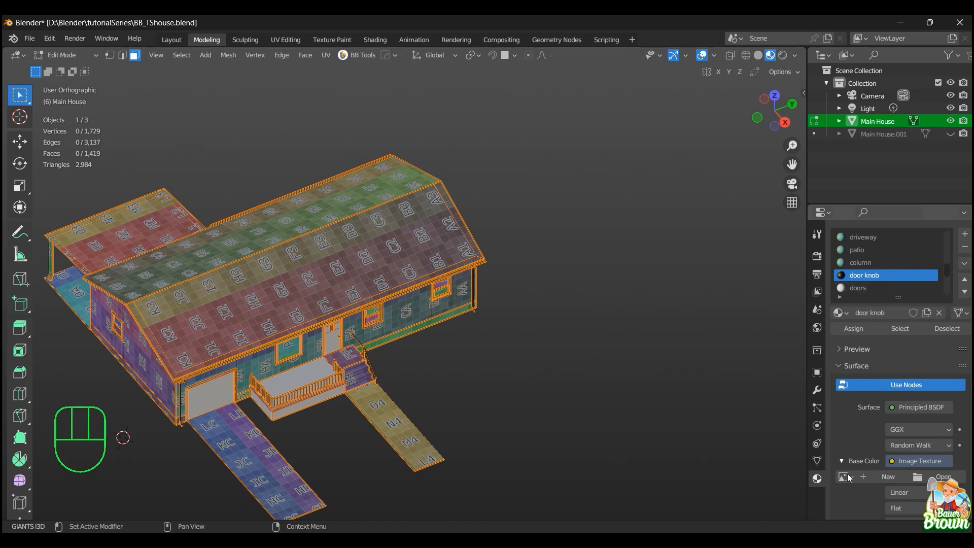
pyautogui.moveTo(848, 477); pyautogui.dragTo(741, 386)
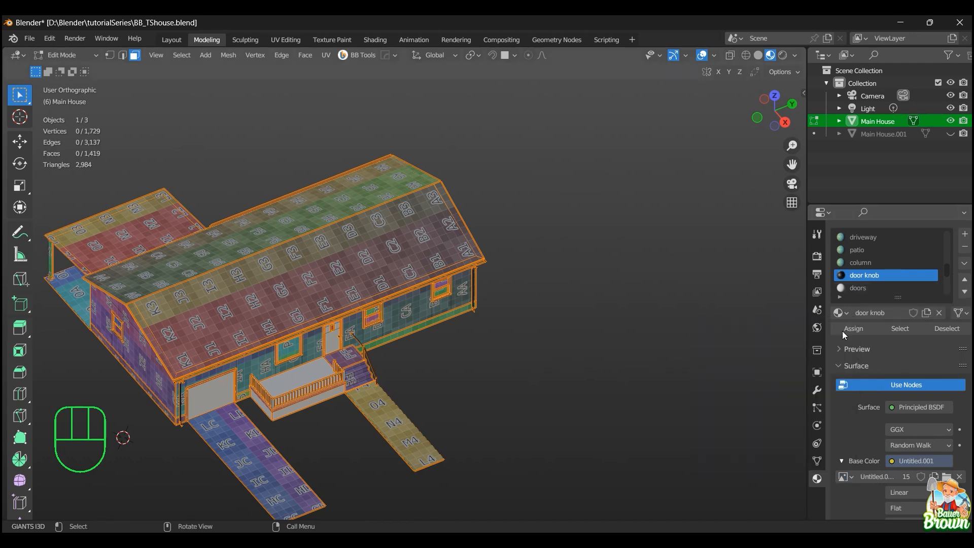
# - Connect an Image Texture with the Untitled.001 image to the Base Color of the doors material
pyautogui.click(886, 286)
pyautogui.moveTo(892, 461); pyautogui.dragTo(672, 411)
pyautogui.click(645, 350)
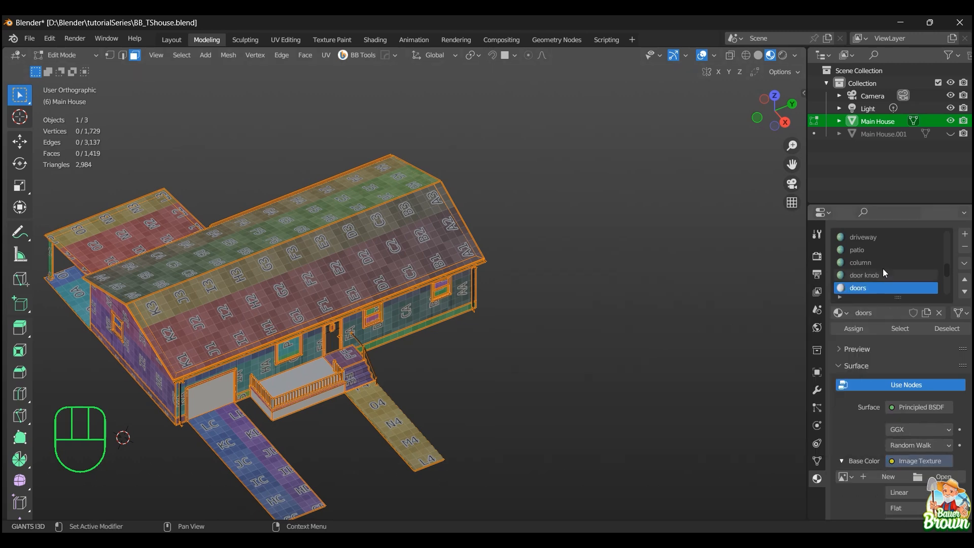
pyautogui.scroll(-1, 883, 269)
pyautogui.scroll(-1, 884, 269)
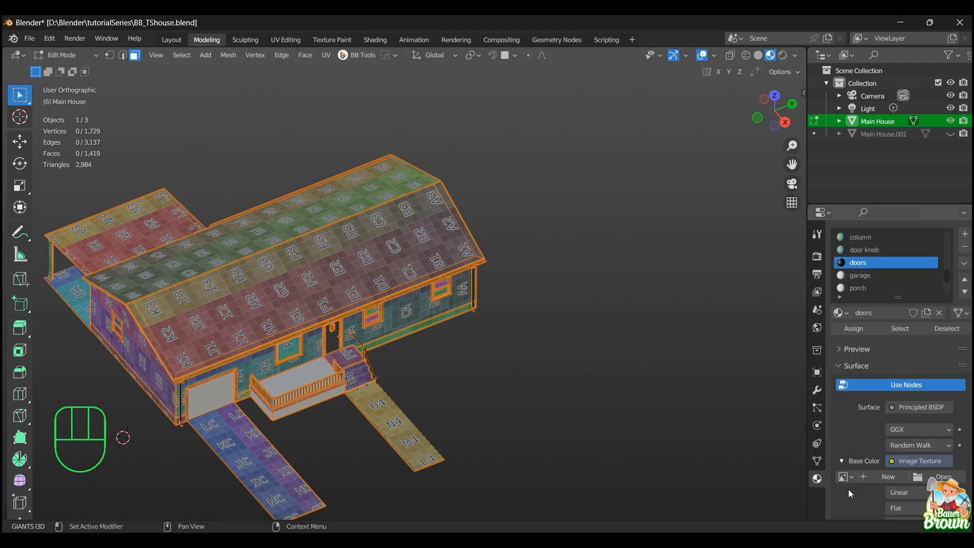
pyautogui.click(844, 477)
pyautogui.click(736, 384)
# - Connect an Image Texture with the Untitled.001 image to the Base Color of the garage material
pyautogui.click(860, 275)
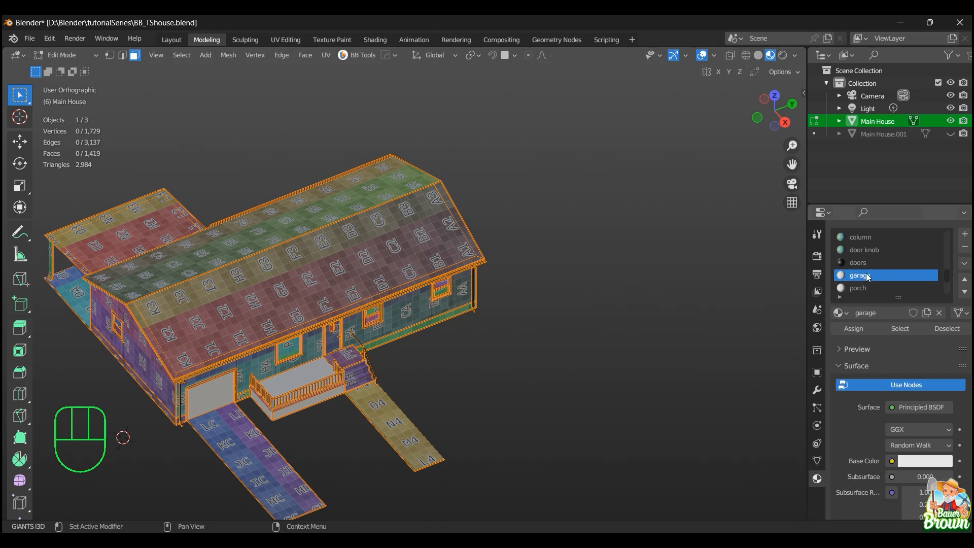
pyautogui.click(892, 461)
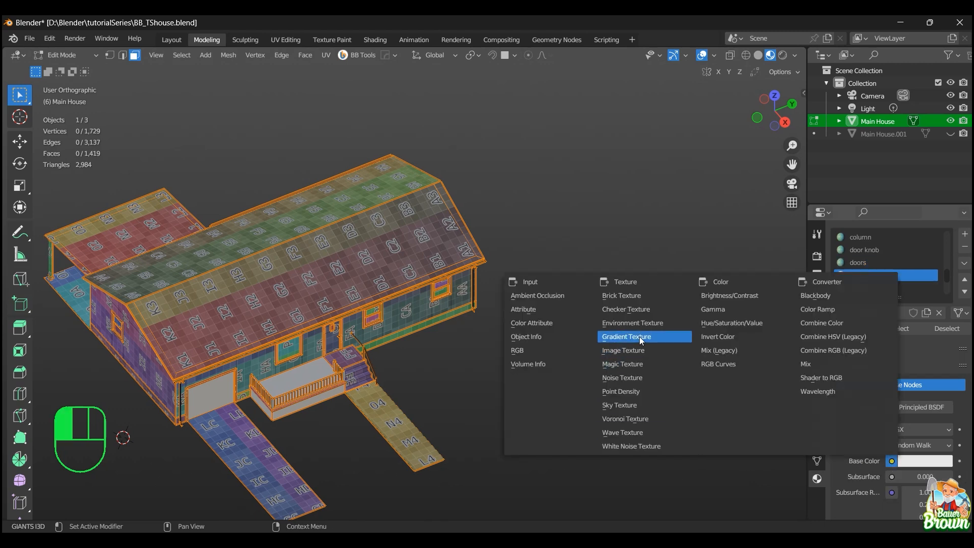
pyautogui.click(641, 354)
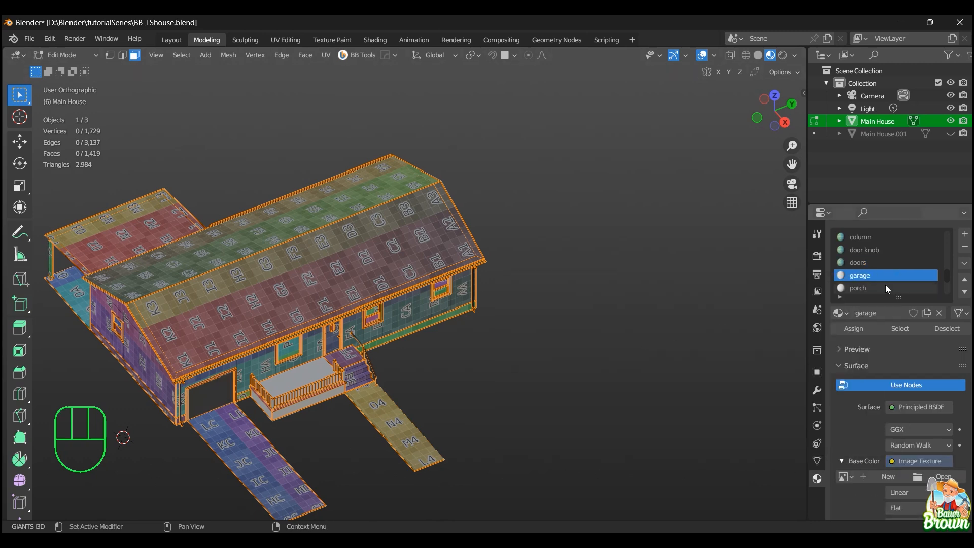
pyautogui.scroll(-1, 885, 285)
pyautogui.click(872, 274)
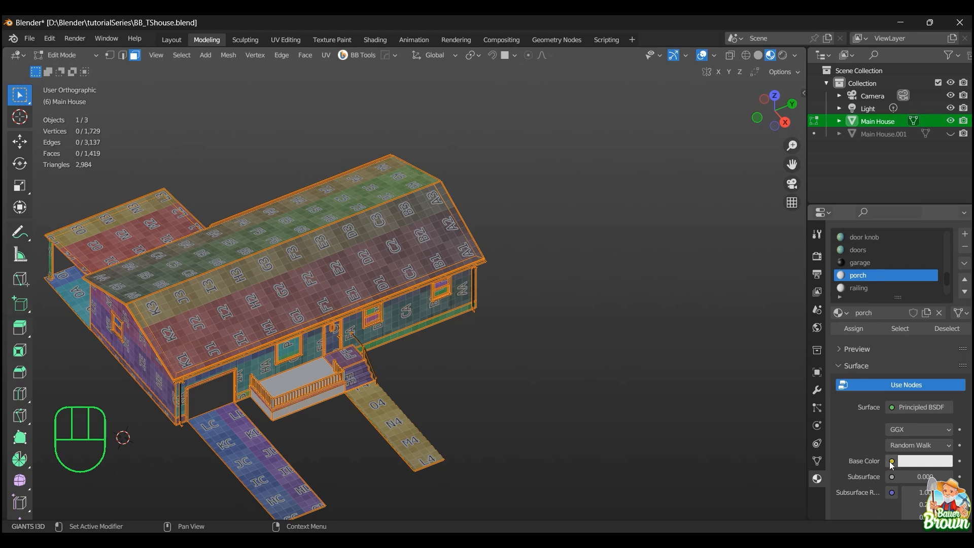
pyautogui.click(855, 262)
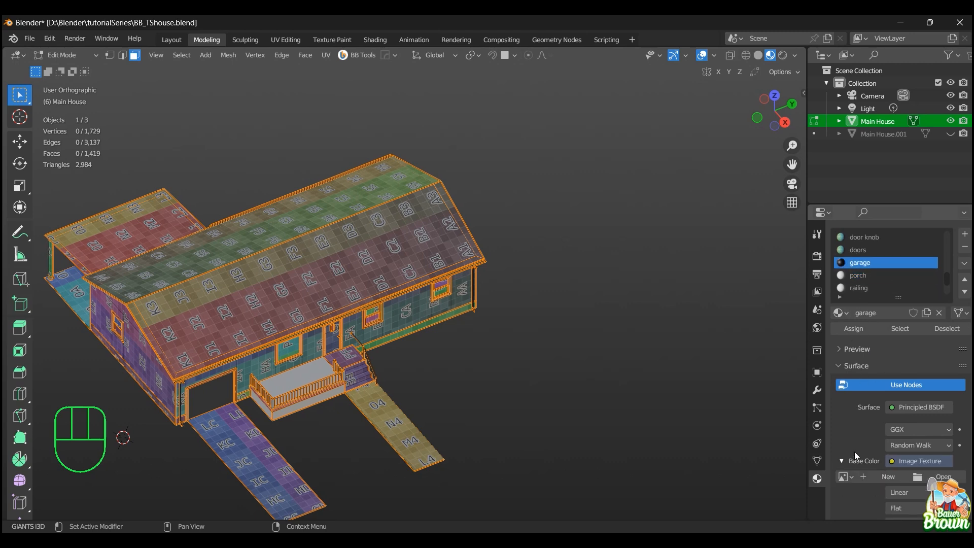
pyautogui.click(845, 476)
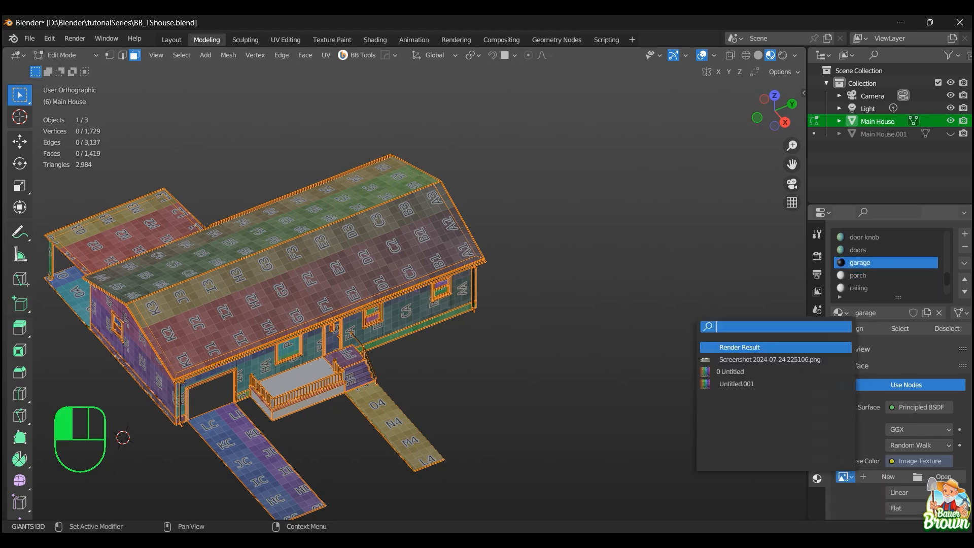
pyautogui.click(751, 384)
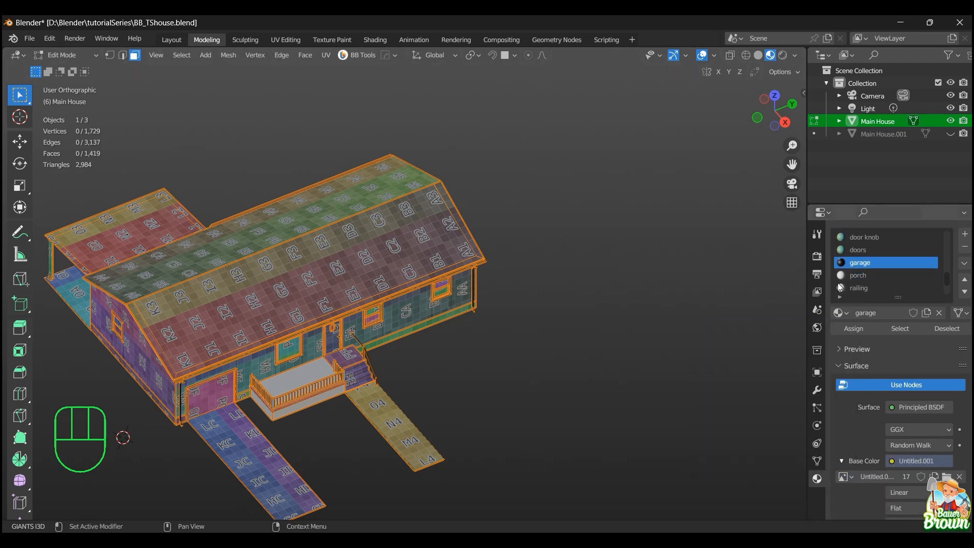
# - Connect an Image Texture with the Untitled.001 image to the Base Color of the porch material
pyautogui.click(868, 276)
pyautogui.click(892, 461)
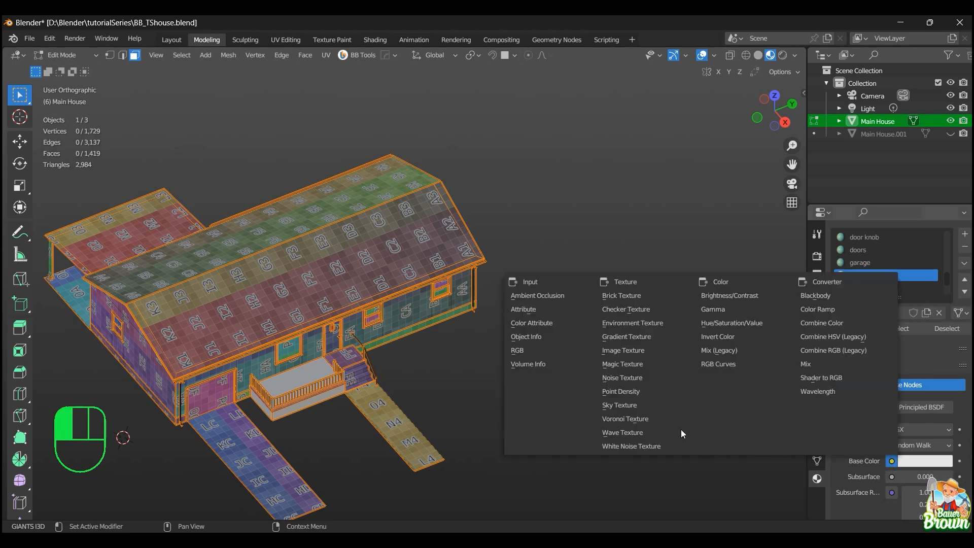
pyautogui.click(681, 350)
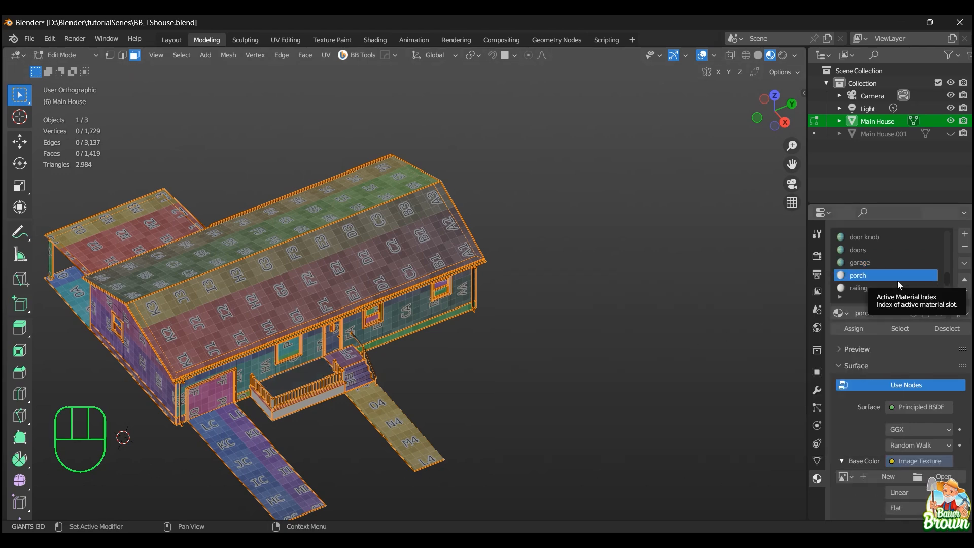
pyautogui.click(844, 477)
pyautogui.click(736, 383)
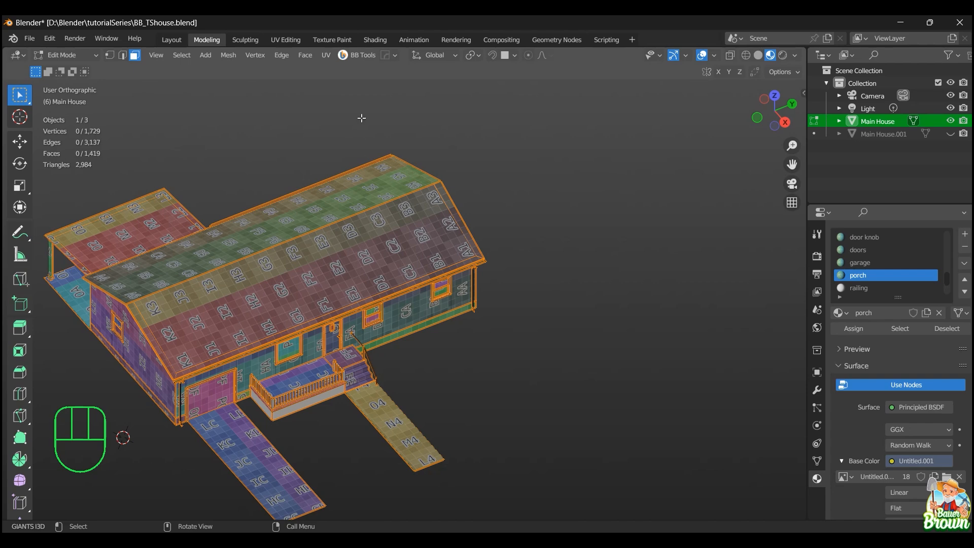
pyautogui.click(284, 40)
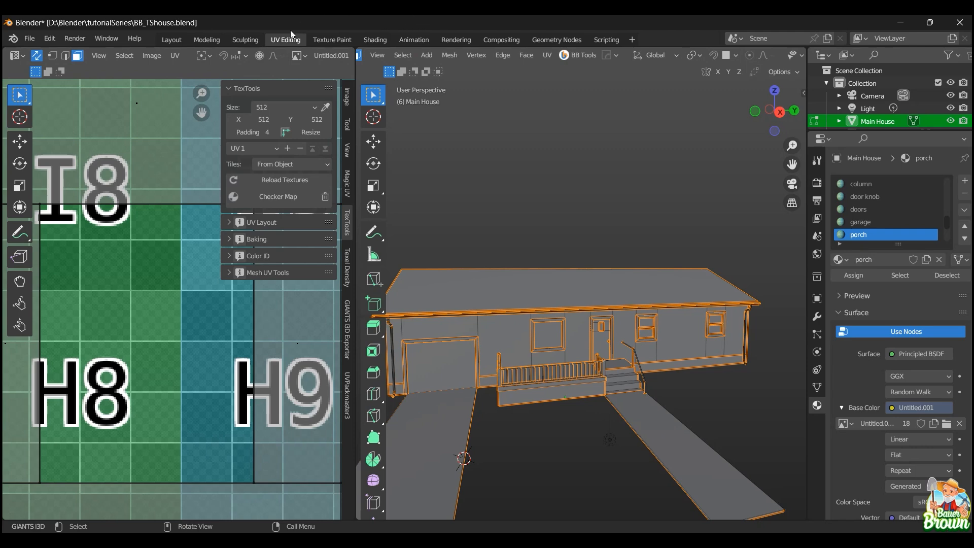
pyautogui.click(204, 40)
# - Connect an Image Texture with the Untitled.001 image to the Base Color of the railing material
pyautogui.scroll(-1, 911, 272)
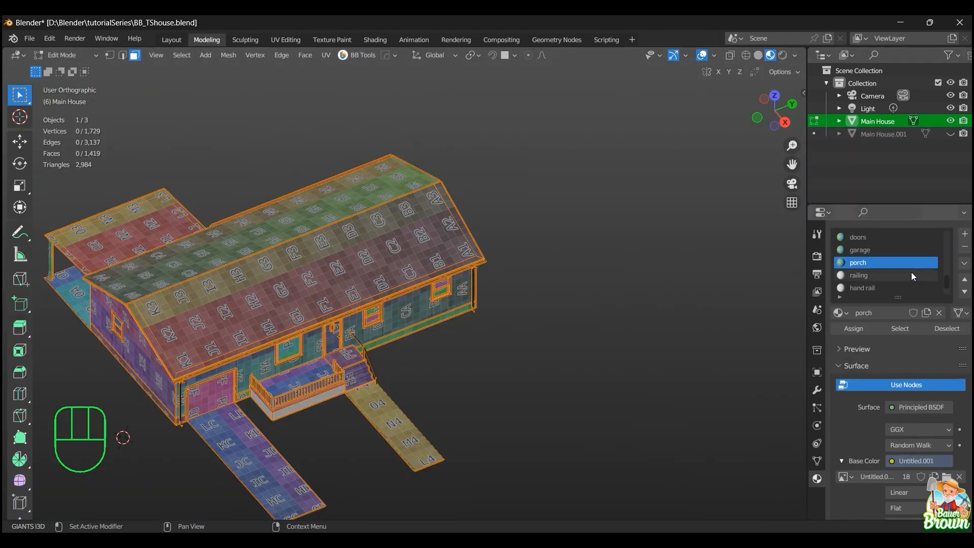
pyautogui.click(890, 280)
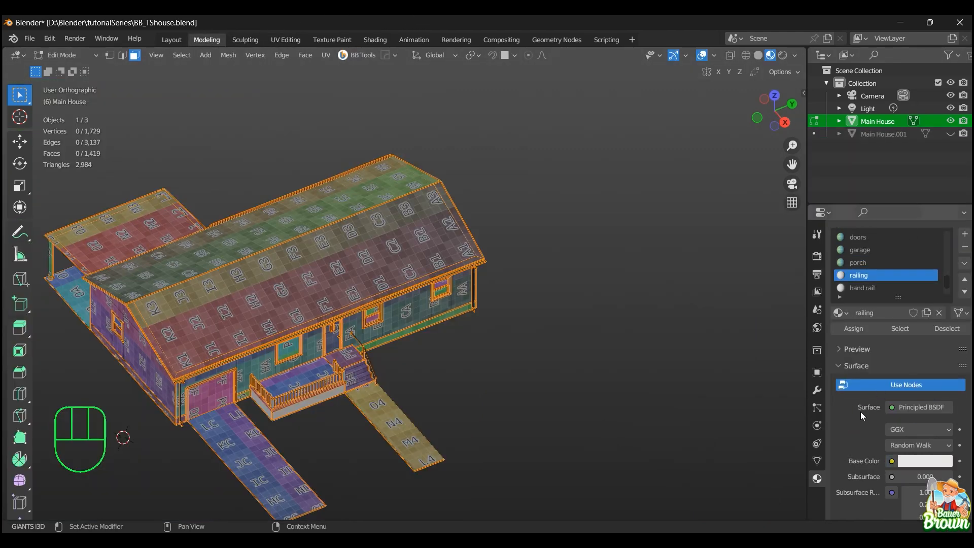
pyautogui.click(892, 461)
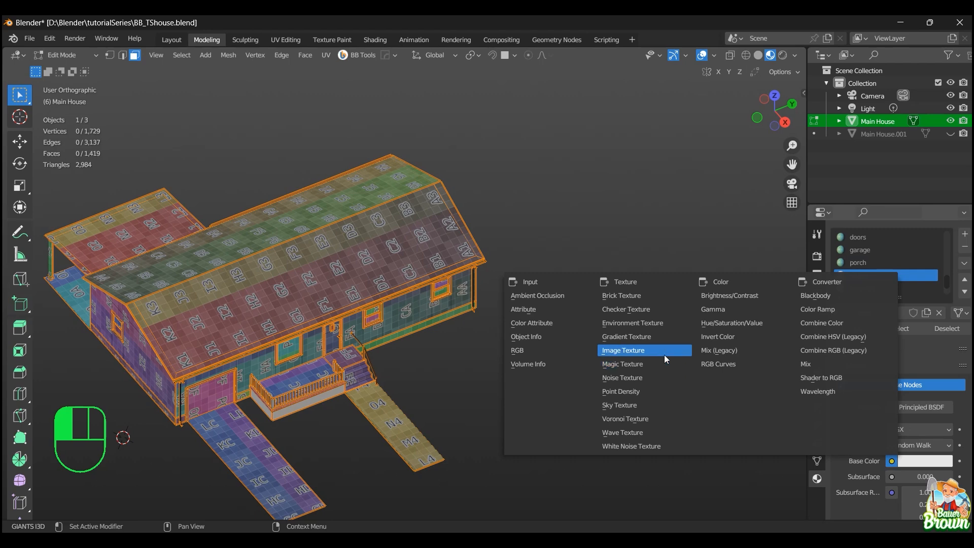
pyautogui.click(666, 355)
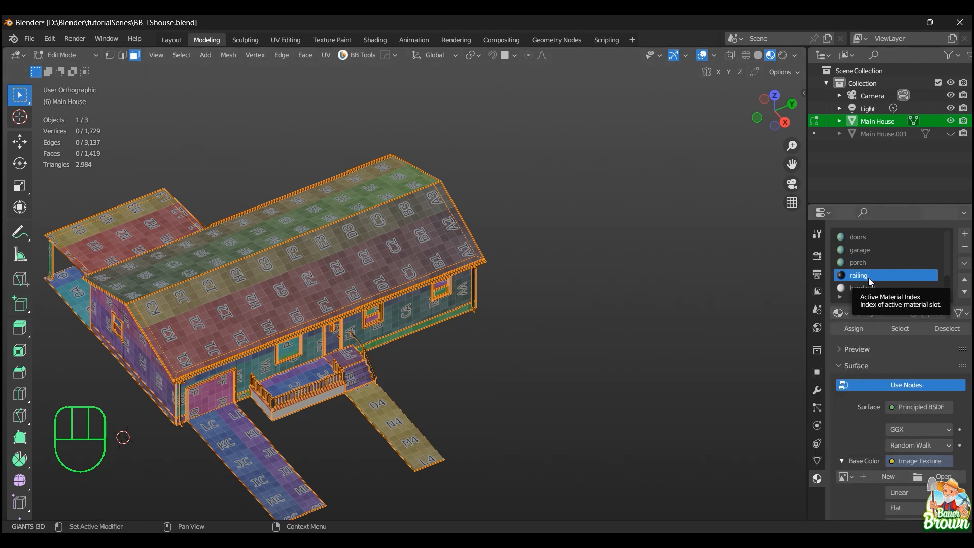
pyautogui.click(854, 476)
pyautogui.click(760, 378)
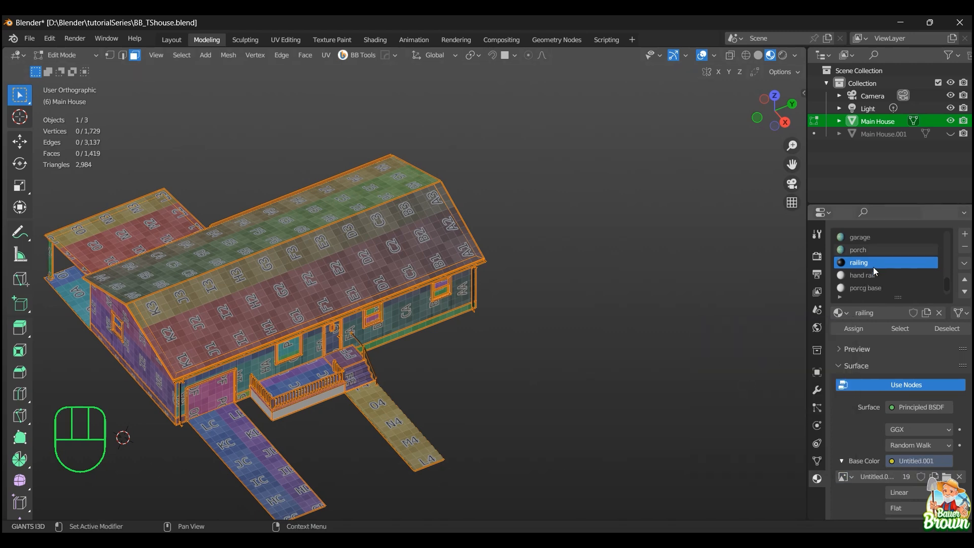
# - Connect an Image Texture with the Untitled.001 image to the Base Color of the hand rail material
pyautogui.scroll(-2, 873, 267)
pyautogui.click(878, 262)
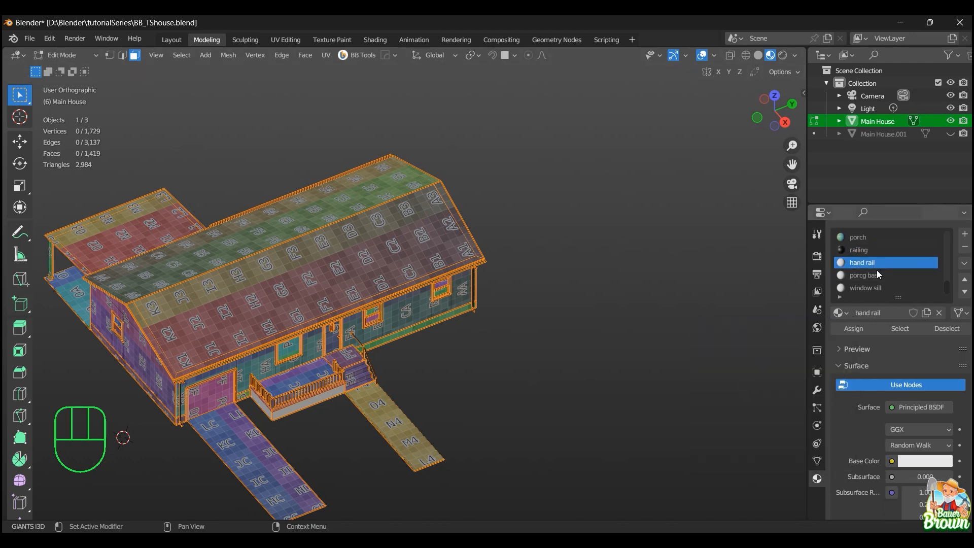
pyautogui.click(892, 462)
pyautogui.click(662, 349)
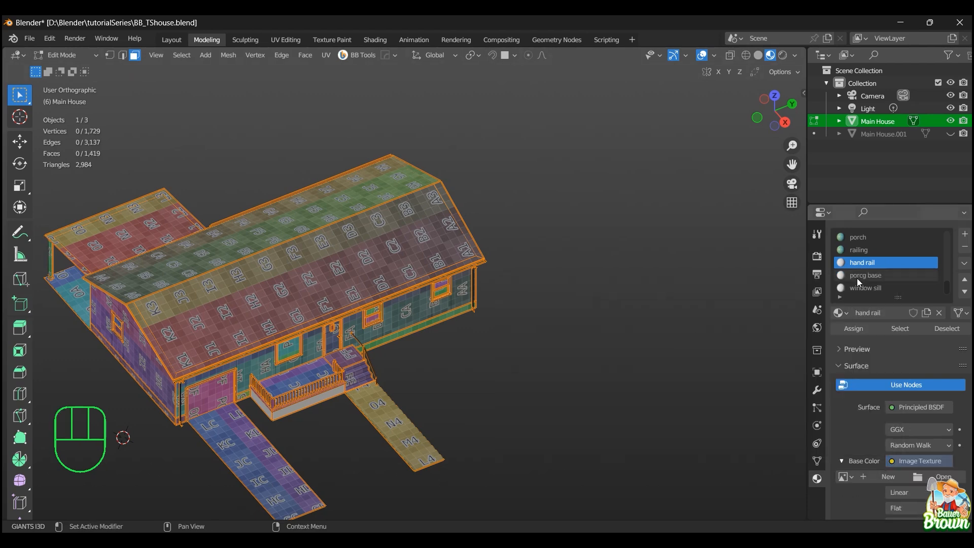
pyautogui.click(843, 476)
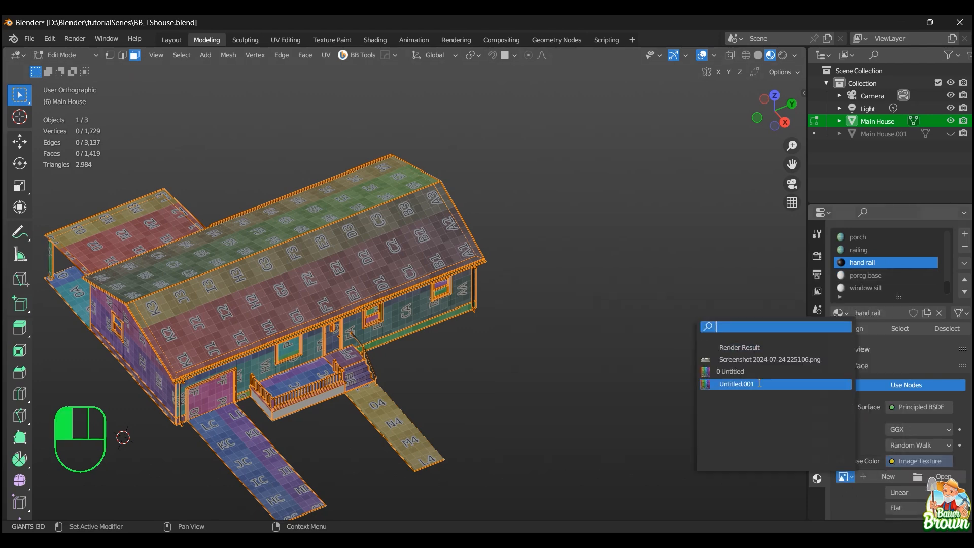
pyautogui.click(737, 383)
# - Connect an Image Texture with the Untitled.001 image to the Base Color of the porcg base material
pyautogui.click(871, 275)
pyautogui.click(893, 461)
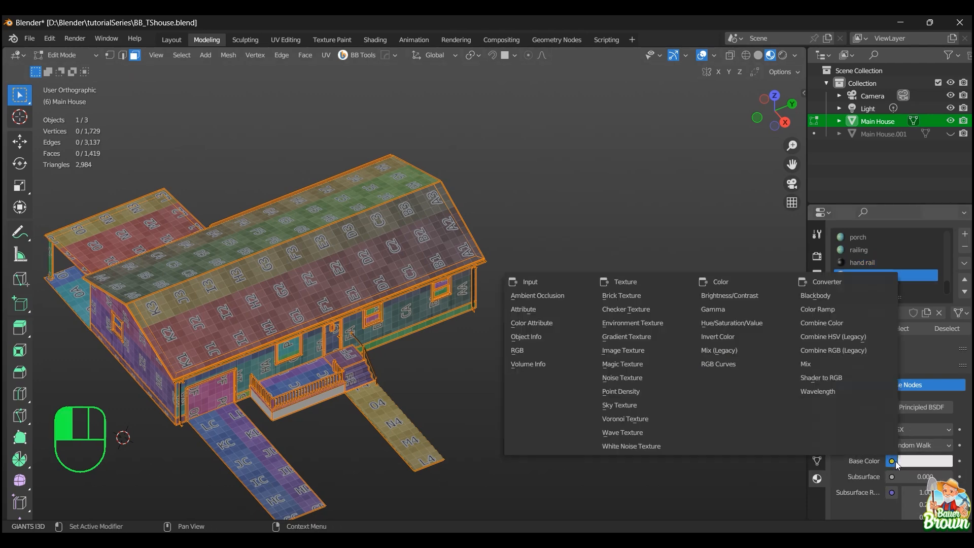
pyautogui.click(646, 350)
pyautogui.click(851, 478)
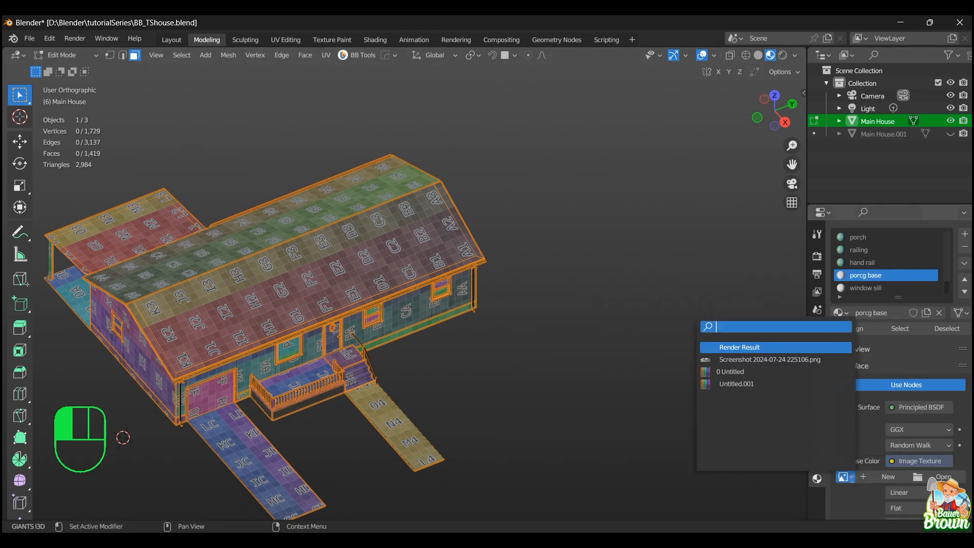
pyautogui.click(775, 384)
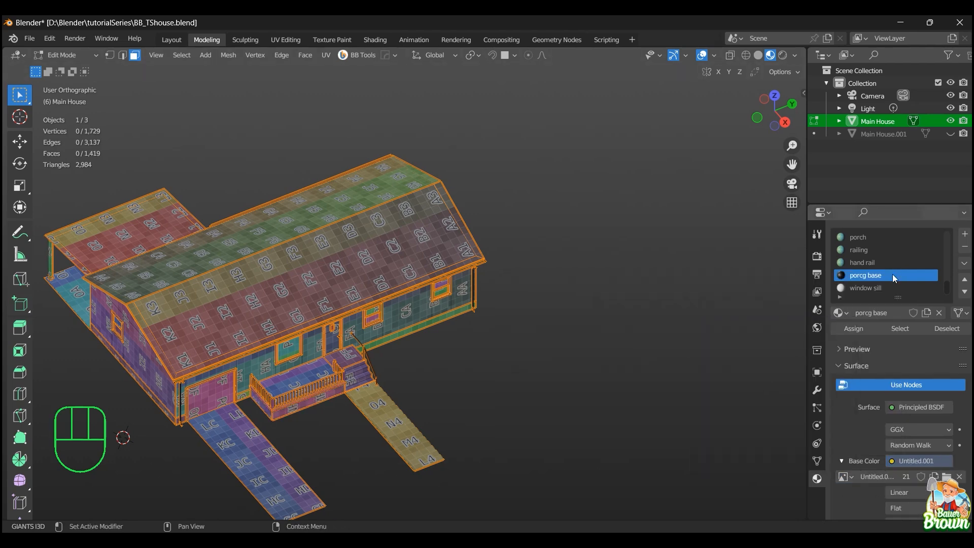
# - Connect an Image Texture with the Untitled.001 image to the Base Color of the window sill material
pyautogui.click(881, 288)
pyautogui.click(891, 460)
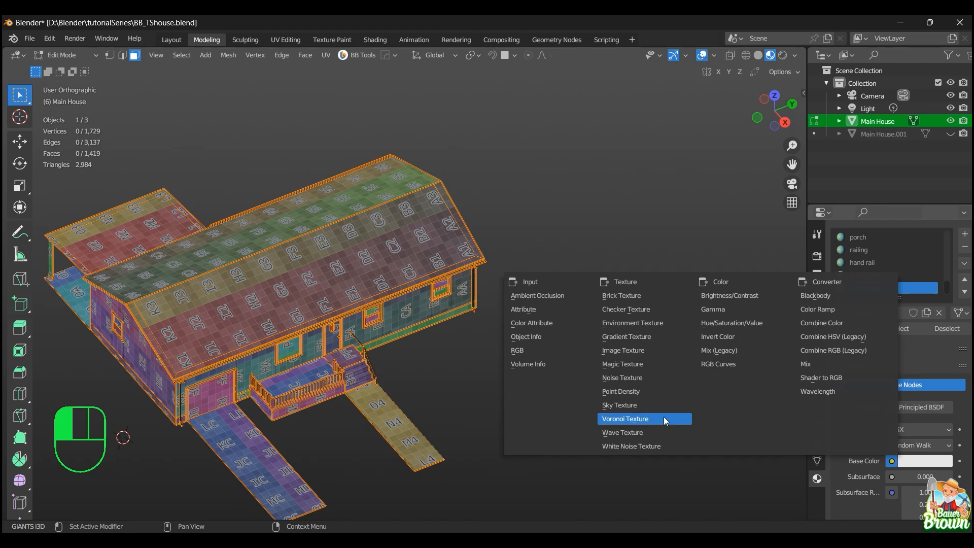
pyautogui.click(645, 350)
pyautogui.click(845, 476)
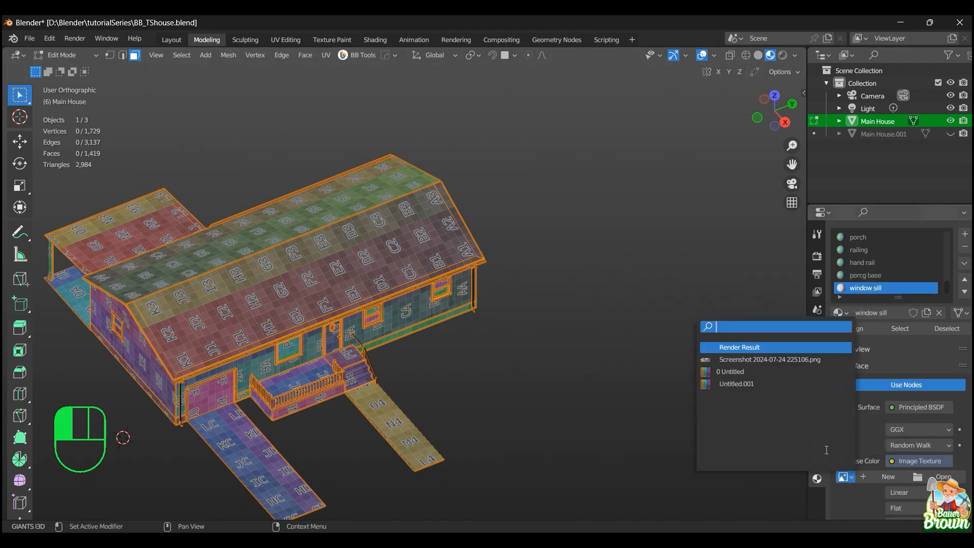
pyautogui.click(782, 389)
# - Examine how the color grid texture lies across the house's roof, front wall and porch
pyautogui.scroll(-2, 618, 356)
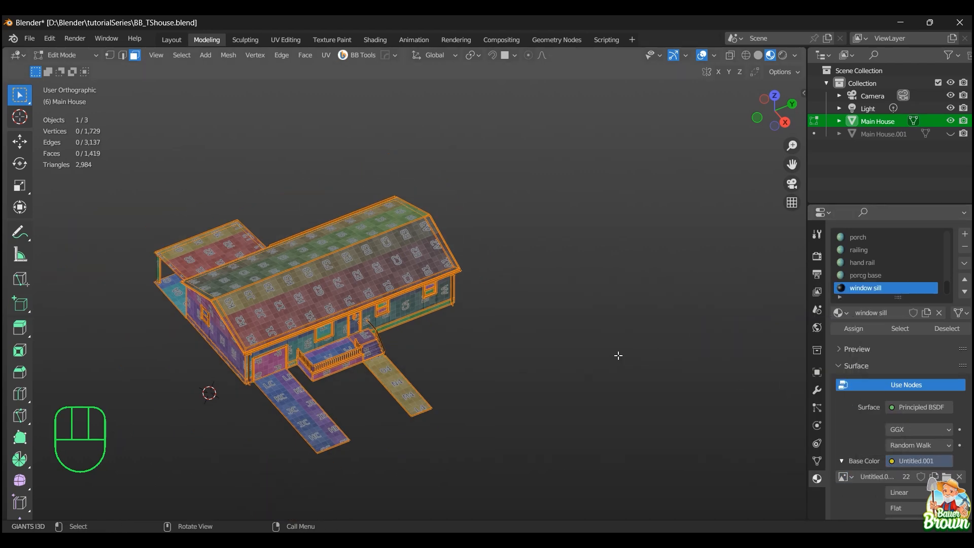
pyautogui.scroll(4, 618, 356)
pyautogui.moveTo(618, 355); pyautogui.dragTo(592, 372, button='middle')
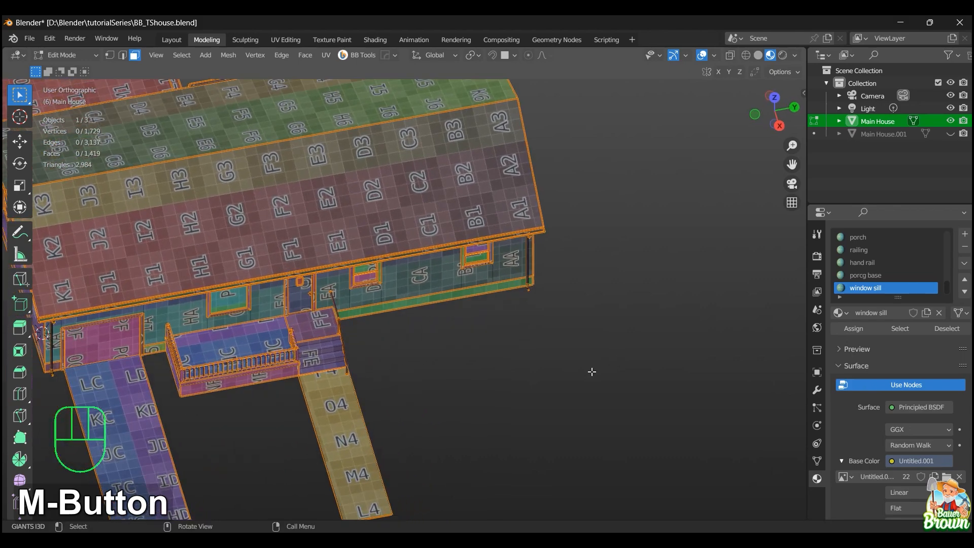
pyautogui.scroll(-3, 560, 354)
pyautogui.moveTo(566, 342); pyautogui.dragTo(536, 402, button='middle')
pyautogui.scroll(5, 525, 389)
pyautogui.keyDown('shift'); pyautogui.moveTo(488, 351); pyautogui.dragTo(601, 374, button='middle'); pyautogui.keyUp('shift')
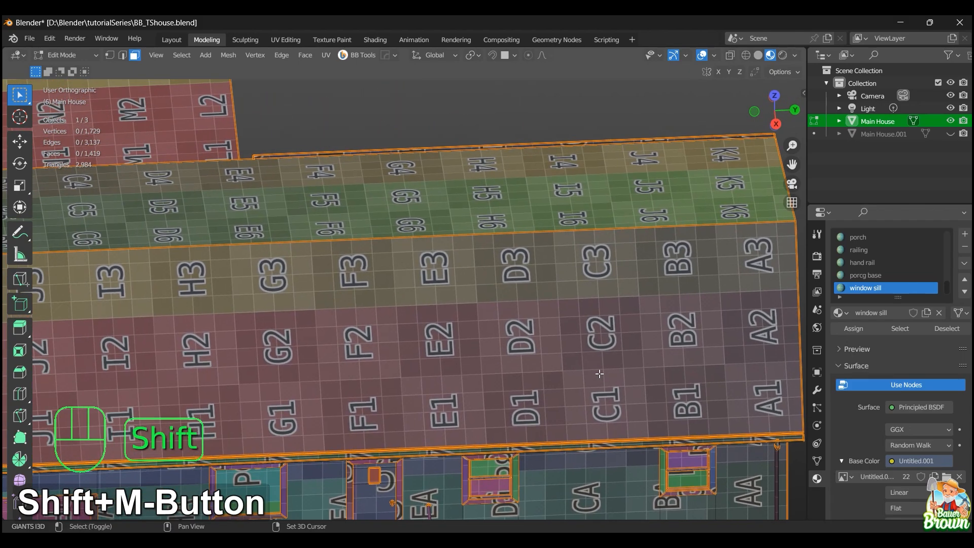
pyautogui.scroll(-2, 601, 373)
pyautogui.click(429, 342)
pyautogui.scroll(-1, 470, 339)
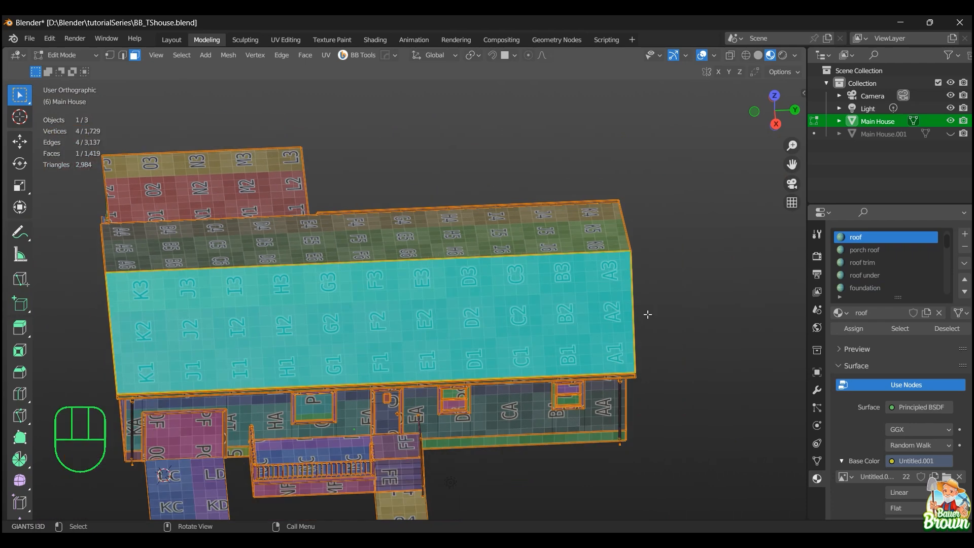
pyautogui.click(648, 315)
pyautogui.moveTo(614, 354); pyautogui.dragTo(636, 330, button='middle')
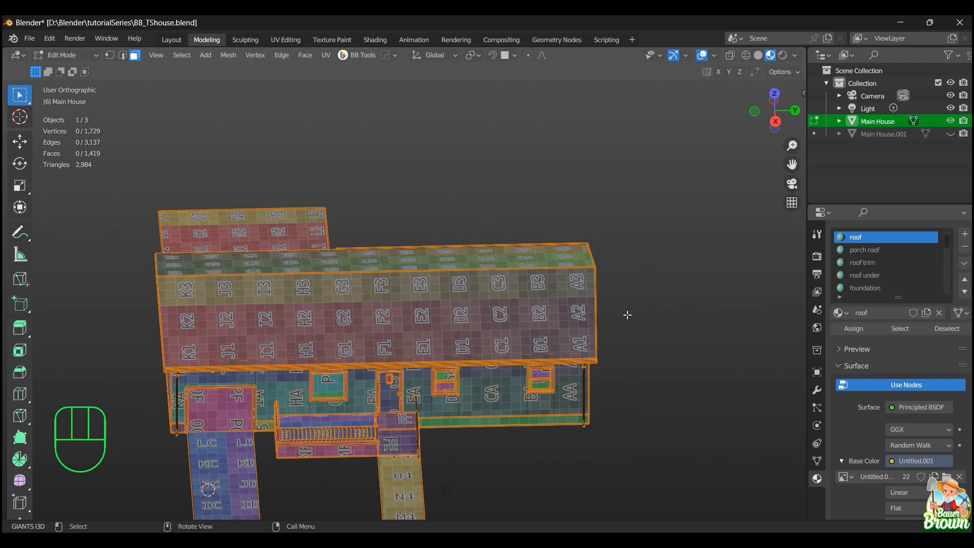
pyautogui.moveTo(628, 313); pyautogui.dragTo(563, 370, button='middle')
pyautogui.scroll(4, 534, 369)
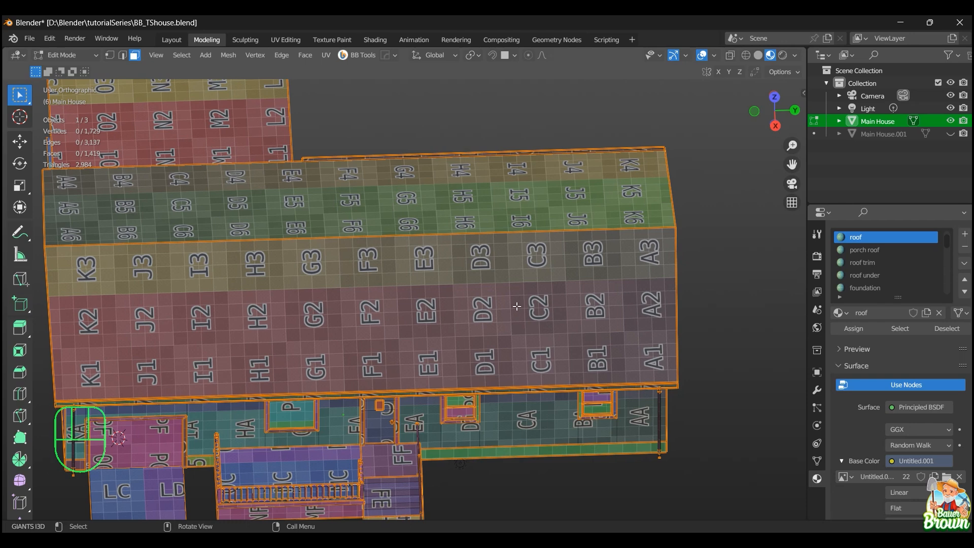
# - Switch to the UV Editing workspace and show the house there in Material Preview shading
pyautogui.click(286, 39)
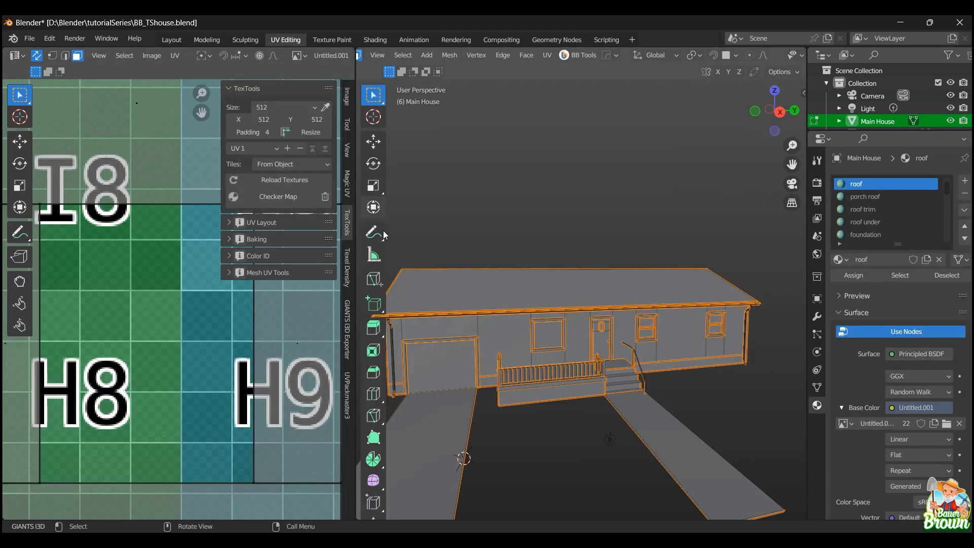
pyautogui.moveTo(553, 244); pyautogui.dragTo(563, 237, button='middle')
pyautogui.press('z')
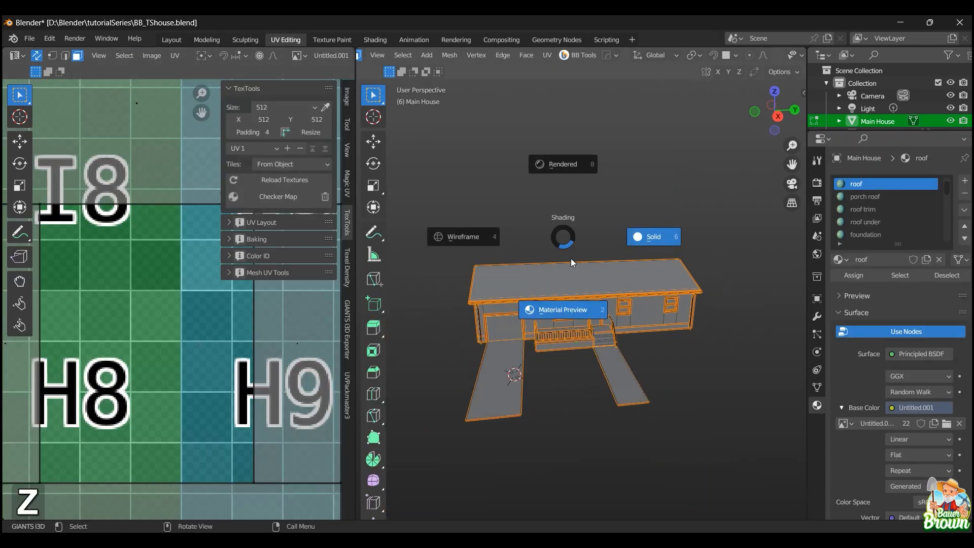
pyautogui.click(580, 305)
pyautogui.moveTo(580, 305); pyautogui.dragTo(632, 347, button='middle')
pyautogui.scroll(4, 631, 347)
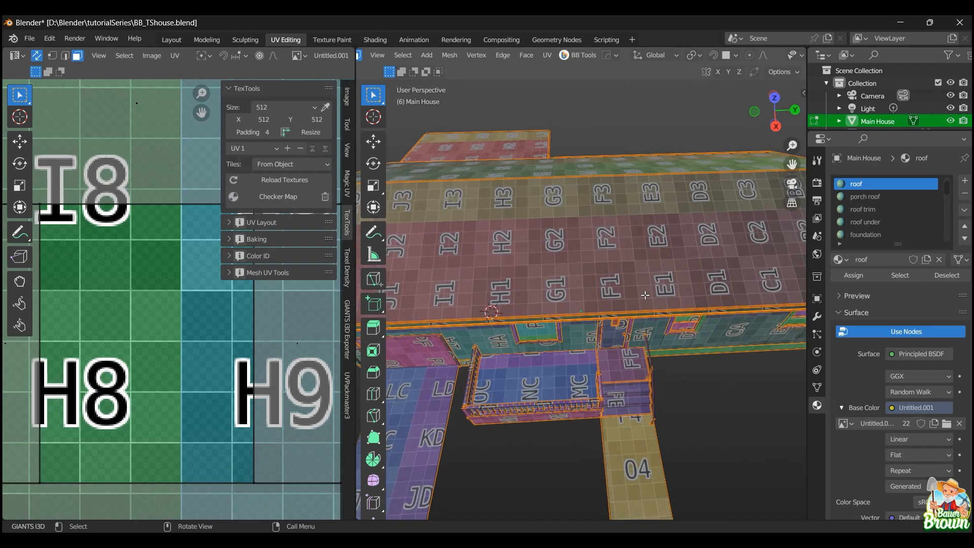
# - Try a -90 degree rotation on the UV island of the front roof slope and undo it
pyautogui.scroll(-10, 163, 318)
pyautogui.scroll(3, 163, 318)
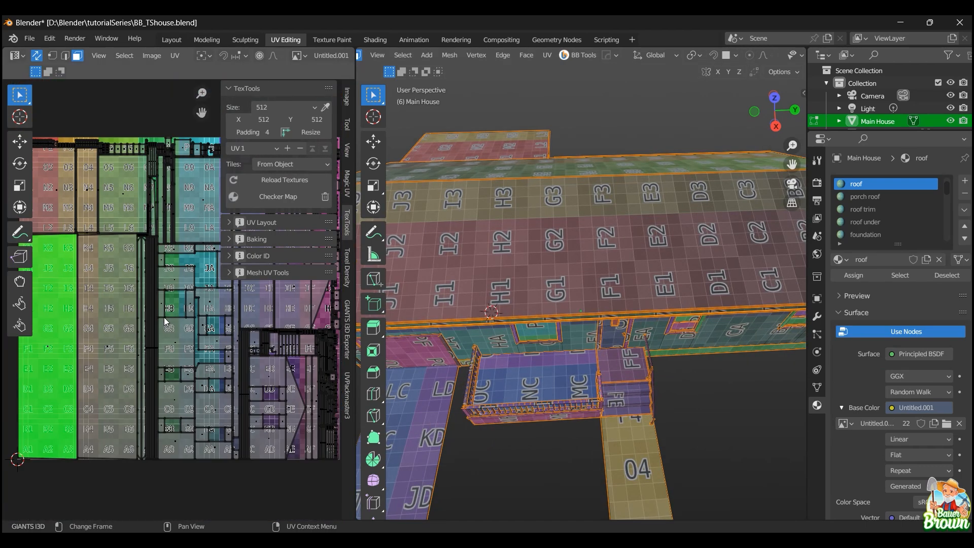
pyautogui.keyDown('shift'); pyautogui.moveTo(191, 302); pyautogui.dragTo(168, 328, button='middle'); pyautogui.keyUp('shift')
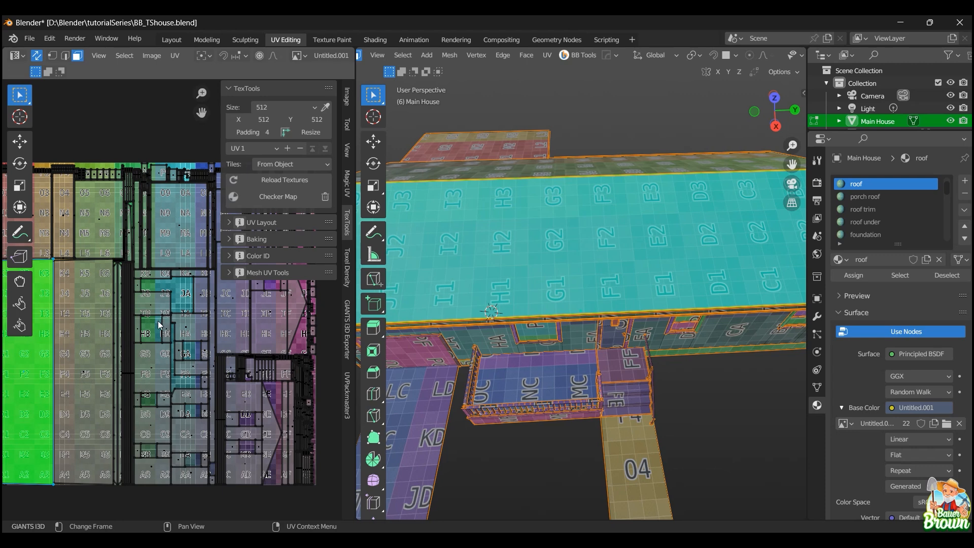
pyautogui.press('r')
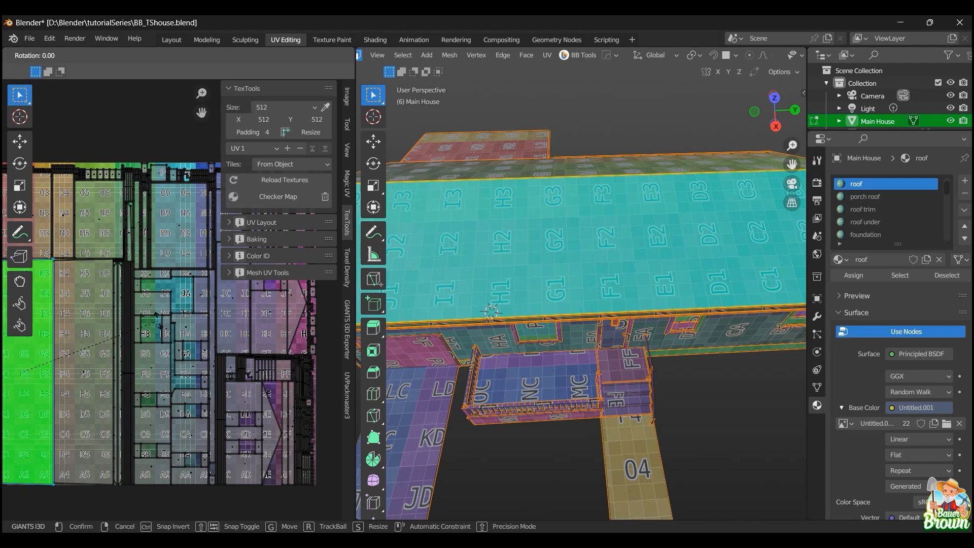
pyautogui.press('KP_Subtract')
pyautogui.press('KP_9')
pyautogui.press('KP_0')
pyautogui.press('Return')
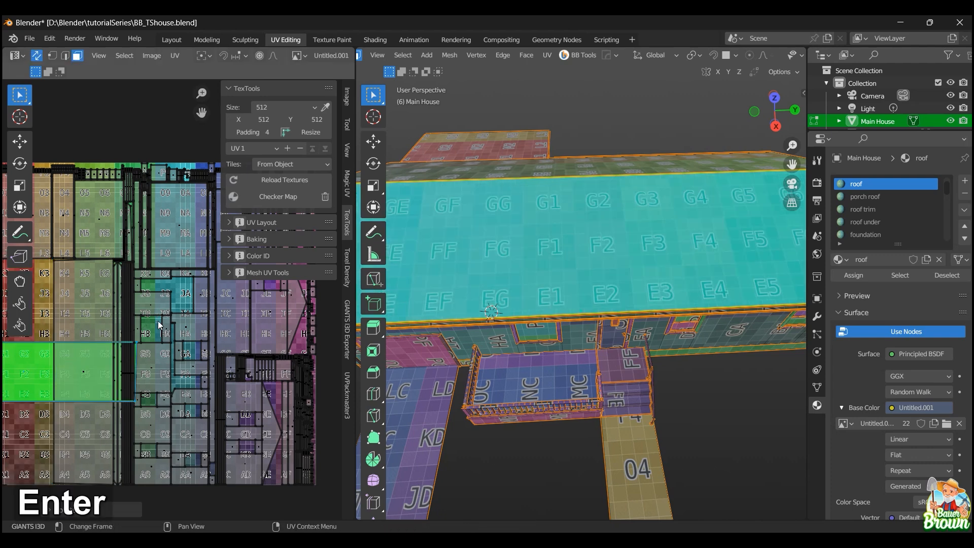
pyautogui.scroll(-1, 582, 275)
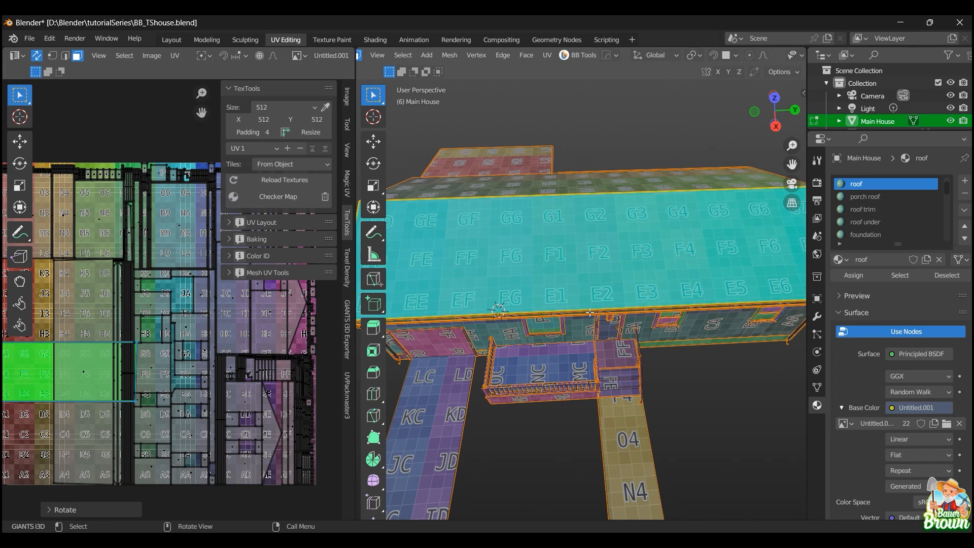
pyautogui.hotkey('ctrl', 'z')
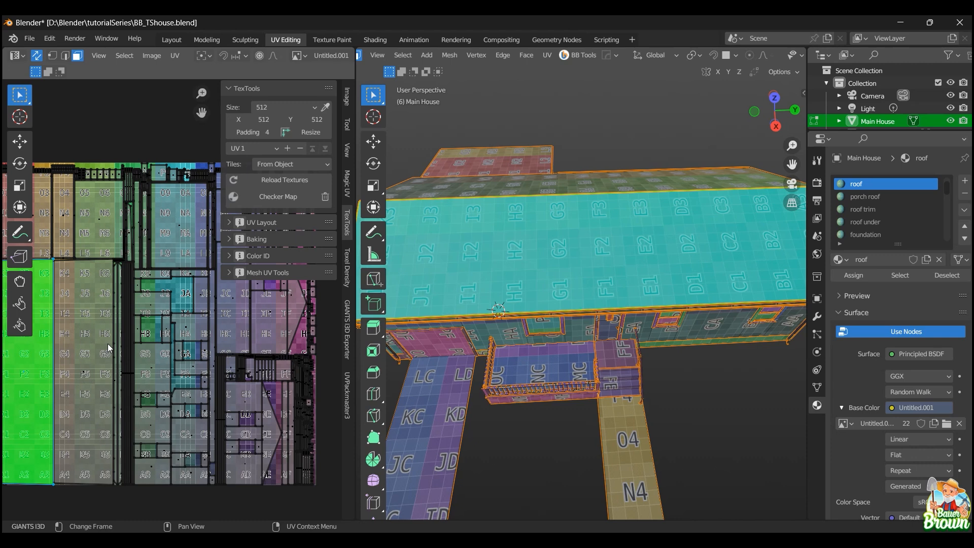
# - Rotate the UV island of the front roof slope by -90 degrees and deselect the face
pyautogui.press('r')
pyautogui.press('KP_Subtract')
pyautogui.press('KP_9')
pyautogui.press('KP_0')
pyautogui.press('Return')
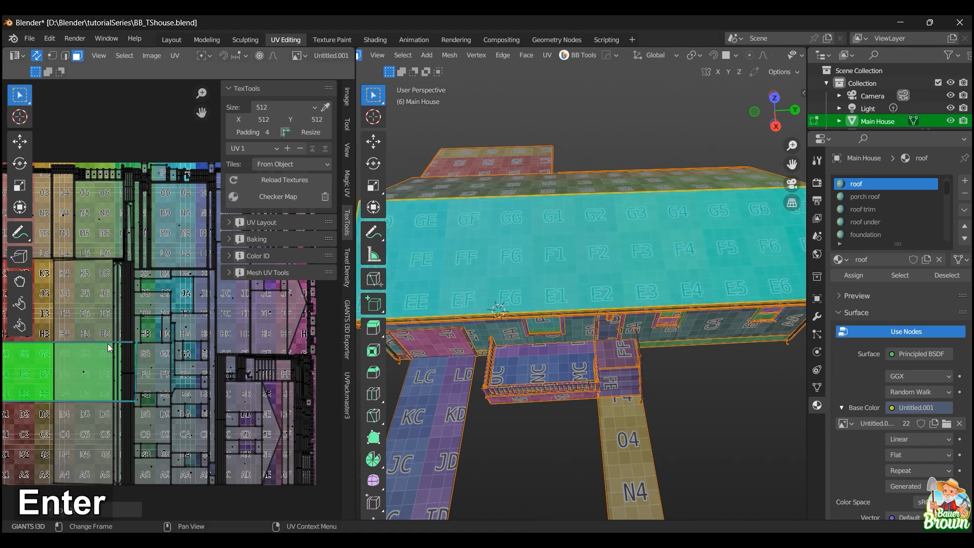
pyautogui.scroll(-2, 507, 310)
pyautogui.click(684, 395)
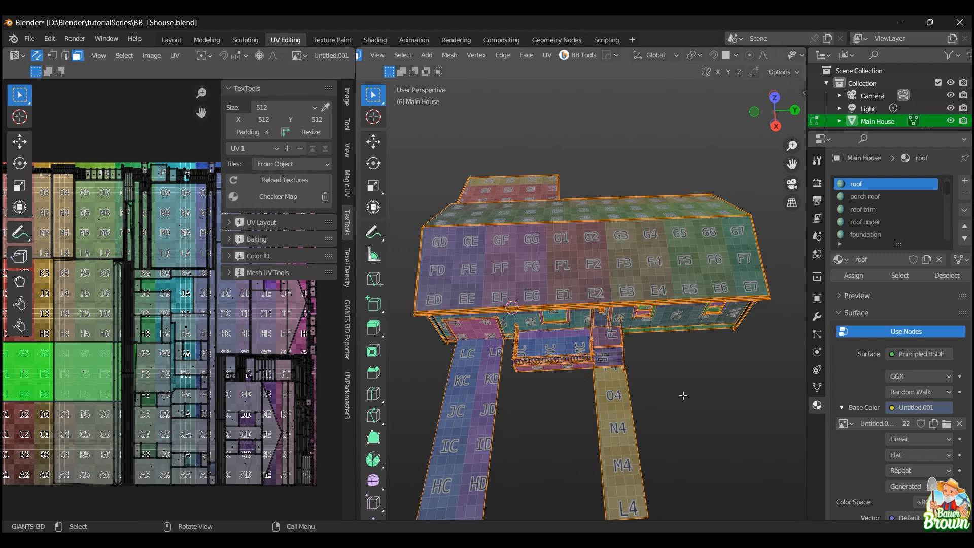
# - Select the rear roof slope, rotate its UV island by 90 degrees and deselect the face
pyautogui.scroll(4, 683, 396)
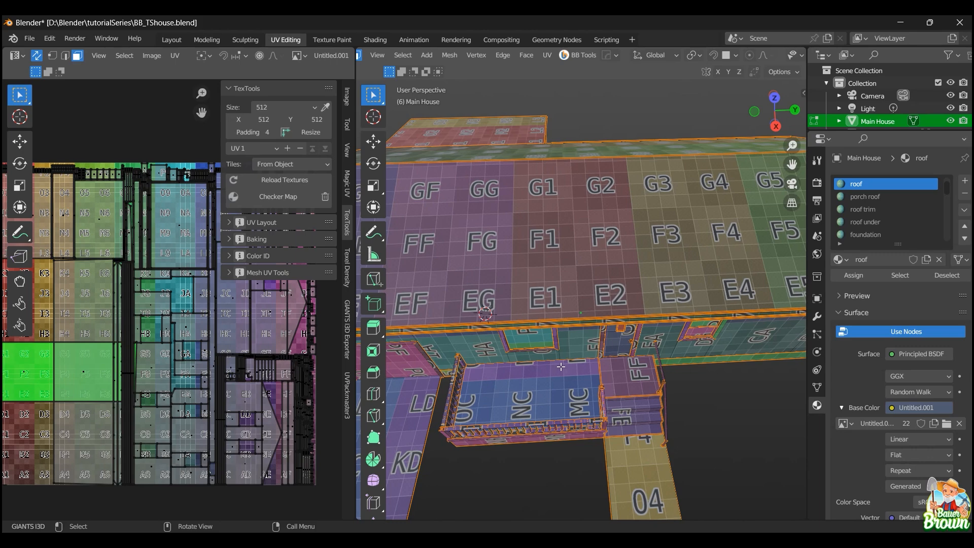
pyautogui.moveTo(560, 367); pyautogui.dragTo(687, 355, button='middle')
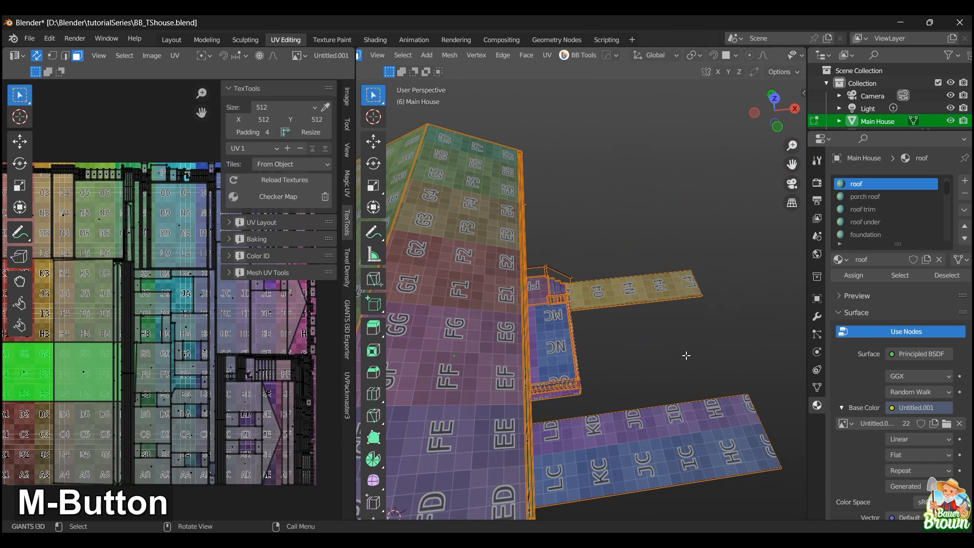
pyautogui.moveTo(581, 394); pyautogui.dragTo(666, 374, button='middle')
pyautogui.scroll(-3, 626, 402)
pyautogui.moveTo(666, 373); pyautogui.dragTo(691, 366, button='middle')
pyautogui.scroll(2, 558, 396)
pyautogui.keyDown('shift'); pyautogui.moveTo(527, 402); pyautogui.dragTo(591, 416, button='middle'); pyautogui.keyUp('shift')
pyautogui.click(617, 374)
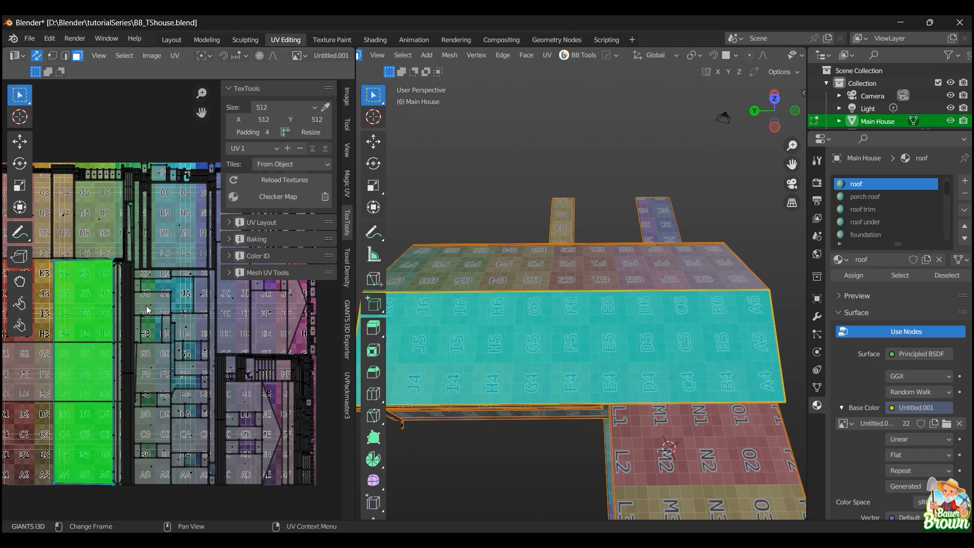
pyautogui.press('r')
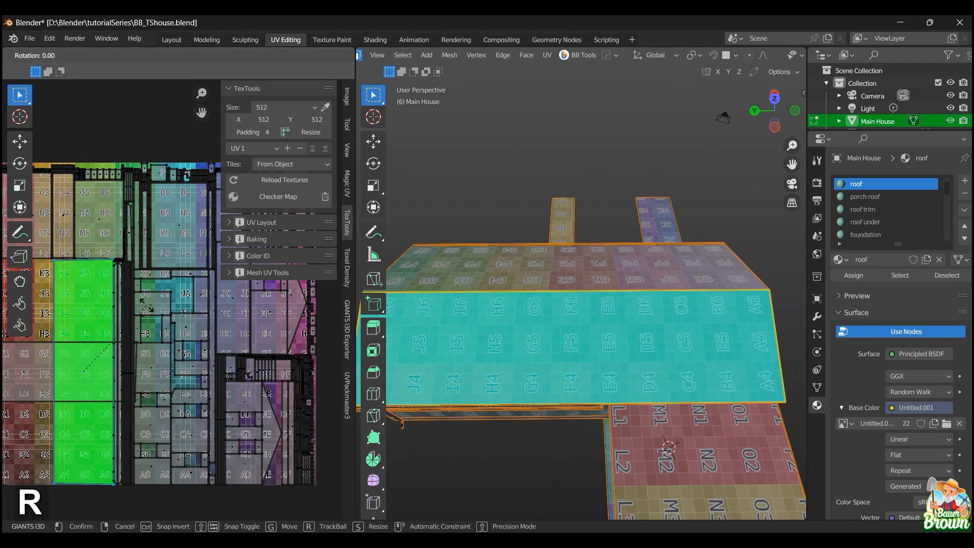
pyautogui.press('KP_9')
pyautogui.press('KP_0')
pyautogui.press('Return')
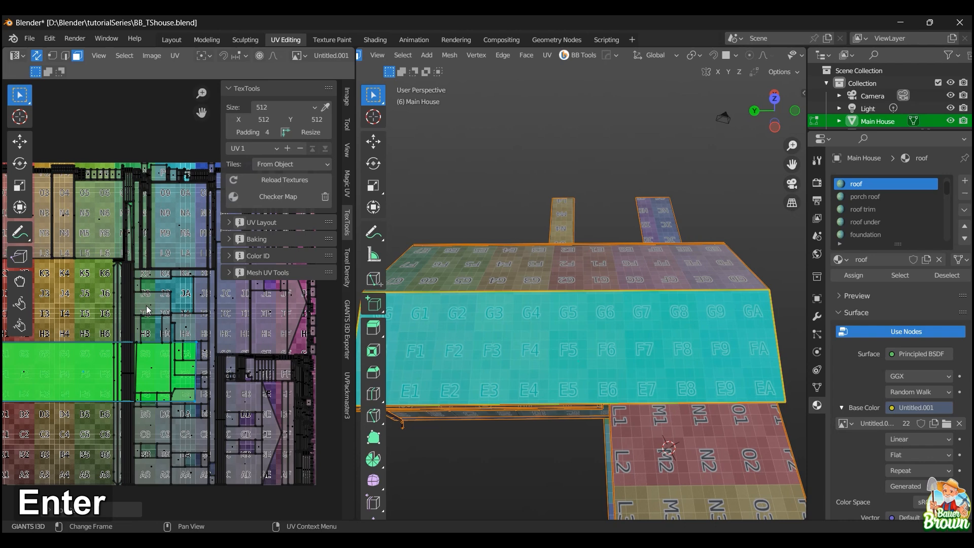
pyautogui.click(471, 84)
# - Select the left garage door trim faces and locate their islands in the UV layout
pyautogui.scroll(-3, 518, 254)
pyautogui.moveTo(559, 307); pyautogui.dragTo(584, 329, button='middle')
pyautogui.scroll(4, 573, 342)
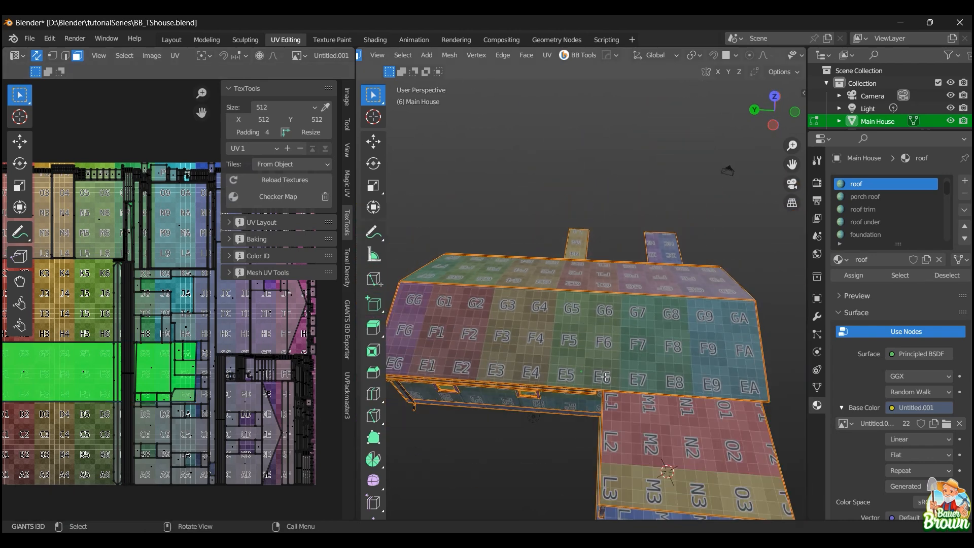
pyautogui.moveTo(608, 382); pyautogui.dragTo(582, 400, button='middle')
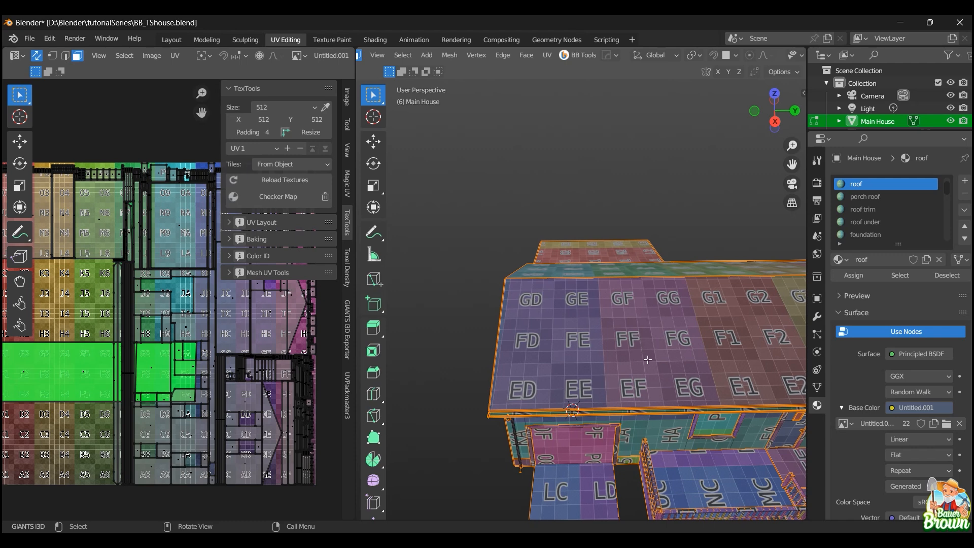
pyautogui.moveTo(648, 363); pyautogui.dragTo(543, 188, button='middle')
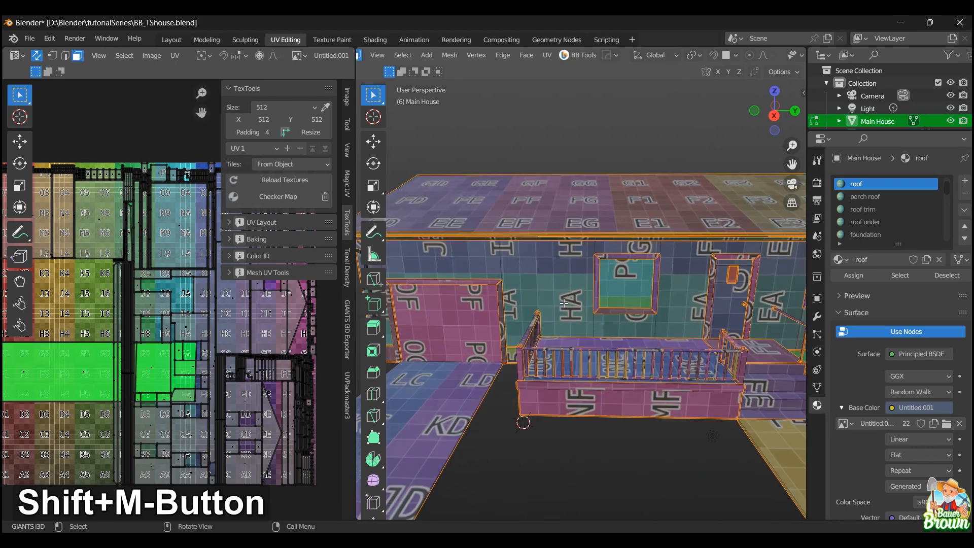
pyautogui.scroll(4, 504, 287)
pyautogui.keyDown('shift'); pyautogui.moveTo(368, 310); pyautogui.dragTo(545, 294, button='middle'); pyautogui.keyUp('shift')
pyautogui.click(432, 317)
pyautogui.scroll(6, 519, 315)
pyautogui.scroll(-3, 519, 315)
pyautogui.press('shift')
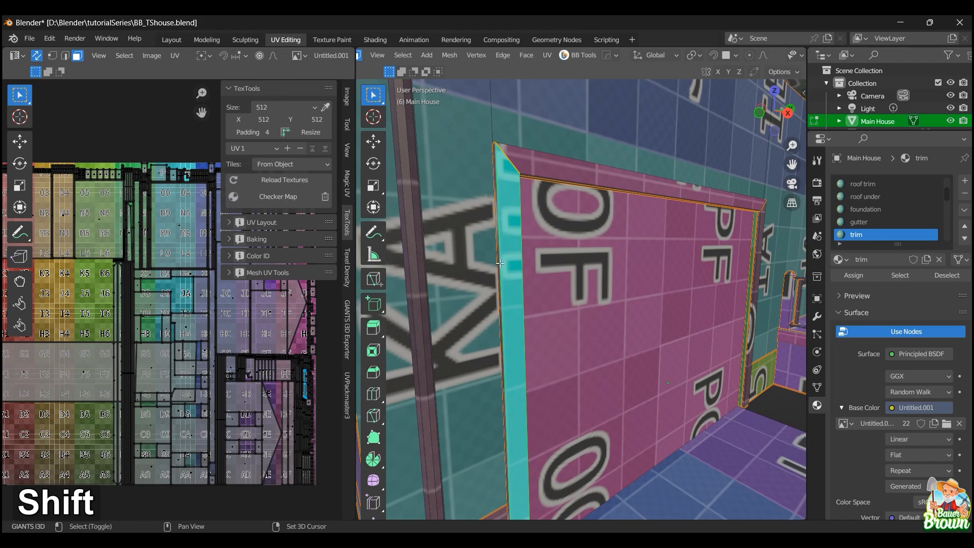
pyautogui.keyDown('shift'); pyautogui.click(498, 259); pyautogui.keyUp('shift')
pyautogui.scroll(-4, 211, 325)
pyautogui.scroll(4, 212, 324)
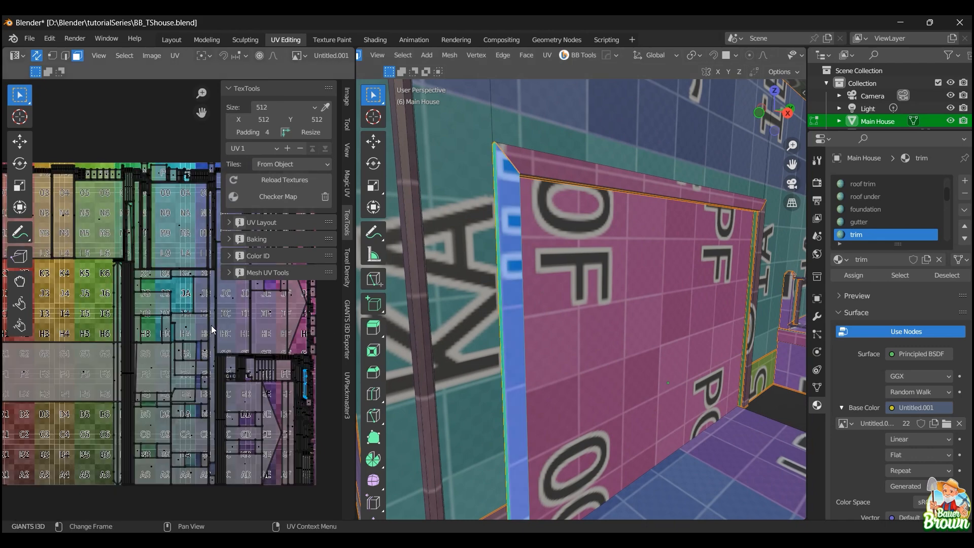
pyautogui.keyDown('shift'); pyautogui.moveTo(238, 350); pyautogui.dragTo(135, 325, button='middle'); pyautogui.keyUp('shift')
pyautogui.scroll(4, 135, 323)
pyautogui.keyDown('shift'); pyautogui.moveTo(249, 416); pyautogui.dragTo(213, 359, button='middle'); pyautogui.keyUp('shift')
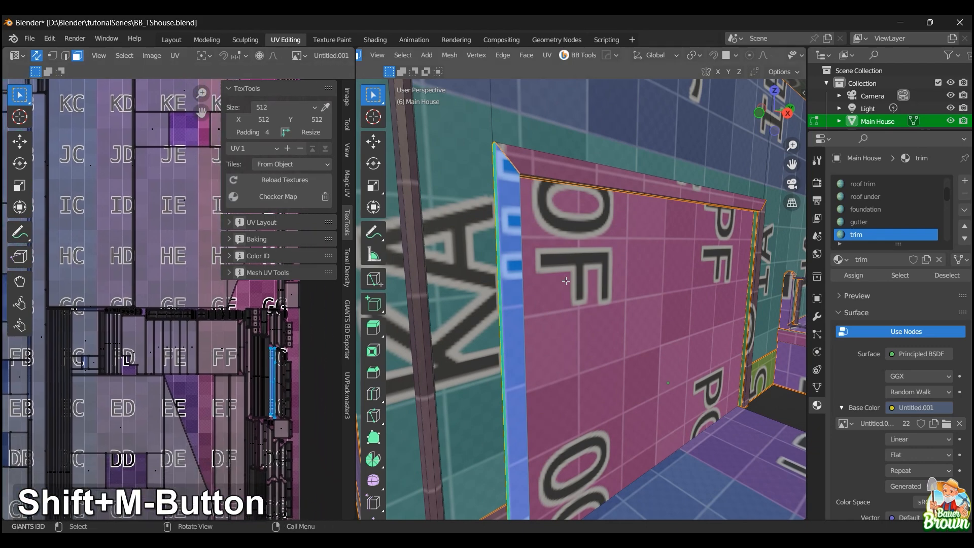
pyautogui.scroll(-4, 610, 331)
pyautogui.moveTo(610, 330); pyautogui.dragTo(557, 315, button='middle')
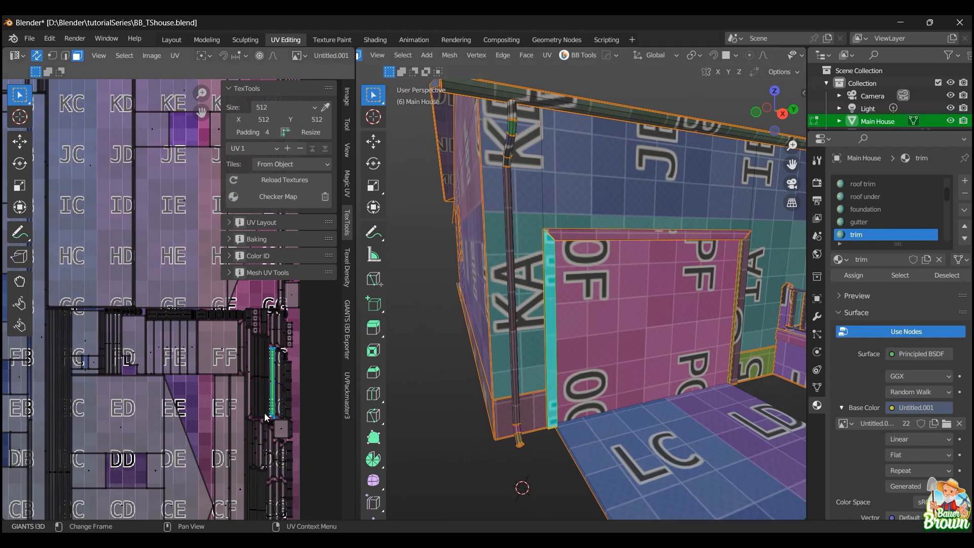
# - Select the top and right garage door trim faces one by one and locate their islands in the UV layout
pyautogui.click(615, 235)
pyautogui.scroll(-6, 331, 325)
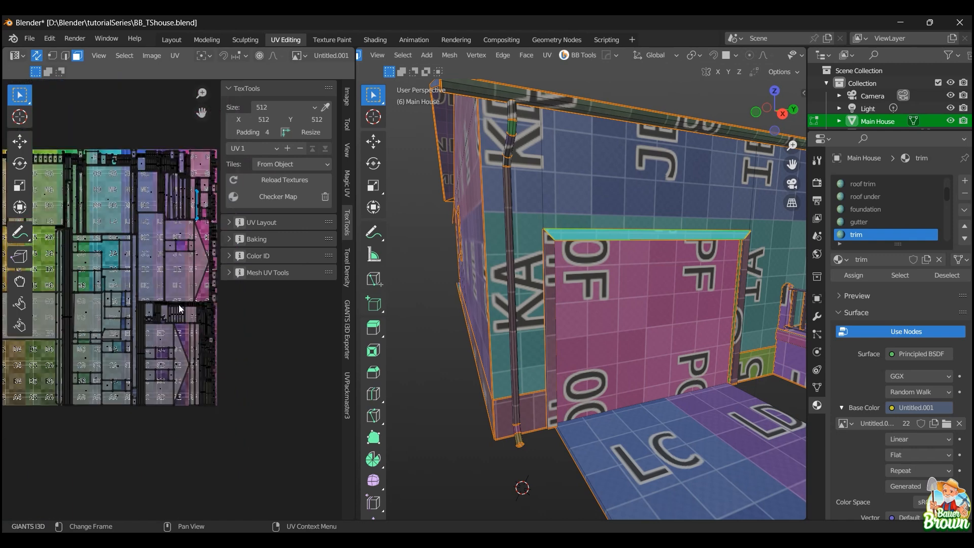
pyautogui.keyDown('shift'); pyautogui.moveTo(162, 254); pyautogui.dragTo(150, 357, button='middle'); pyautogui.keyUp('shift')
pyautogui.scroll(6, 149, 357)
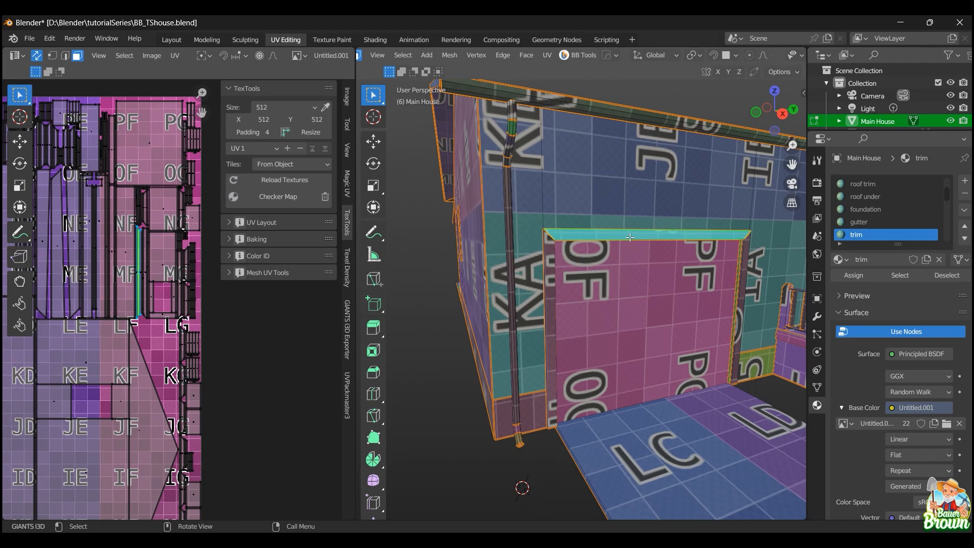
pyautogui.click(740, 305)
pyautogui.scroll(-6, 218, 344)
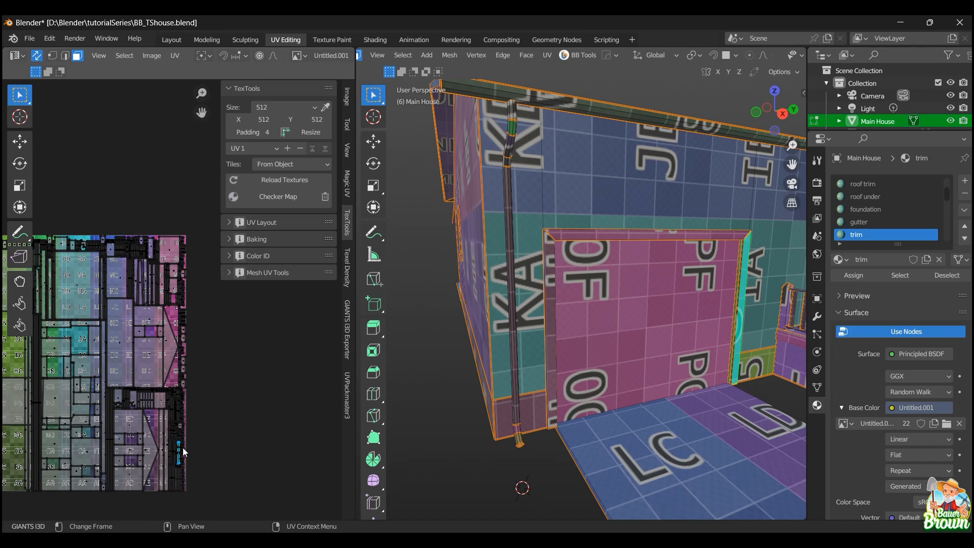
pyautogui.click(613, 234)
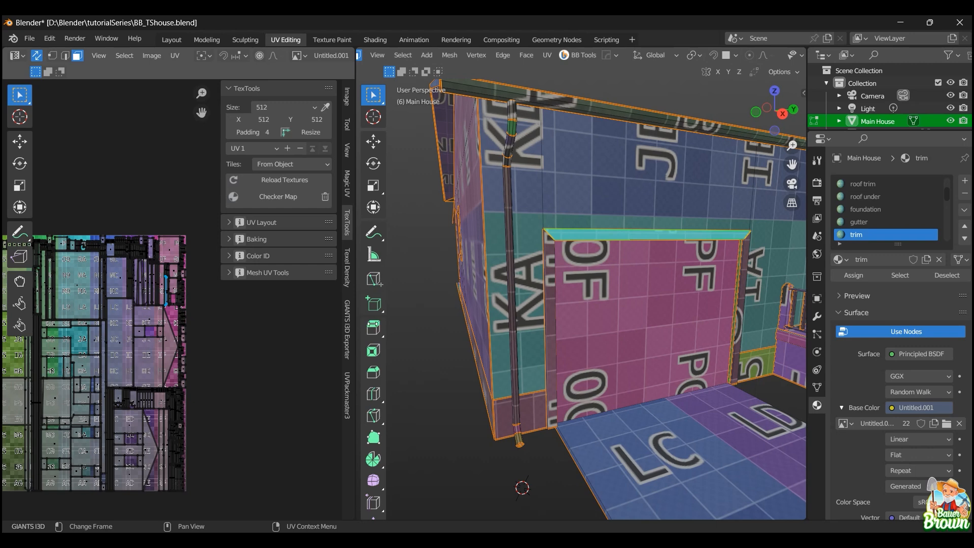
pyautogui.scroll(5, 573, 374)
pyautogui.moveTo(578, 373); pyautogui.dragTo(600, 375, button='middle')
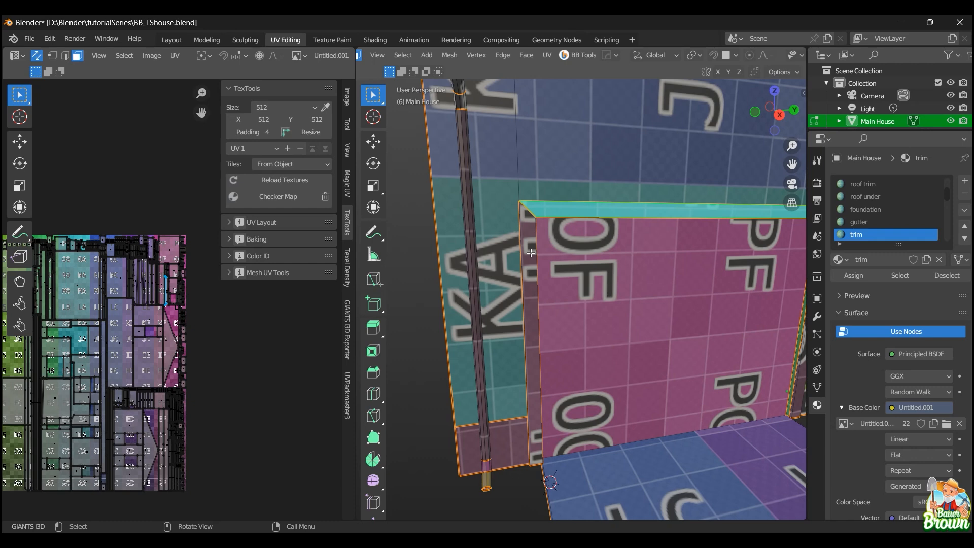
pyautogui.scroll(-3, 531, 253)
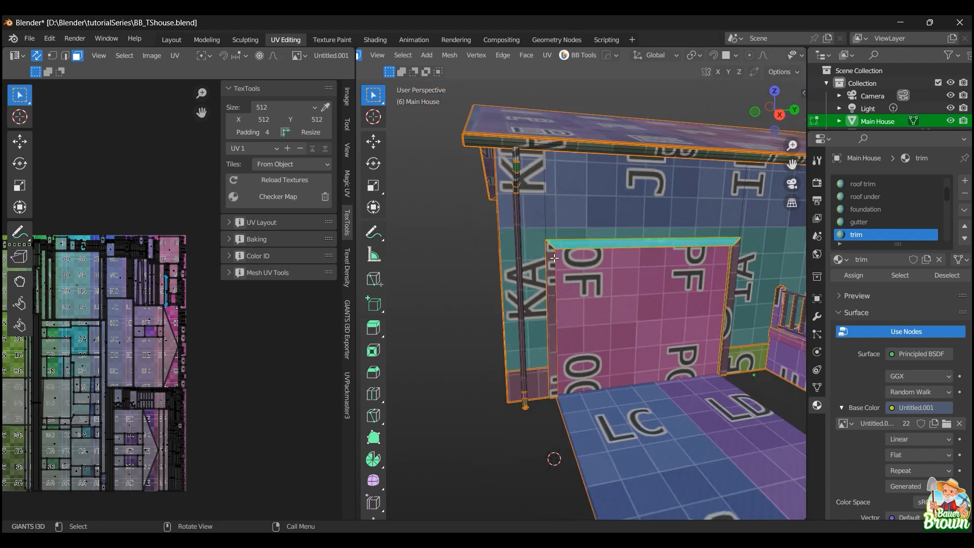
# - Select the garage door face and rotate its UV island by 90 degrees
pyautogui.click(676, 324)
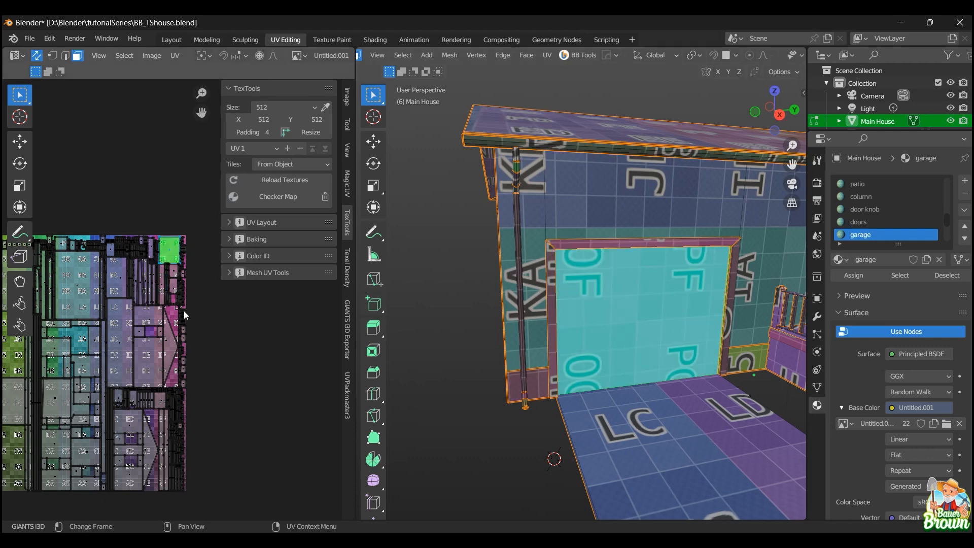
pyautogui.write('r90')
pyautogui.press('Return')
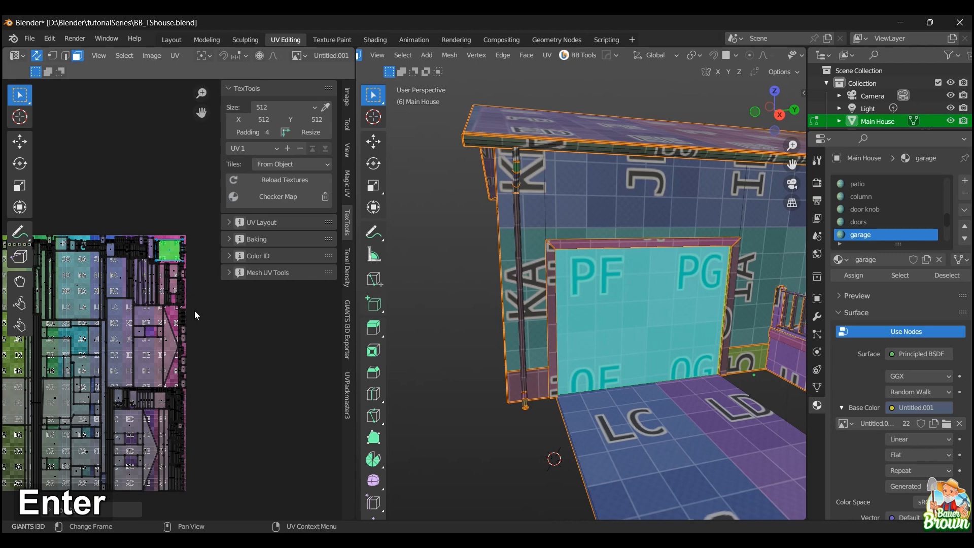
# - Examine the grid orientation on the porch and front wall, selecting the glass of the window above the porch
pyautogui.scroll(-5, 435, 324)
pyautogui.moveTo(637, 351); pyautogui.dragTo(583, 379, button='middle')
pyautogui.scroll(-1, 606, 350)
pyautogui.scroll(-1, 636, 364)
pyautogui.scroll(3, 587, 362)
pyautogui.scroll(2, 583, 378)
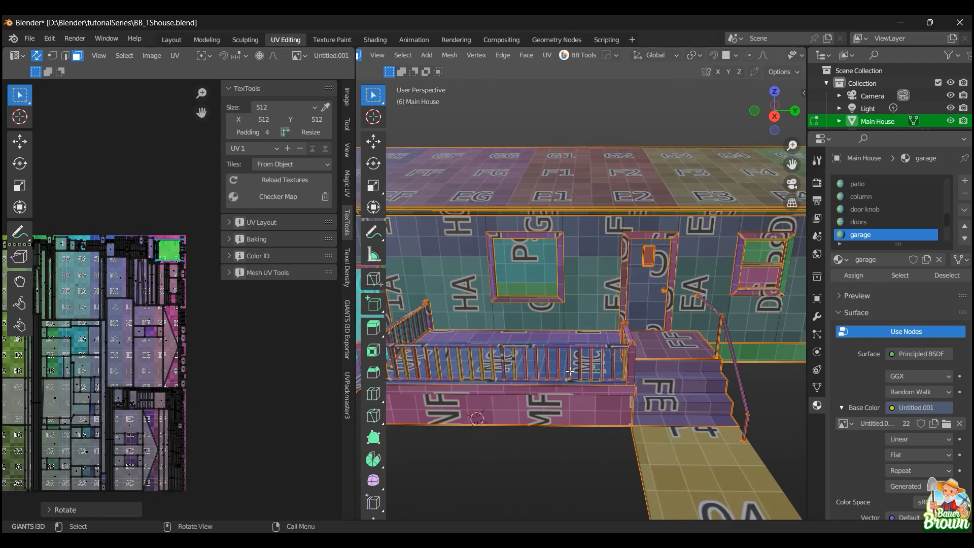
pyautogui.click(526, 269)
pyautogui.keyDown('shift'); pyautogui.moveTo(654, 307); pyautogui.dragTo(633, 338, button='middle'); pyautogui.keyUp('shift')
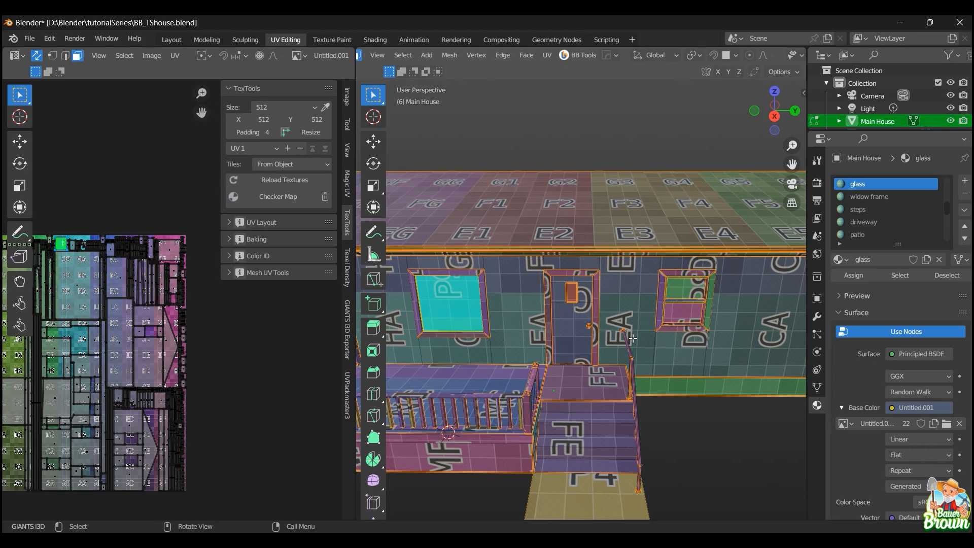
pyautogui.moveTo(633, 338); pyautogui.dragTo(608, 263, button='middle')
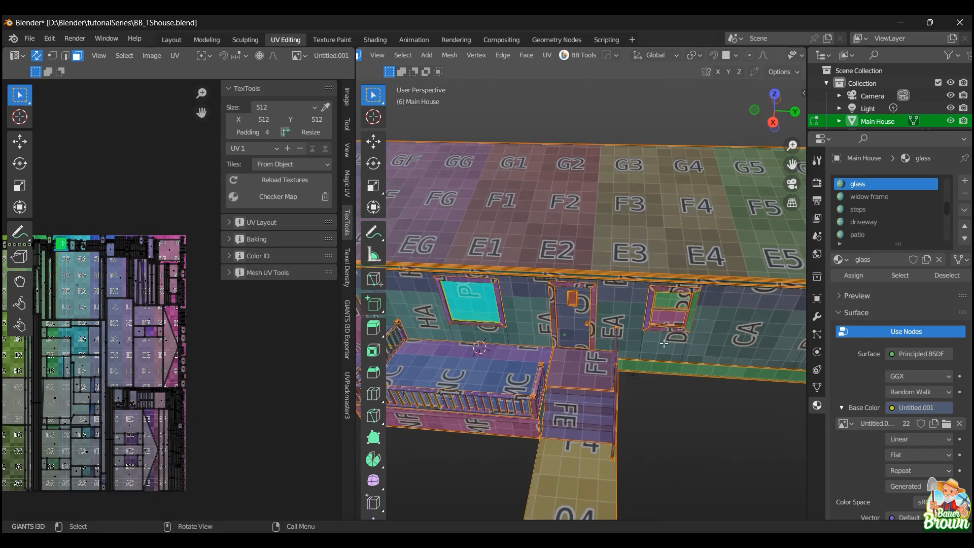
pyautogui.scroll(-5, 632, 393)
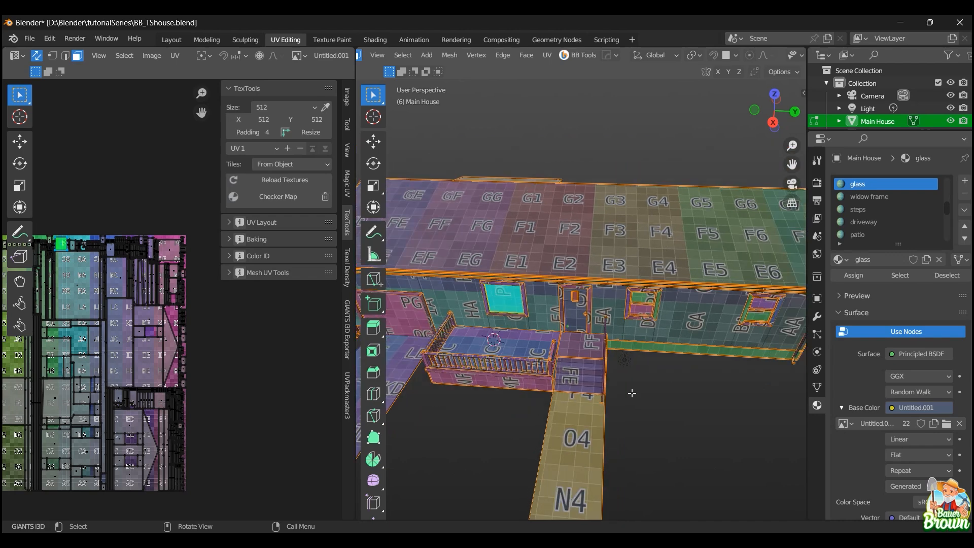
# - Select the trim faces around both gable-wall windows one by one to locate their islands in the UV layout
pyautogui.moveTo(657, 394); pyautogui.dragTo(594, 301, button='middle')
pyautogui.scroll(3, 612, 414)
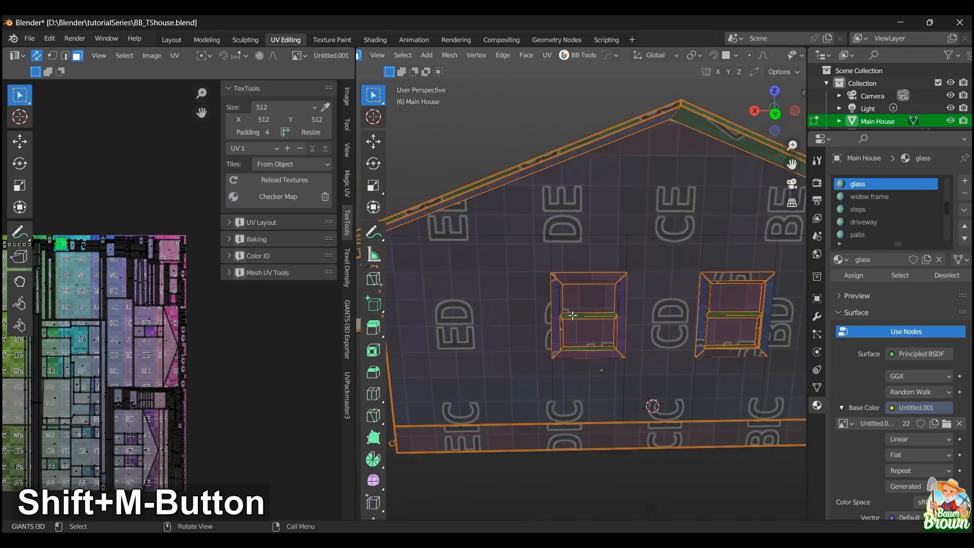
pyautogui.click(556, 314)
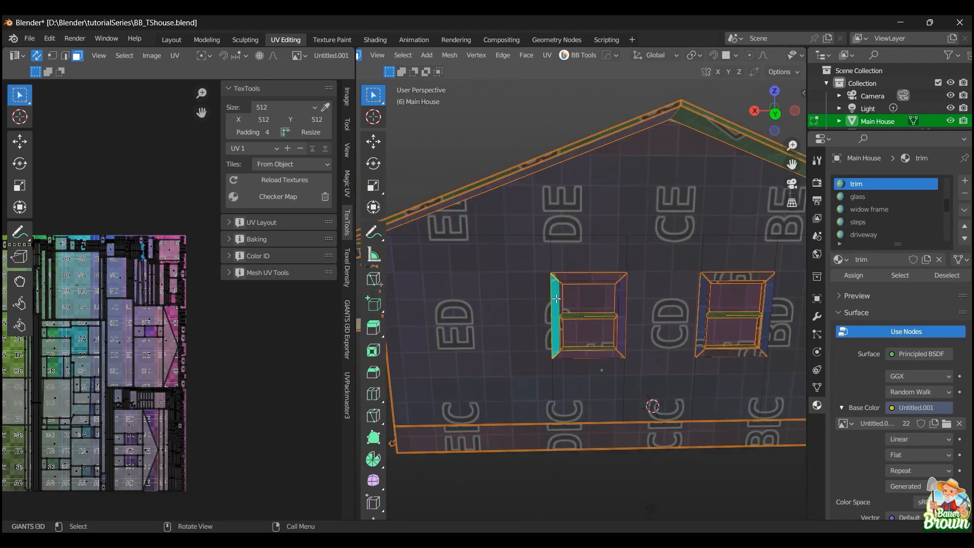
pyautogui.click(594, 279)
pyautogui.click(622, 315)
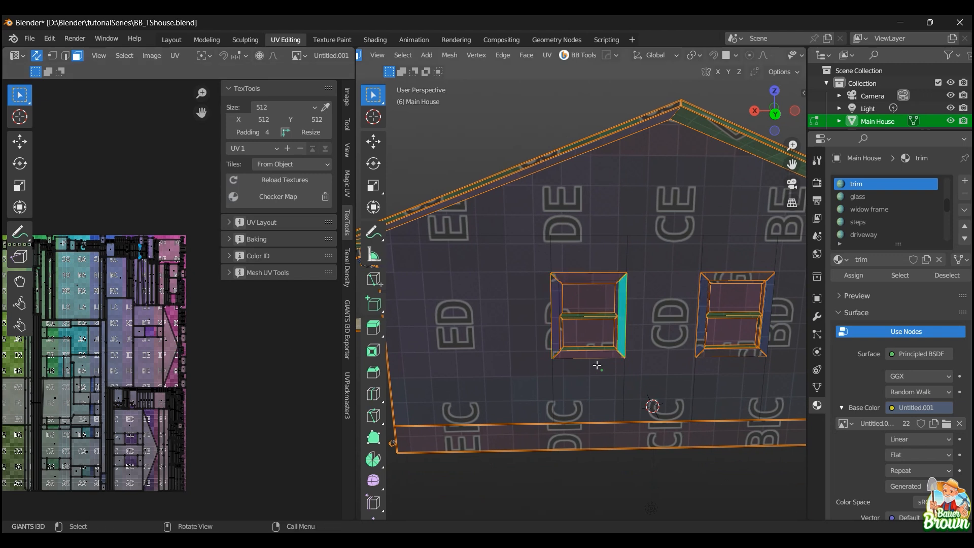
pyautogui.click(588, 355)
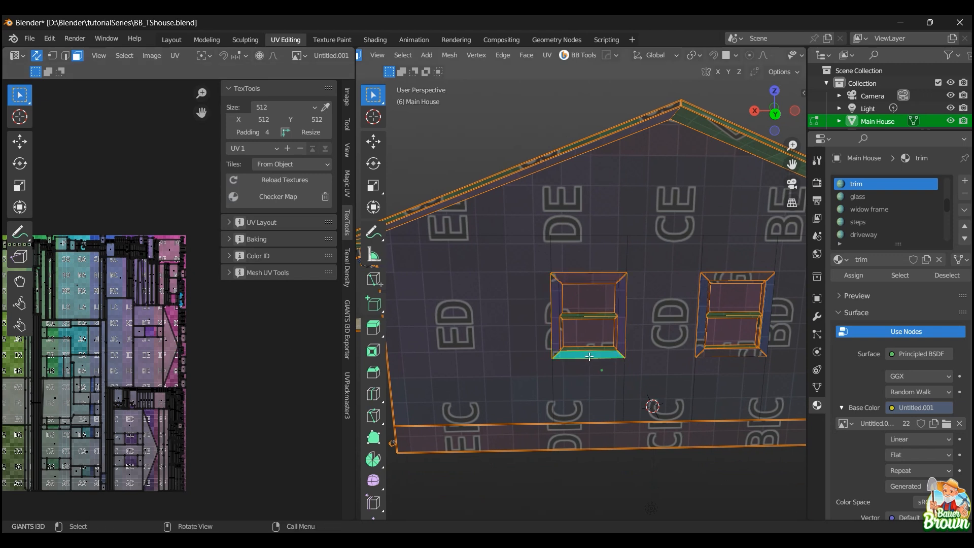
pyautogui.click(702, 300)
pyautogui.click(719, 279)
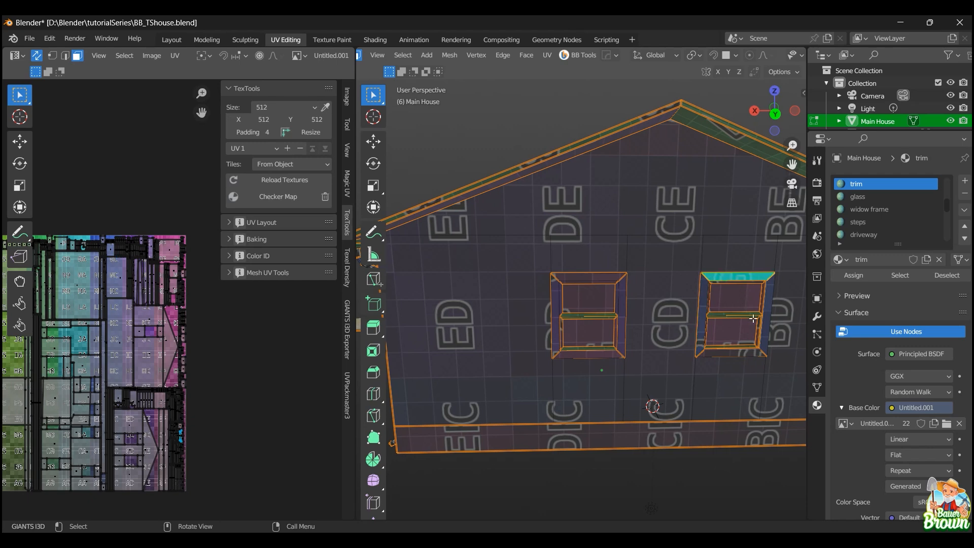
pyautogui.click(770, 315)
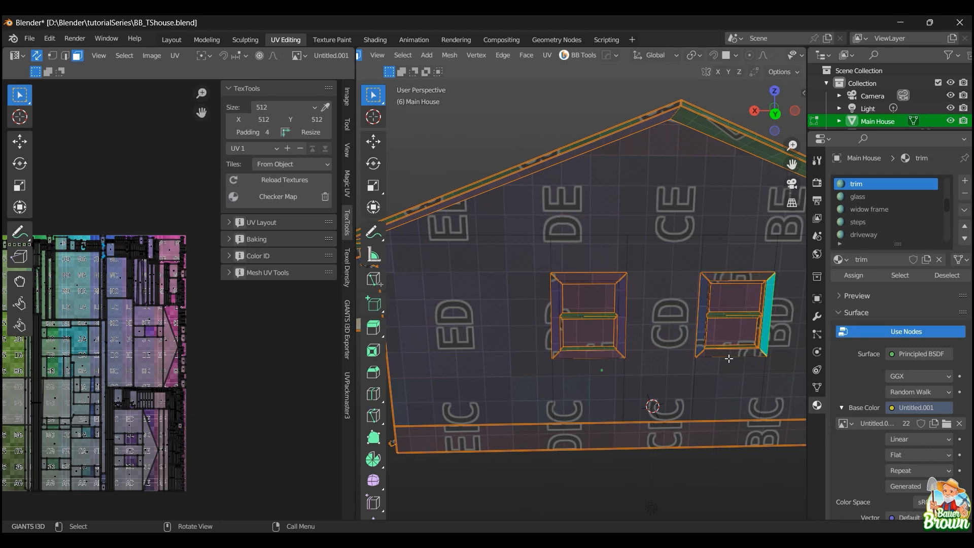
pyautogui.click(729, 354)
# - Examine how the grid texture lies on the rear wall and its window trim
pyautogui.moveTo(608, 354); pyautogui.dragTo(650, 349, button='middle')
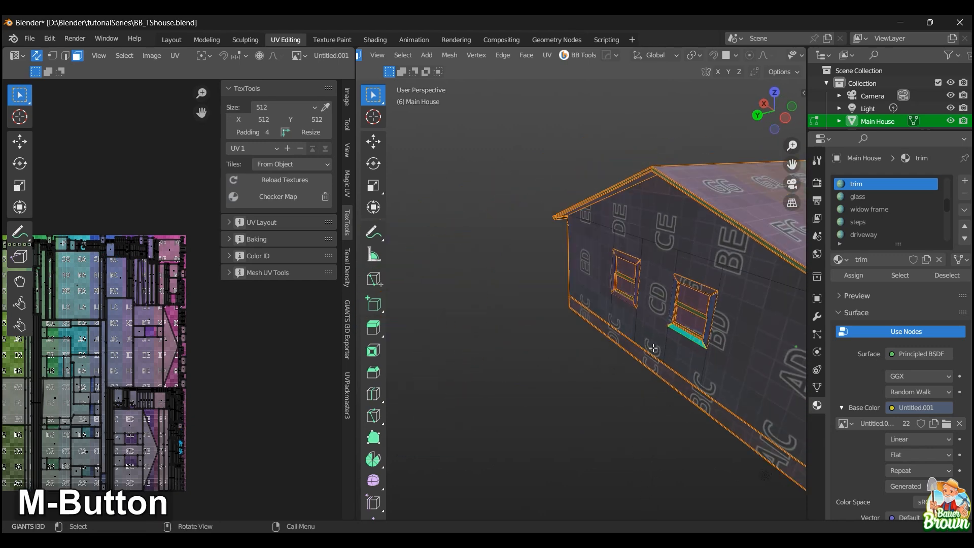
pyautogui.scroll(-4, 650, 349)
pyautogui.keyDown('shift'); pyautogui.moveTo(698, 372); pyautogui.dragTo(612, 360, button='middle'); pyautogui.keyUp('shift')
pyautogui.scroll(3, 611, 379)
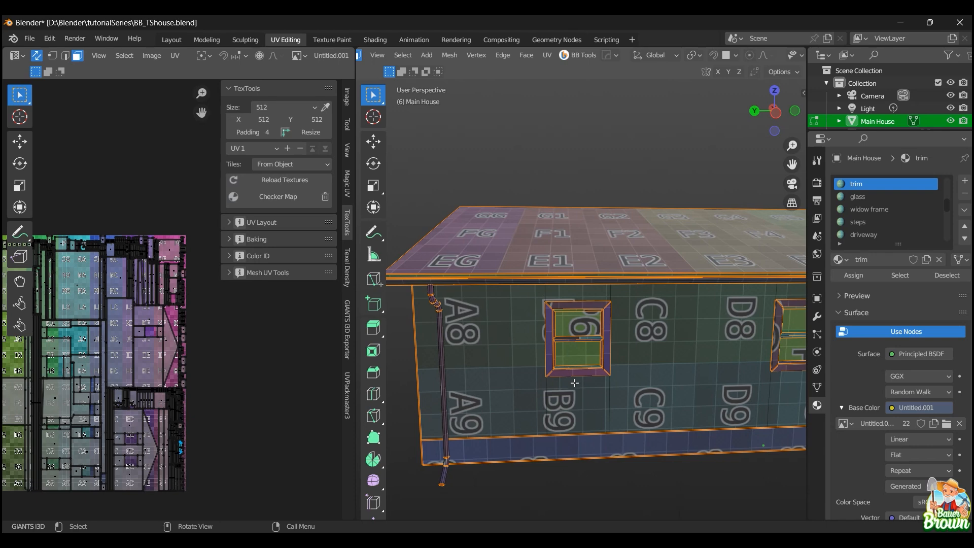
# - Select the siding faces around the two small windows on the long wall beside the covered patio
pyautogui.scroll(-4, 574, 383)
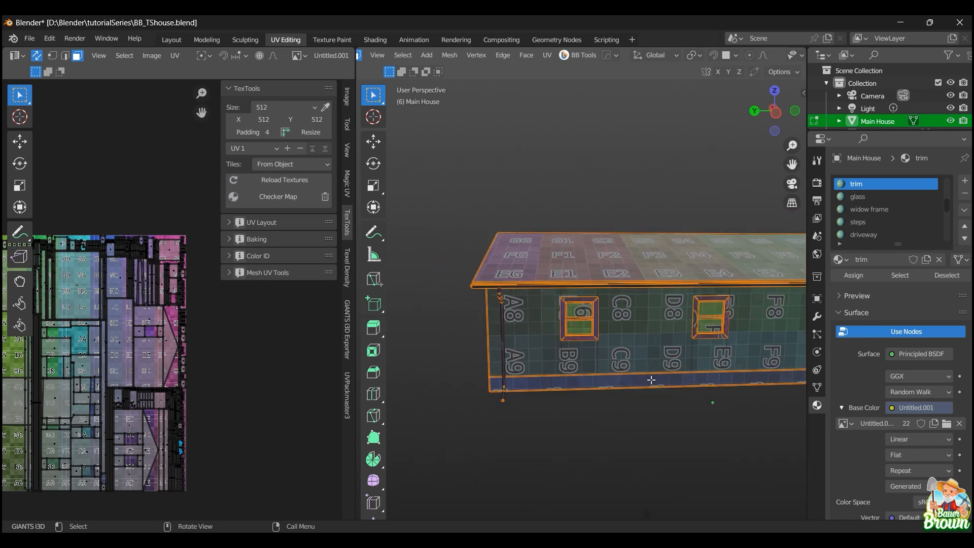
pyautogui.click(546, 351)
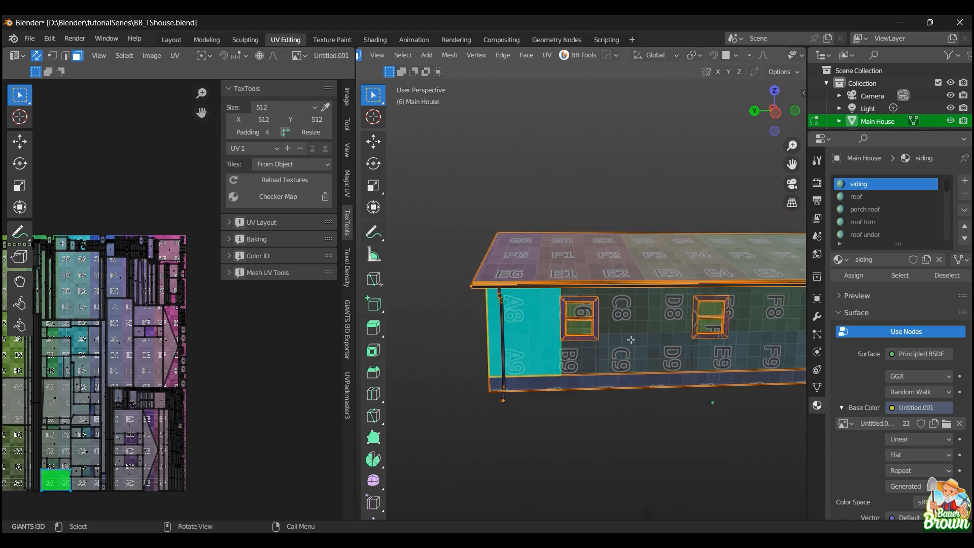
pyautogui.keyDown('shift'); pyautogui.click(595, 352); pyautogui.keyUp('shift')
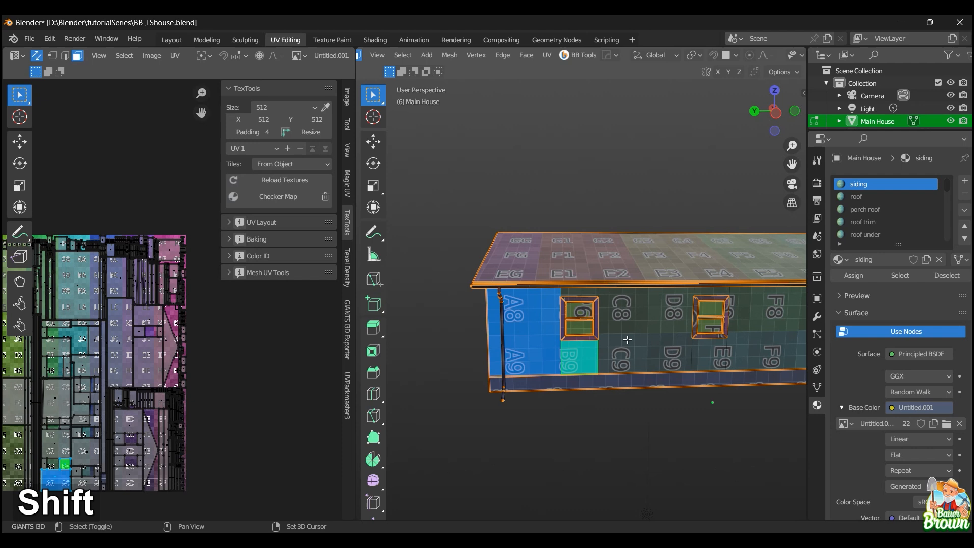
pyautogui.keyDown('shift'); pyautogui.click(596, 300); pyautogui.keyUp('shift')
pyautogui.keyDown('shift'); pyautogui.click(581, 300); pyautogui.keyUp('shift')
pyautogui.keyDown('shift'); pyautogui.click(581, 293); pyautogui.keyUp('shift')
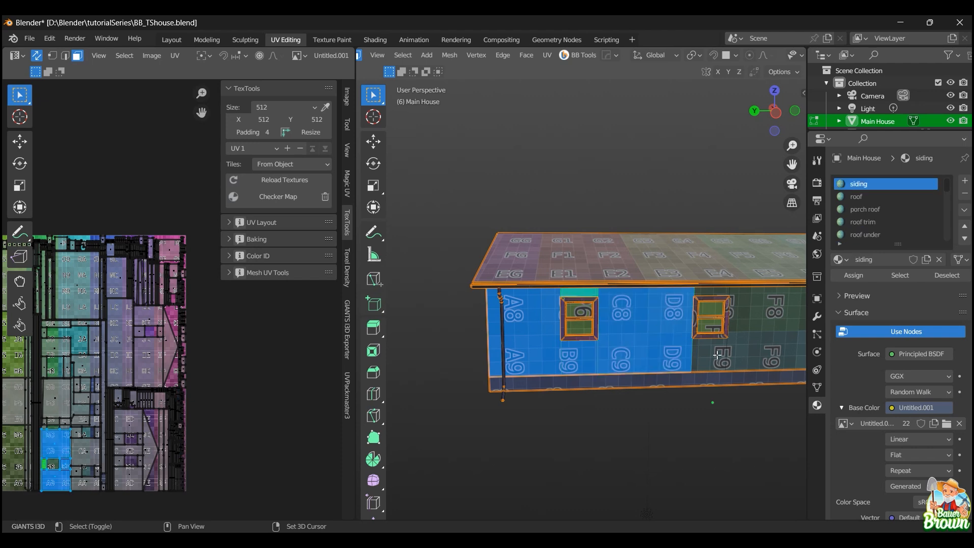
pyautogui.keyDown('shift'); pyautogui.click(718, 349); pyautogui.keyUp('shift')
pyautogui.keyDown('shift'); pyautogui.click(740, 338); pyautogui.keyUp('shift')
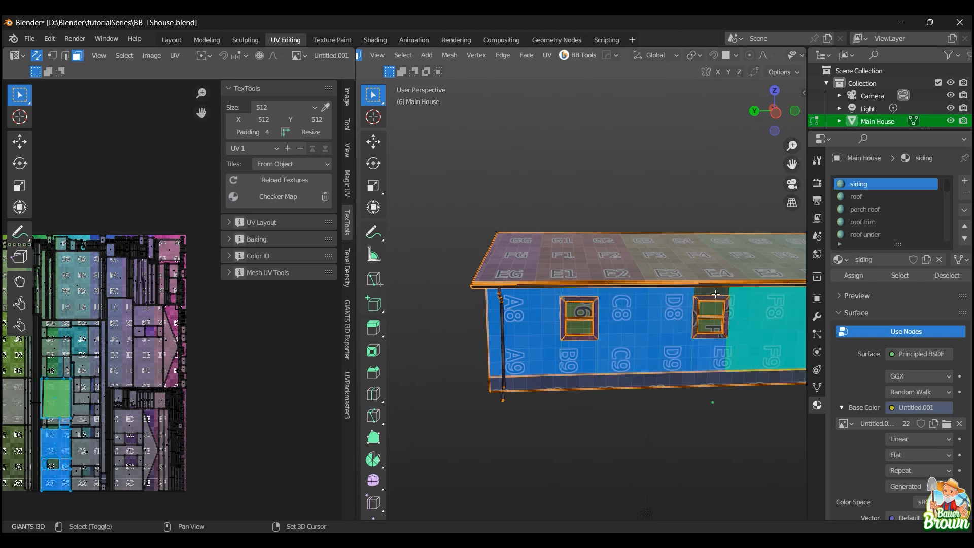
pyautogui.keyDown('shift'); pyautogui.click(715, 295); pyautogui.keyUp('shift')
# - Add the siding faces around the wide window and the door under the patio roof to the selection
pyautogui.keyDown('shift'); pyautogui.moveTo(711, 341); pyautogui.dragTo(566, 347, button='middle'); pyautogui.keyUp('shift')
pyautogui.keyDown('shift'); pyautogui.click(697, 363); pyautogui.keyUp('shift')
pyautogui.moveTo(697, 364); pyautogui.dragTo(680, 357, button='middle')
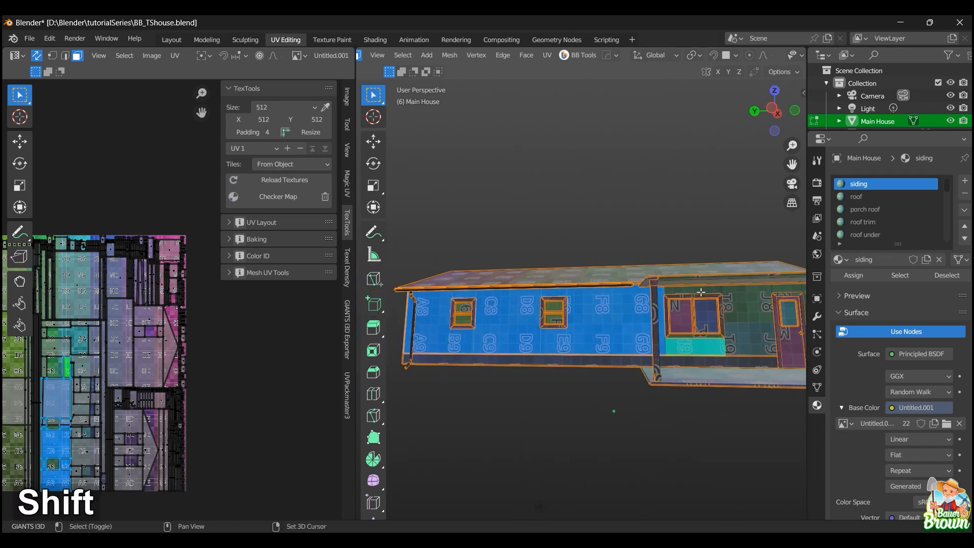
pyautogui.keyDown('shift'); pyautogui.click(744, 323); pyautogui.keyUp('shift')
pyautogui.keyDown('shift'); pyautogui.moveTo(719, 333); pyautogui.dragTo(694, 346, button='middle'); pyautogui.keyUp('shift')
pyautogui.scroll(3, 695, 346)
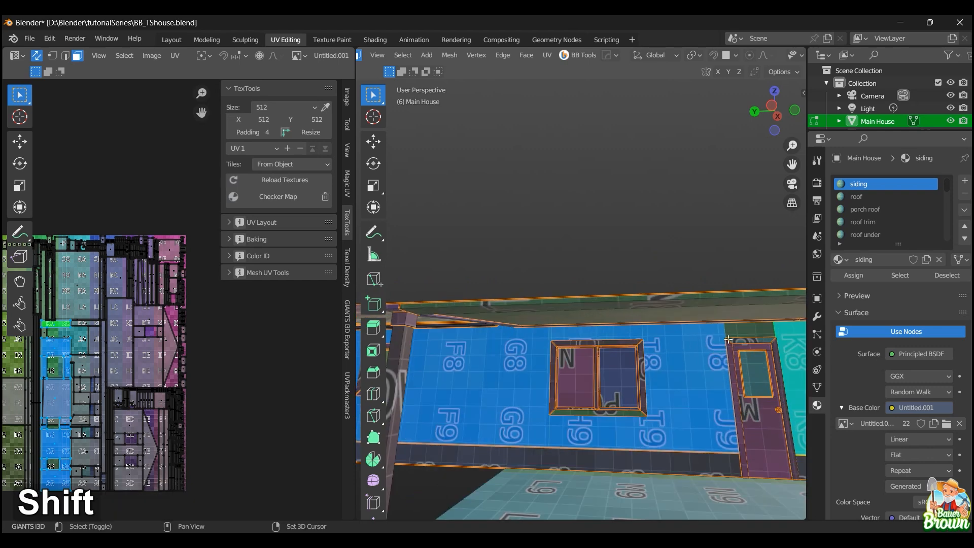
pyautogui.keyDown('shift'); pyautogui.click(743, 333); pyautogui.keyUp('shift')
pyautogui.scroll(-3, 660, 366)
pyautogui.moveTo(568, 399); pyautogui.dragTo(549, 414, button='middle')
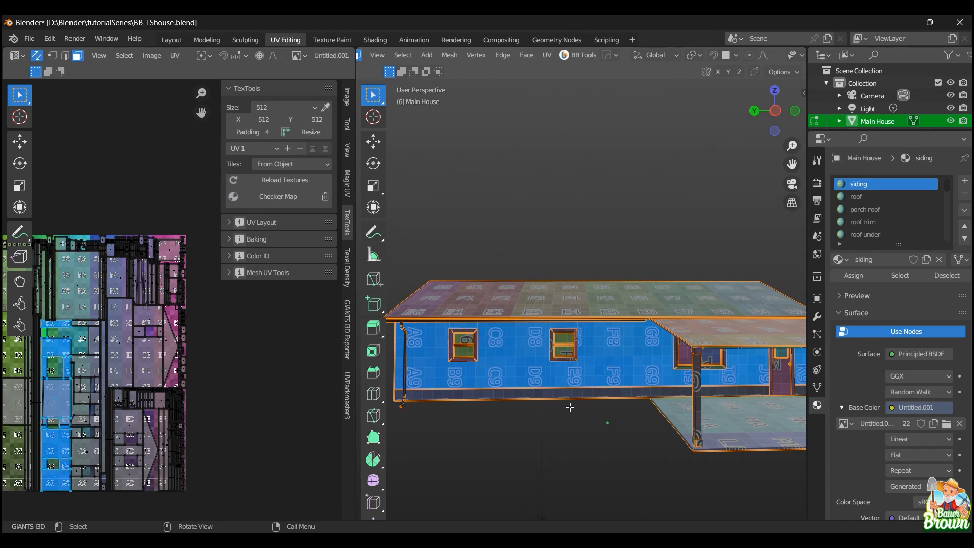
# - Rotate the UVs of the selected patio-side wall faces by 90 degrees
pyautogui.scroll(-2, 533, 401)
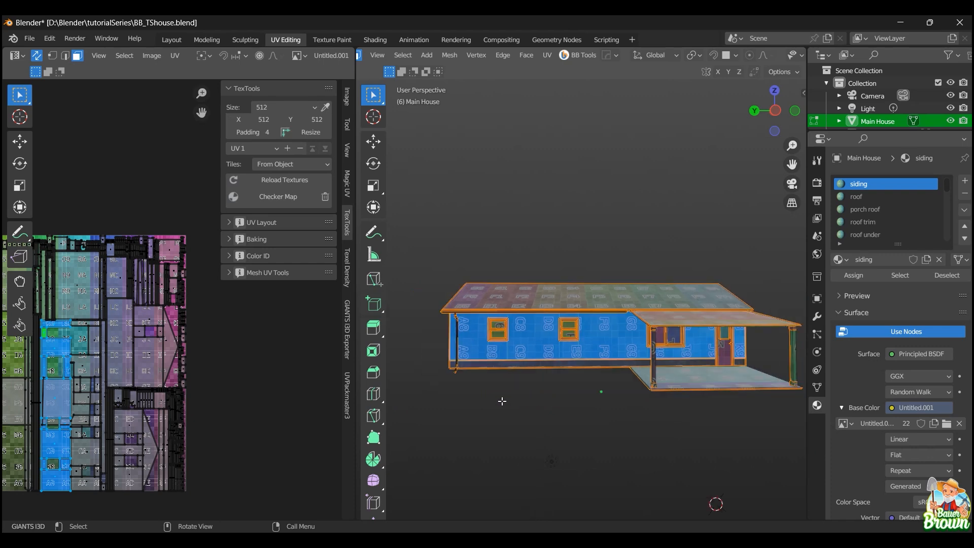
pyautogui.moveTo(502, 402); pyautogui.dragTo(606, 426, button='middle')
pyautogui.scroll(-1, 571, 420)
pyautogui.scroll(4, 562, 422)
pyautogui.moveTo(550, 409); pyautogui.dragTo(568, 401, button='middle')
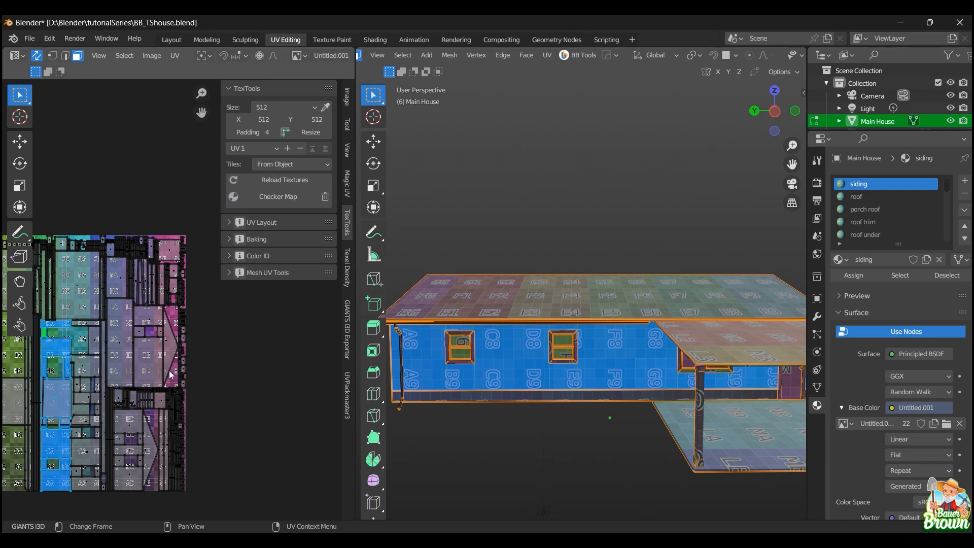
pyautogui.scroll(2, 140, 370)
pyautogui.keyDown('shift'); pyautogui.moveTo(113, 399); pyautogui.dragTo(169, 274, button='middle'); pyautogui.keyUp('shift')
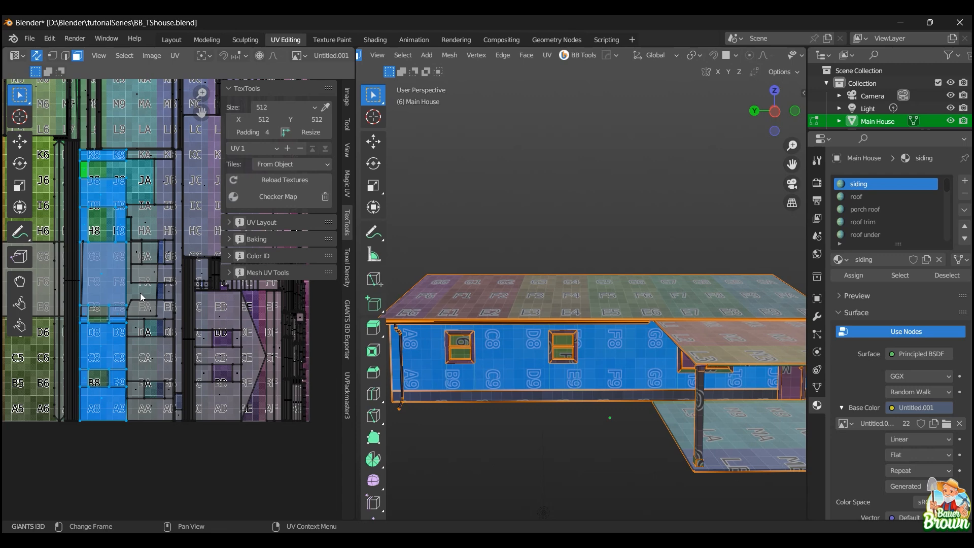
pyautogui.press('r')
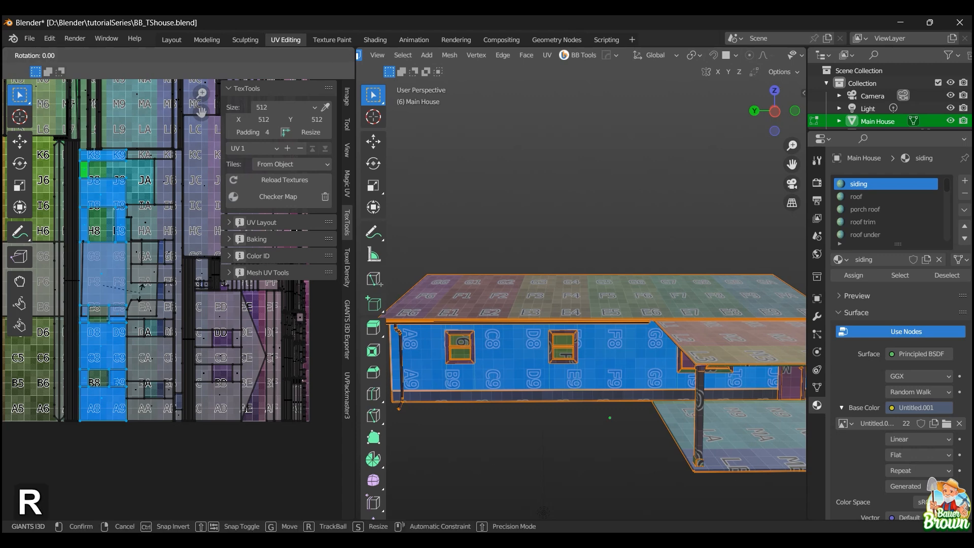
pyautogui.press('KP_9')
pyautogui.press('KP_0')
pyautogui.press('Return')
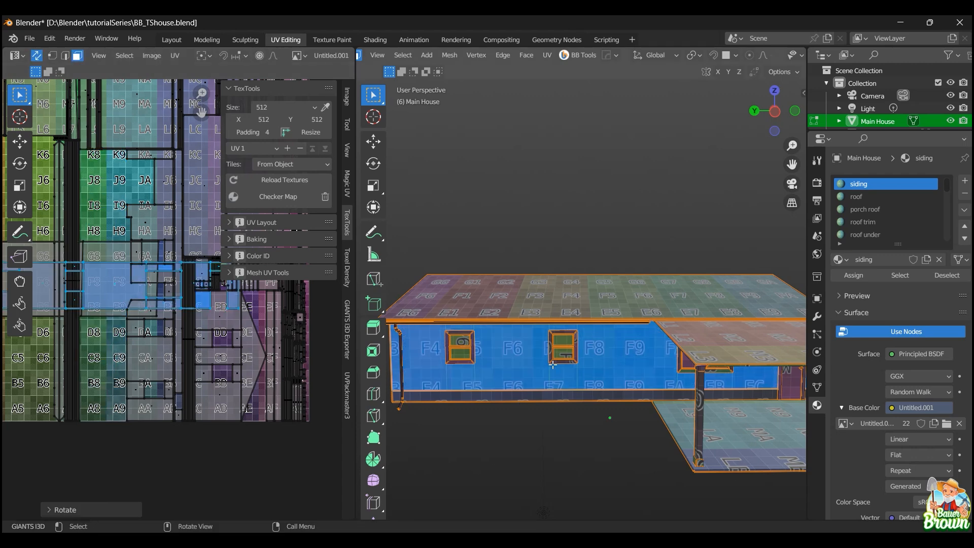
# - Select all siding faces of the gable end wall next to the patio, including those around its window
pyautogui.scroll(-4, 601, 335)
pyautogui.moveTo(602, 335); pyautogui.dragTo(622, 375, button='middle')
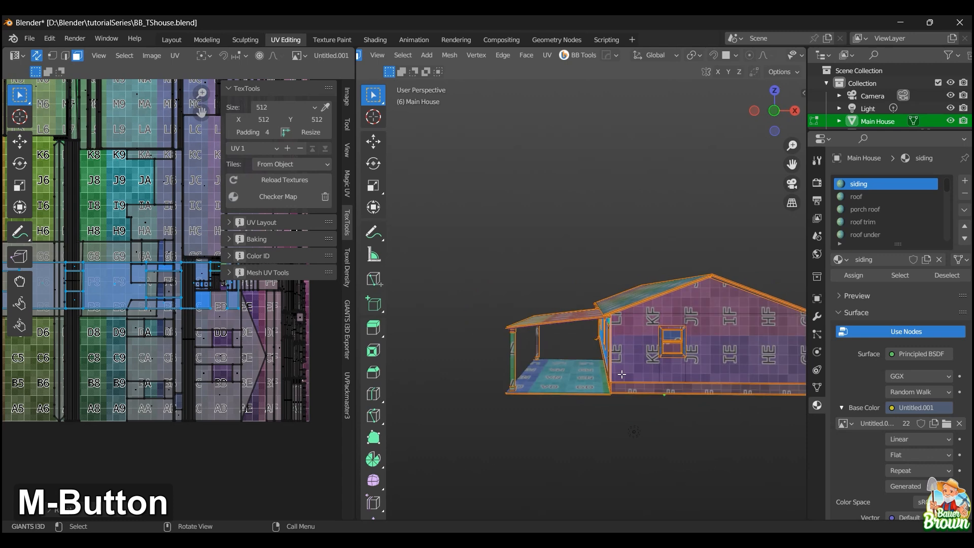
pyautogui.click(622, 367)
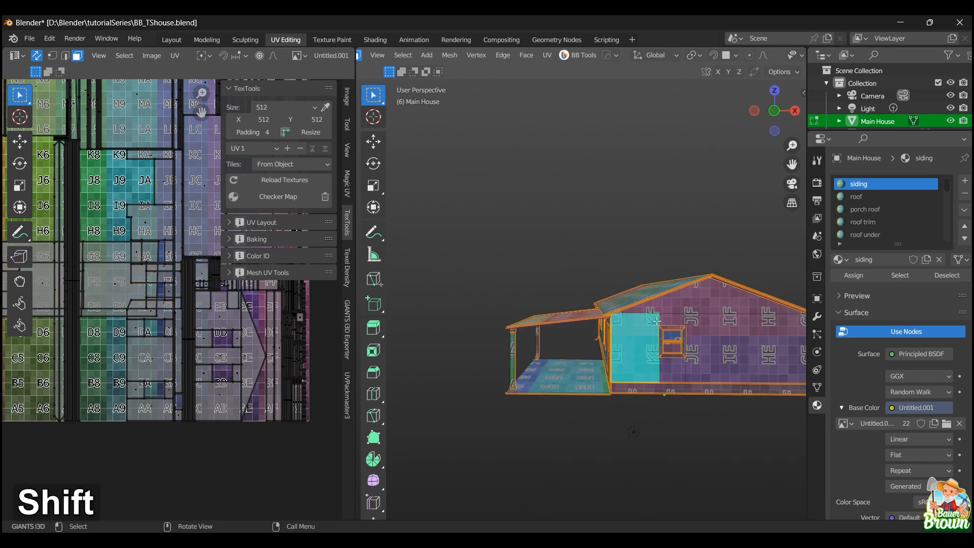
pyautogui.keyDown('shift'); pyautogui.click(685, 310); pyautogui.keyUp('shift')
pyautogui.keyDown('shift'); pyautogui.click(677, 323); pyautogui.keyUp('shift')
pyautogui.keyDown('shift'); pyautogui.click(679, 366); pyautogui.keyUp('shift')
pyautogui.keyDown('shift'); pyautogui.click(704, 338); pyautogui.keyUp('shift')
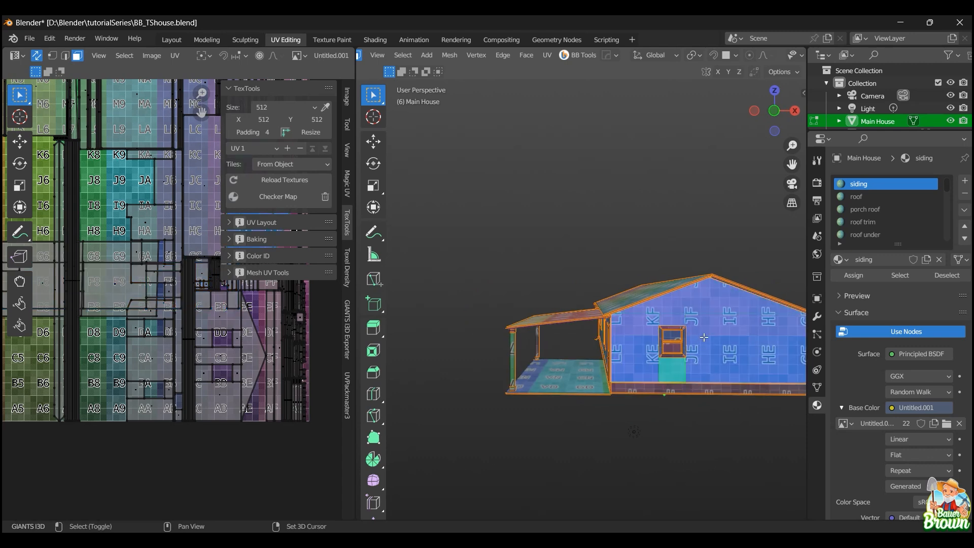
pyautogui.keyDown('shift'); pyautogui.moveTo(737, 366); pyautogui.dragTo(629, 393, button='middle'); pyautogui.keyUp('shift')
pyautogui.scroll(4, 629, 393)
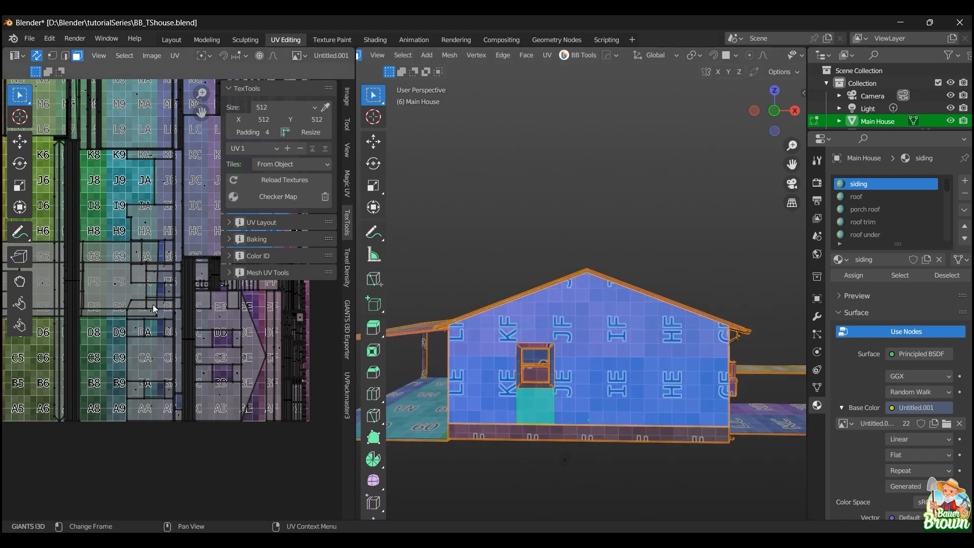
# - Rotate the gable wall's UVs by 90 degrees and again by 180 degrees so the checker text reads upright
pyautogui.scroll(-2, 153, 304)
pyautogui.press('r')
pyautogui.press('KP_9')
pyautogui.press('KP_0')
pyautogui.press('Return')
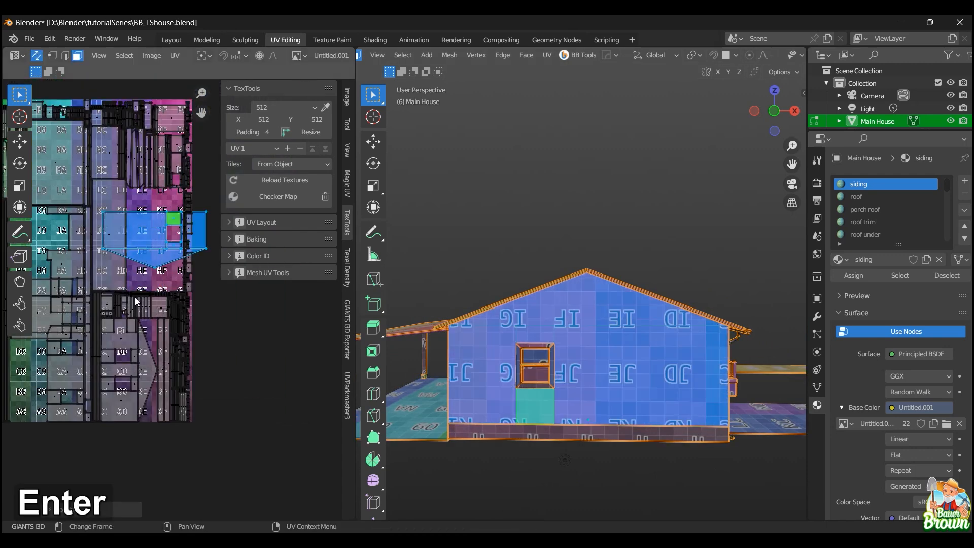
pyautogui.write('r')
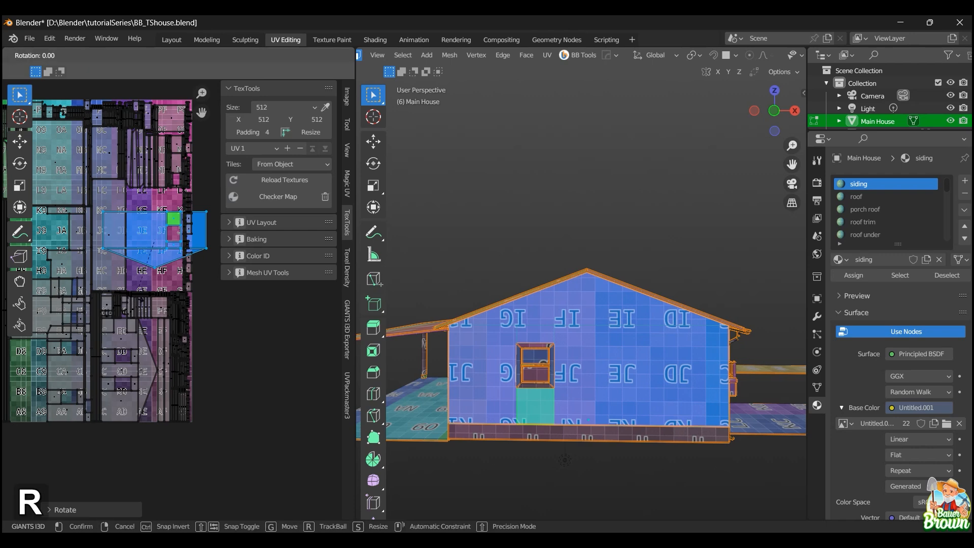
pyautogui.write('180')
pyautogui.press('Return')
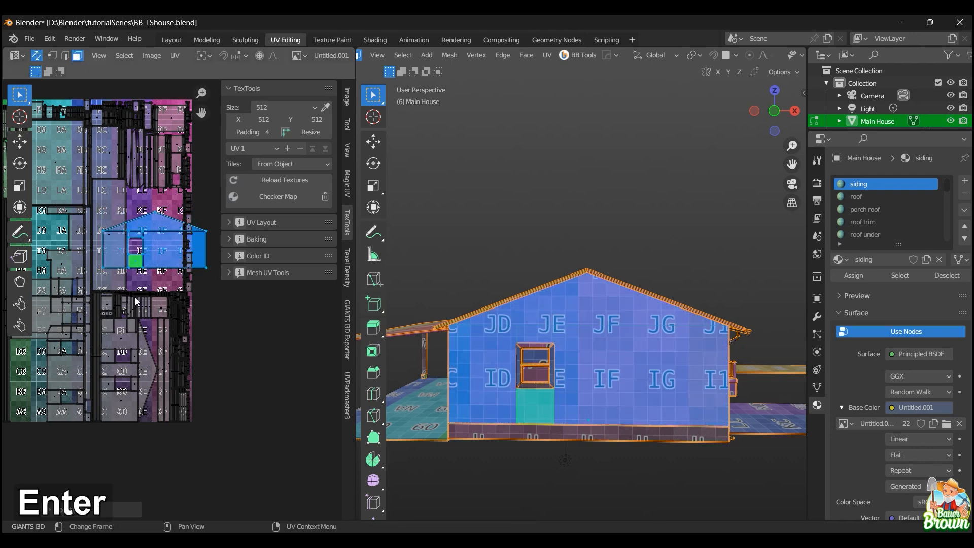
# - Examine the rotated gable wall's position in the UV layout with the UV editor temporarily maximized
pyautogui.moveTo(456, 355); pyautogui.dragTo(583, 345, button='middle')
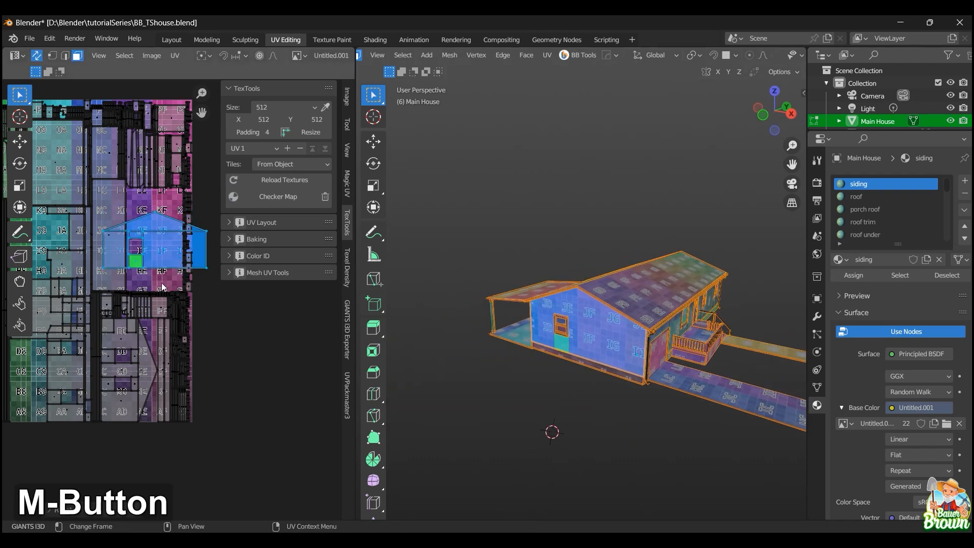
pyautogui.scroll(4, 162, 287)
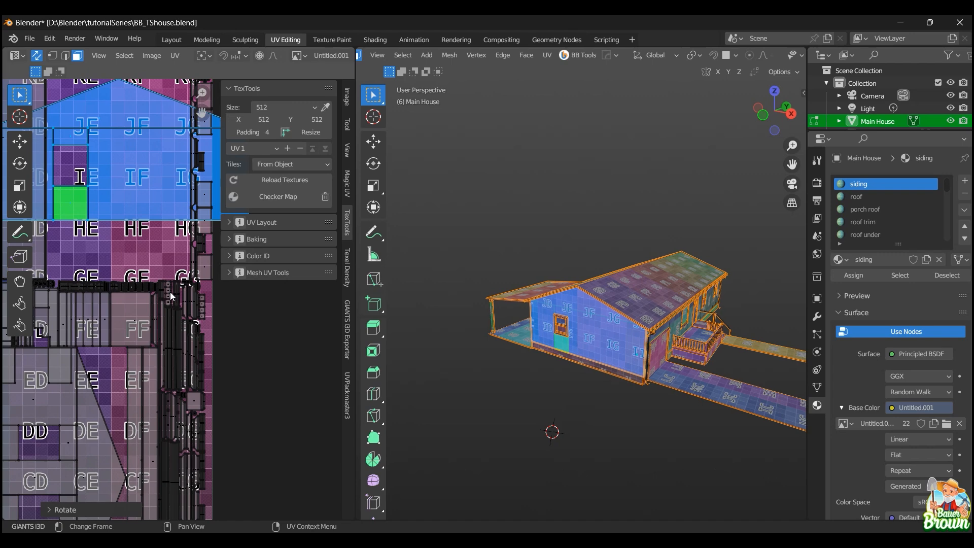
pyautogui.scroll(-4, 171, 296)
pyautogui.hotkey('ctrl', 'space')
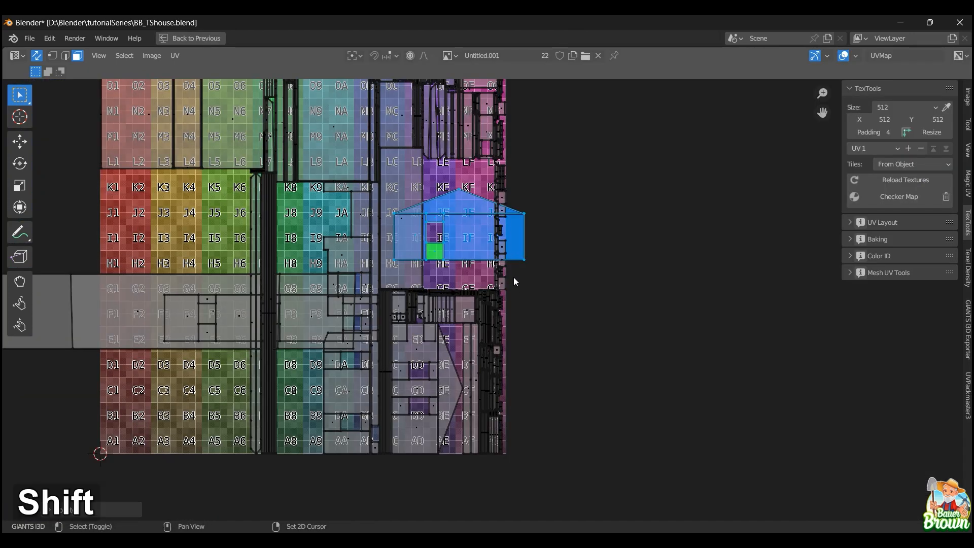
pyautogui.keyDown('shift'); pyautogui.moveTo(515, 281); pyautogui.dragTo(573, 348, button='middle'); pyautogui.keyUp('shift')
pyautogui.scroll(2, 575, 345)
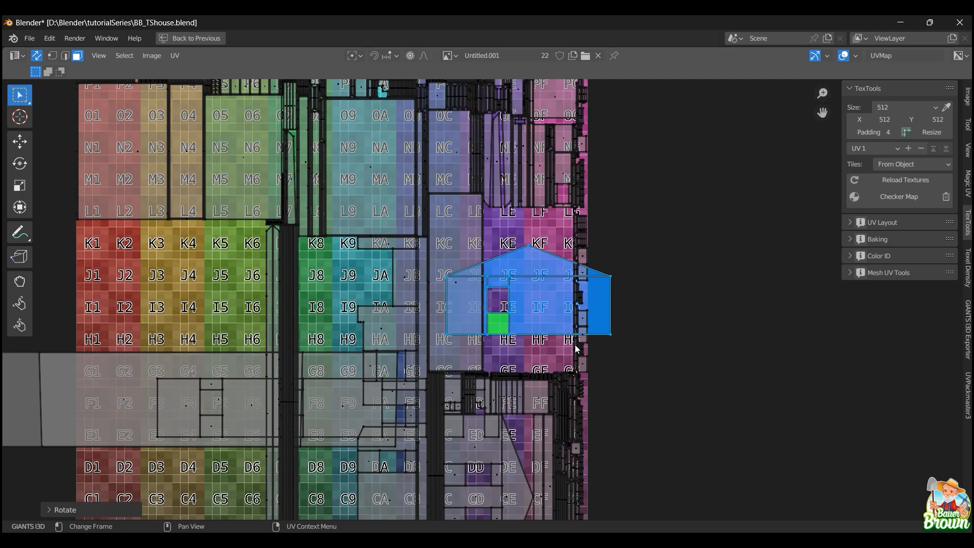
pyautogui.scroll(-3, 574, 345)
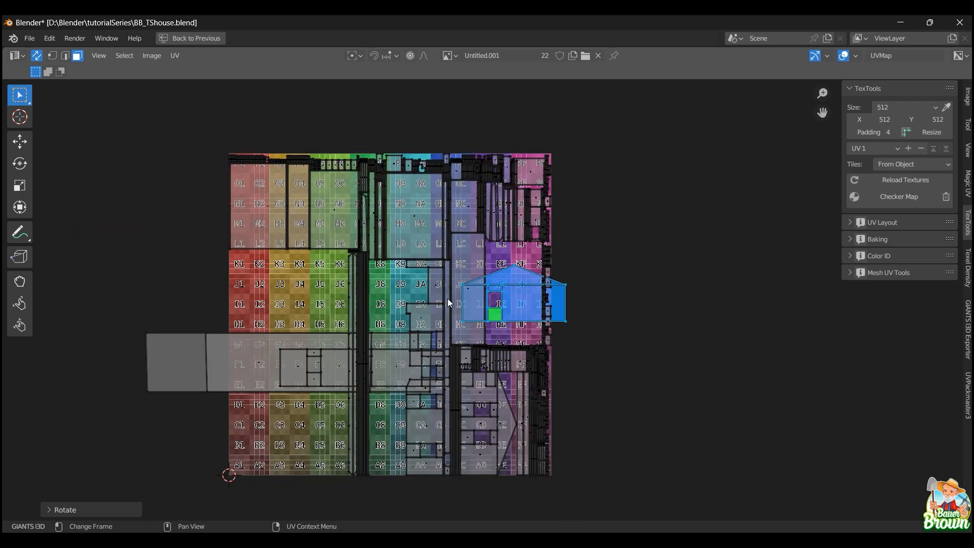
pyautogui.hotkey('ctrl', 'space')
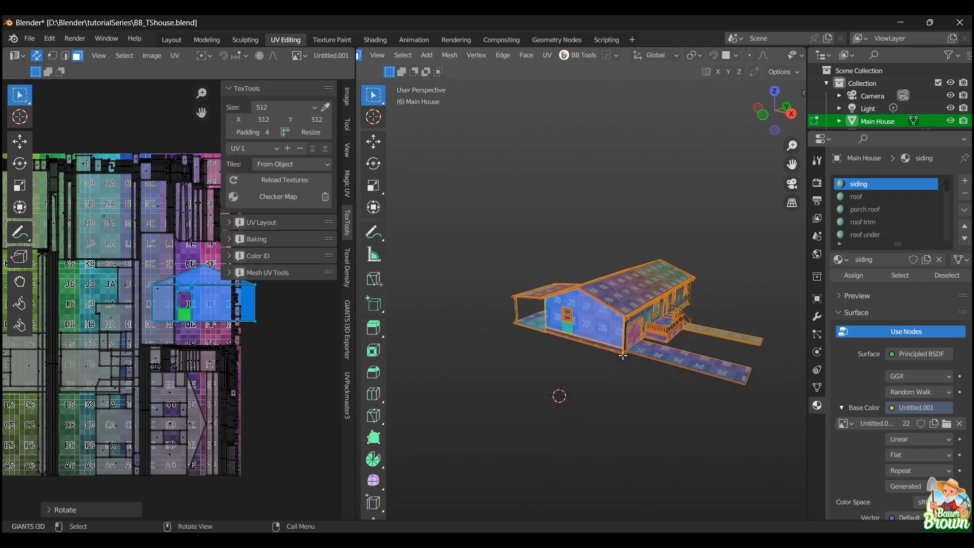
# - Select the front wall's siding faces around the garage door and the window behind the railed porch
pyautogui.moveTo(623, 355); pyautogui.dragTo(490, 346, button='middle')
pyautogui.scroll(6, 484, 372)
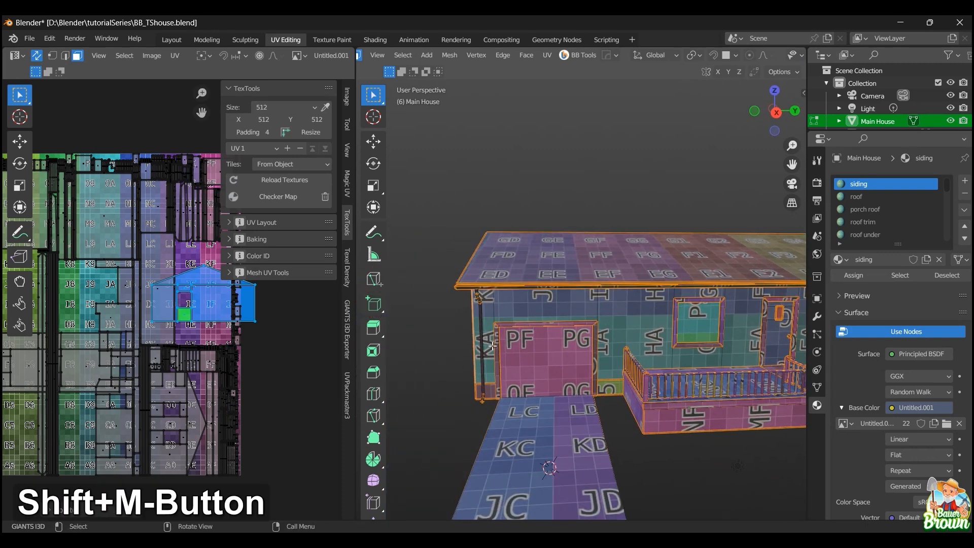
pyautogui.keyDown('shift'); pyautogui.click(569, 313); pyautogui.keyUp('shift')
pyautogui.keyDown('shift'); pyautogui.click(668, 354); pyautogui.keyUp('shift')
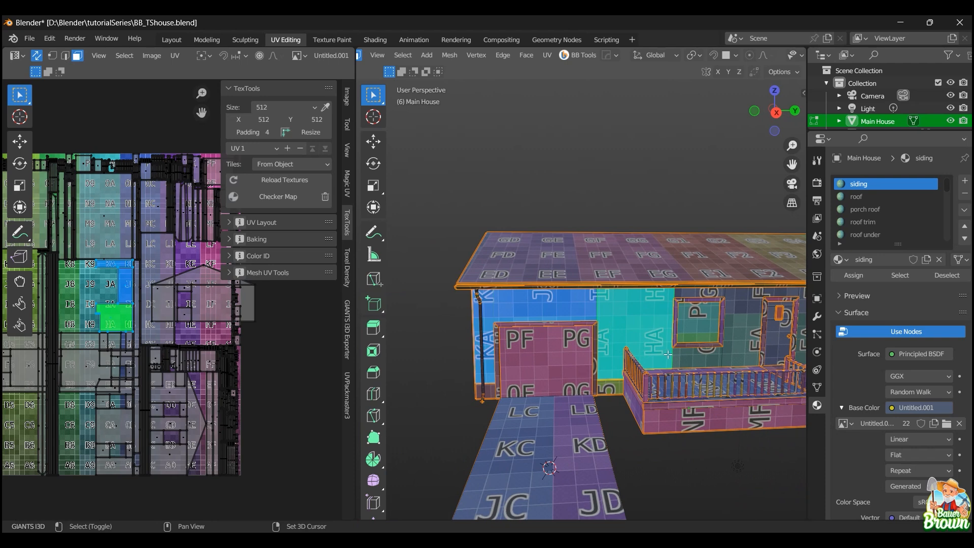
pyautogui.keyDown('shift'); pyautogui.click(699, 355); pyautogui.keyUp('shift')
pyautogui.keyDown('shift'); pyautogui.click(707, 294); pyautogui.keyUp('shift')
pyautogui.keyDown('shift'); pyautogui.click(744, 315); pyautogui.keyUp('shift')
pyautogui.scroll(-2, 740, 343)
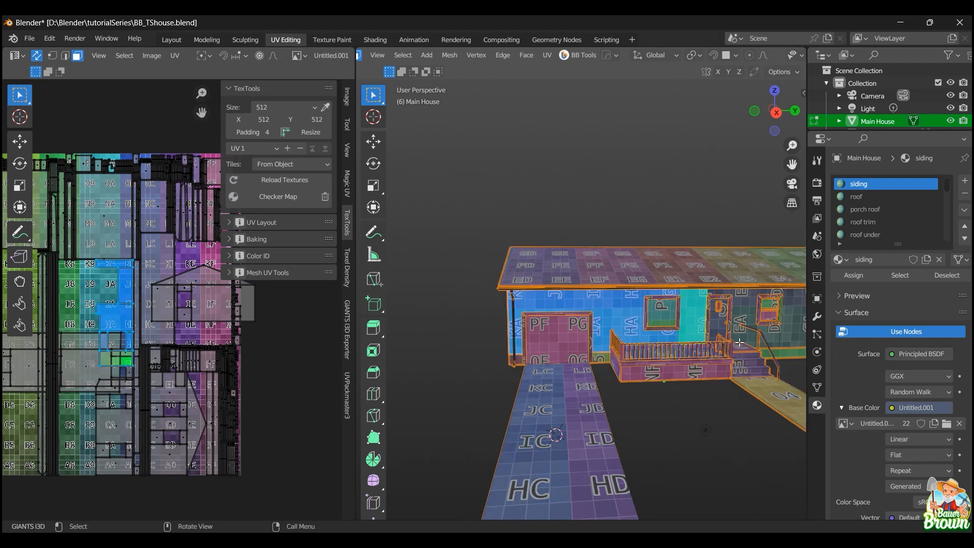
# - Add the siding faces around the front door and the two windows beyond it to the front wall selection
pyautogui.moveTo(739, 342); pyautogui.dragTo(616, 303, button='middle')
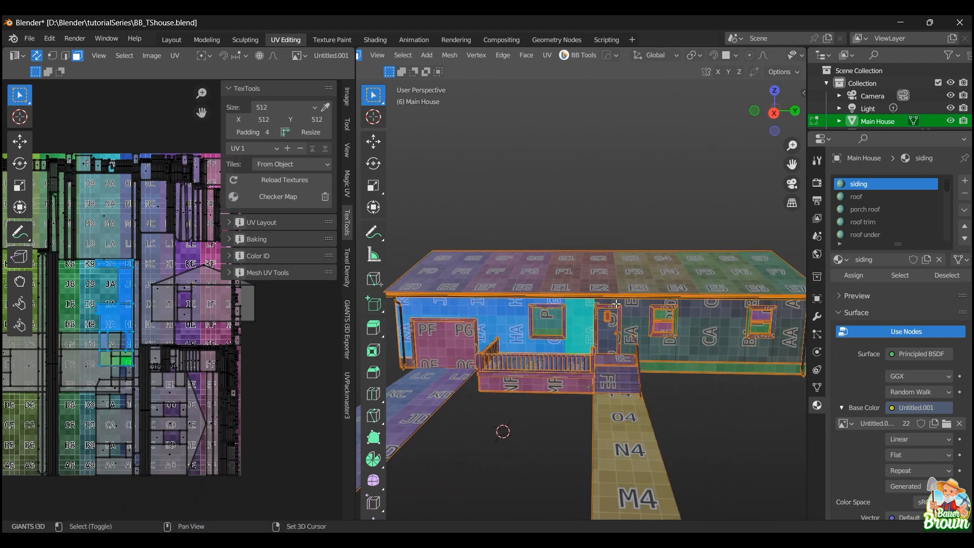
pyautogui.keyDown('shift'); pyautogui.click(616, 303); pyautogui.keyUp('shift')
pyautogui.keyDown('shift'); pyautogui.click(636, 326); pyautogui.keyUp('shift')
pyautogui.keyDown('shift'); pyautogui.click(657, 346); pyautogui.keyUp('shift')
pyautogui.keyDown('shift'); pyautogui.click(684, 340); pyautogui.keyUp('shift')
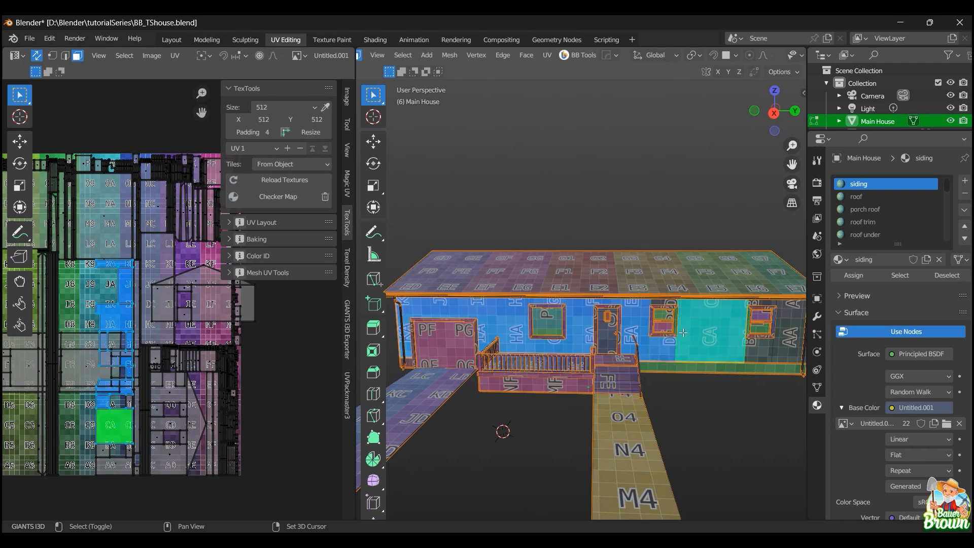
pyautogui.keyDown('shift'); pyautogui.click(669, 302); pyautogui.keyUp('shift')
pyautogui.keyDown('shift'); pyautogui.moveTo(669, 303); pyautogui.dragTo(615, 356, button='middle'); pyautogui.keyUp('shift')
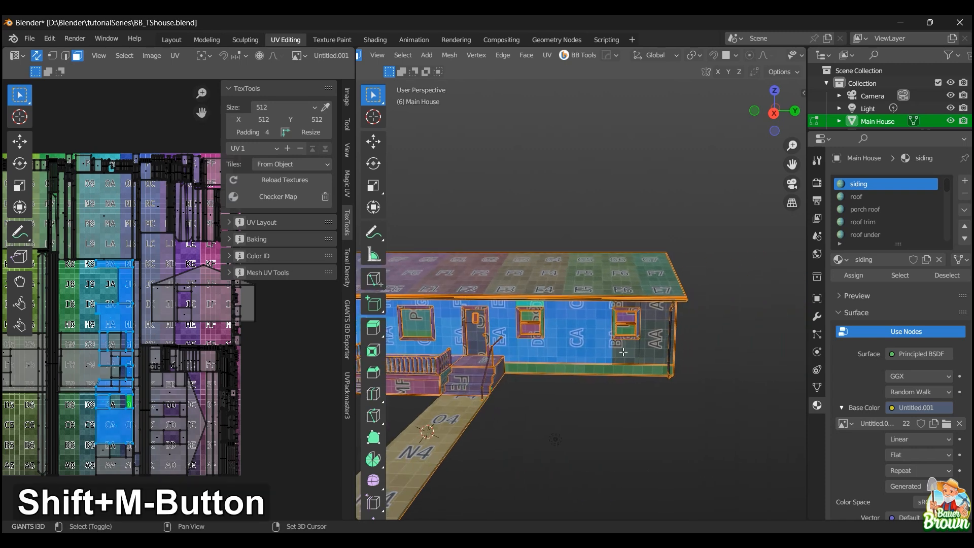
pyautogui.keyDown('shift'); pyautogui.click(658, 345); pyautogui.keyUp('shift')
pyautogui.keyDown('shift'); pyautogui.click(634, 307); pyautogui.keyUp('shift')
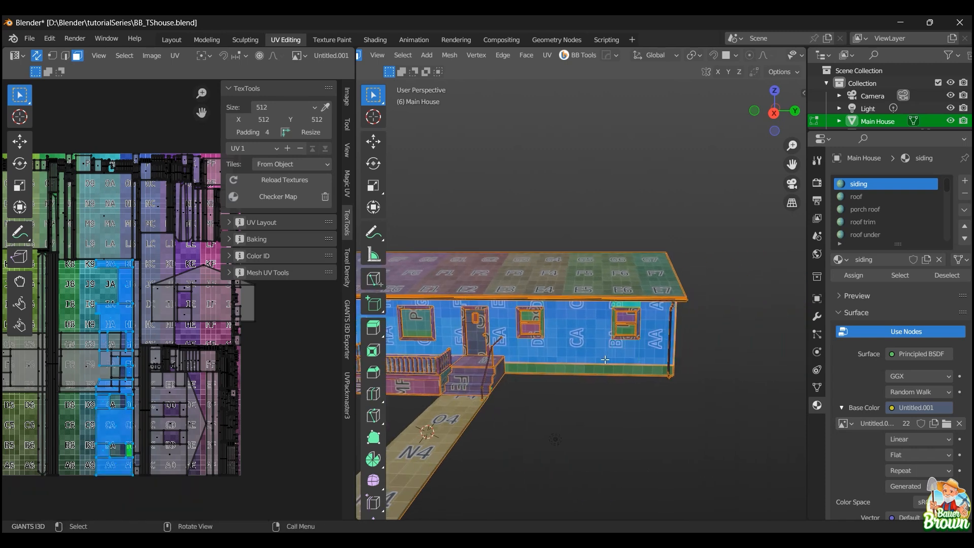
# - Rotate the selected front wall siding UVs by -90 degrees so the checker text reads upright
pyautogui.scroll(-2, 532, 366)
pyautogui.keyDown('shift'); pyautogui.moveTo(533, 365); pyautogui.dragTo(563, 376, button='middle'); pyautogui.keyUp('shift')
pyautogui.scroll(2, 562, 389)
pyautogui.keyDown('shift'); pyautogui.moveTo(564, 377); pyautogui.dragTo(589, 366, button='middle'); pyautogui.keyUp('shift')
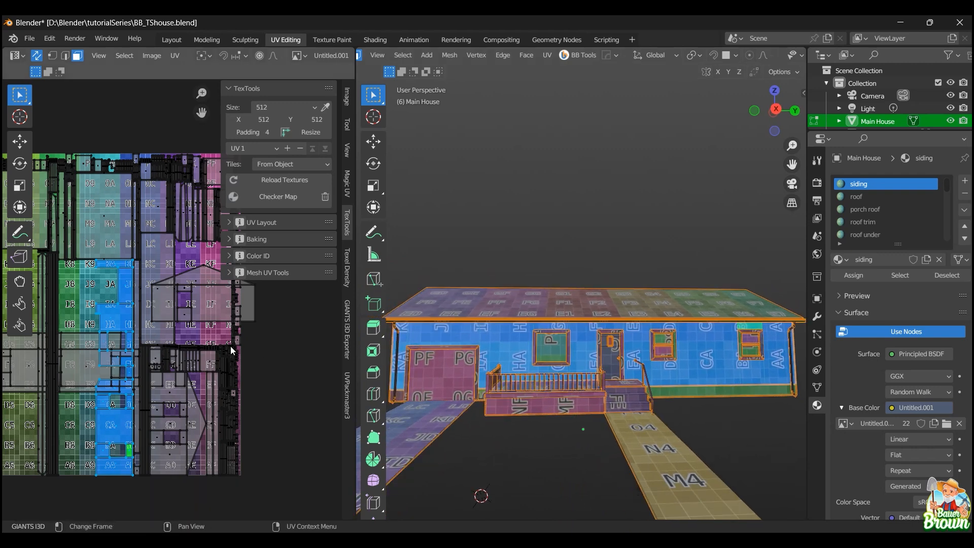
pyautogui.press('r')
pyautogui.press('KP_9')
pyautogui.press('KP_0')
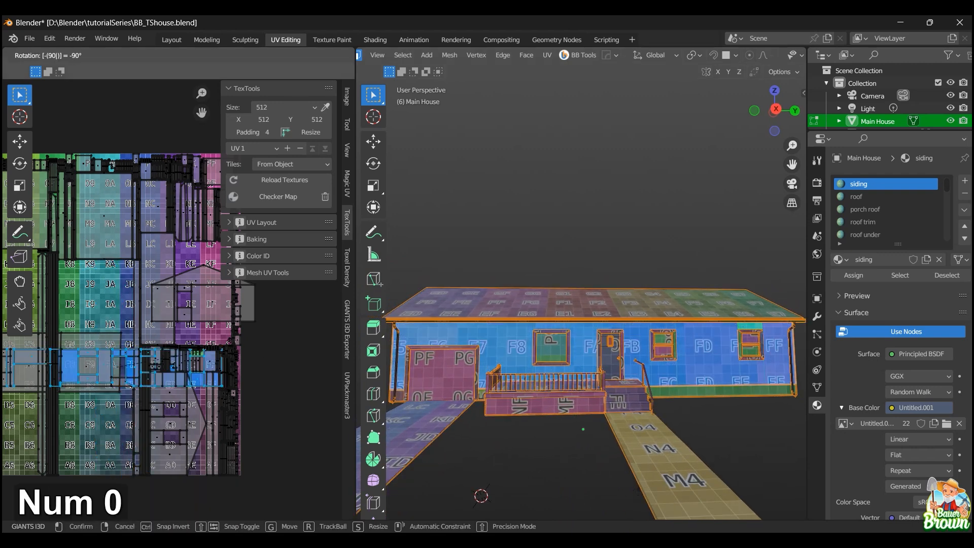
pyautogui.press('Return')
# - Select all siding faces of the remaining gable wall, including the gable triangle and the faces around its two windows
pyautogui.scroll(-3, 558, 400)
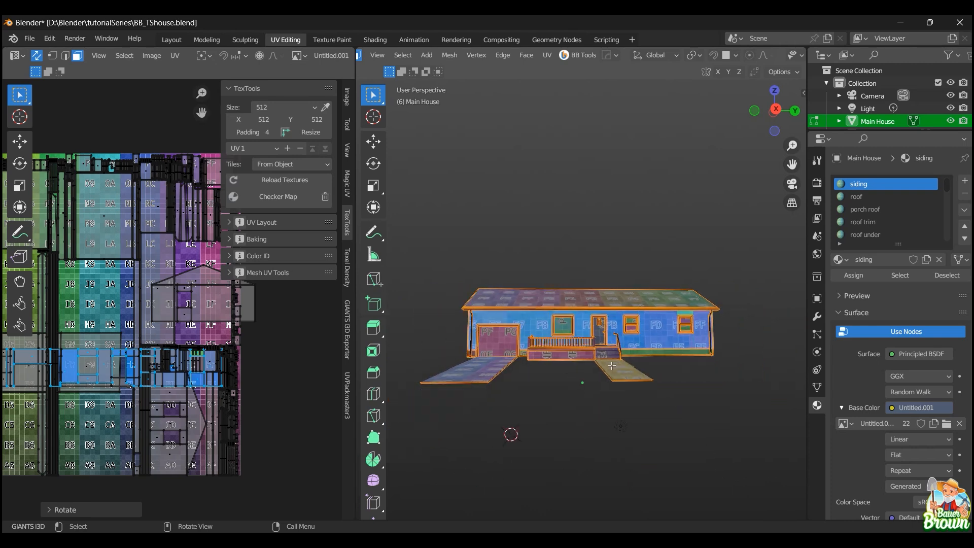
pyautogui.moveTo(512, 391); pyautogui.dragTo(549, 378, button='middle')
pyautogui.scroll(3, 574, 423)
pyautogui.click(549, 374)
pyautogui.keyDown('shift'); pyautogui.click(617, 298); pyautogui.keyUp('shift')
pyautogui.keyDown('shift'); pyautogui.click(597, 323); pyautogui.keyUp('shift')
pyautogui.keyDown('shift'); pyautogui.click(594, 404); pyautogui.keyUp('shift')
pyautogui.keyDown('shift'); pyautogui.click(652, 364); pyautogui.keyUp('shift')
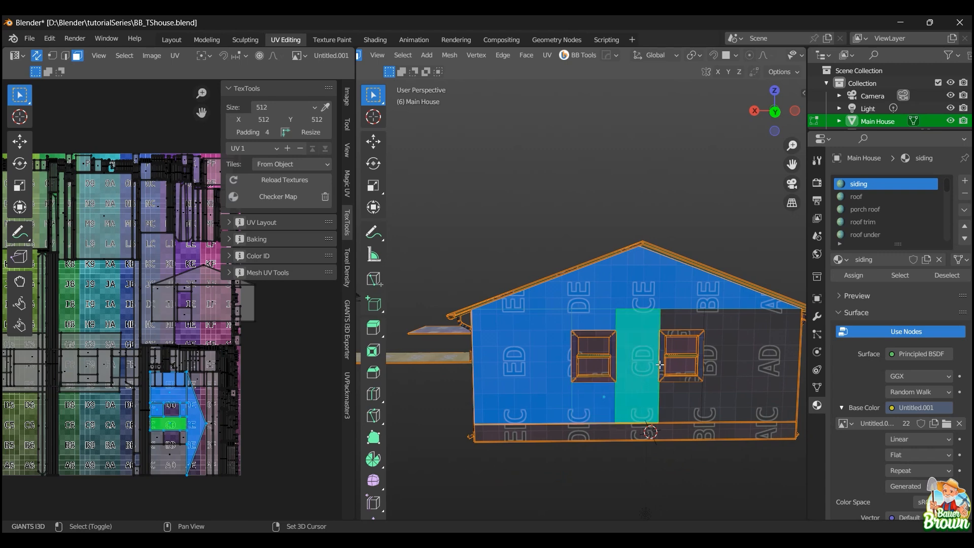
pyautogui.keyDown('shift'); pyautogui.click(690, 323); pyautogui.keyUp('shift')
pyautogui.keyDown('shift'); pyautogui.click(690, 403); pyautogui.keyUp('shift')
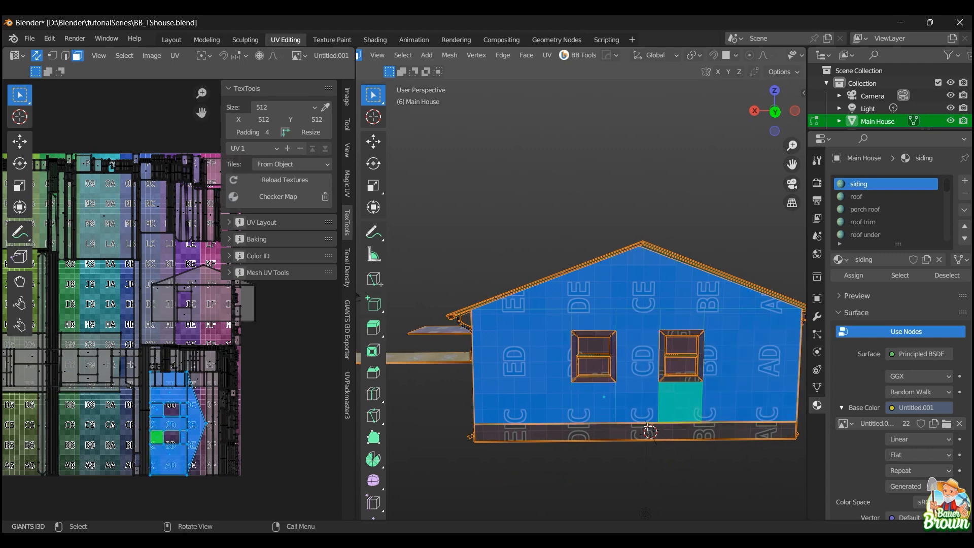
# - Rotate the selected gable wall's siding UVs by -90 degrees
pyautogui.moveTo(648, 427); pyautogui.dragTo(640, 416, button='middle')
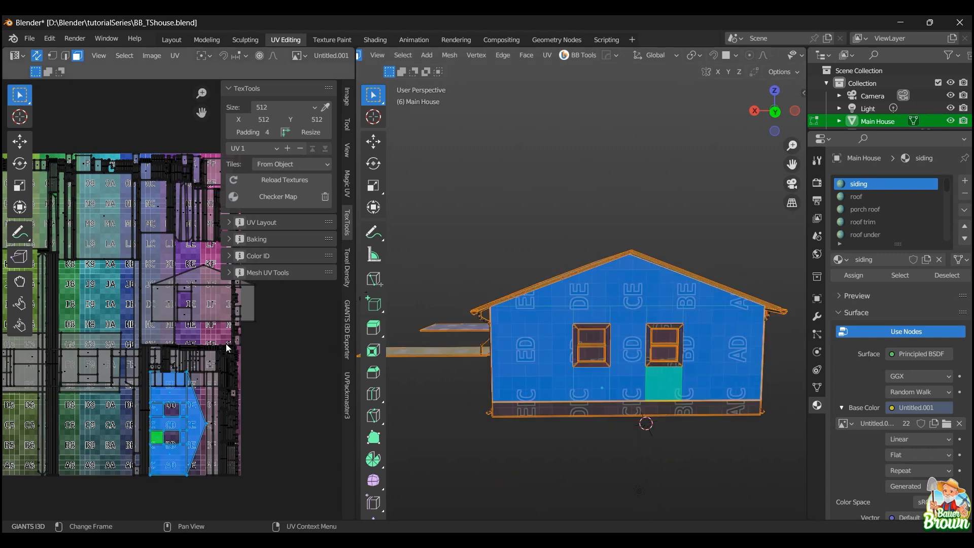
pyautogui.press('r')
pyautogui.press('KP_Subtract')
pyautogui.press('KP_9')
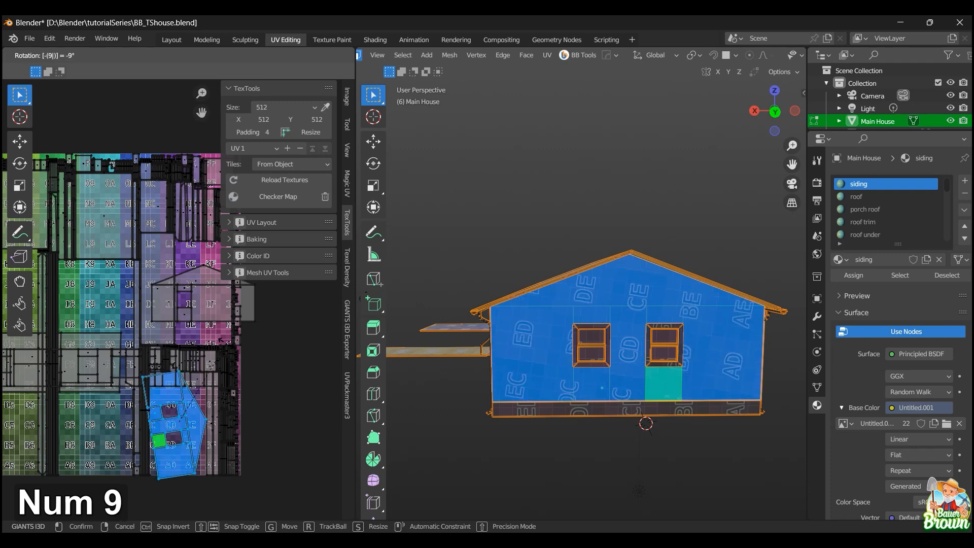
pyautogui.press('KP_0')
pyautogui.press('KP_Enter')
# - Examine the checker direction on the rear roof slope and the attached porch roof, picking the porch roof face
pyautogui.scroll(-4, 637, 332)
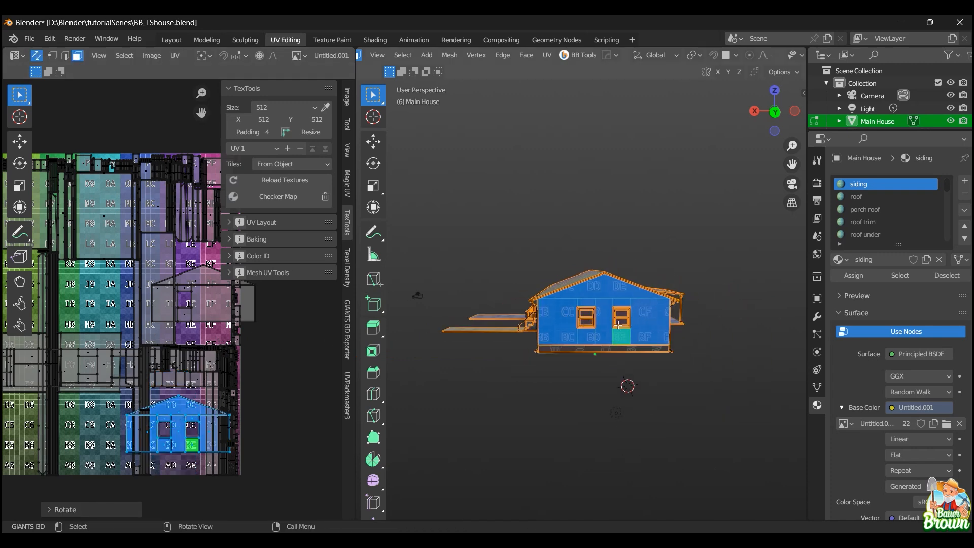
pyautogui.moveTo(642, 332); pyautogui.dragTo(486, 378, button='middle')
pyautogui.moveTo(584, 384); pyautogui.dragTo(636, 382, button='middle')
pyautogui.scroll(3, 549, 393)
pyautogui.scroll(-3, 647, 345)
pyautogui.keyDown('shift'); pyautogui.moveTo(776, 405); pyautogui.dragTo(576, 445, button='middle'); pyautogui.keyUp('shift')
pyautogui.click(640, 385)
pyautogui.scroll(-1, 637, 388)
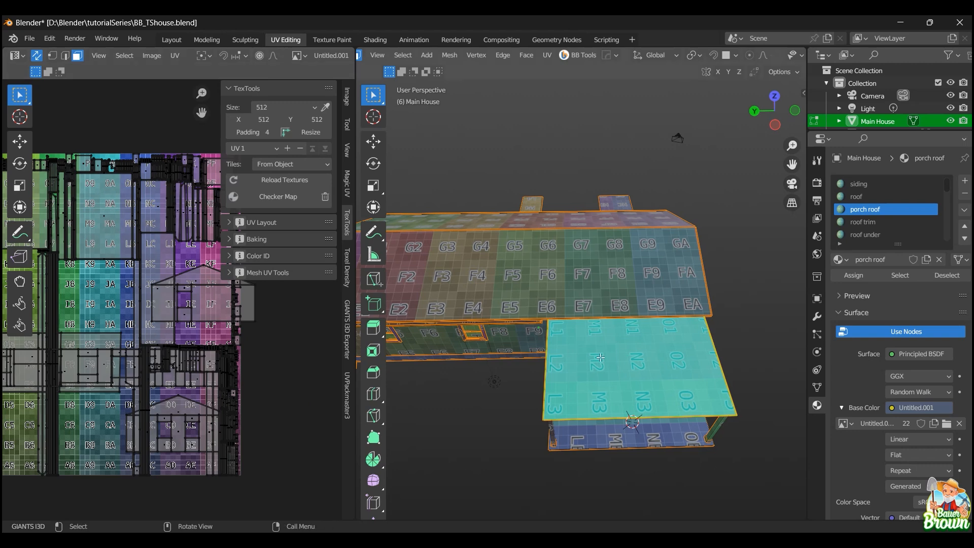
pyautogui.scroll(-2, 516, 387)
pyautogui.scroll(3, 511, 387)
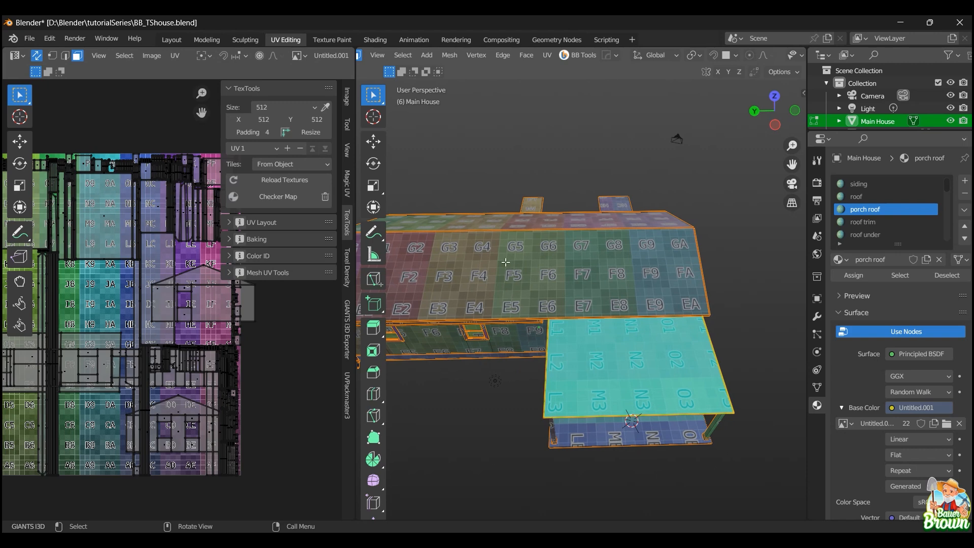
pyautogui.keyDown('shift'); pyautogui.moveTo(505, 262); pyautogui.dragTo(562, 305, button='middle'); pyautogui.keyUp('shift')
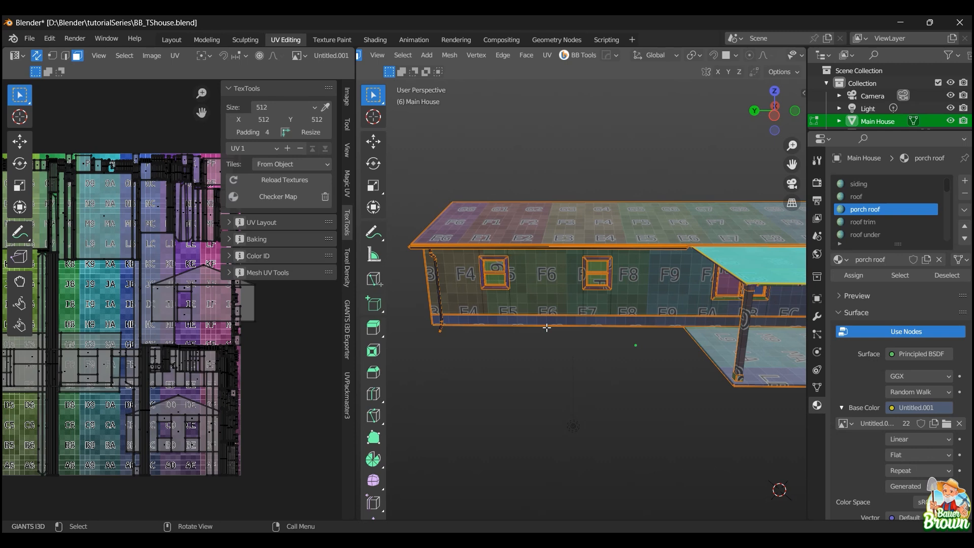
# - Examine the side and upper trim faces of a rear wall window and their locations in the UV layout
pyautogui.scroll(3, 547, 328)
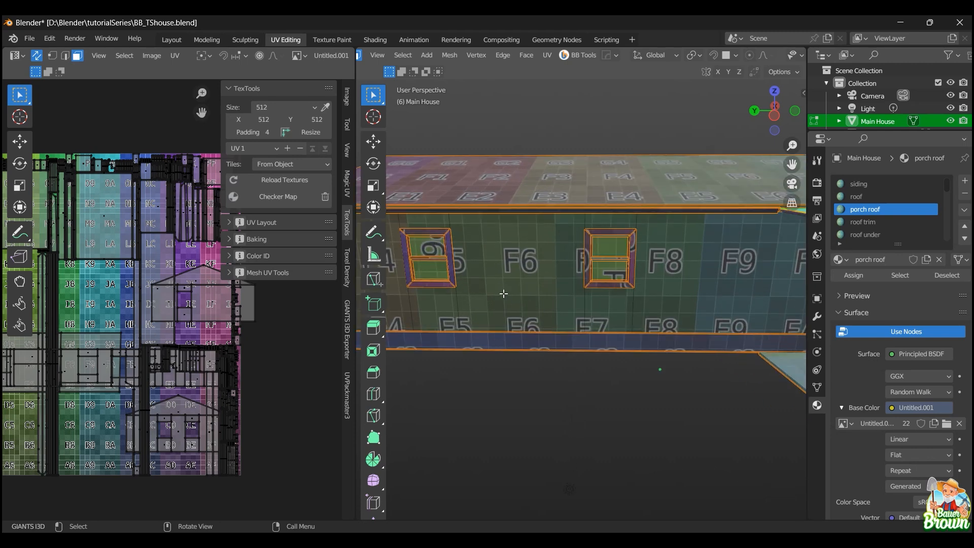
pyautogui.click(447, 247)
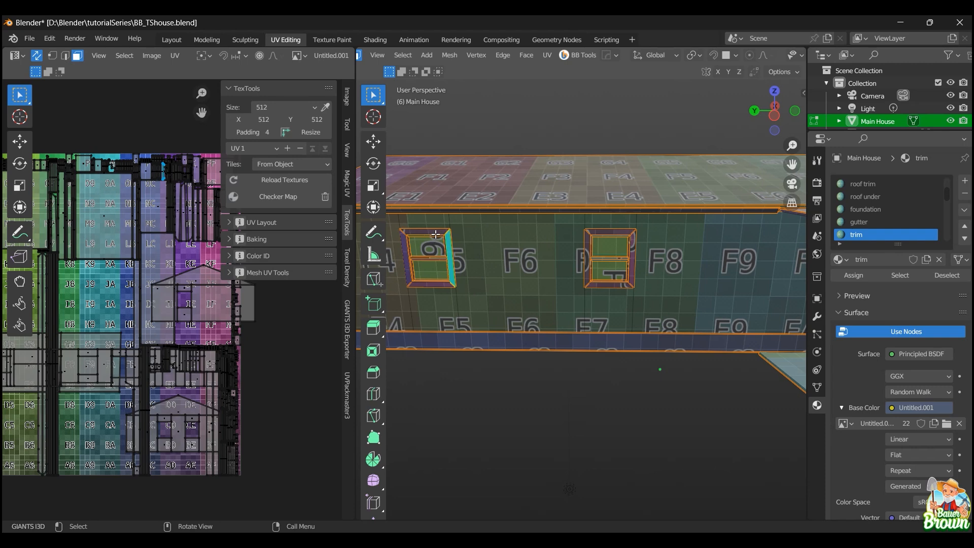
pyautogui.click(436, 234)
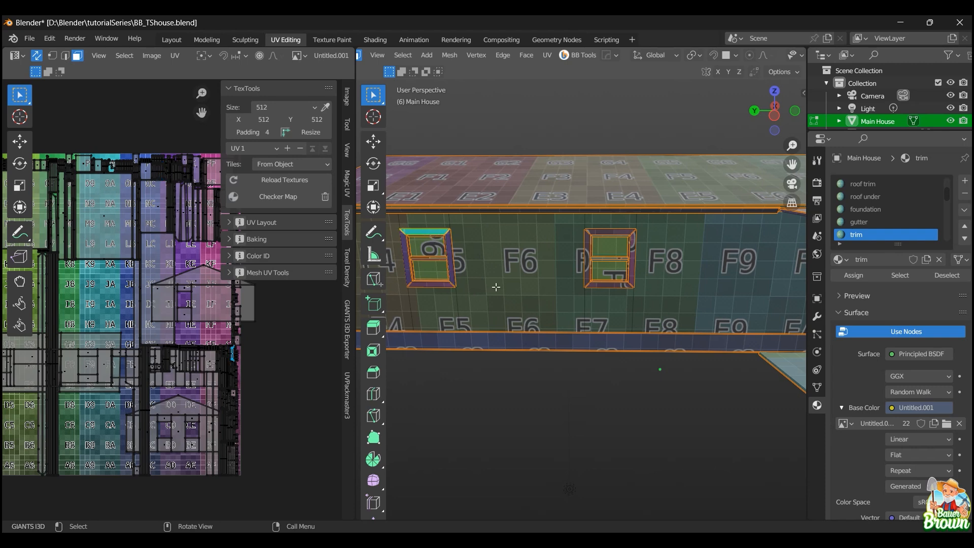
pyautogui.scroll(-5, 497, 287)
pyautogui.moveTo(497, 286); pyautogui.dragTo(618, 350, button='middle')
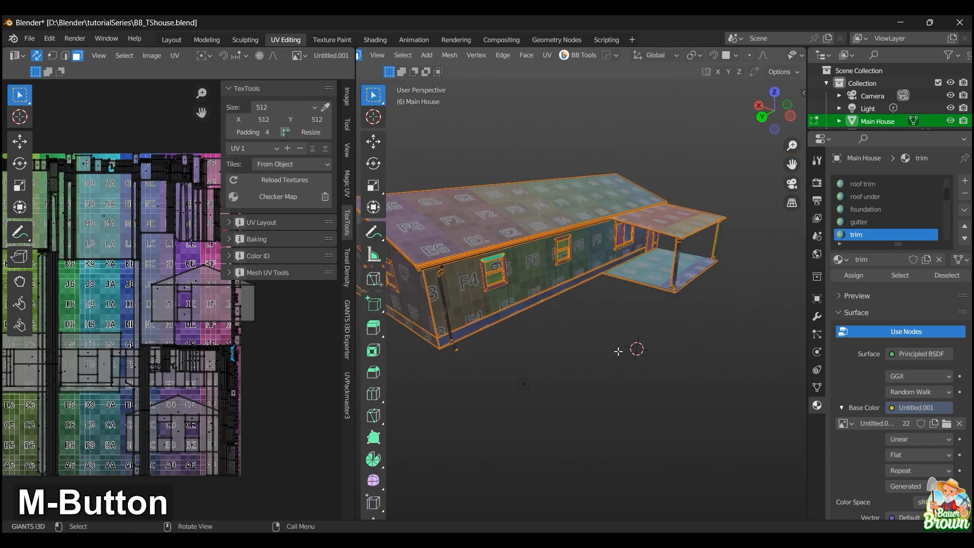
# - Inspect individual trim faces around the two gable wall windows and the end window of the front wall for texture direction
pyautogui.keyDown('shift'); pyautogui.moveTo(513, 348); pyautogui.dragTo(639, 362, button='middle'); pyautogui.keyUp('shift')
pyautogui.scroll(3, 607, 406)
pyautogui.scroll(-3, 615, 378)
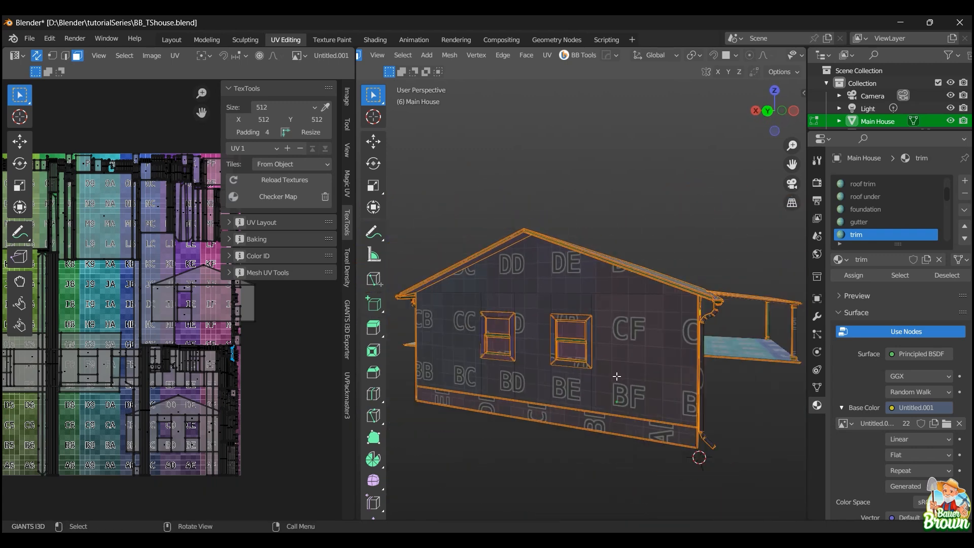
pyautogui.click(572, 321)
pyautogui.click(589, 336)
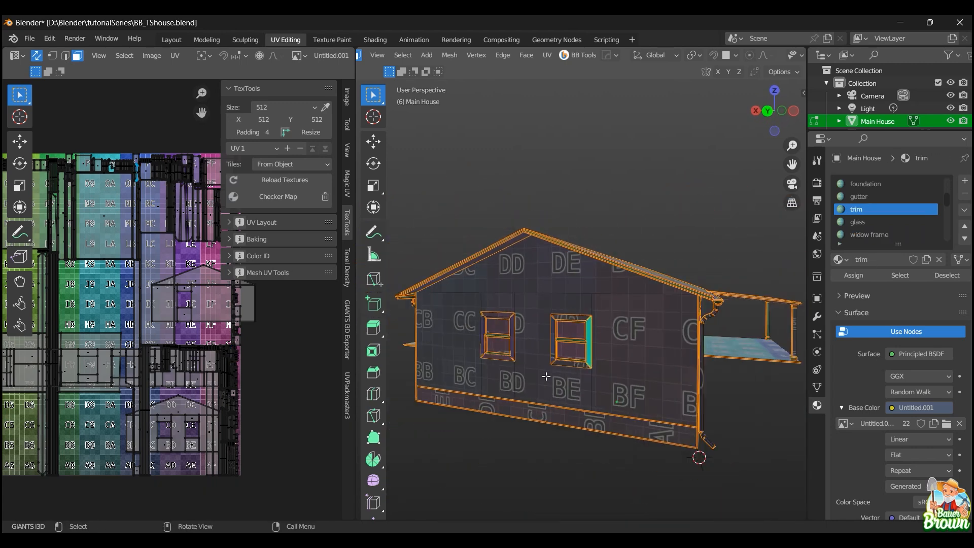
pyautogui.click(562, 363)
pyautogui.click(552, 344)
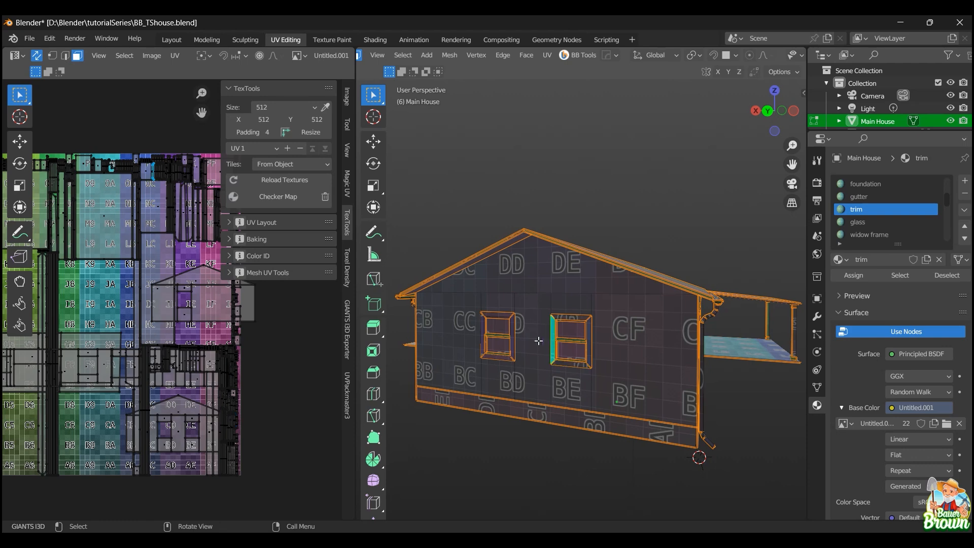
pyautogui.click(512, 336)
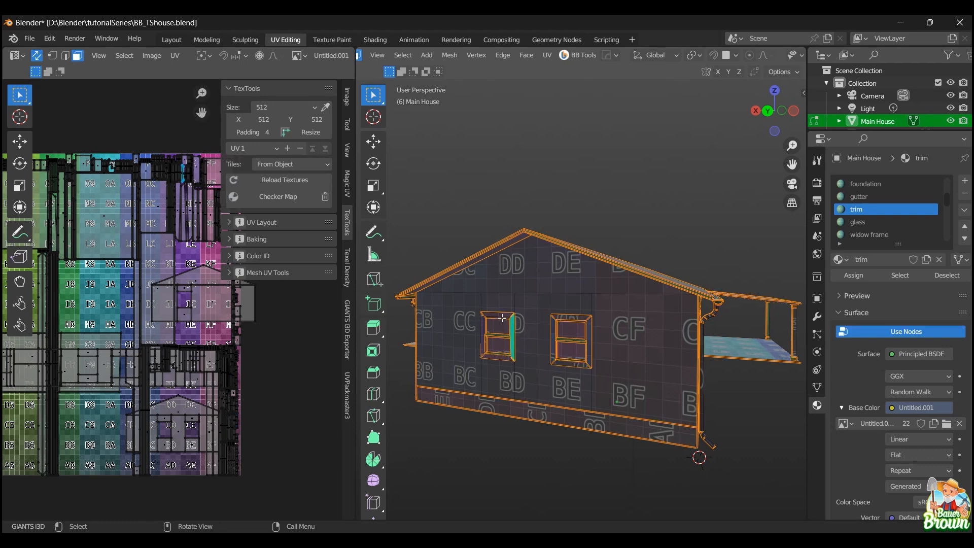
pyautogui.click(482, 339)
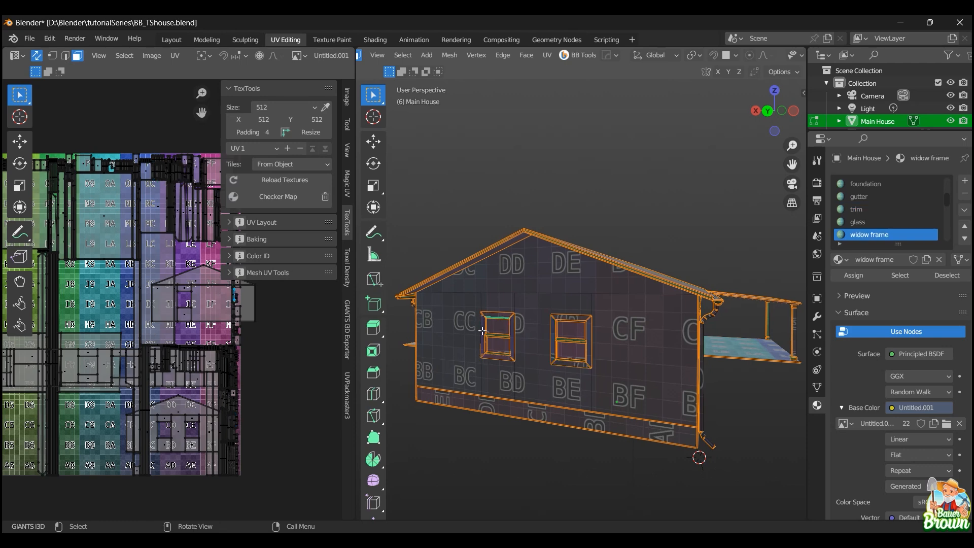
pyautogui.click(489, 358)
pyautogui.moveTo(480, 367); pyautogui.dragTo(571, 395, button='middle')
pyautogui.click(457, 362)
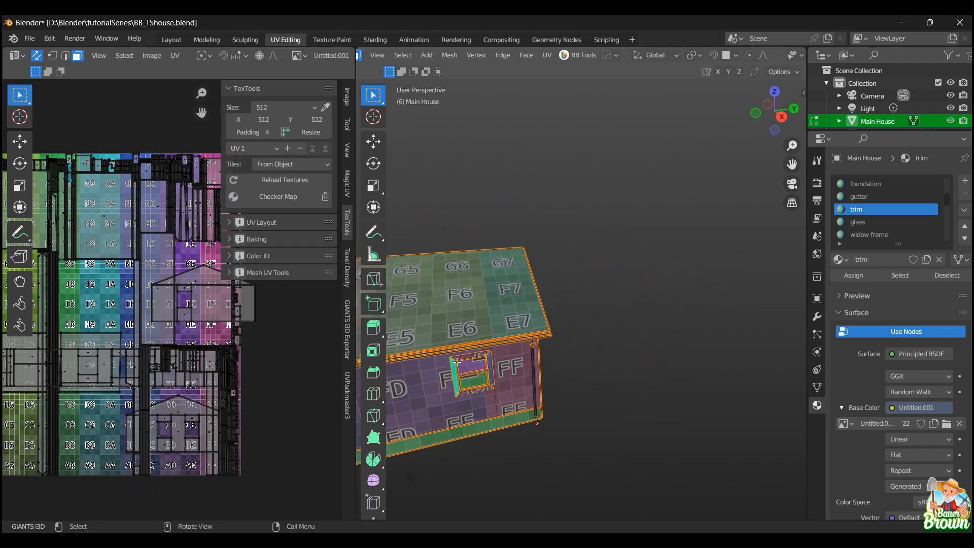
pyautogui.click(491, 371)
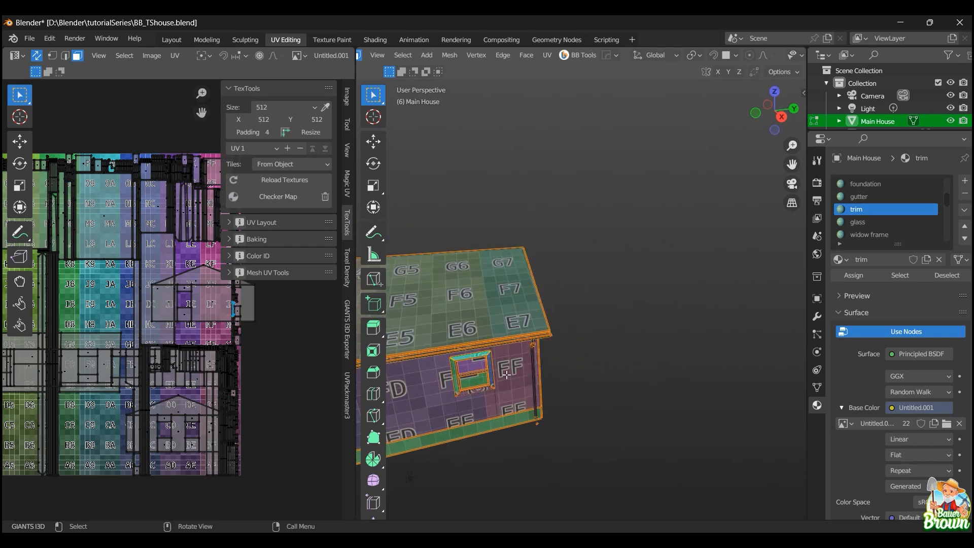
pyautogui.click(481, 391)
# - Inspect several front porch railing balusters and locate their faces in the UV layout
pyautogui.moveTo(656, 392); pyautogui.dragTo(761, 424, button='middle')
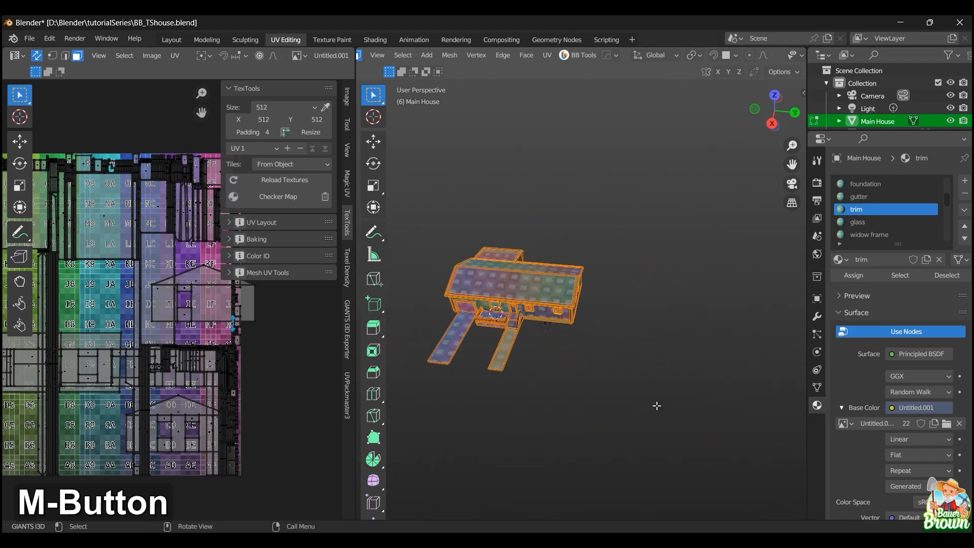
pyautogui.scroll(3, 538, 375)
pyautogui.keyDown('shift'); pyautogui.moveTo(526, 358); pyautogui.dragTo(670, 389, button='middle'); pyautogui.keyUp('shift')
pyautogui.moveTo(581, 373); pyautogui.dragTo(589, 355, button='middle')
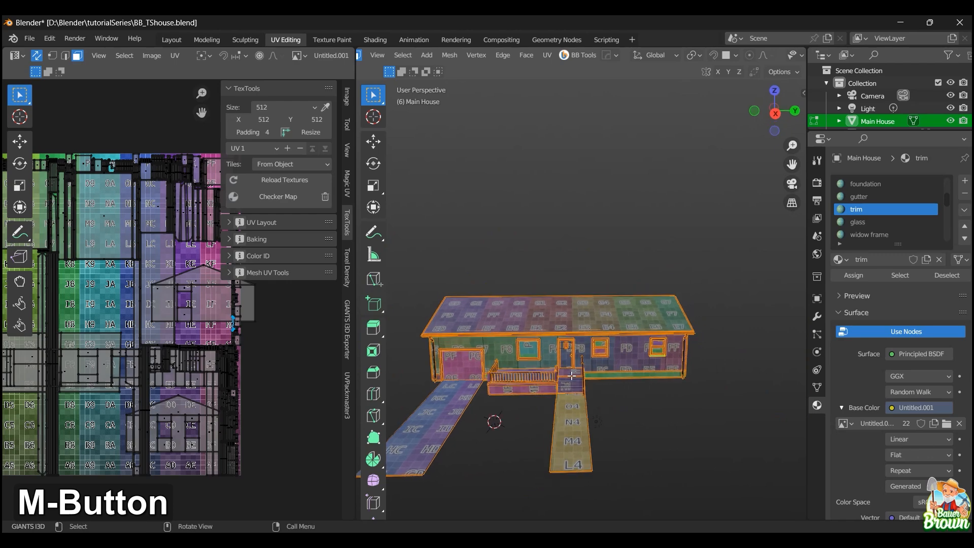
pyautogui.scroll(4, 587, 355)
pyautogui.keyDown('shift'); pyautogui.moveTo(482, 455); pyautogui.dragTo(630, 316, button='middle'); pyautogui.keyUp('shift')
pyautogui.scroll(2, 557, 380)
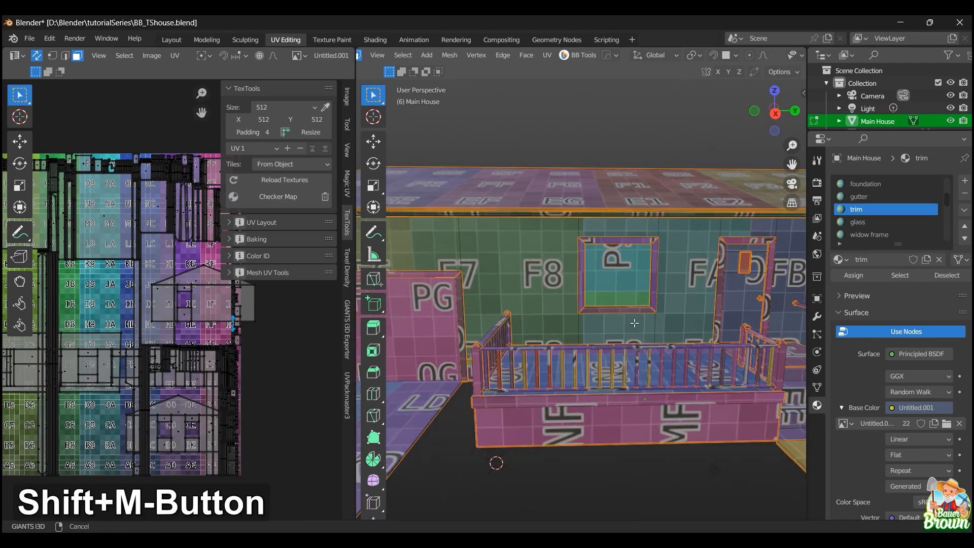
pyautogui.scroll(3, 609, 346)
pyautogui.keyDown('shift'); pyautogui.moveTo(579, 384); pyautogui.dragTo(578, 366, button='middle'); pyautogui.keyUp('shift')
pyautogui.click(580, 365)
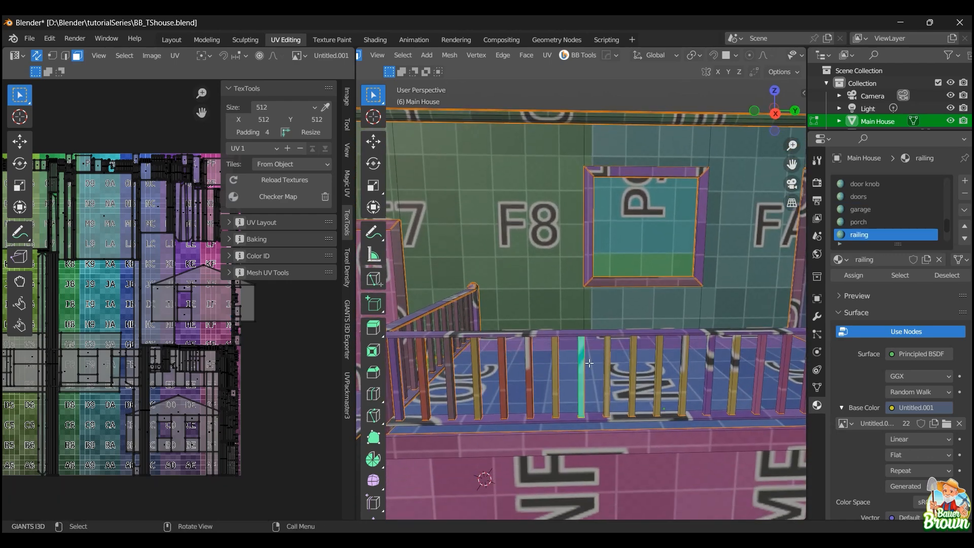
pyautogui.keyDown('shift'); pyautogui.moveTo(133, 358); pyautogui.dragTo(254, 405, button='middle'); pyautogui.keyUp('shift')
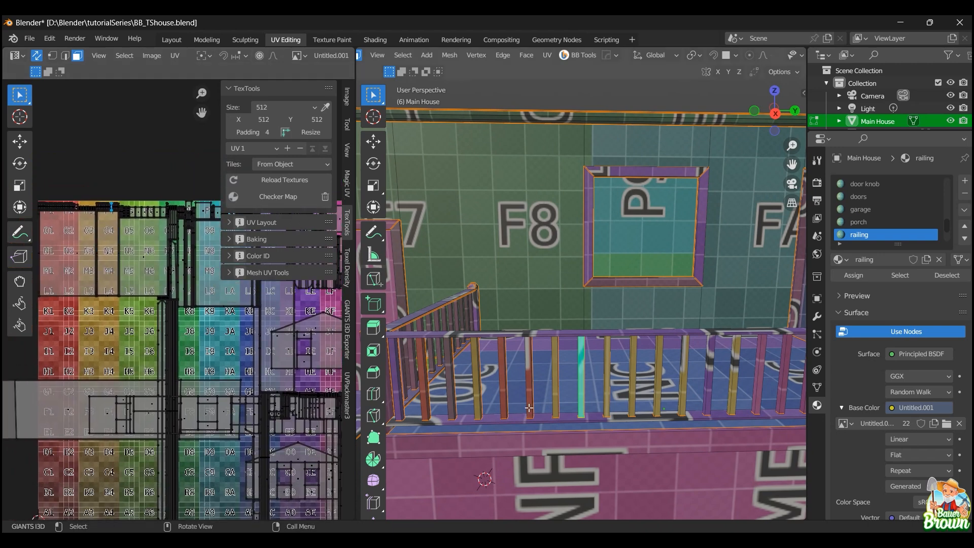
pyautogui.click(531, 374)
pyautogui.click(502, 368)
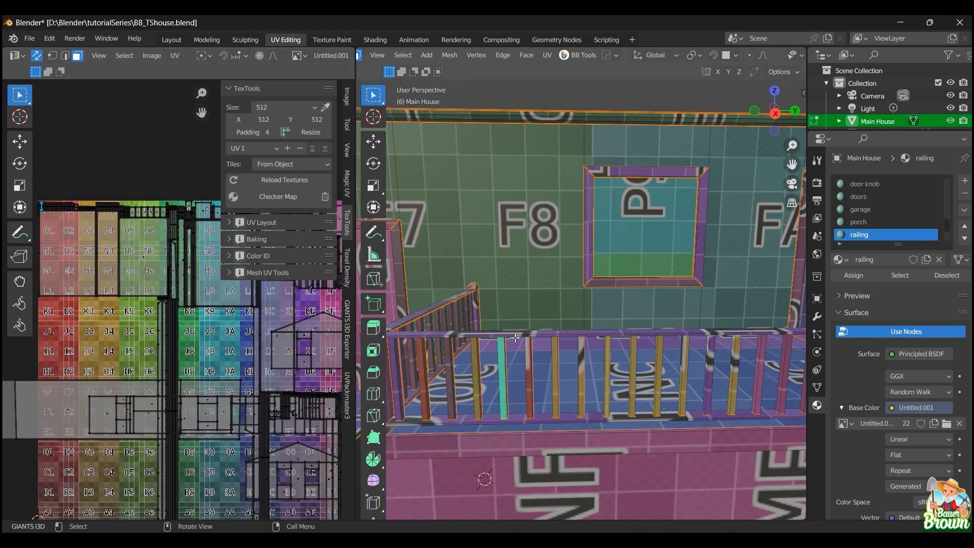
# - Check the upper and lower horizontal rails of the front porch railing against the whole UV layout
pyautogui.click(516, 336)
pyautogui.scroll(-4, 197, 398)
pyautogui.keyDown('shift'); pyautogui.moveTo(239, 388); pyautogui.dragTo(202, 399, button='middle'); pyautogui.keyUp('shift')
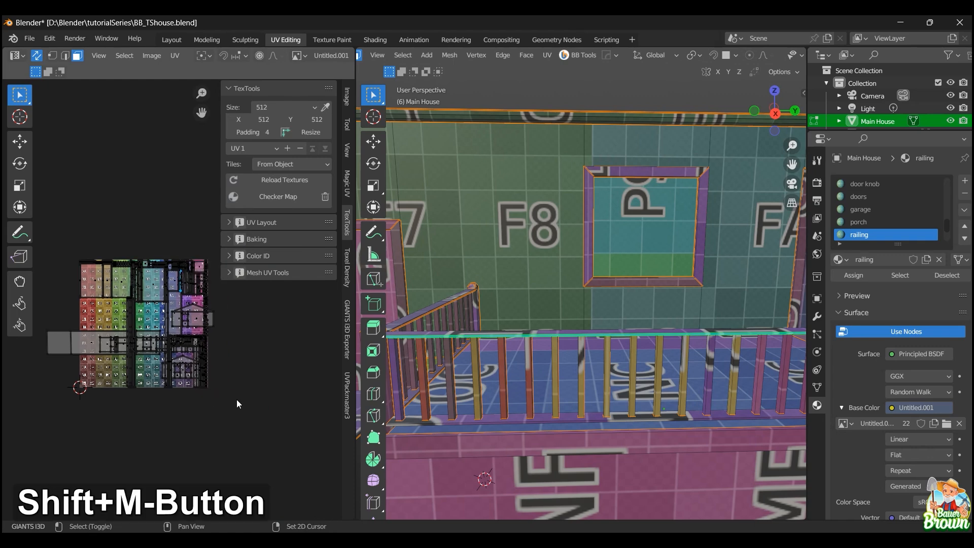
pyautogui.click(545, 421)
# - Look over the whole house from the front around to the rear porch roof to check the checker text direction
pyautogui.scroll(-5, 651, 404)
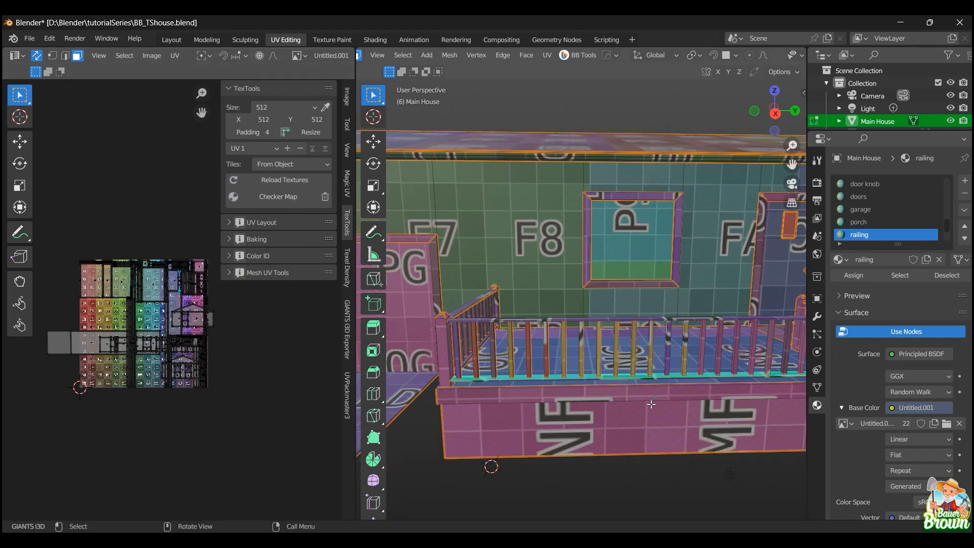
pyautogui.scroll(-1, 652, 404)
pyautogui.scroll(2, 642, 410)
pyautogui.scroll(-4, 636, 410)
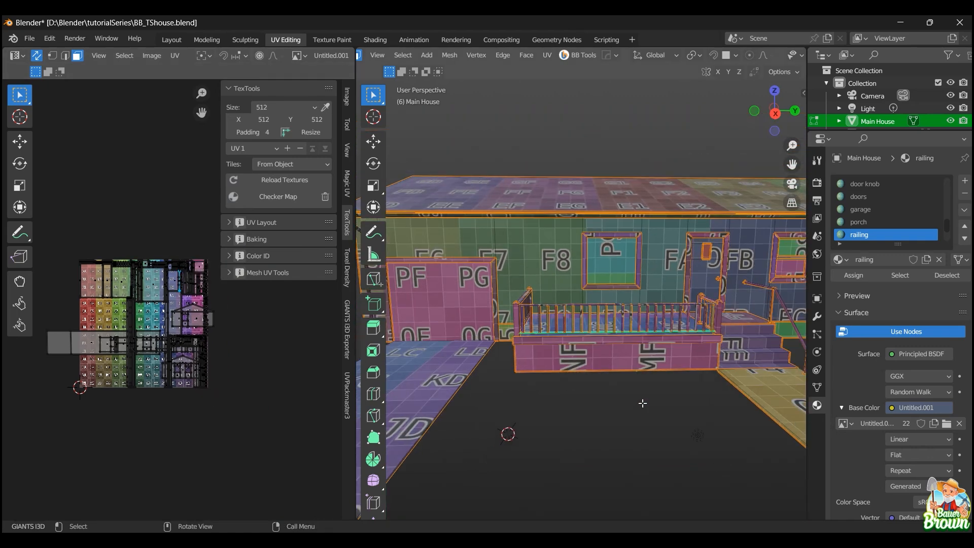
pyautogui.keyDown('shift'); pyautogui.moveTo(658, 371); pyautogui.dragTo(609, 404, button='middle'); pyautogui.keyUp('shift')
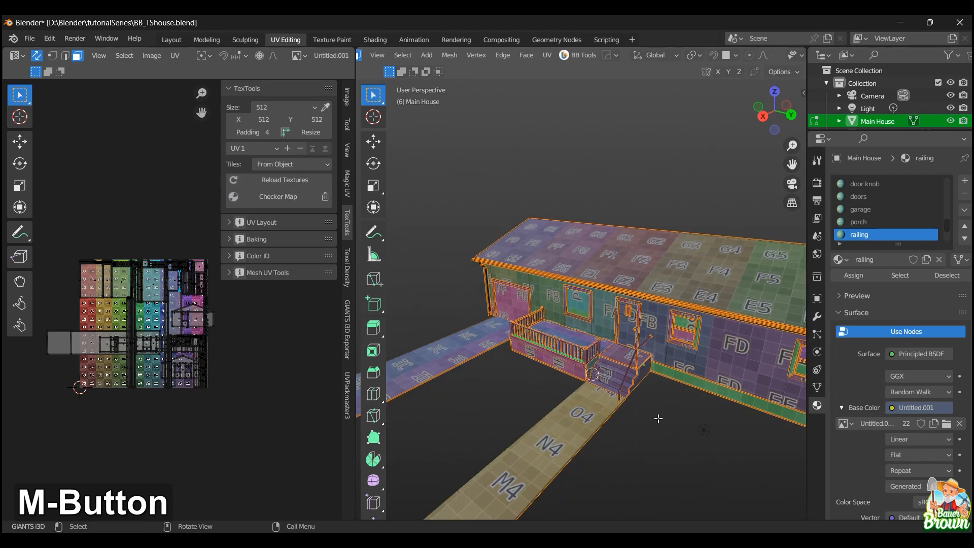
pyautogui.keyDown('shift'); pyautogui.moveTo(674, 430); pyautogui.dragTo(570, 393, button='middle'); pyautogui.keyUp('shift')
pyautogui.scroll(-2, 609, 407)
pyautogui.scroll(-4, 660, 391)
pyautogui.scroll(-2, 553, 404)
pyautogui.scroll(4, 613, 413)
pyautogui.keyDown('shift'); pyautogui.moveTo(477, 376); pyautogui.dragTo(645, 433, button='middle'); pyautogui.keyUp('shift')
pyautogui.scroll(-6, 586, 417)
pyautogui.keyDown('shift'); pyautogui.moveTo(643, 429); pyautogui.dragTo(585, 422, button='middle'); pyautogui.keyUp('shift')
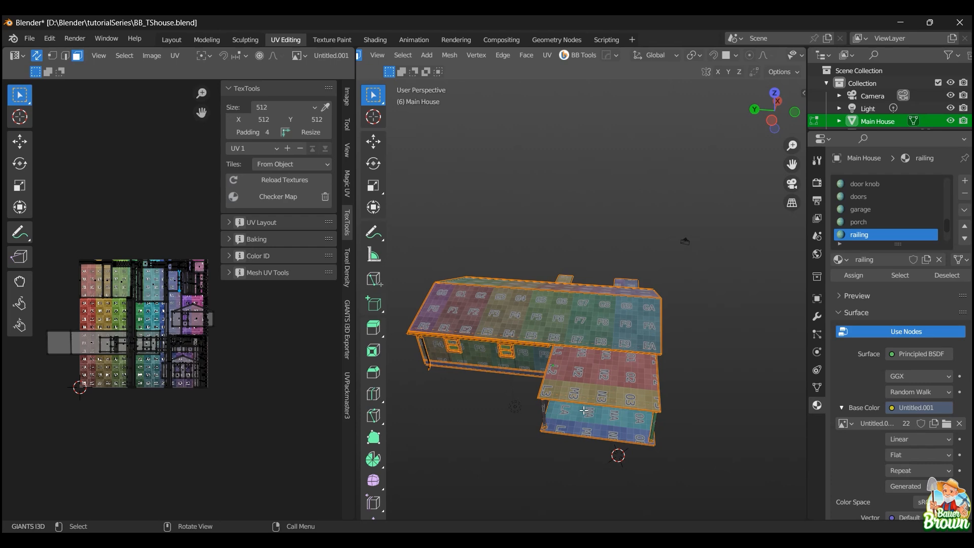
pyautogui.moveTo(583, 356); pyautogui.dragTo(588, 372, button='middle')
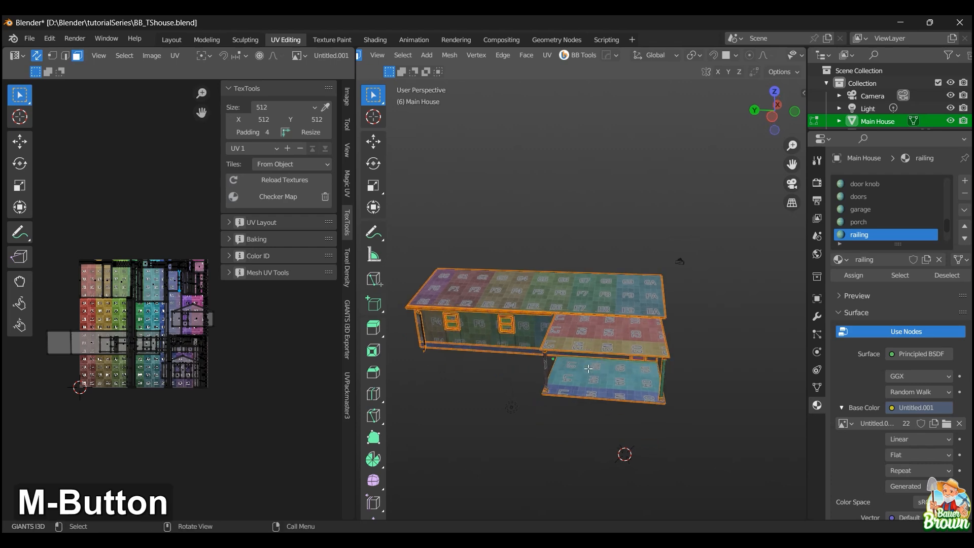
pyautogui.scroll(5, 588, 373)
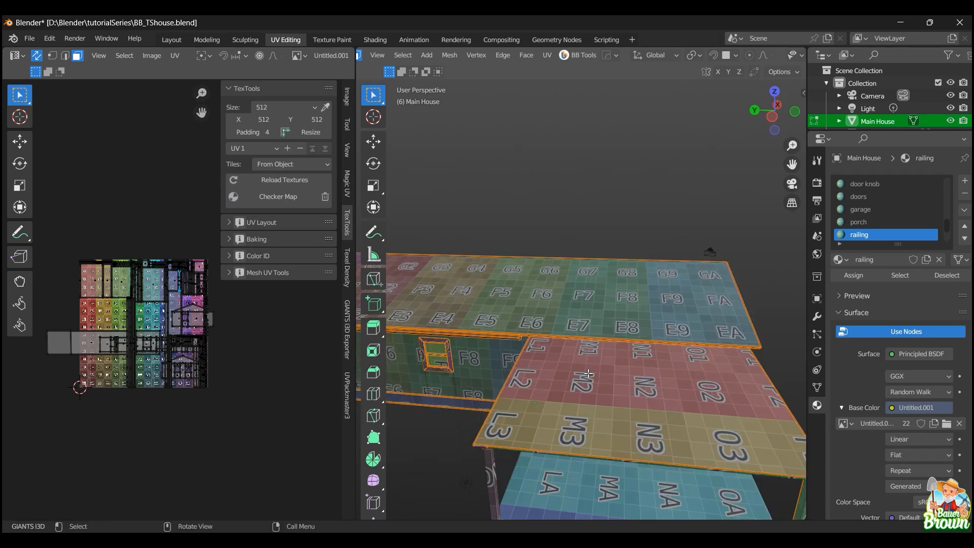
# - Rotate the rear porch roof face's UVs by 90 degrees
pyautogui.click(588, 372)
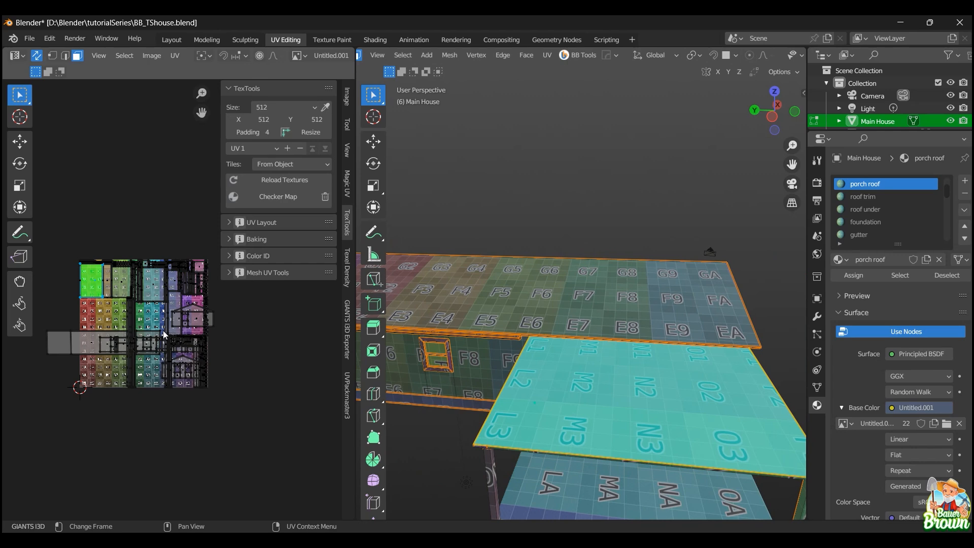
pyautogui.write('r90')
pyautogui.press('Return')
pyautogui.scroll(-4, 502, 401)
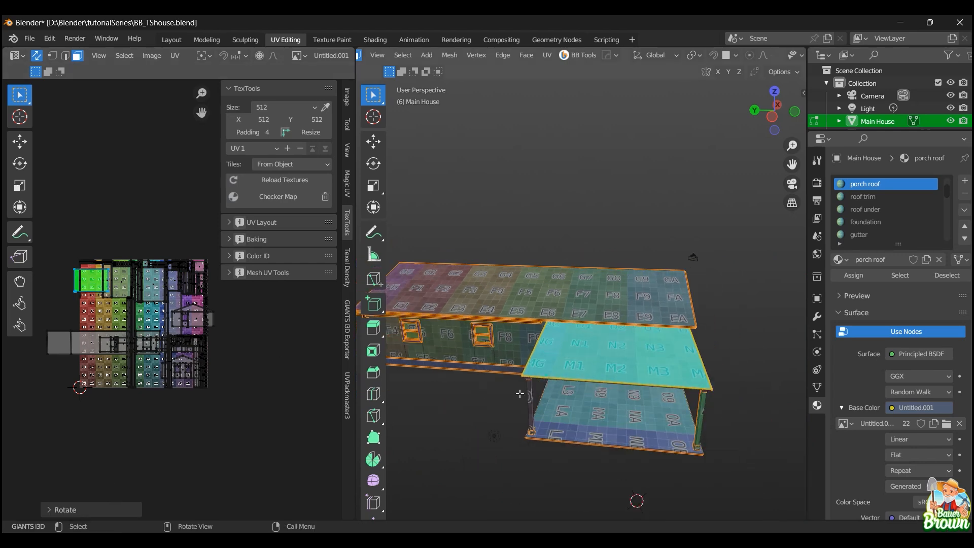
# - Examine the rear wall, its wide window and the covered porch for the direction of the checker text
pyautogui.moveTo(500, 402); pyautogui.dragTo(579, 318, button='middle')
pyautogui.scroll(5, 515, 395)
pyautogui.keyDown('shift'); pyautogui.moveTo(607, 362); pyautogui.dragTo(524, 331, button='middle'); pyautogui.keyUp('shift')
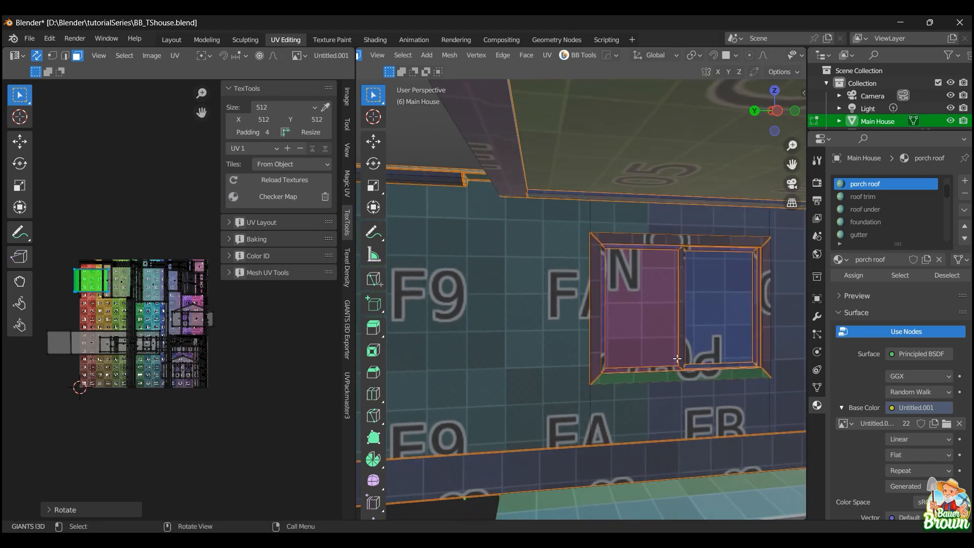
pyautogui.scroll(-4, 613, 386)
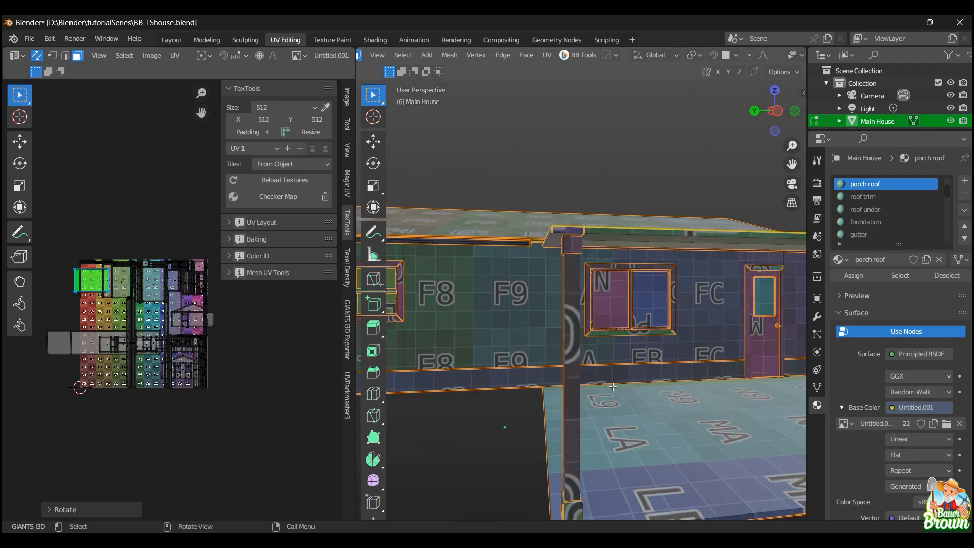
pyautogui.scroll(-3, 613, 387)
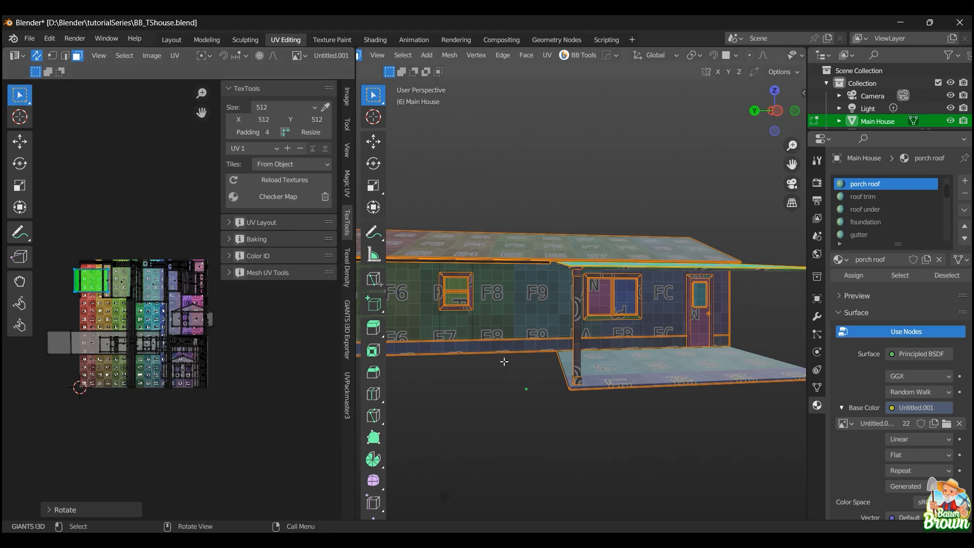
pyautogui.moveTo(517, 345); pyautogui.dragTo(522, 352, button='middle')
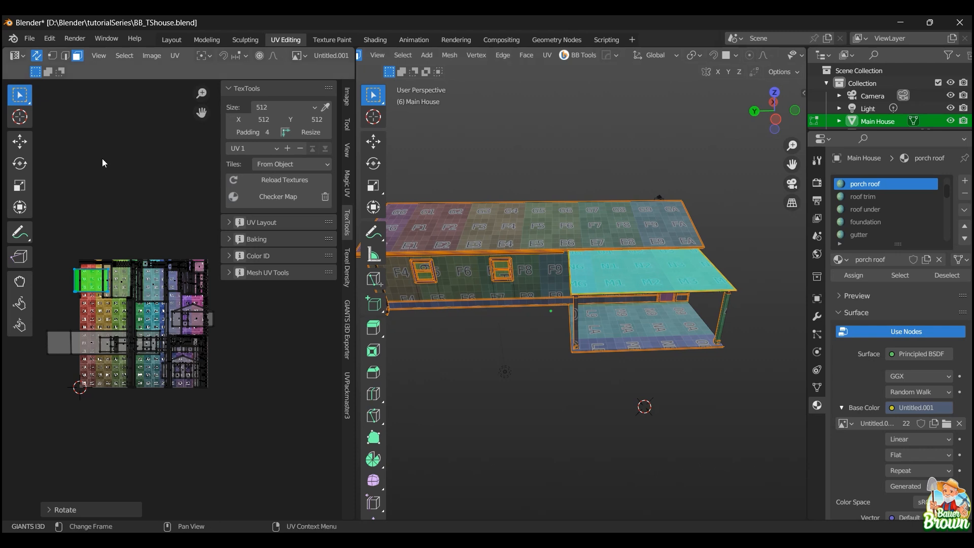
pyautogui.click(38, 56)
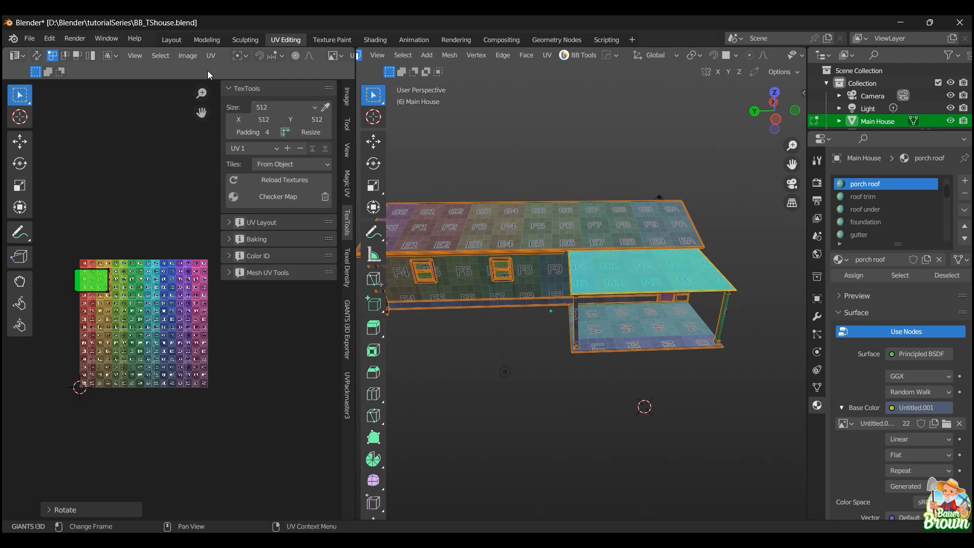
pyautogui.click(211, 56)
pyautogui.click(236, 170)
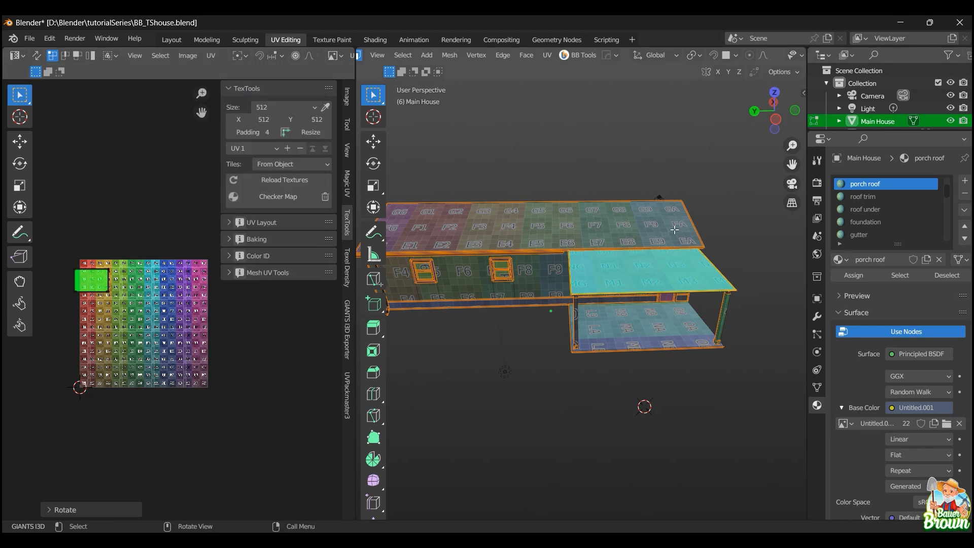
pyautogui.scroll(4, 572, 305)
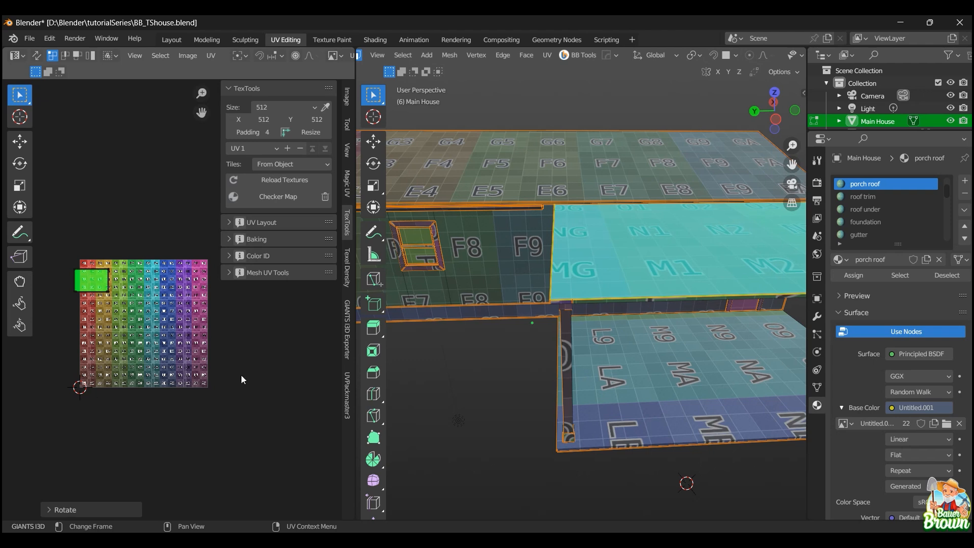
pyautogui.click(215, 54)
pyautogui.click(239, 170)
pyautogui.click(37, 55)
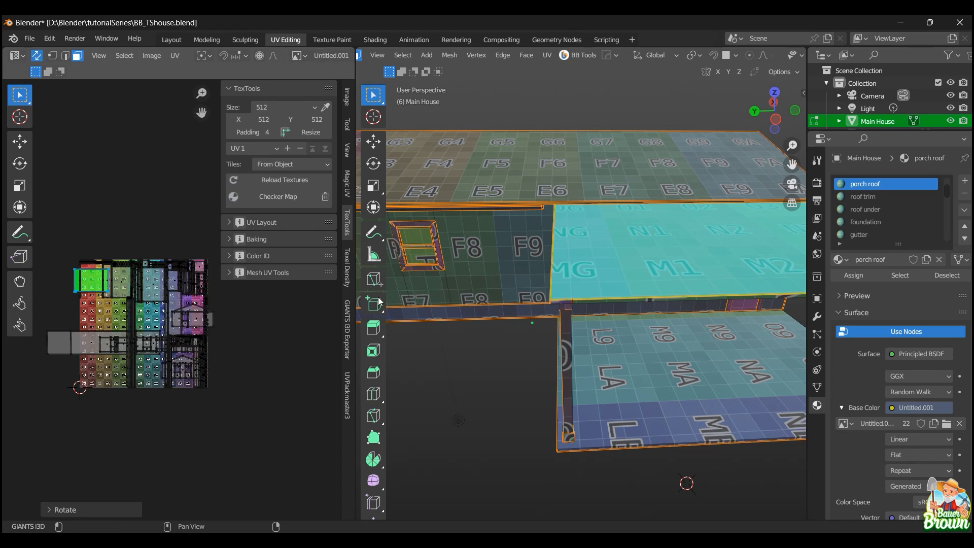
# - Examine the single-window gable wall and the window's trim against the surrounding siding and the UV layout
pyautogui.scroll(-2, 489, 364)
pyautogui.moveTo(489, 364); pyautogui.dragTo(521, 366, button='middle')
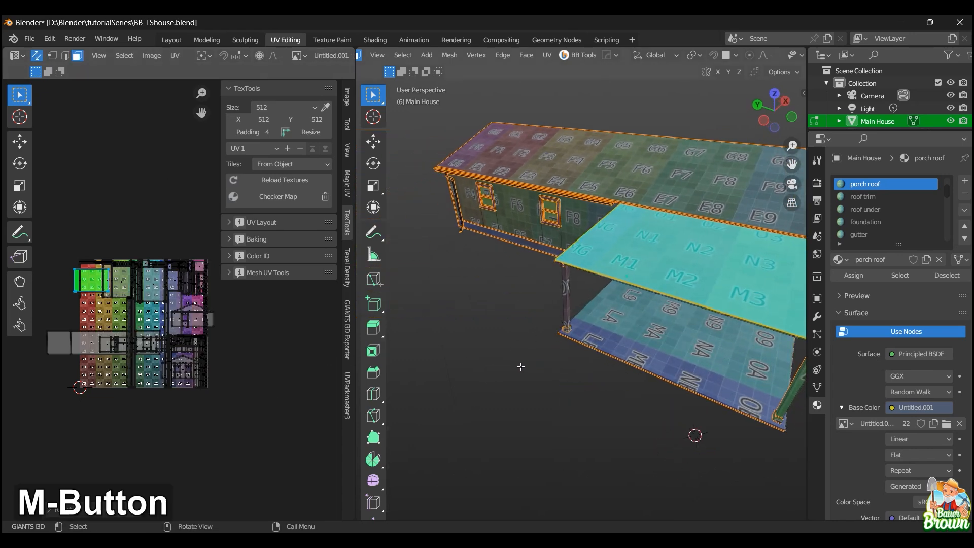
pyautogui.moveTo(582, 361); pyautogui.dragTo(422, 387, button='middle')
pyautogui.moveTo(602, 406); pyautogui.dragTo(543, 374, button='middle')
pyautogui.scroll(-4, 542, 382)
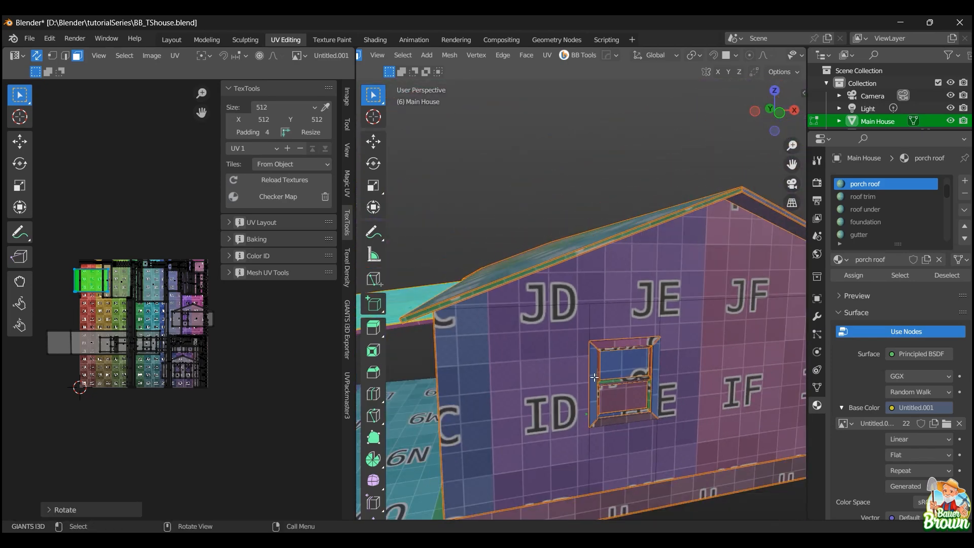
pyautogui.scroll(5, 581, 400)
pyautogui.keyDown('shift'); pyautogui.moveTo(582, 400); pyautogui.dragTo(560, 265, button='middle'); pyautogui.keyUp('shift')
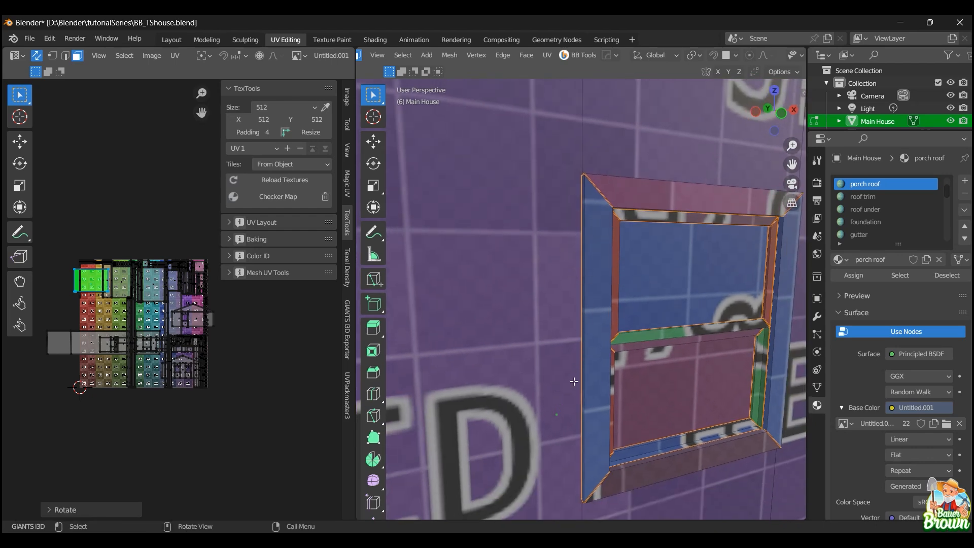
pyautogui.scroll(5, 219, 309)
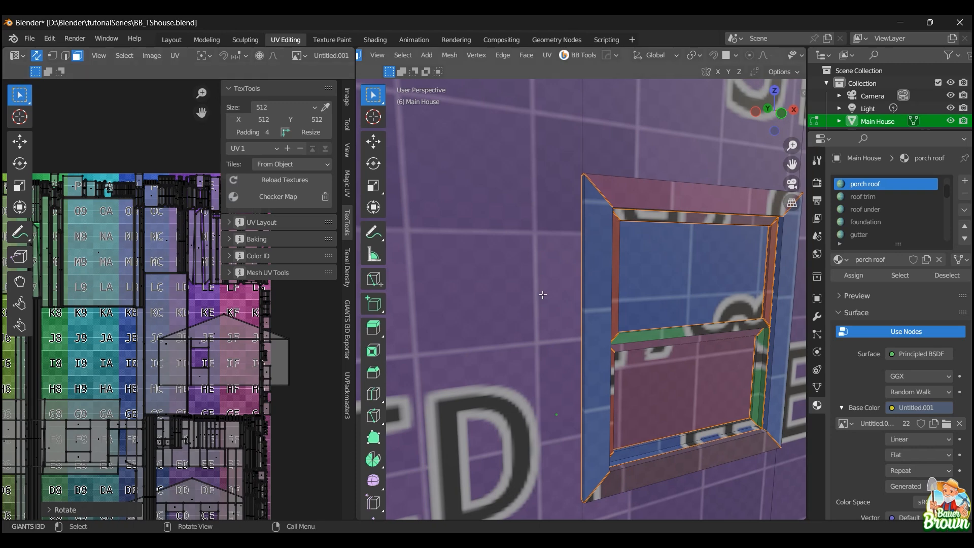
pyautogui.scroll(-8, 552, 284)
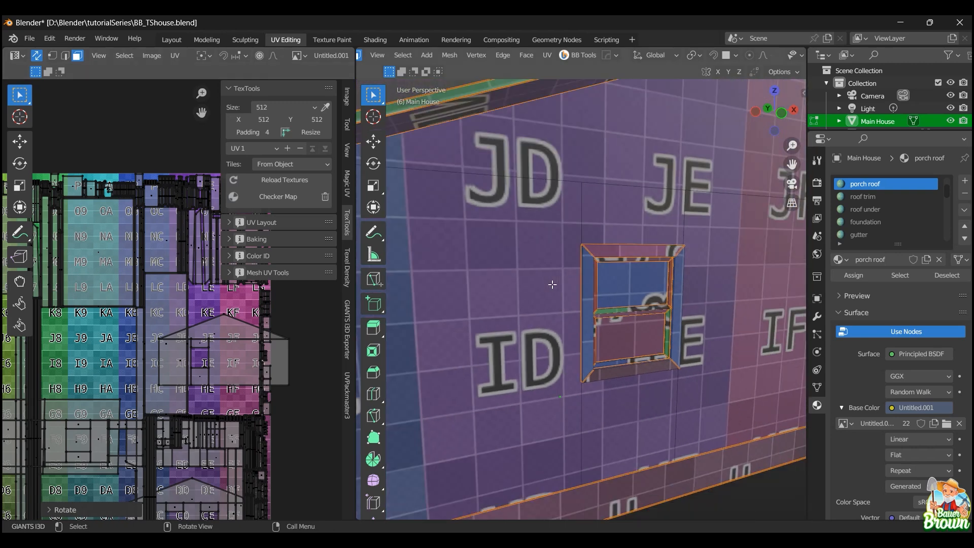
pyautogui.scroll(4, 552, 285)
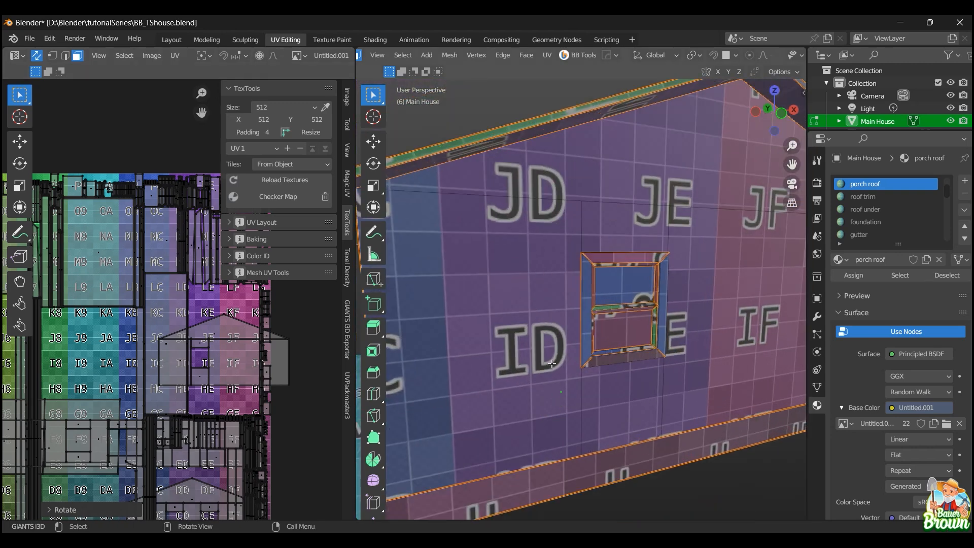
# - Try marking the vertical siding edge below the corner of the gable window as a seam
pyautogui.click(589, 404)
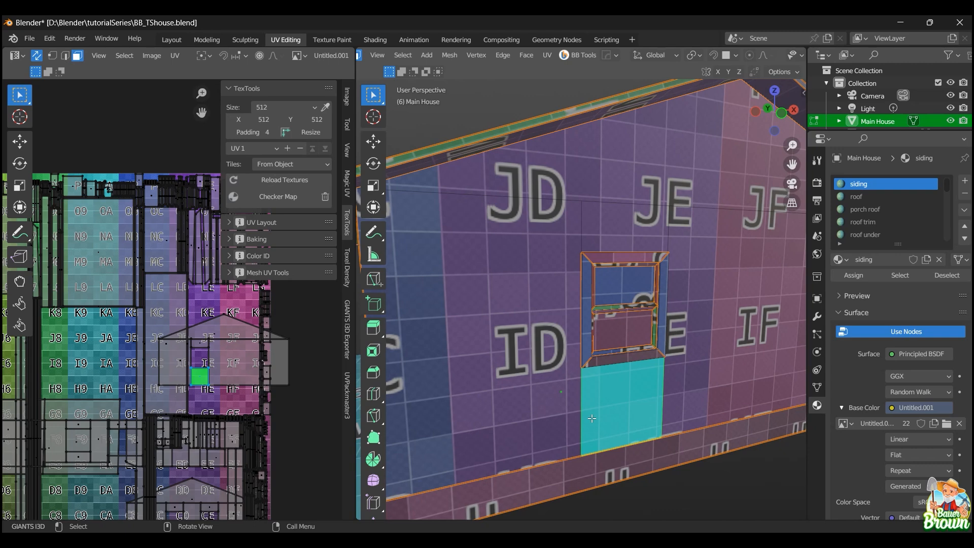
pyautogui.press('2')
pyautogui.click(585, 403)
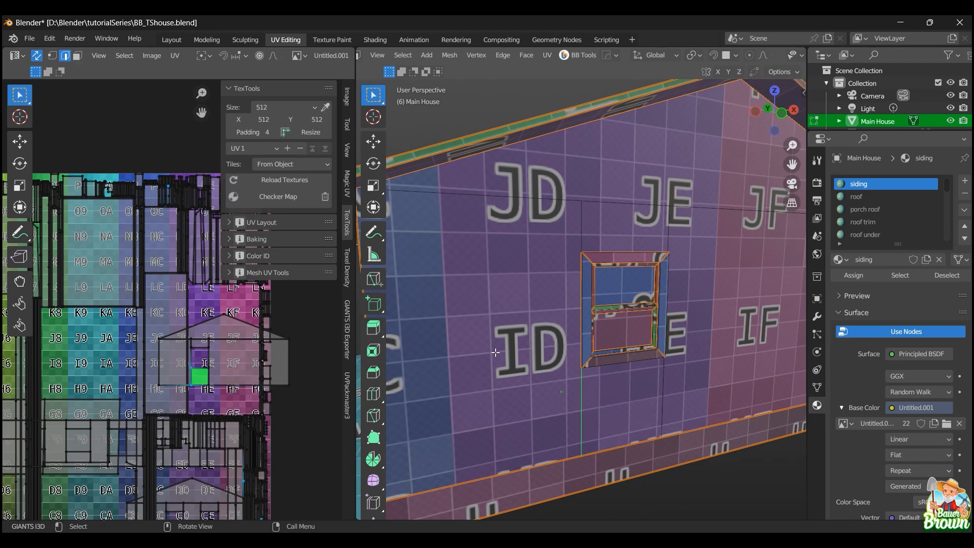
pyautogui.rightClick(565, 379)
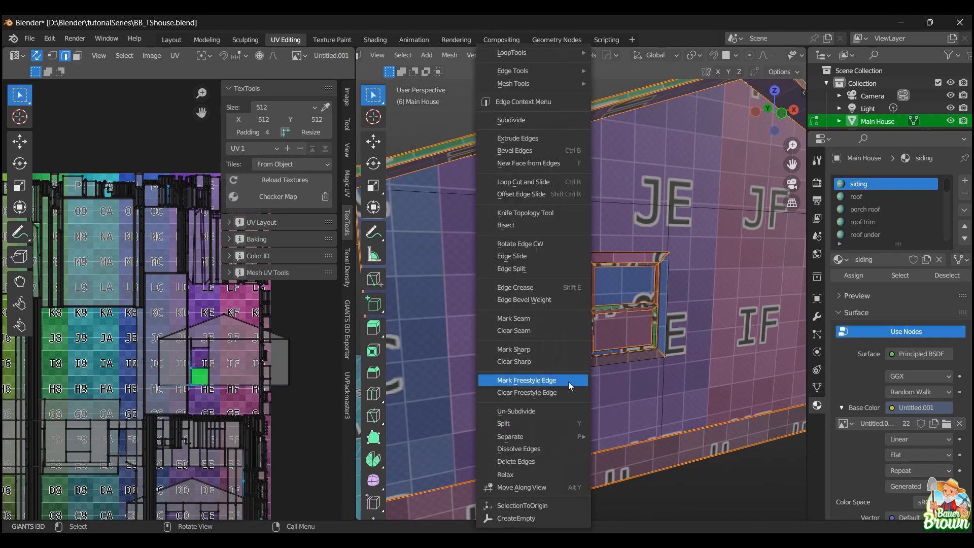
pyautogui.click(552, 318)
# - Look over the roofs, rear porch and walls for the seam's effect on the textures, and undo the seam marking
pyautogui.moveTo(552, 318); pyautogui.dragTo(644, 383, button='middle')
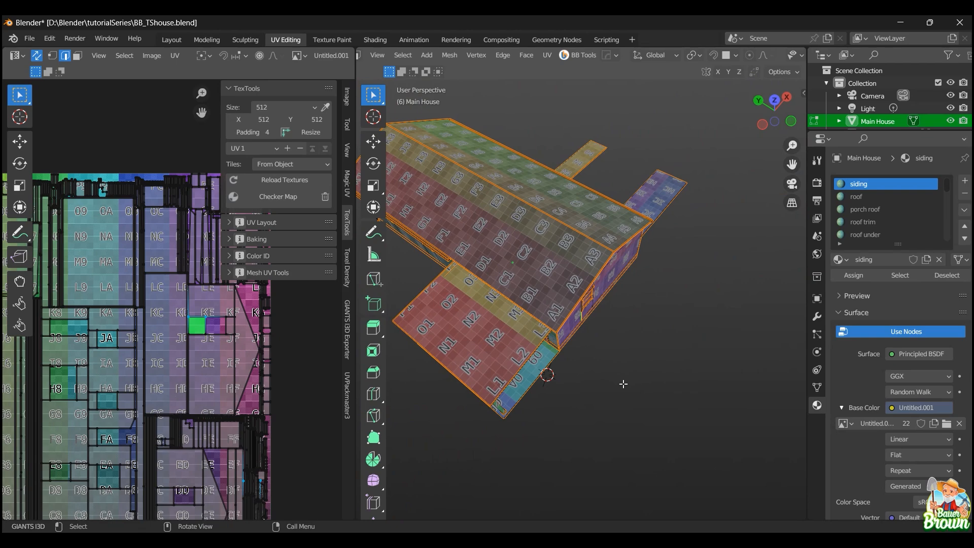
pyautogui.moveTo(566, 383); pyautogui.dragTo(516, 286, button='middle')
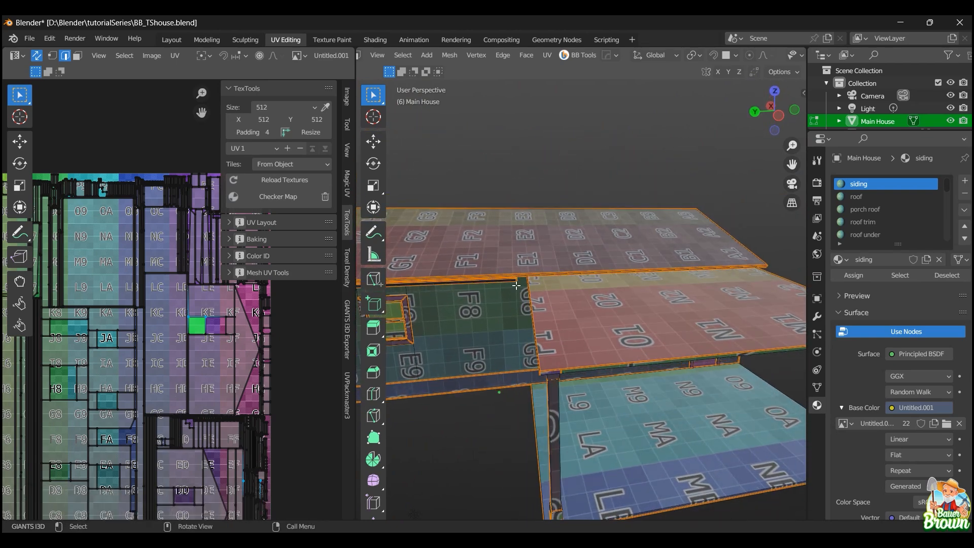
pyautogui.scroll(-5, 620, 363)
pyautogui.moveTo(620, 363); pyautogui.dragTo(505, 391, button='middle')
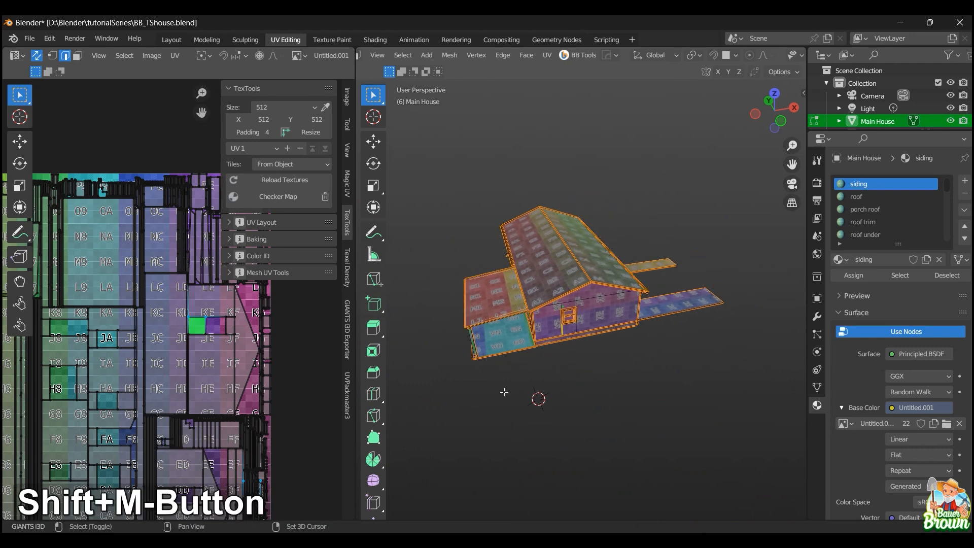
pyautogui.scroll(3, 580, 373)
pyautogui.scroll(2, 580, 373)
pyautogui.hotkey('ctrl', 'z')
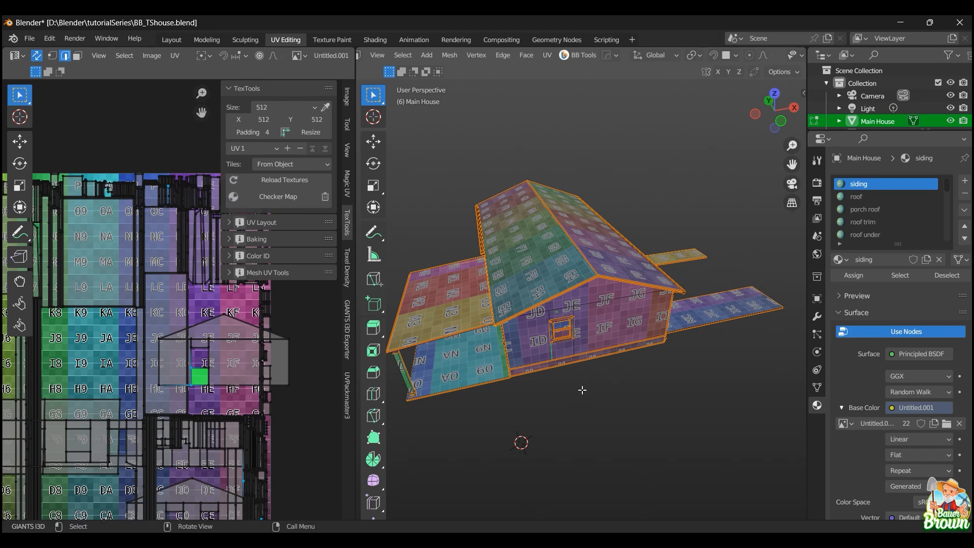
# - Check the checker text across the single-window gable wall up to the peak and along to the garage corner
pyautogui.moveTo(594, 374); pyautogui.dragTo(523, 370, button='middle')
pyautogui.scroll(2, 569, 392)
pyautogui.scroll(-1, 628, 395)
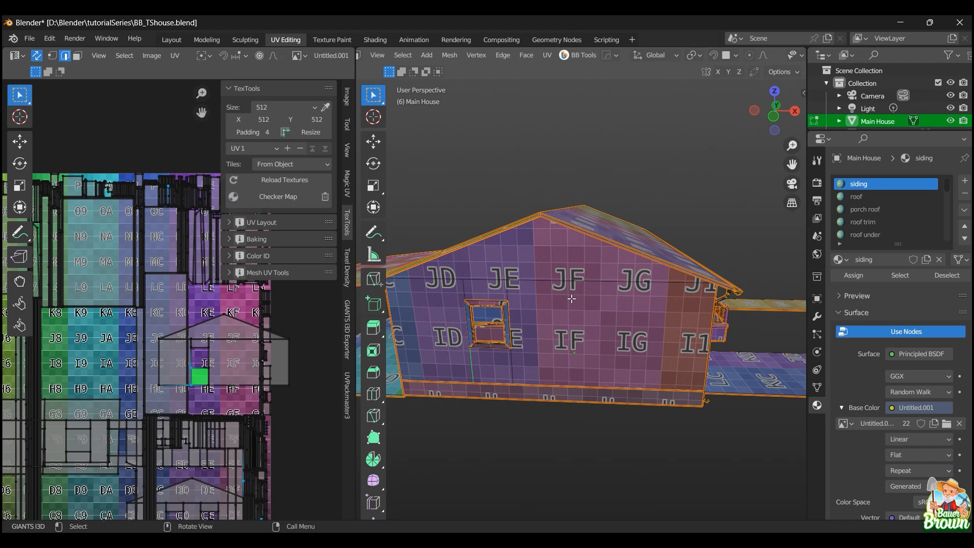
pyautogui.moveTo(548, 289); pyautogui.dragTo(563, 316, button='middle')
pyautogui.scroll(4, 562, 316)
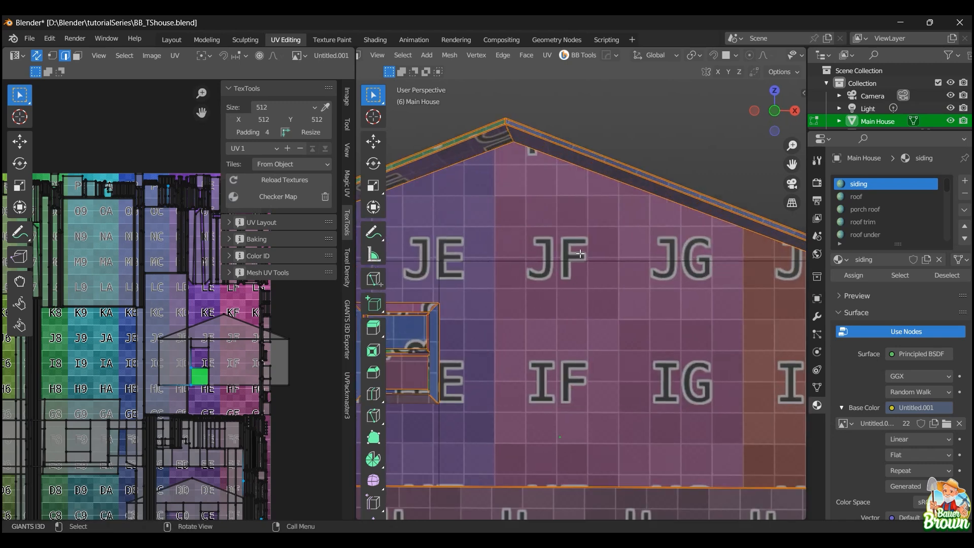
pyautogui.scroll(-4, 580, 254)
pyautogui.moveTo(619, 294); pyautogui.dragTo(562, 309, button='middle')
pyautogui.scroll(-3, 579, 312)
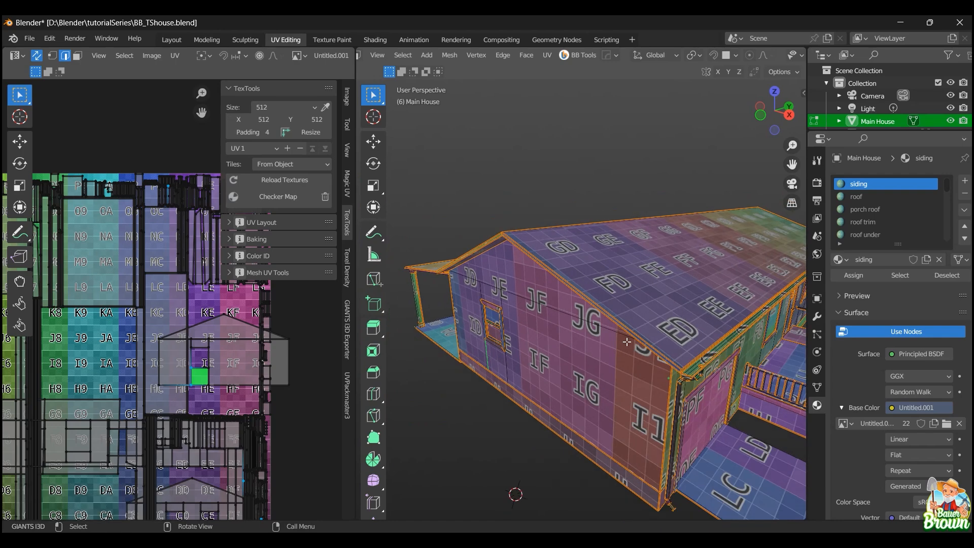
# - Check the garage door, driveway, front wall and front roof for consistent texture direction
pyautogui.keyDown('shift'); pyautogui.moveTo(628, 342); pyautogui.dragTo(531, 289, button='middle'); pyautogui.keyUp('shift')
pyautogui.scroll(2, 531, 289)
pyautogui.moveTo(621, 315); pyautogui.dragTo(587, 324, button='middle')
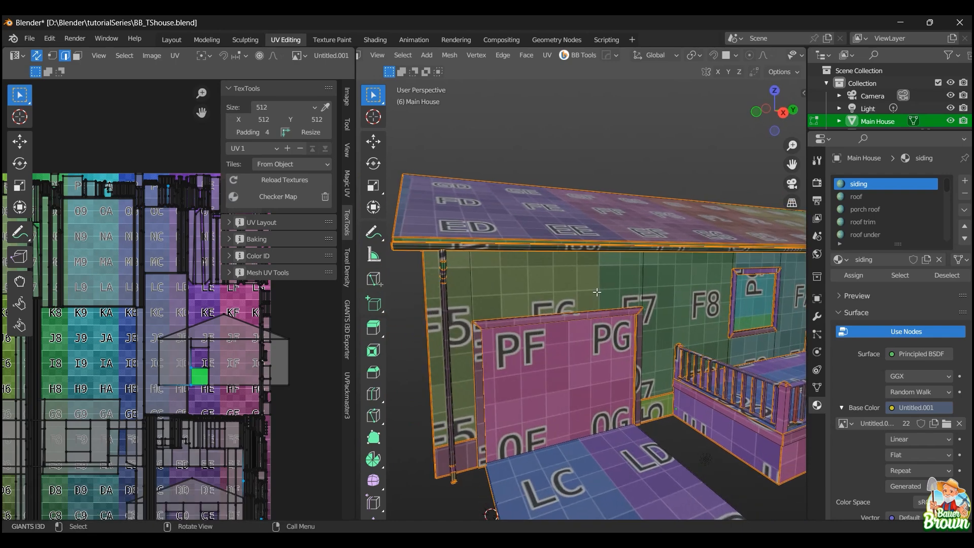
pyautogui.scroll(-3, 604, 289)
pyautogui.moveTo(671, 292); pyautogui.dragTo(640, 300, button='middle')
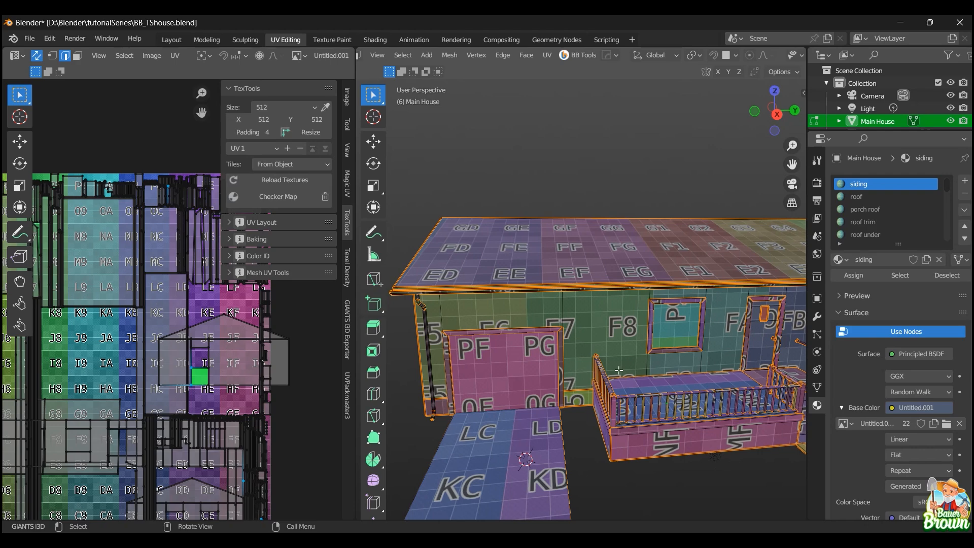
pyautogui.scroll(-3, 620, 370)
pyautogui.moveTo(670, 402); pyautogui.dragTo(649, 409, button='middle')
pyautogui.scroll(3, 652, 408)
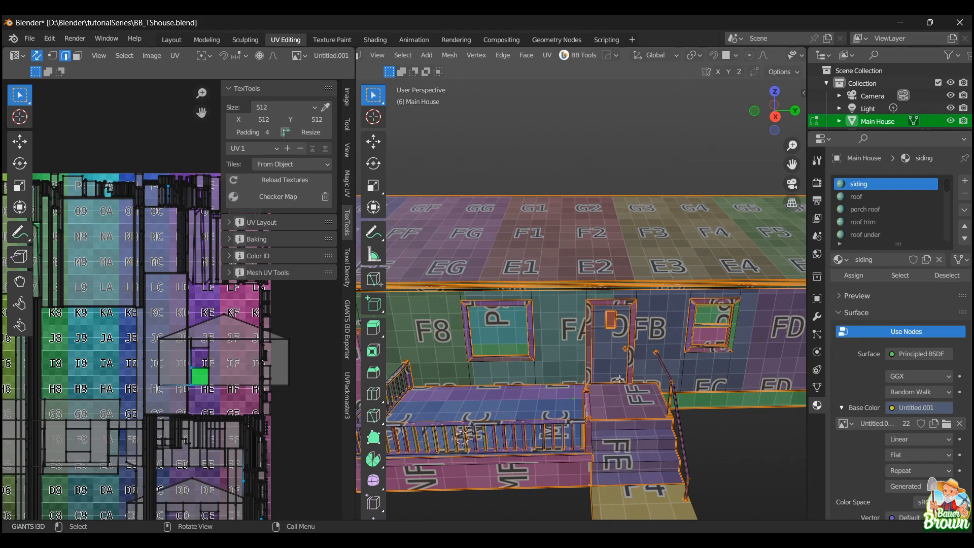
# - Inspect the front porch railing, steps, door and window trim up close for texture direction
pyautogui.scroll(2, 586, 391)
pyautogui.moveTo(586, 391); pyautogui.dragTo(582, 362, button='middle')
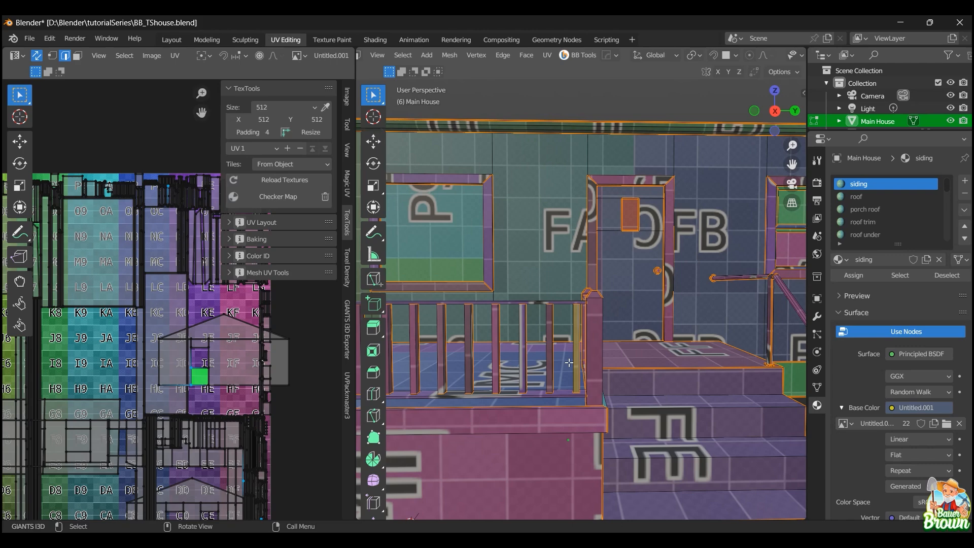
pyautogui.scroll(-1, 589, 215)
pyautogui.moveTo(595, 195); pyautogui.dragTo(590, 331, button='middle')
pyautogui.scroll(-6, 582, 253)
pyautogui.scroll(4, 524, 384)
pyautogui.scroll(4, 536, 369)
# - Examine the two-window gable wall and its foundation, and compare them with the front of the house
pyautogui.moveTo(551, 370); pyautogui.dragTo(642, 371, button='middle')
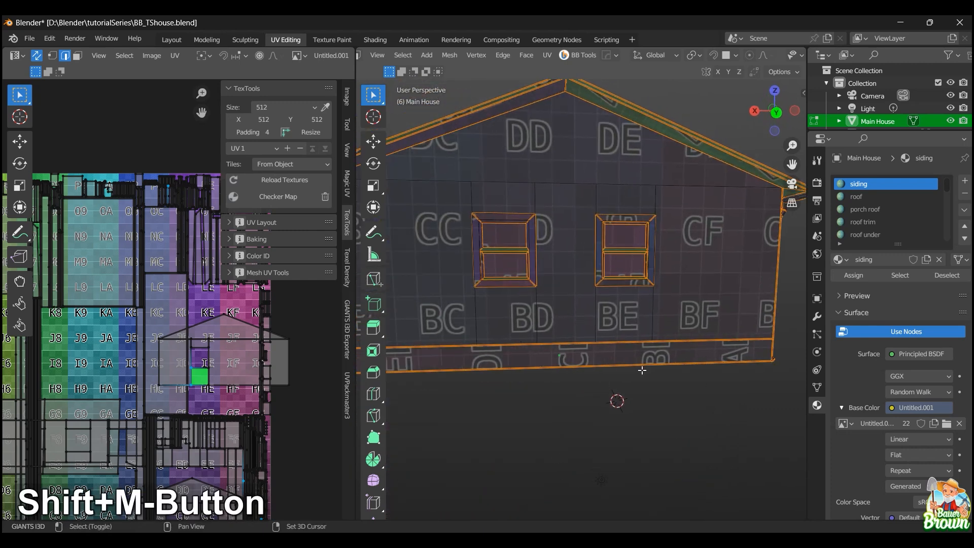
pyautogui.scroll(-5, 614, 351)
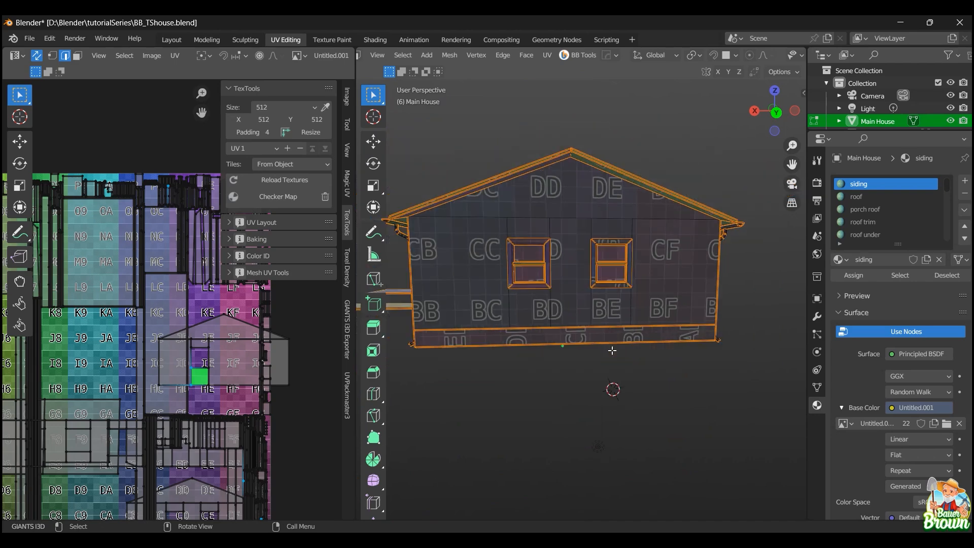
pyautogui.moveTo(612, 349); pyautogui.dragTo(566, 378, button='middle')
pyautogui.scroll(4, 577, 374)
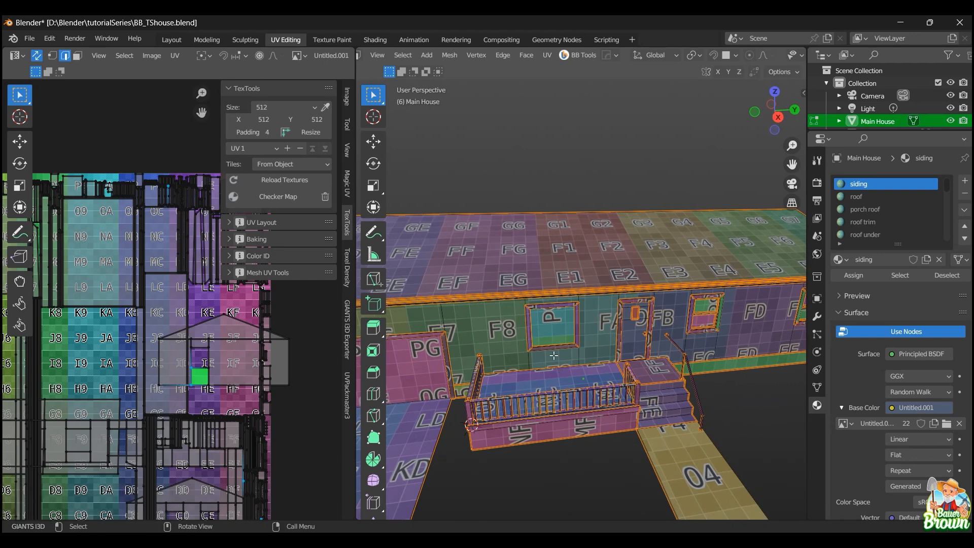
pyautogui.scroll(-5, 554, 356)
pyautogui.moveTo(556, 357); pyautogui.dragTo(554, 371, button='middle')
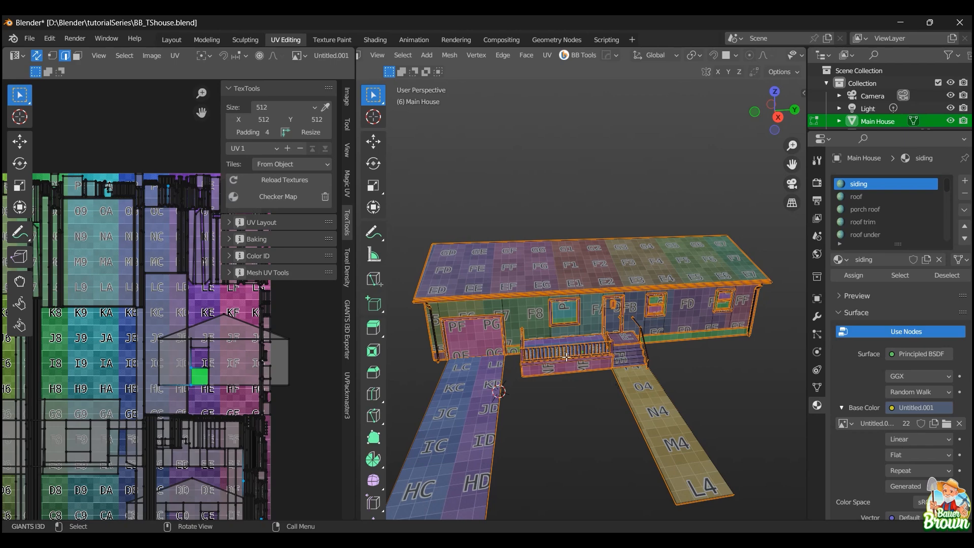
pyautogui.moveTo(589, 375); pyautogui.dragTo(565, 380, button='middle')
pyautogui.scroll(4, 558, 396)
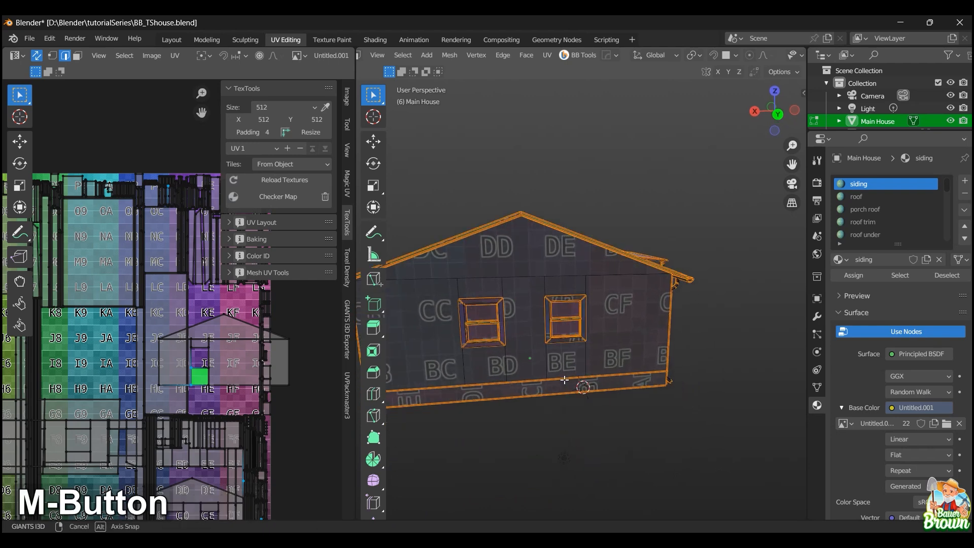
# - Check the texture direction from the two-window gable wall around to the rear roof and the covered patio's roof
pyautogui.keyDown('shift'); pyautogui.moveTo(561, 317); pyautogui.dragTo(596, 342, button='middle'); pyautogui.keyUp('shift')
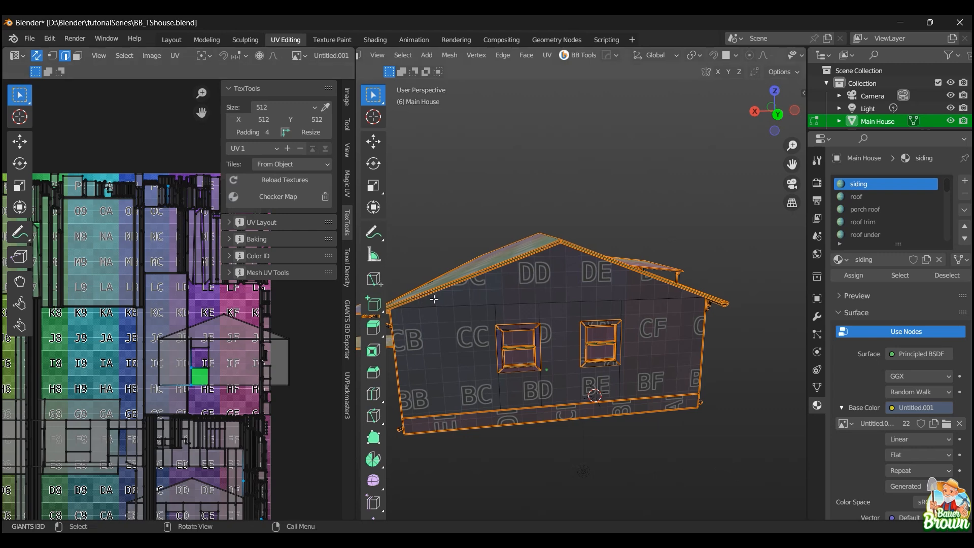
pyautogui.scroll(-2, 571, 301)
pyautogui.moveTo(571, 300); pyautogui.dragTo(488, 340, button='middle')
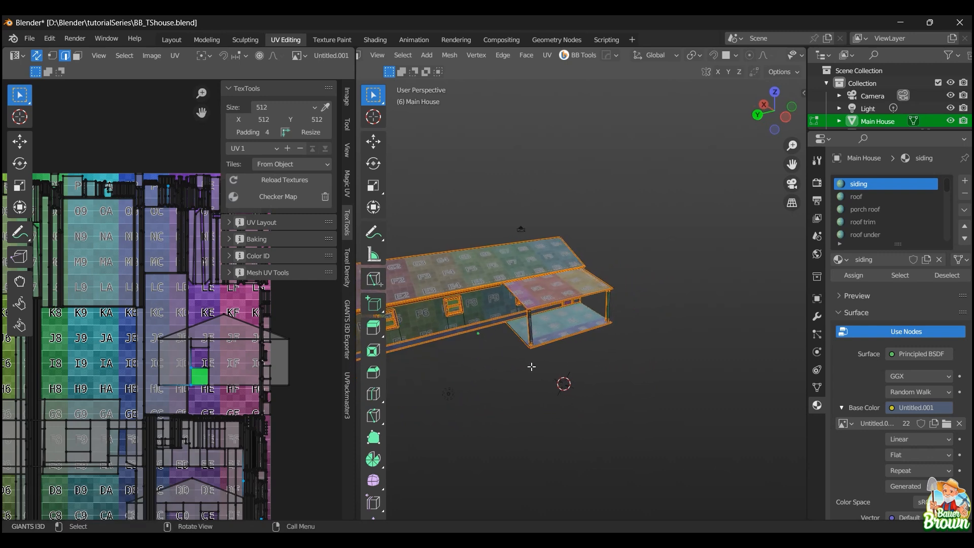
pyautogui.keyDown('shift'); pyautogui.moveTo(518, 377); pyautogui.dragTo(564, 391, button='middle'); pyautogui.keyUp('shift')
pyautogui.scroll(5, 490, 375)
pyautogui.scroll(-3, 568, 365)
pyautogui.scroll(-2, 566, 389)
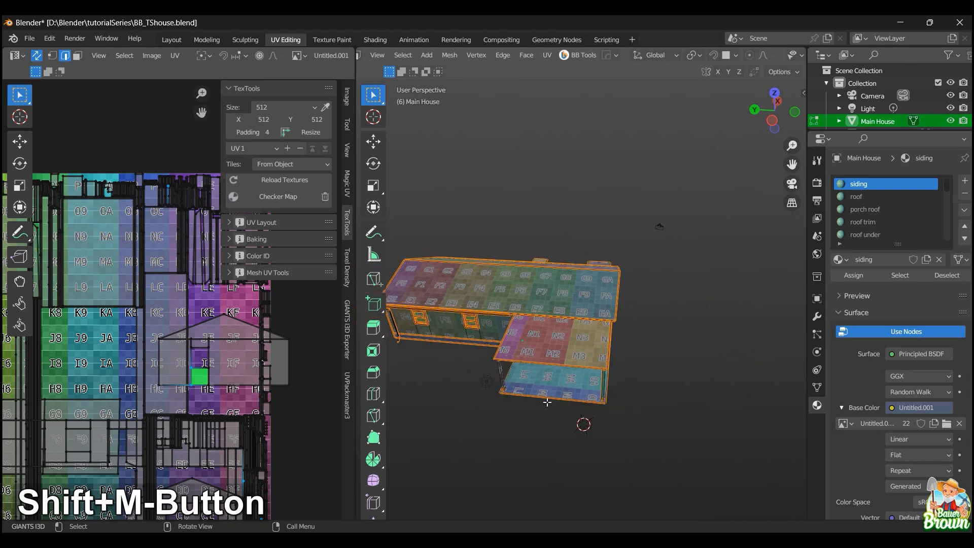
pyautogui.scroll(4, 549, 398)
pyautogui.keyDown('shift'); pyautogui.moveTo(557, 346); pyautogui.dragTo(593, 261, button='middle'); pyautogui.keyUp('shift')
pyautogui.scroll(4, 567, 343)
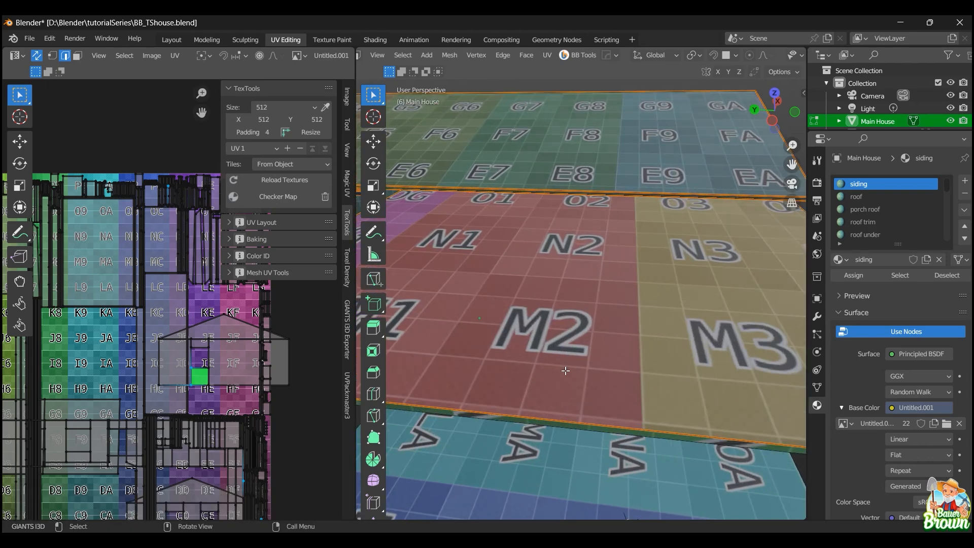
# - Compare the checker direction on the covered patio's floor with its roof, the rear wall and the main rear roof
pyautogui.moveTo(566, 370); pyautogui.dragTo(567, 350, button='middle')
pyautogui.scroll(-2, 567, 350)
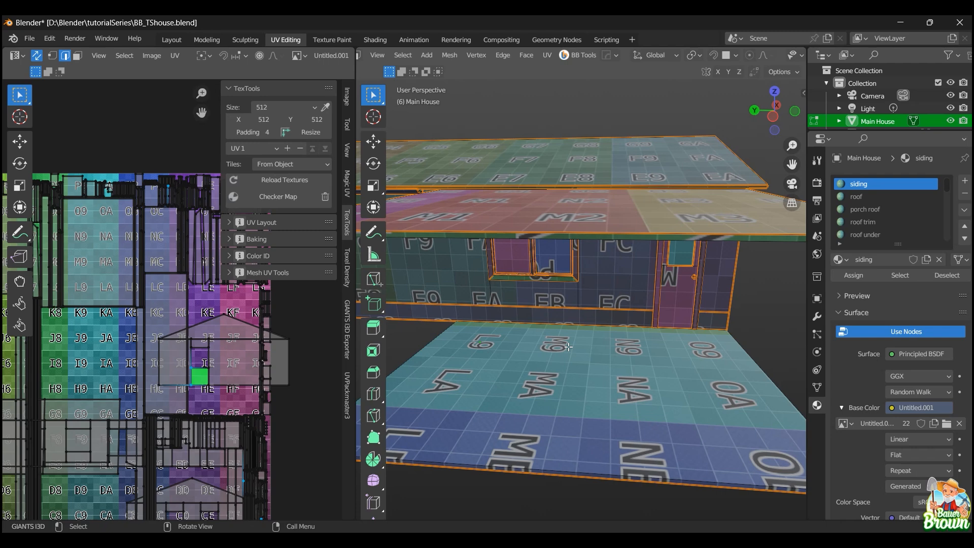
pyautogui.scroll(-5, 568, 347)
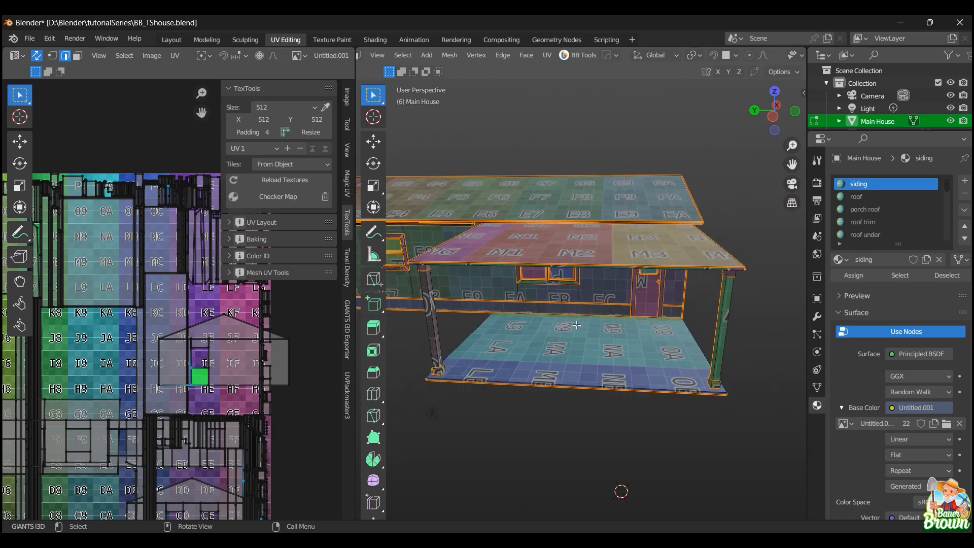
pyautogui.moveTo(568, 347); pyautogui.dragTo(575, 353, button='middle')
pyautogui.scroll(2, 542, 373)
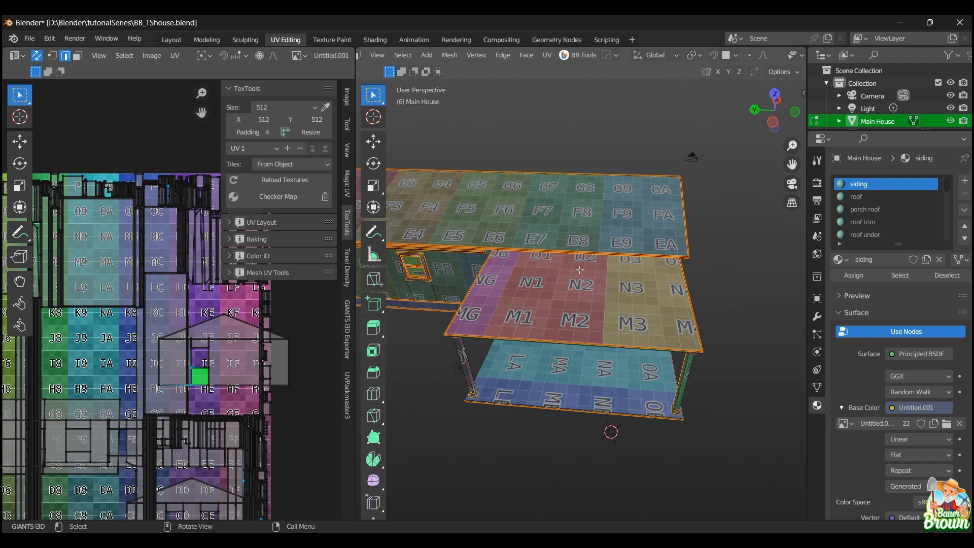
pyautogui.moveTo(555, 291); pyautogui.dragTo(582, 278, button='middle')
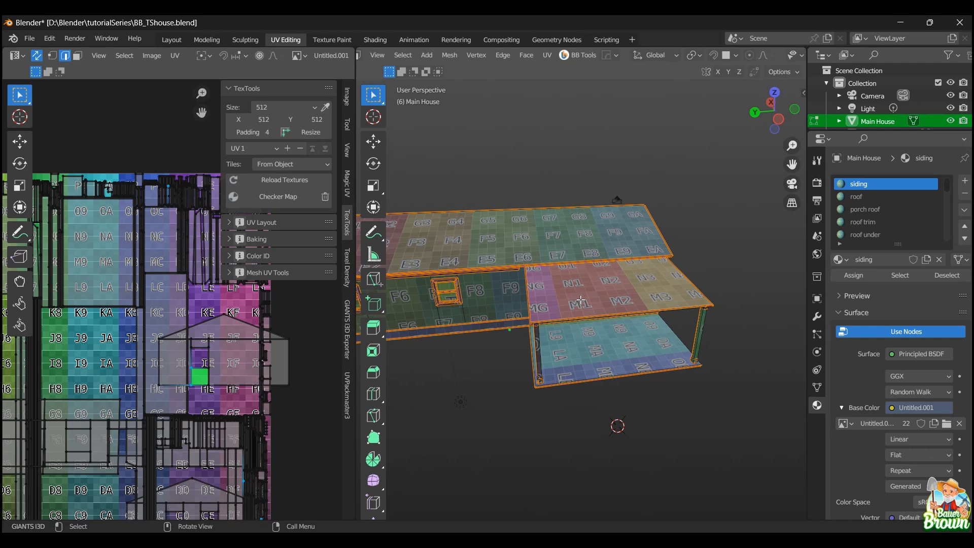
pyautogui.moveTo(582, 300); pyautogui.dragTo(569, 332, button='middle')
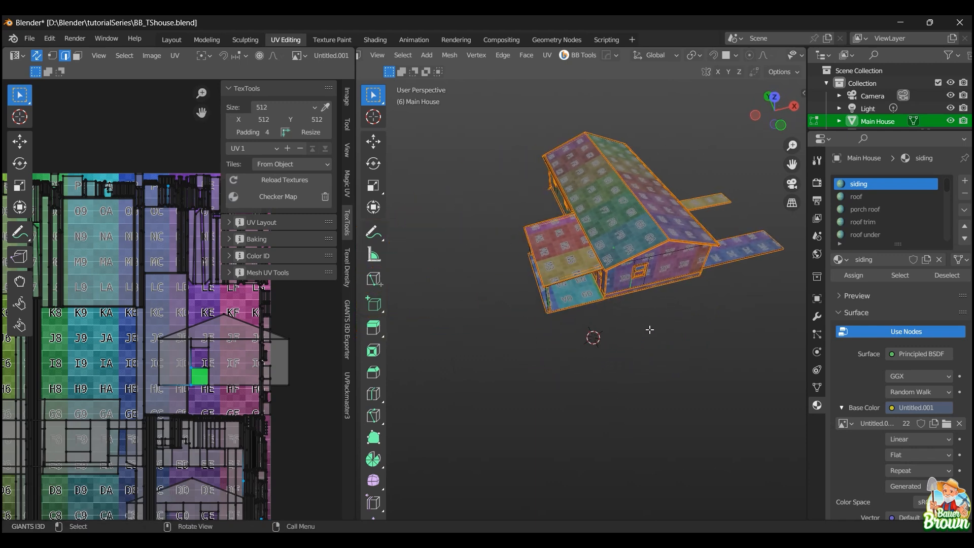
pyautogui.moveTo(648, 328); pyautogui.dragTo(593, 338, button='middle')
pyautogui.scroll(5, 600, 340)
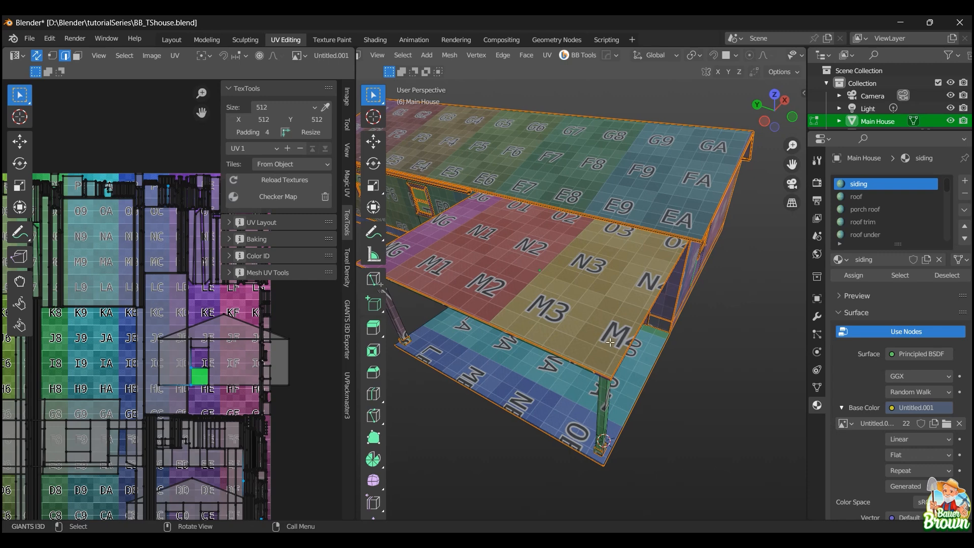
pyautogui.moveTo(579, 381); pyautogui.dragTo(601, 372, button='middle')
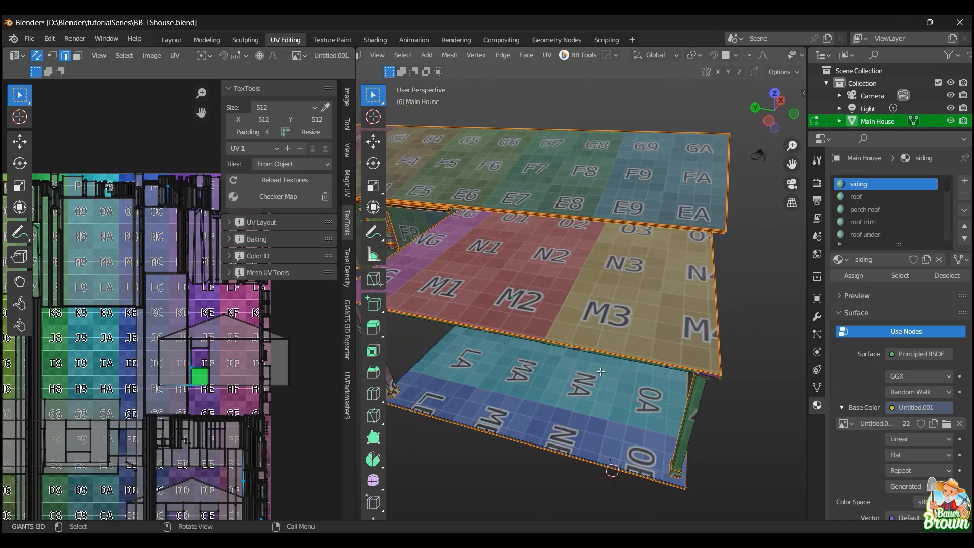
pyautogui.scroll(-1, 599, 372)
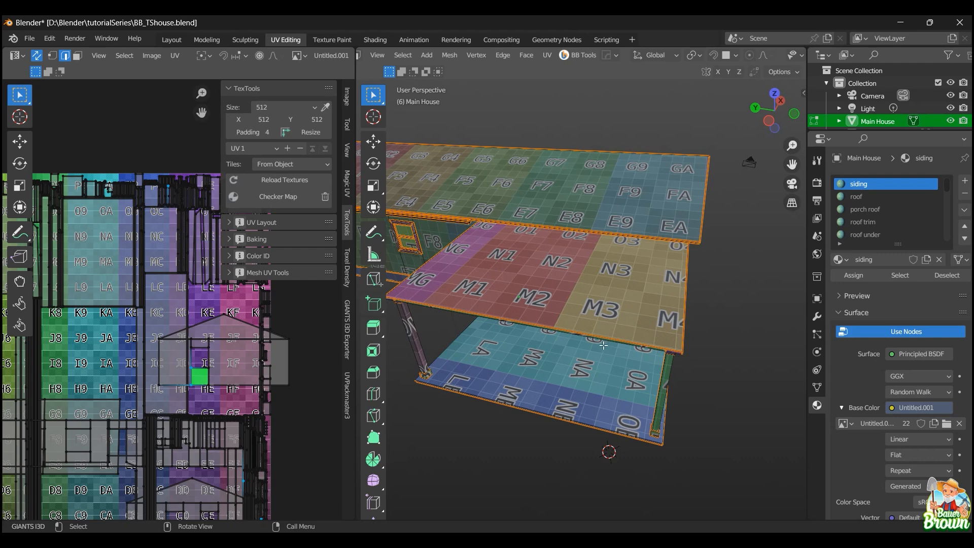
pyautogui.moveTo(539, 378); pyautogui.dragTo(569, 354, button='middle')
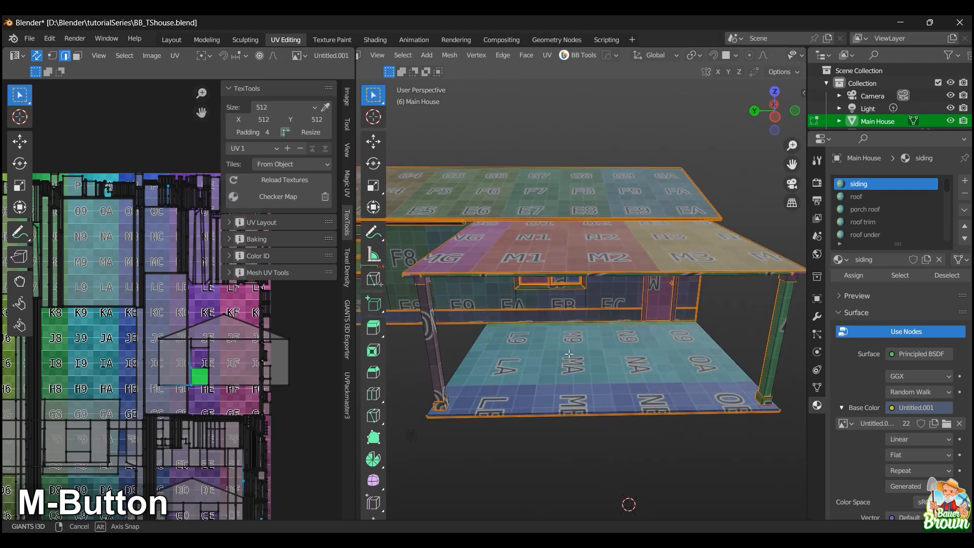
pyautogui.scroll(-3, 570, 354)
pyautogui.scroll(6, 562, 368)
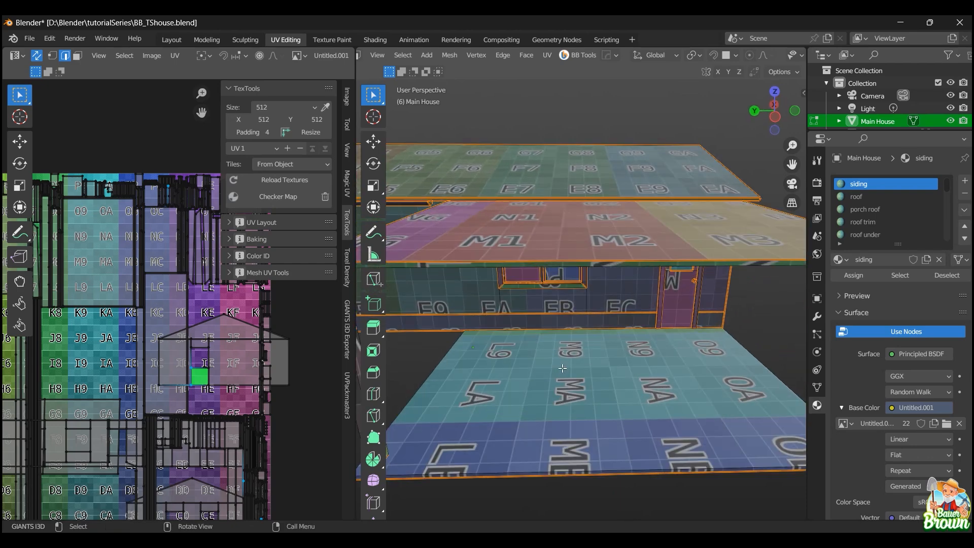
pyautogui.scroll(-2, 562, 368)
pyautogui.moveTo(563, 369)
pyautogui.mouseDown(button='middle')
pyautogui.moveTo(568, 342)
pyautogui.moveTo(626, 330)
pyautogui.moveTo(577, 364)
pyautogui.moveTo(578, 305)
pyautogui.moveTo(562, 370)
pyautogui.moveTo(543, 376)
pyautogui.moveTo(555, 357)
pyautogui.mouseUp(button='middle')
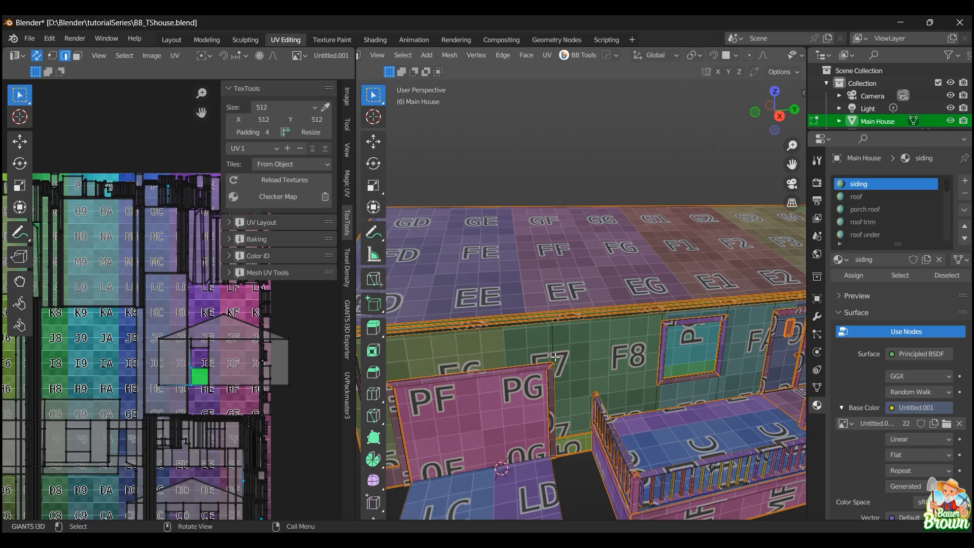
# - Review the garage, driveway, front wall, porch and walkway for consistent texture direction
pyautogui.scroll(-2, 556, 357)
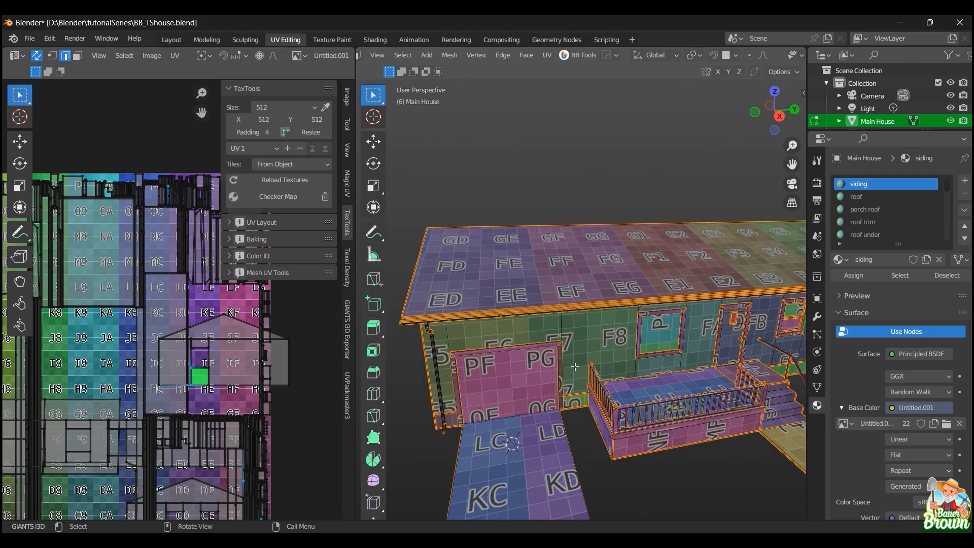
pyautogui.moveTo(575, 367); pyautogui.dragTo(584, 385, button='middle')
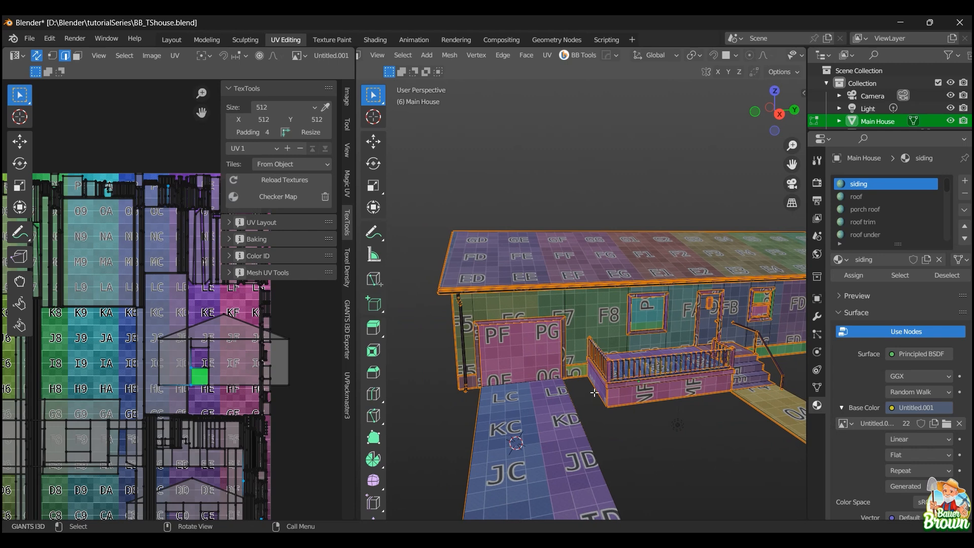
pyautogui.scroll(-2, 595, 393)
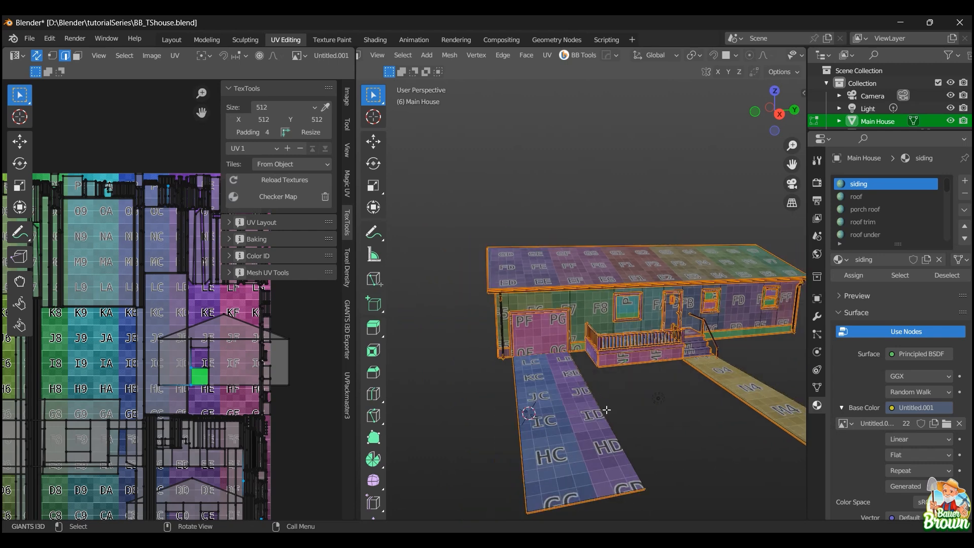
pyautogui.moveTo(607, 410); pyautogui.dragTo(601, 376, button='middle')
pyautogui.scroll(3, 586, 401)
pyautogui.scroll(-1, 587, 401)
pyautogui.keyDown('shift'); pyautogui.moveTo(601, 375); pyautogui.dragTo(473, 361, button='middle'); pyautogui.keyUp('shift')
pyautogui.keyDown('shift'); pyautogui.moveTo(473, 361); pyautogui.dragTo(593, 386, button='middle'); pyautogui.keyUp('shift')
pyautogui.scroll(2, 526, 368)
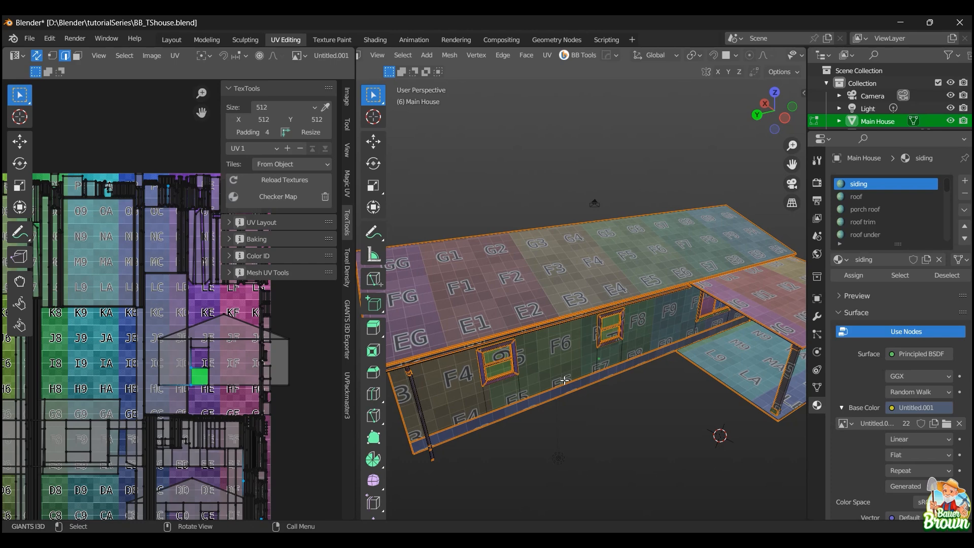
# - Inspect the rear wall, its windows, the main rear roof and the patio roof for matching texture direction
pyautogui.moveTo(564, 366); pyautogui.dragTo(543, 254, button='middle')
pyautogui.scroll(-3, 543, 254)
pyautogui.moveTo(584, 290)
pyautogui.mouseDown(button='middle')
pyautogui.moveTo(669, 327)
pyautogui.moveTo(591, 356)
pyautogui.moveTo(635, 330)
pyautogui.moveTo(654, 357)
pyautogui.moveTo(613, 336)
pyautogui.moveTo(605, 340)
pyautogui.moveTo(632, 347)
pyautogui.moveTo(548, 348)
pyautogui.moveTo(653, 348)
pyautogui.moveTo(552, 354)
pyautogui.moveTo(742, 389)
pyautogui.mouseUp(button='middle')
pyautogui.scroll(6, 591, 355)
pyautogui.scroll(-4, 634, 330)
pyautogui.scroll(-4, 635, 330)
pyautogui.scroll(3, 641, 355)
pyautogui.scroll(2, 519, 354)
pyautogui.moveTo(518, 355)
pyautogui.keyDown('shift'); pyautogui.mouseDown(button='middle')
pyautogui.moveTo(696, 373)
pyautogui.moveTo(546, 394)
pyautogui.moveTo(557, 404)
pyautogui.mouseUp(button='middle'); pyautogui.keyUp('shift')
pyautogui.scroll(1, 540, 352)
pyautogui.scroll(1, 540, 352)
pyautogui.scroll(1, 557, 404)
pyautogui.moveTo(557, 404); pyautogui.dragTo(519, 361, button='middle')
pyautogui.scroll(-2, 493, 361)
pyautogui.scroll(-1, 519, 360)
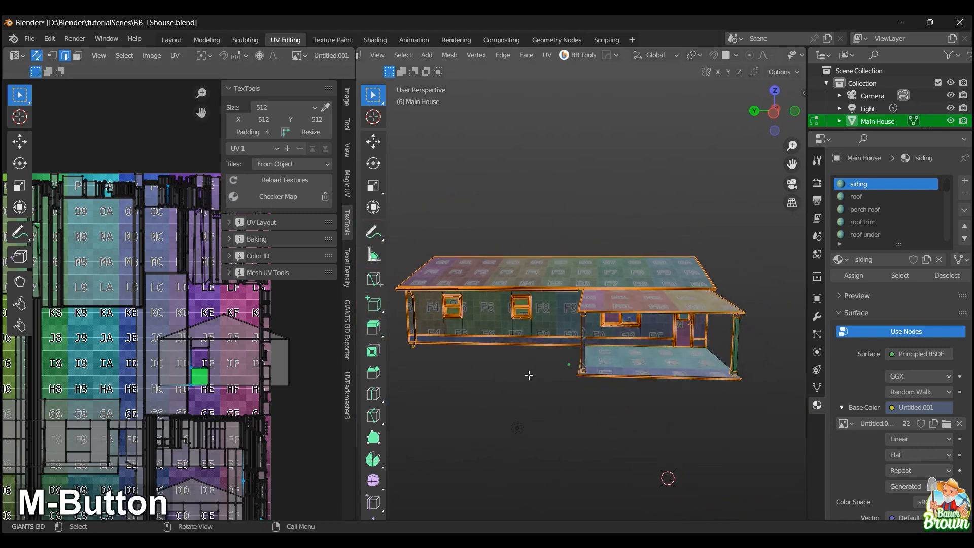
pyautogui.scroll(3, 528, 375)
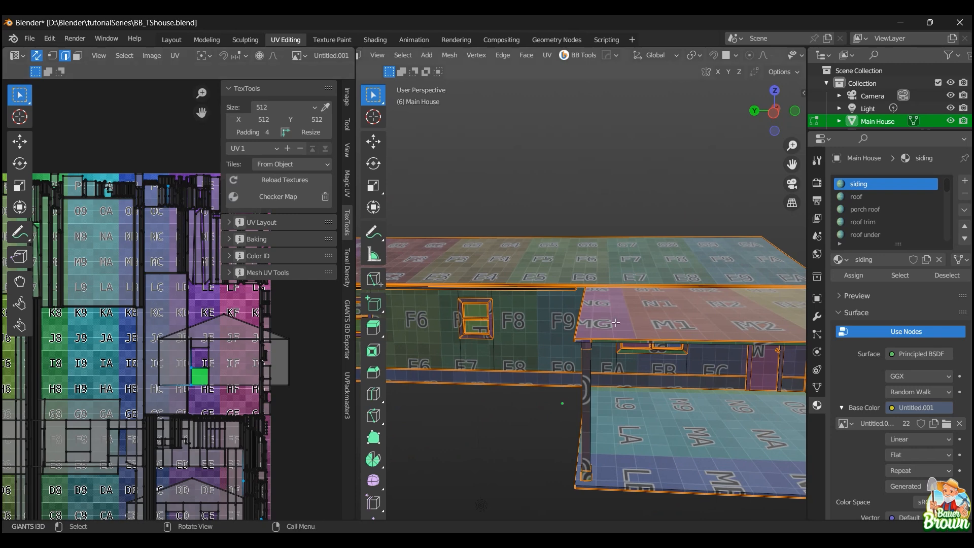
pyautogui.moveTo(649, 320); pyautogui.dragTo(622, 302, button='middle')
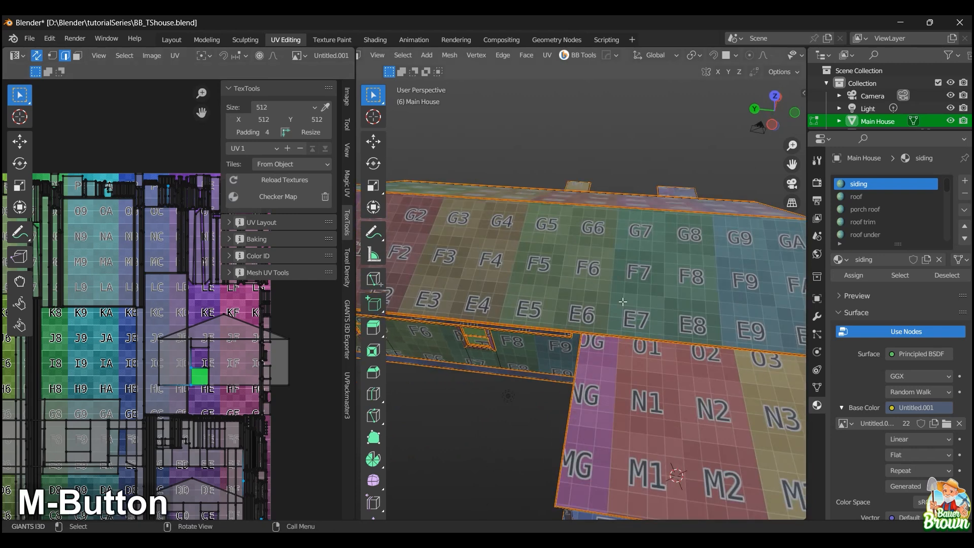
# - Try to rotate the main roof's rear face by 90 degrees in the 3D view
pyautogui.press('3')
pyautogui.click(608, 261)
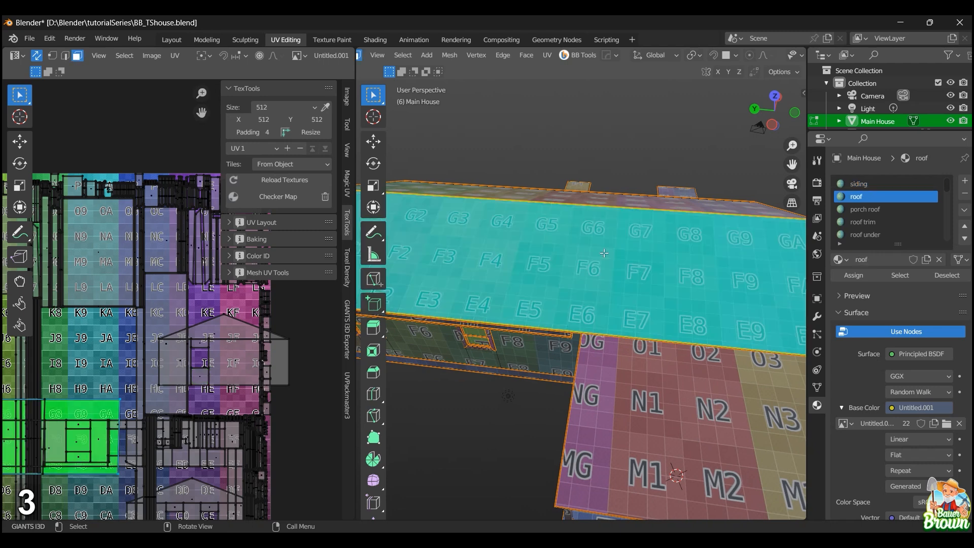
pyautogui.write('r')
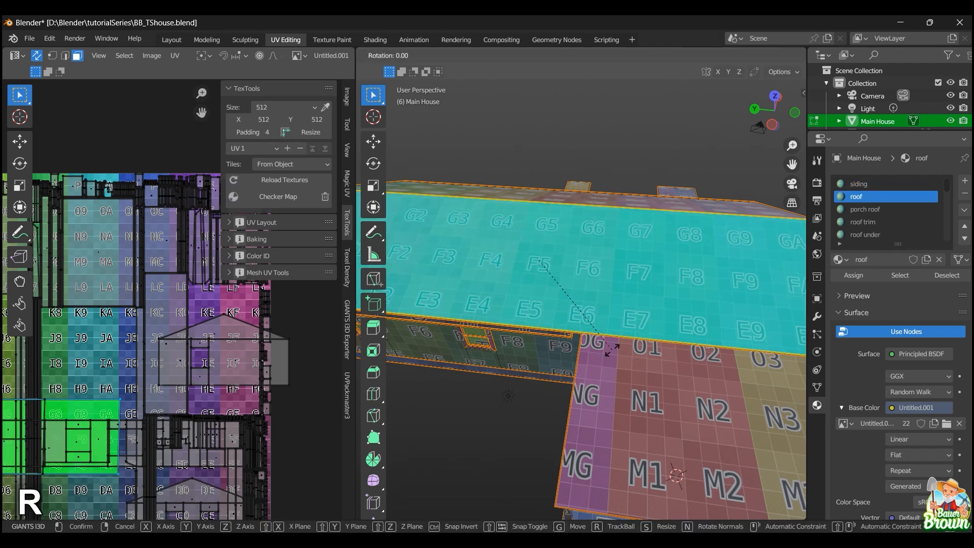
pyautogui.write('90')
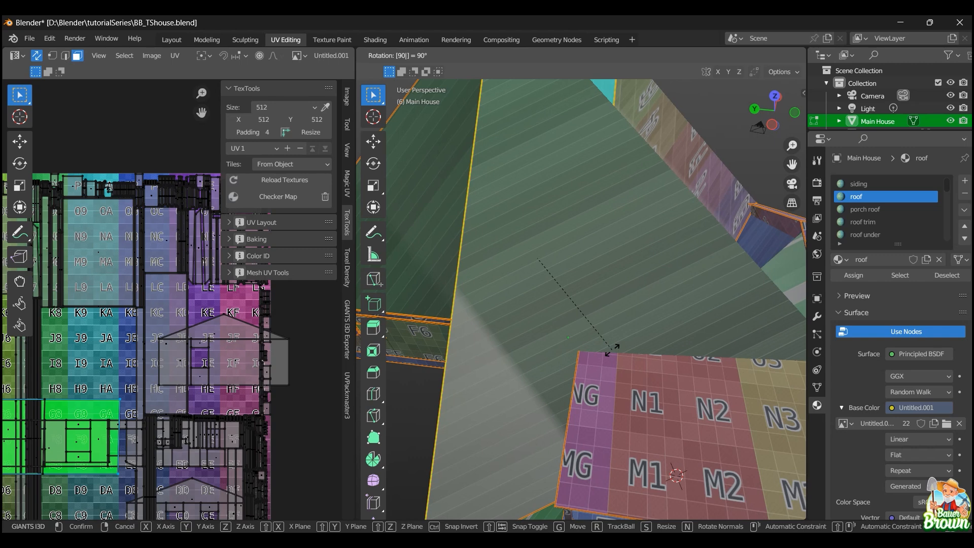
pyautogui.press('Return')
pyautogui.scroll(-6, 577, 206)
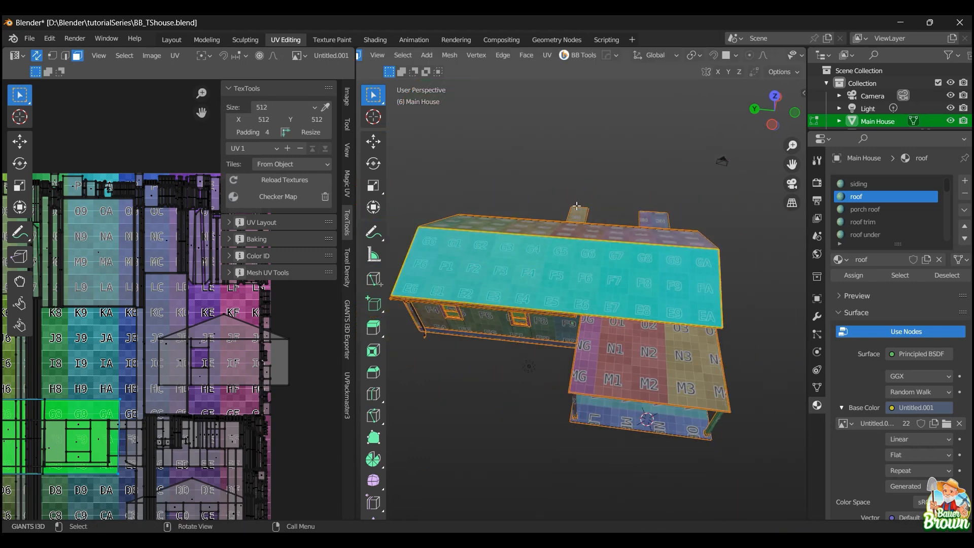
pyautogui.click(576, 176)
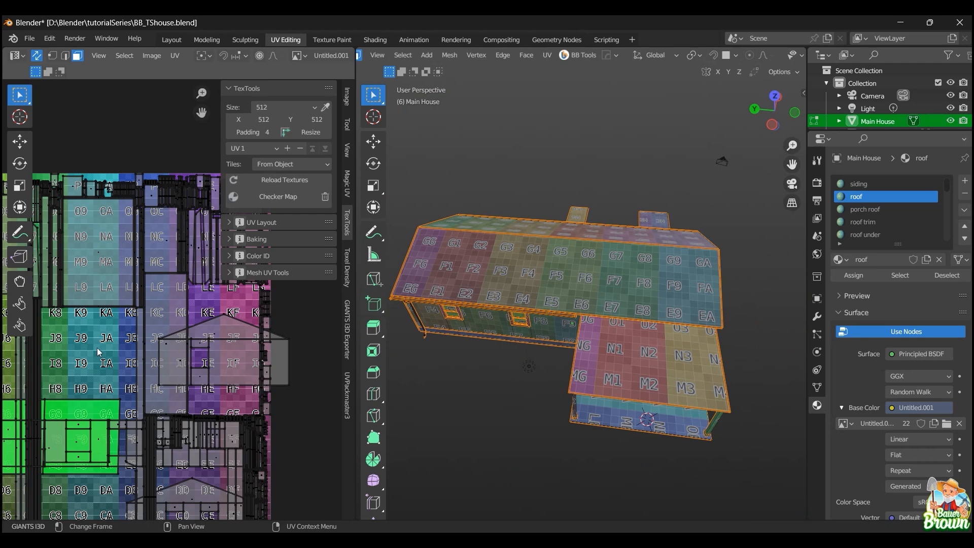
# - Re-examine the rear roof, patio roof, patio floor and corner post for texture direction
pyautogui.scroll(-2, 519, 273)
pyautogui.moveTo(554, 359); pyautogui.dragTo(566, 331, button='middle')
pyautogui.scroll(3, 566, 331)
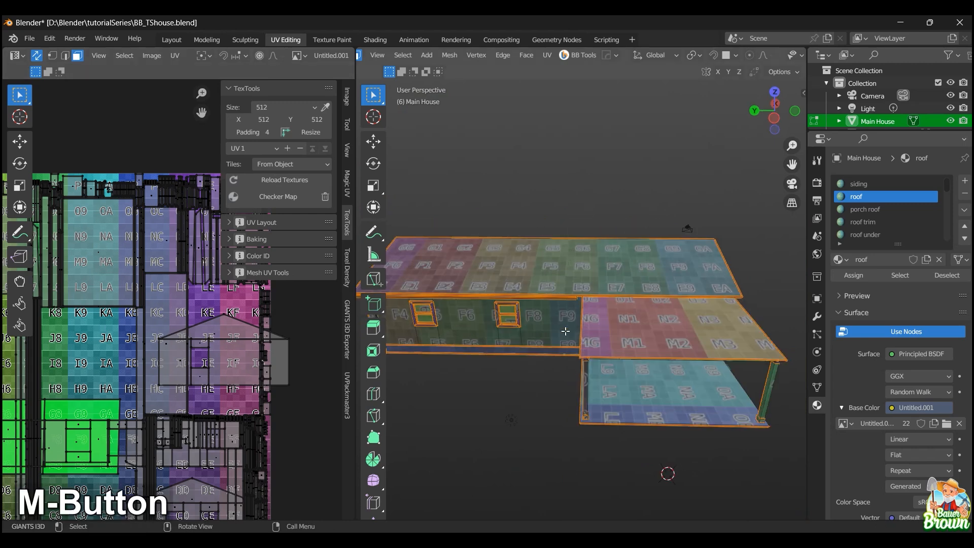
pyautogui.scroll(2, 566, 332)
pyautogui.scroll(-4, 612, 347)
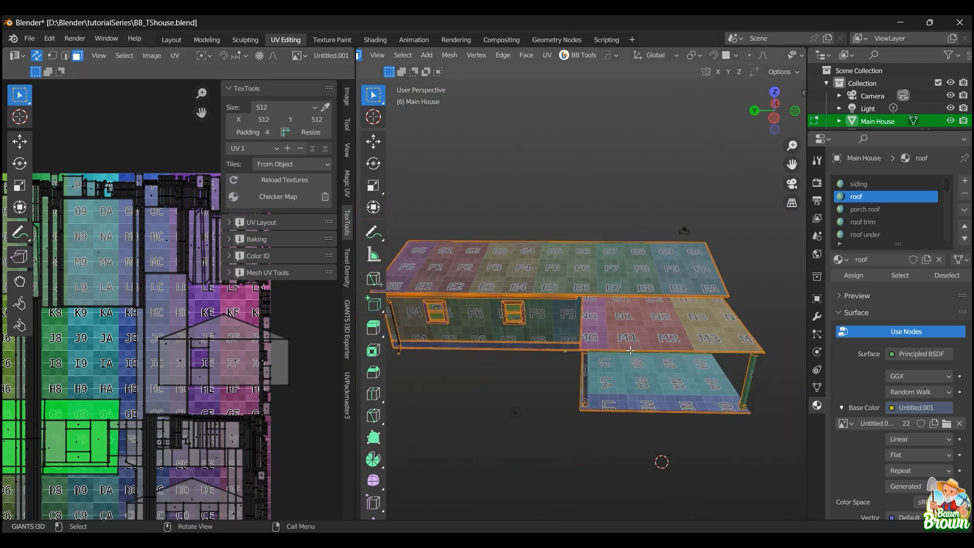
pyautogui.moveTo(612, 348); pyautogui.dragTo(626, 396, button='middle')
pyautogui.scroll(3, 589, 363)
pyautogui.scroll(-3, 595, 343)
pyautogui.scroll(4, 527, 355)
pyautogui.scroll(-4, 573, 364)
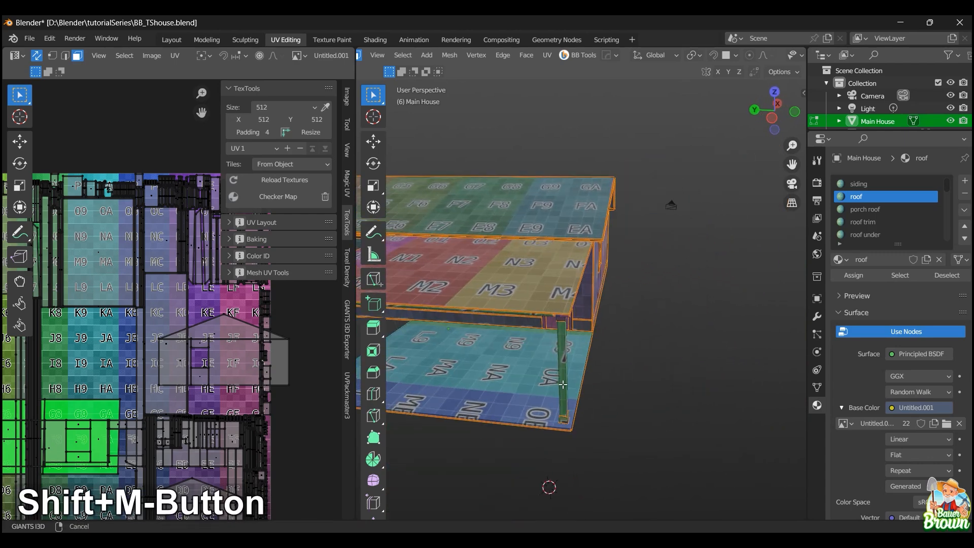
pyautogui.keyDown('shift'); pyautogui.moveTo(553, 403); pyautogui.dragTo(600, 366, button='middle'); pyautogui.keyUp('shift')
pyautogui.scroll(-2, 619, 401)
pyautogui.scroll(4, 595, 388)
pyautogui.scroll(3, 601, 367)
pyautogui.scroll(-3, 600, 366)
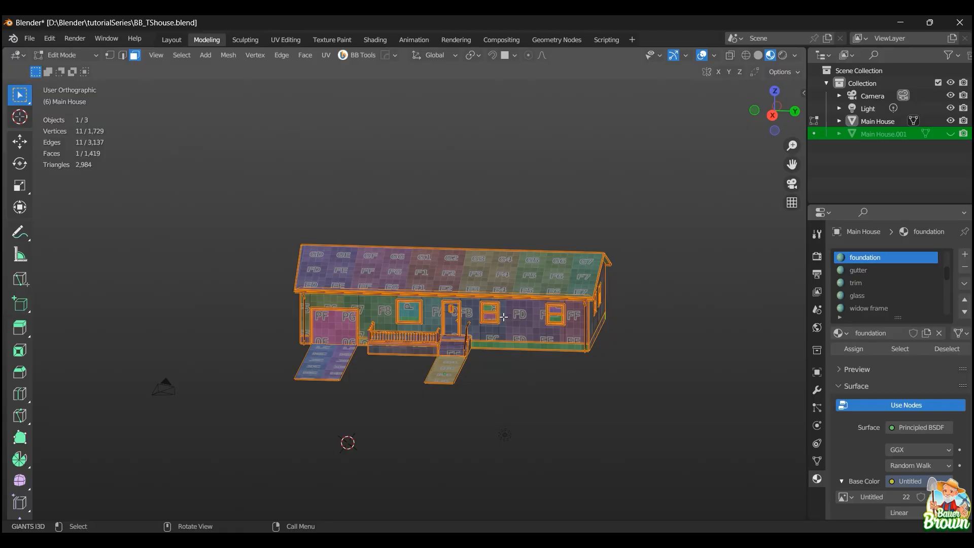
# - Inspect the front and the two-window gable wall's foundation strip for texture direction, then return to the UV Editing workspace
pyautogui.scroll(3, 516, 338)
pyautogui.moveTo(515, 338); pyautogui.dragTo(466, 288, button='middle')
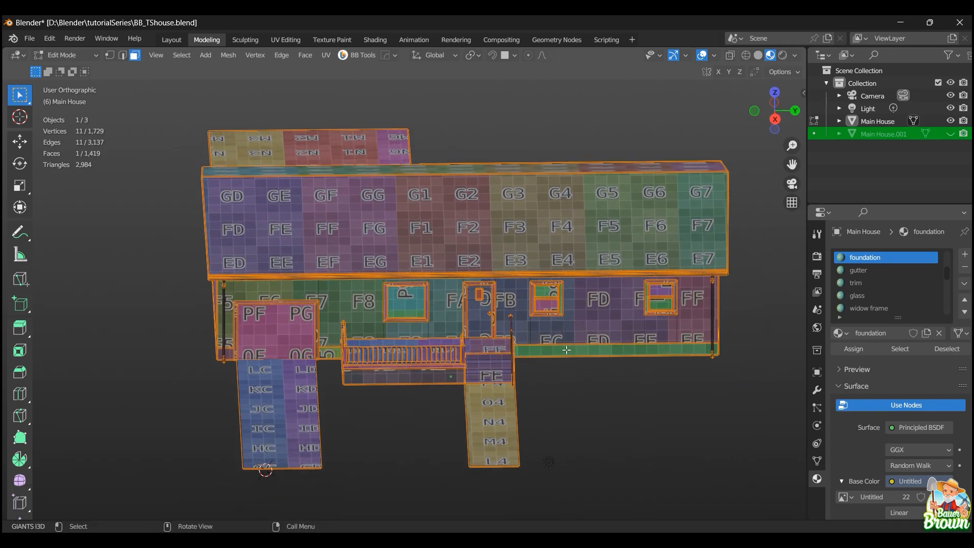
pyautogui.moveTo(466, 322); pyautogui.dragTo(543, 337, button='middle')
pyautogui.moveTo(370, 505); pyautogui.dragTo(538, 388, button='middle')
pyautogui.click(432, 361)
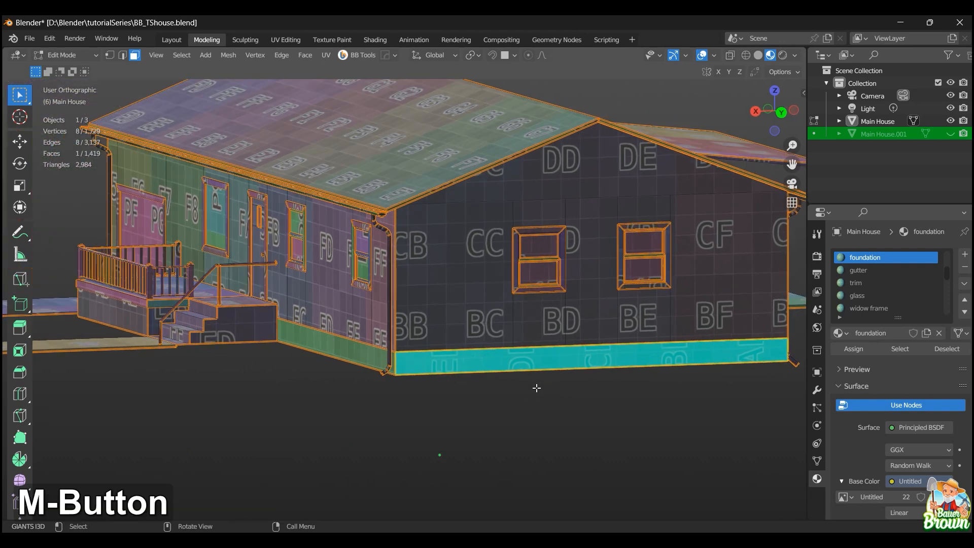
pyautogui.click(532, 397)
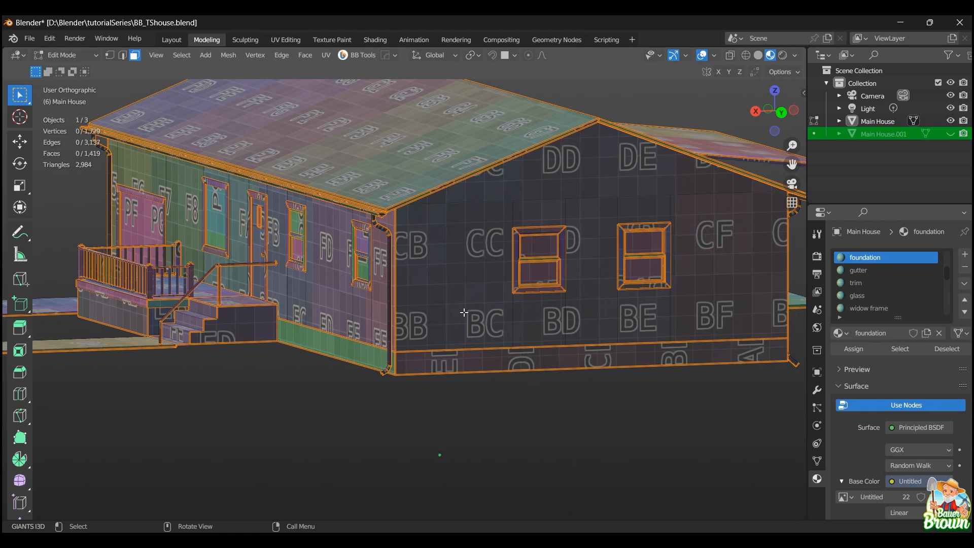
pyautogui.click(286, 39)
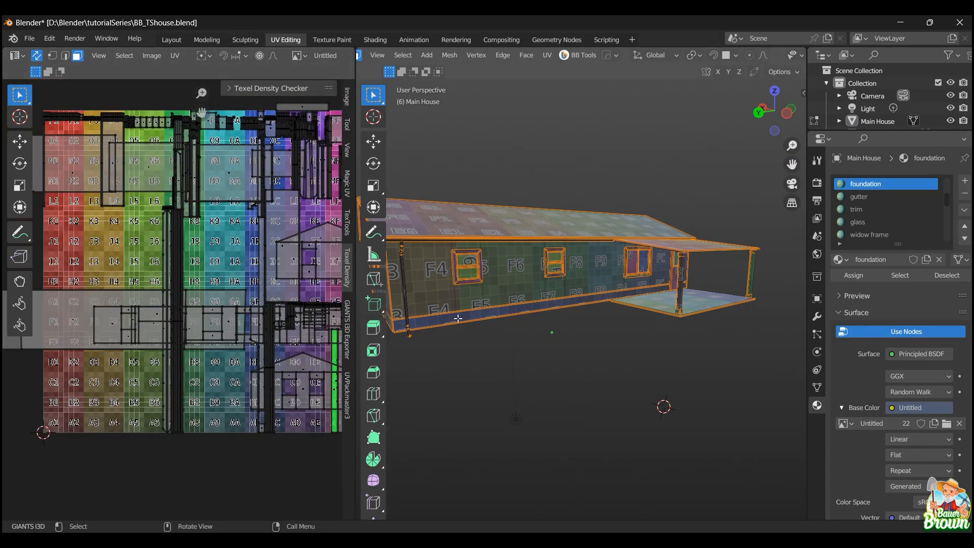
# - Select the foundation strips on the rear wall and the two-window gable wall to compare the orientation of their UV islands
pyautogui.click(457, 318)
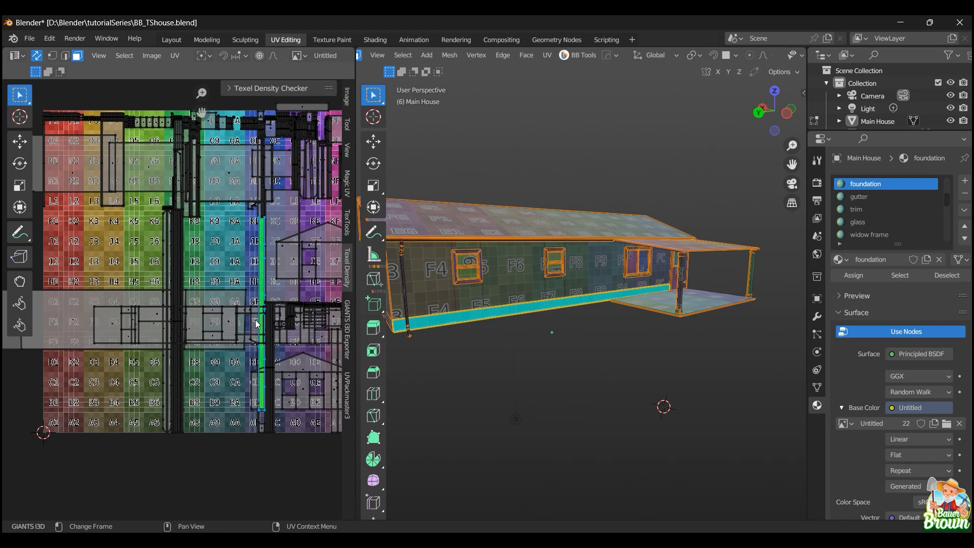
pyautogui.moveTo(454, 348); pyautogui.dragTo(548, 338, button='middle')
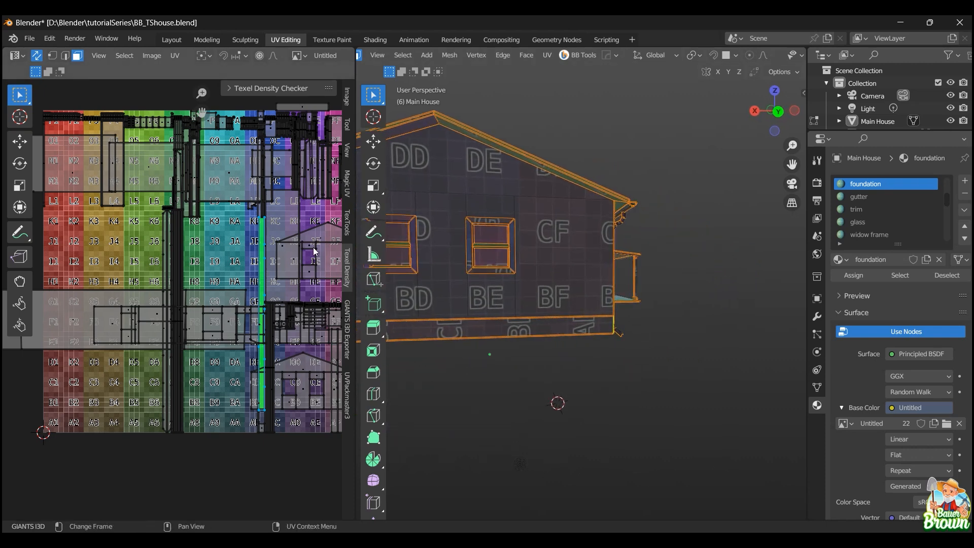
pyautogui.click(471, 331)
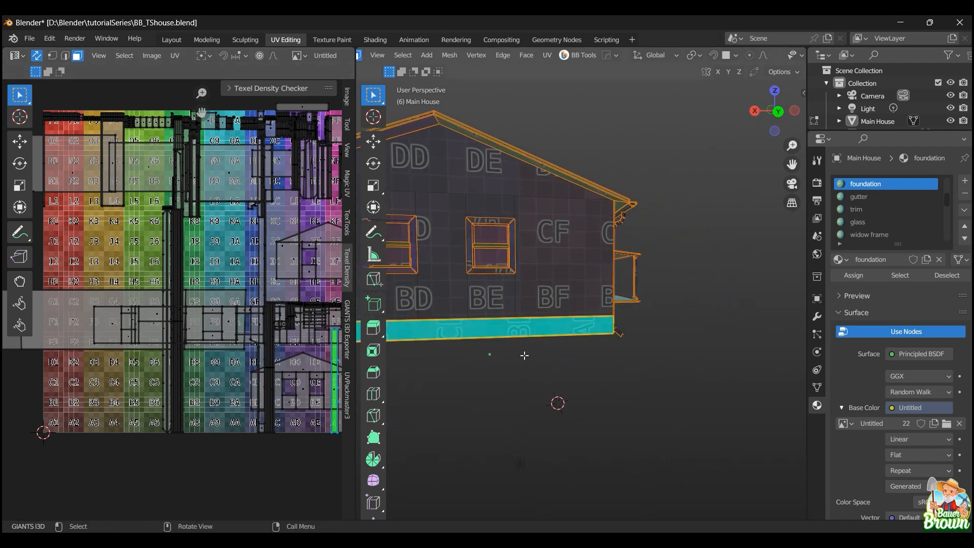
pyautogui.scroll(-5, 524, 356)
pyautogui.moveTo(524, 358); pyautogui.dragTo(502, 371, button='middle')
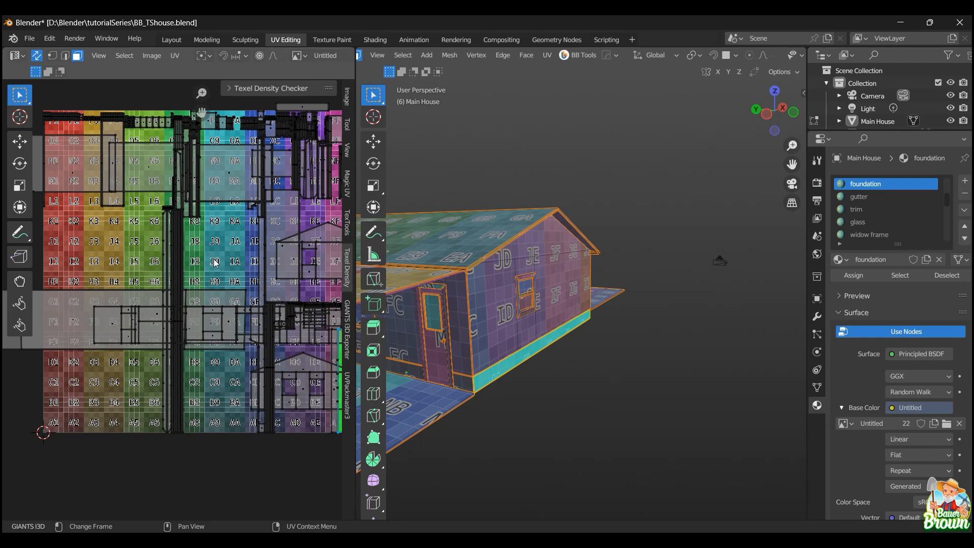
# - Select all UV islands and examine the whole UV layout in the maximized UV editor, then restore the split view
pyautogui.press('a')
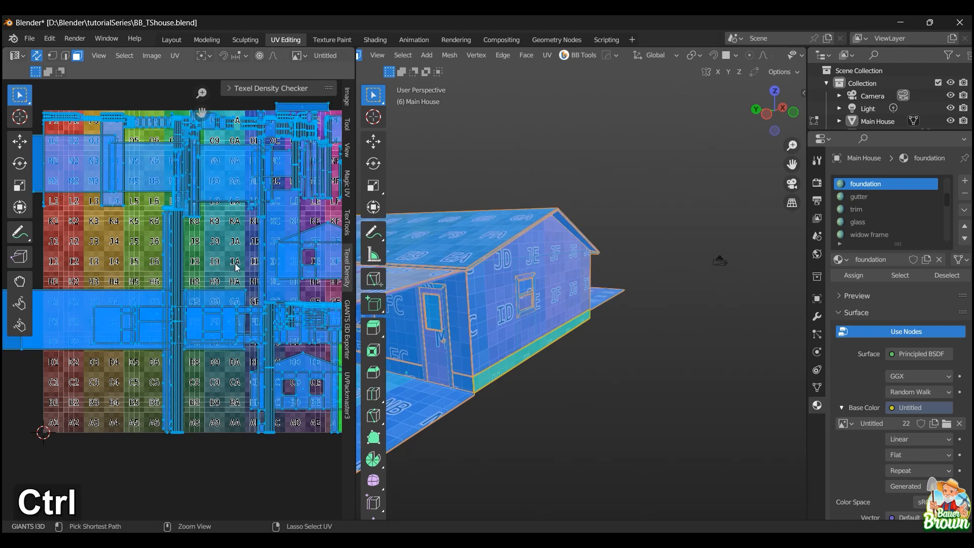
pyautogui.hotkey('ctrl', 'space')
pyautogui.scroll(7, 491, 344)
pyautogui.scroll(-4, 490, 344)
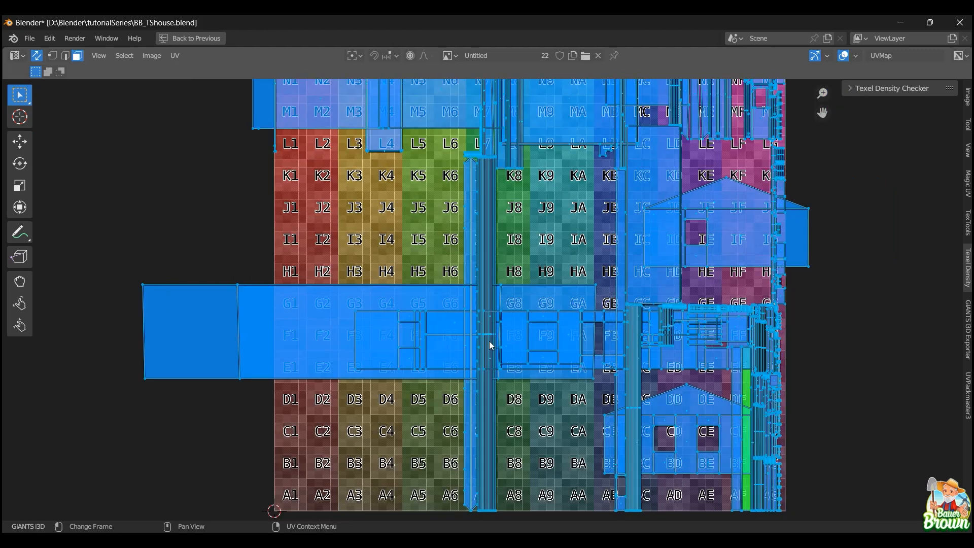
pyautogui.scroll(-1, 490, 344)
pyautogui.scroll(-1, 669, 304)
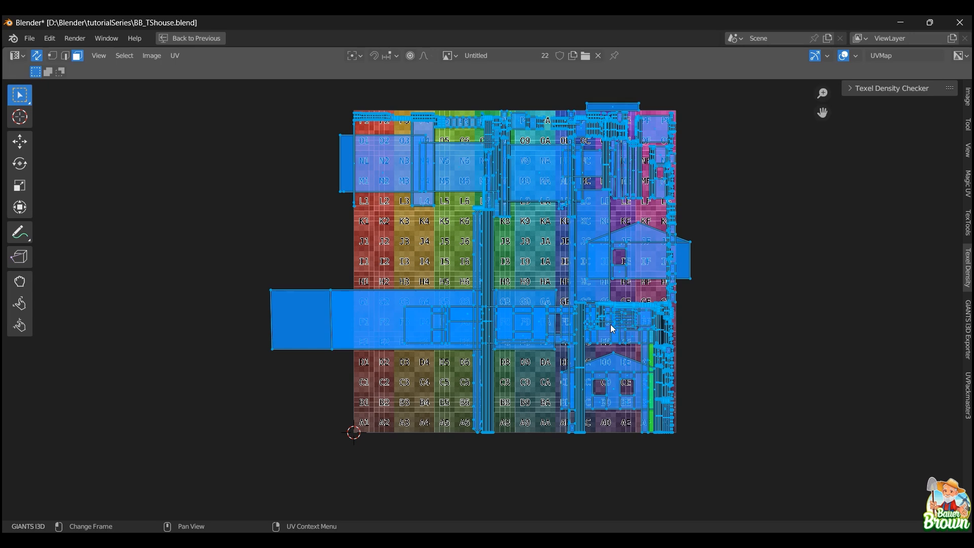
pyautogui.hotkey('ctrl', 'space')
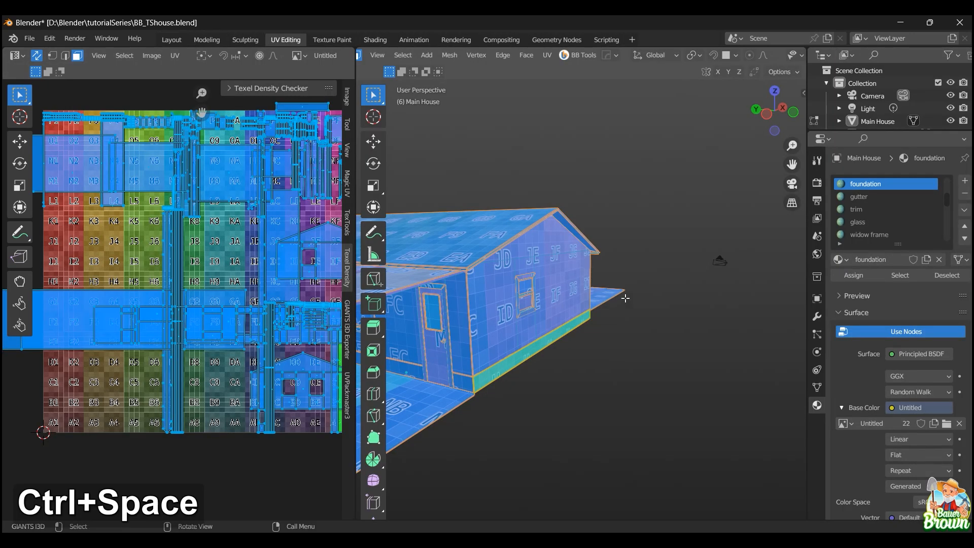
pyautogui.scroll(-1, 260, 305)
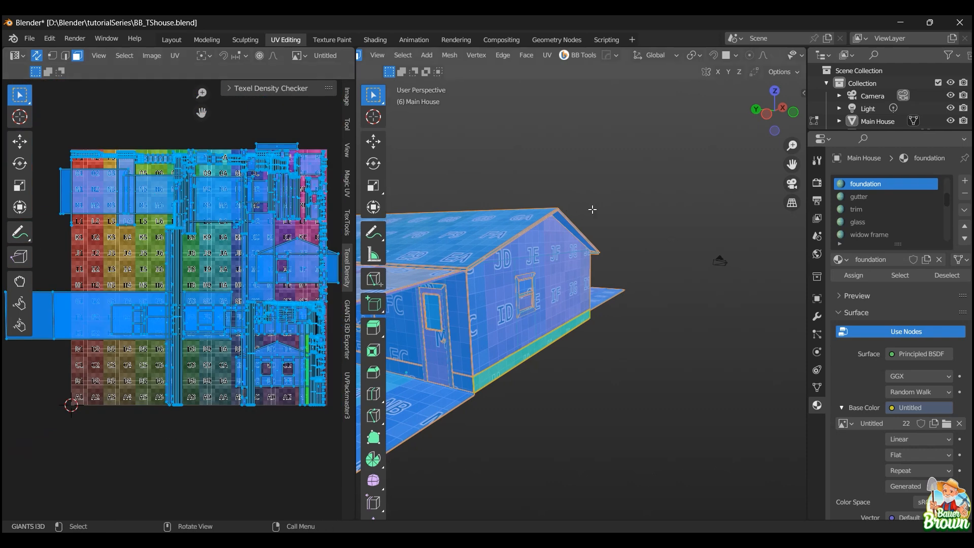
# - Clear the selection of all UV islands and review the UVPackmaster3 packing options
pyautogui.click(606, 200)
pyautogui.scroll(-3, 668, 267)
pyautogui.moveTo(668, 266); pyautogui.dragTo(528, 339, button='middle')
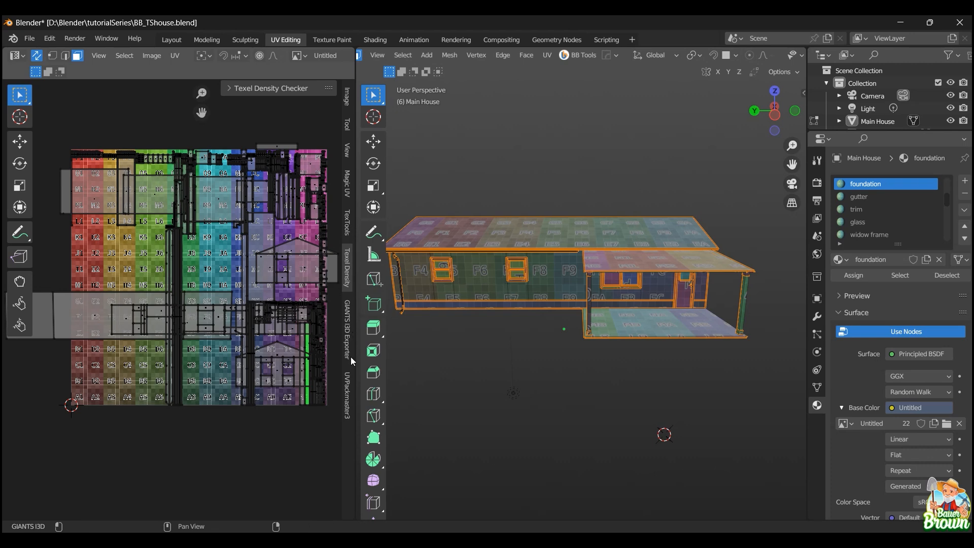
pyautogui.click(345, 392)
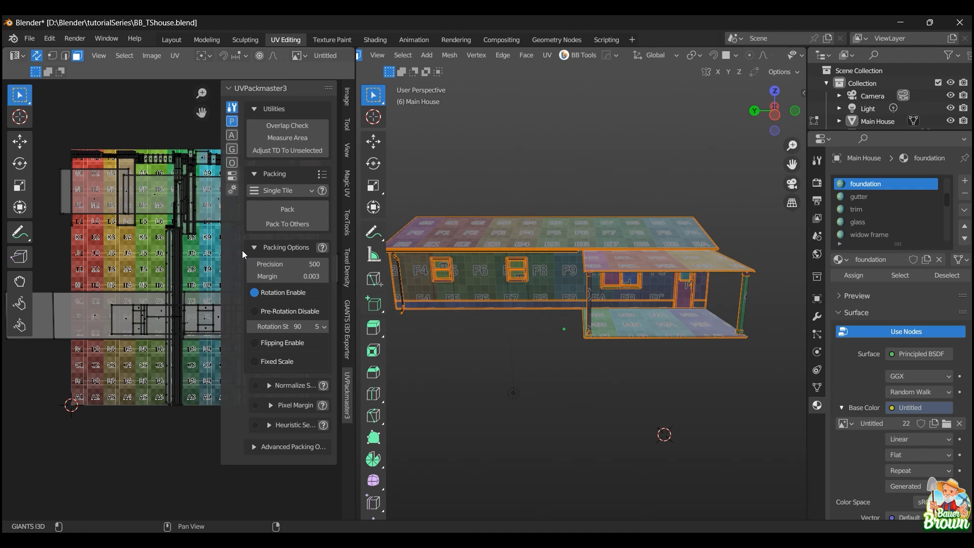
pyautogui.click(234, 89)
# - Inspect the rear wall, main rear roof, patio roof and patio floor for consistent texture direction and scale
pyautogui.scroll(2, 530, 269)
pyautogui.moveTo(538, 268); pyautogui.dragTo(539, 312, button='middle')
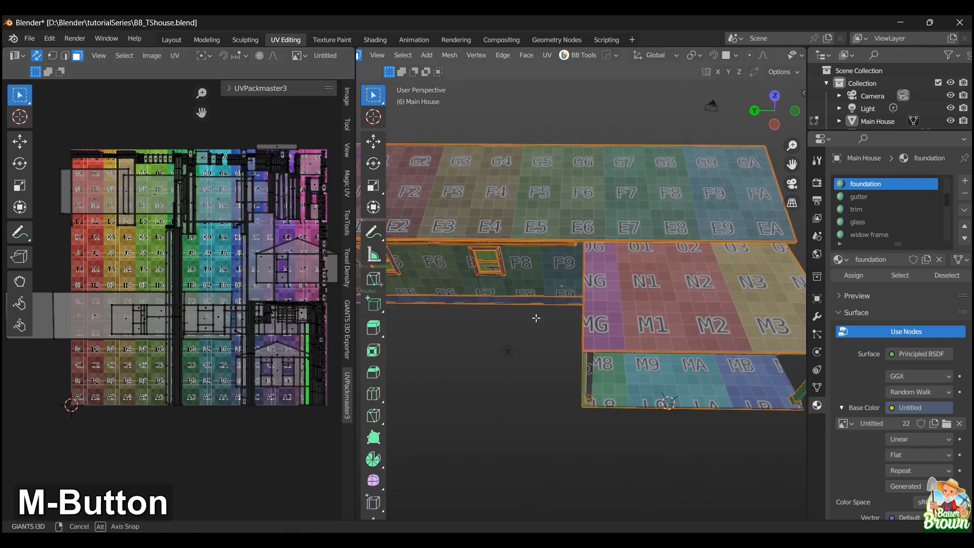
pyautogui.scroll(-1, 573, 266)
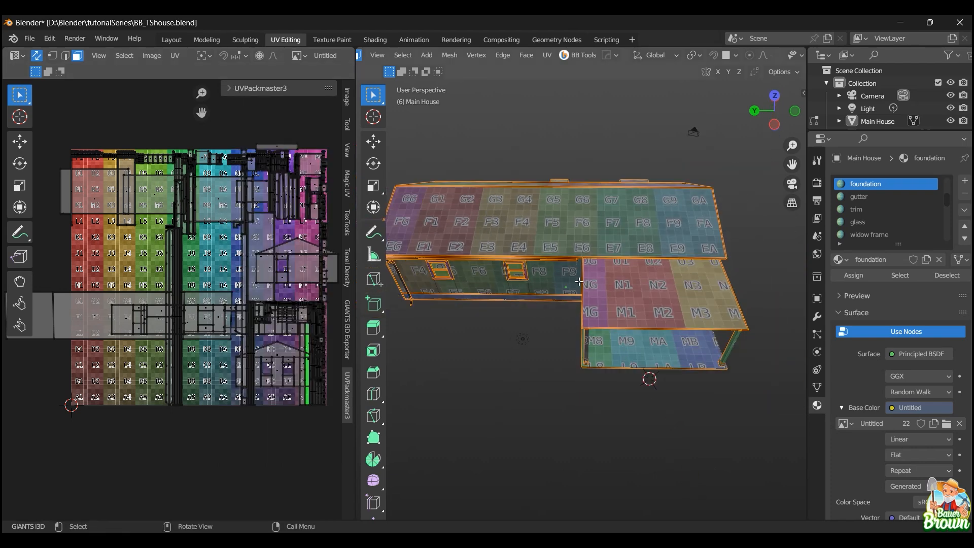
pyautogui.scroll(3, 579, 294)
pyautogui.moveTo(580, 314); pyautogui.dragTo(582, 284, button='middle')
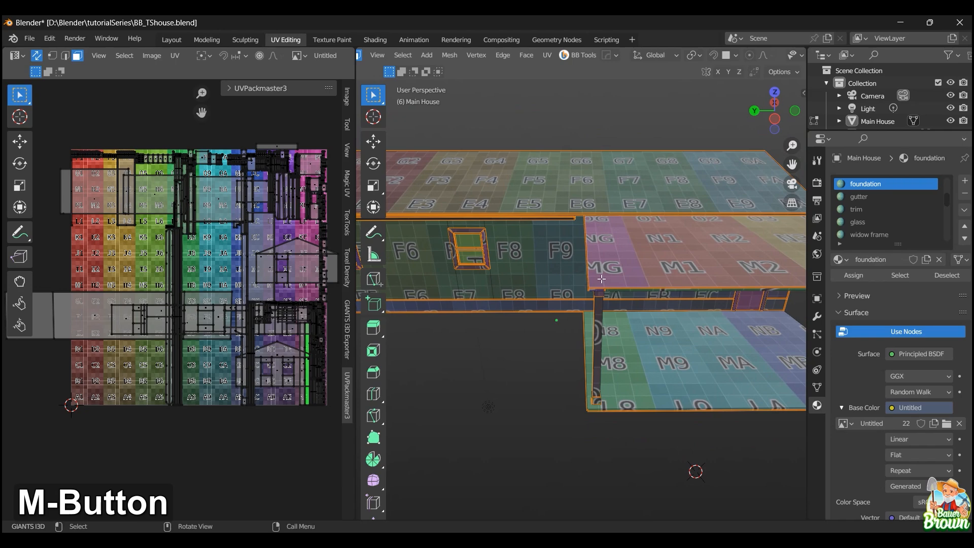
pyautogui.moveTo(637, 270); pyautogui.dragTo(620, 293, button='middle')
pyautogui.keyDown('shift'); pyautogui.moveTo(658, 247); pyautogui.dragTo(611, 310, button='middle'); pyautogui.keyUp('shift')
pyautogui.scroll(-3, 613, 288)
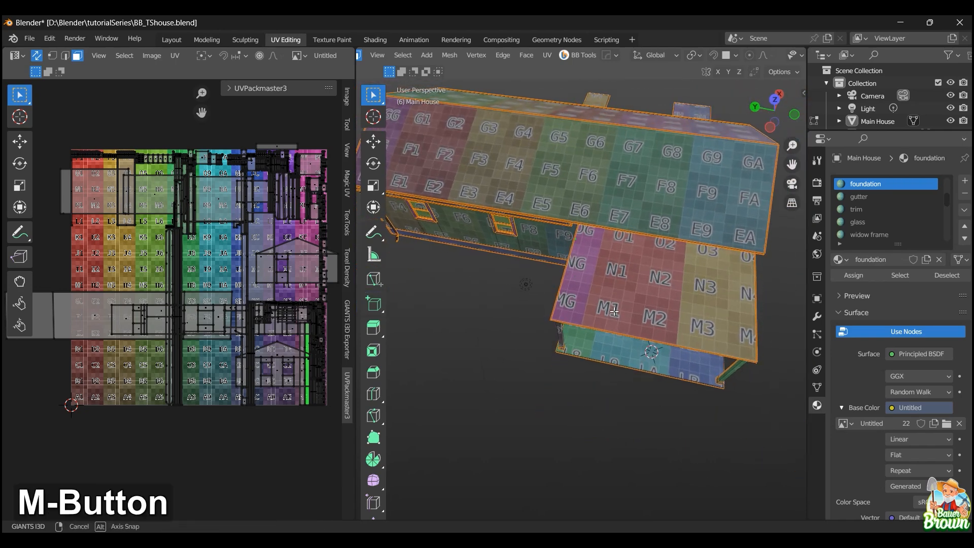
# - Examine the checker squares on the main rear roof up close and compare them with the patio roof's squares
pyautogui.keyDown('shift'); pyautogui.moveTo(595, 252); pyautogui.dragTo(651, 310, button='middle'); pyautogui.keyUp('shift')
pyautogui.scroll(3, 596, 295)
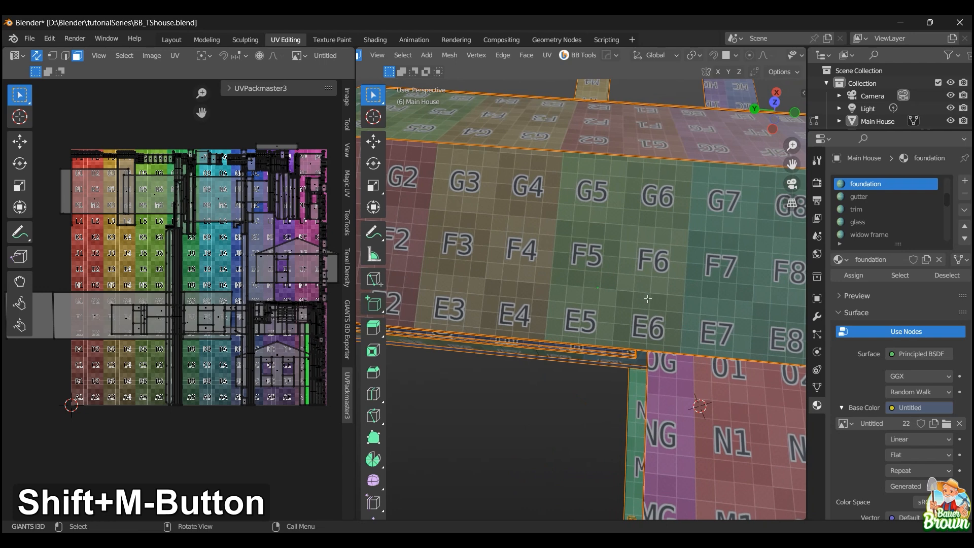
pyautogui.keyDown('shift'); pyautogui.moveTo(672, 243); pyautogui.dragTo(572, 249, button='middle'); pyautogui.keyUp('shift')
pyautogui.scroll(3, 572, 250)
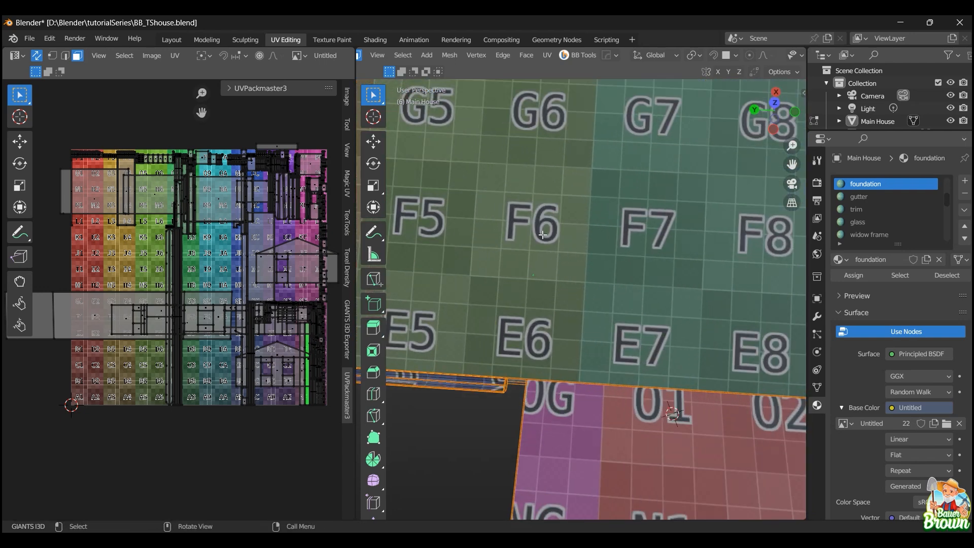
pyautogui.scroll(-5, 665, 232)
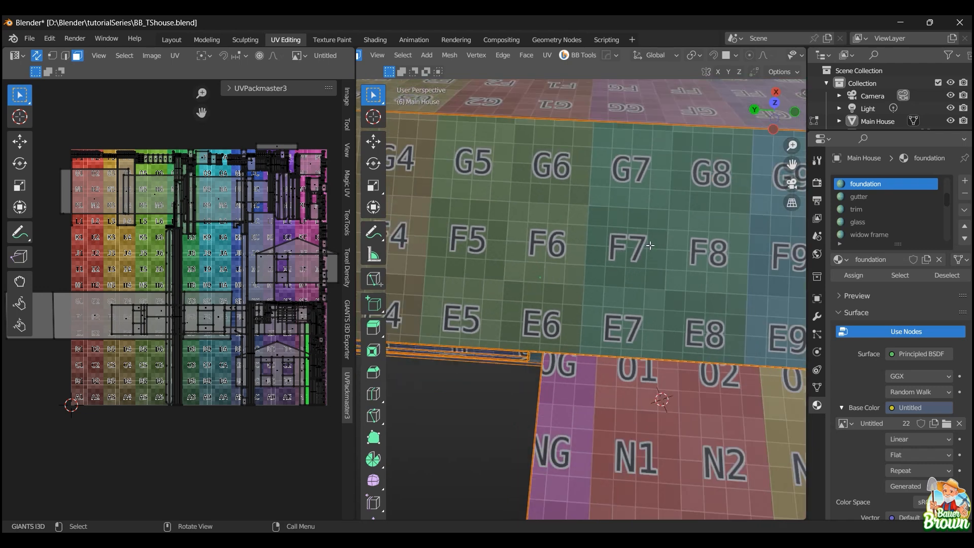
pyautogui.keyDown('shift'); pyautogui.moveTo(664, 232); pyautogui.dragTo(617, 233, button='middle'); pyautogui.keyUp('shift')
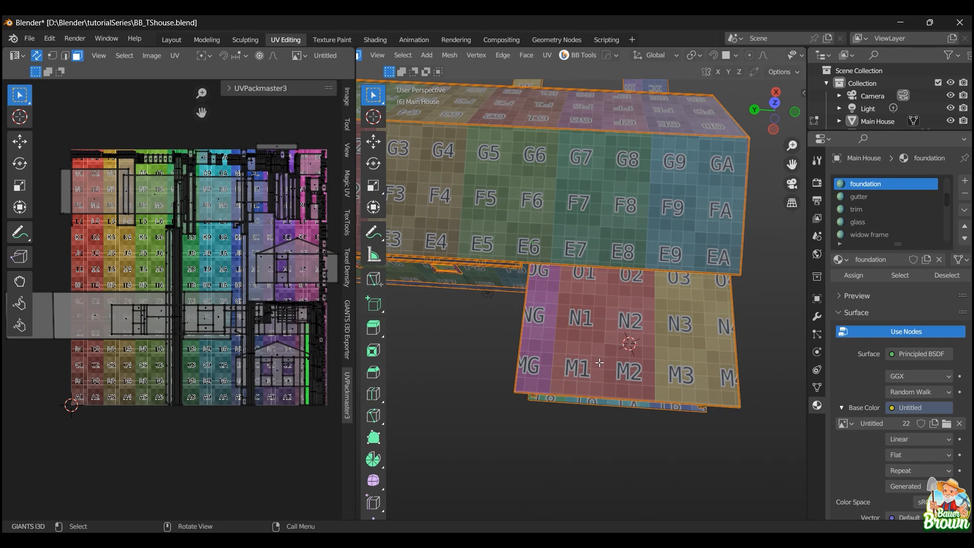
pyautogui.moveTo(601, 362); pyautogui.dragTo(583, 376, button='middle')
pyautogui.keyDown('shift'); pyautogui.moveTo(604, 325); pyautogui.dragTo(609, 307, button='middle'); pyautogui.keyUp('shift')
pyautogui.scroll(2, 610, 307)
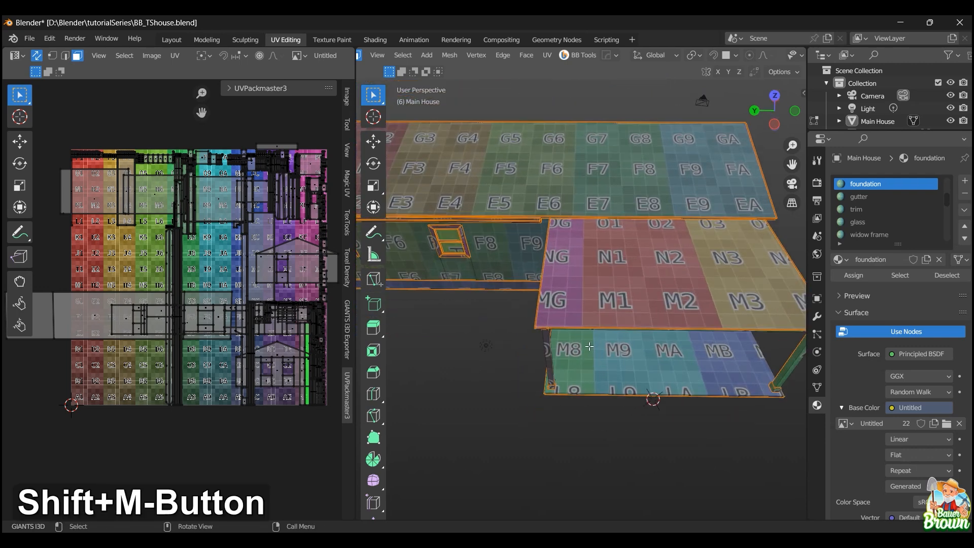
pyautogui.scroll(-2, 600, 292)
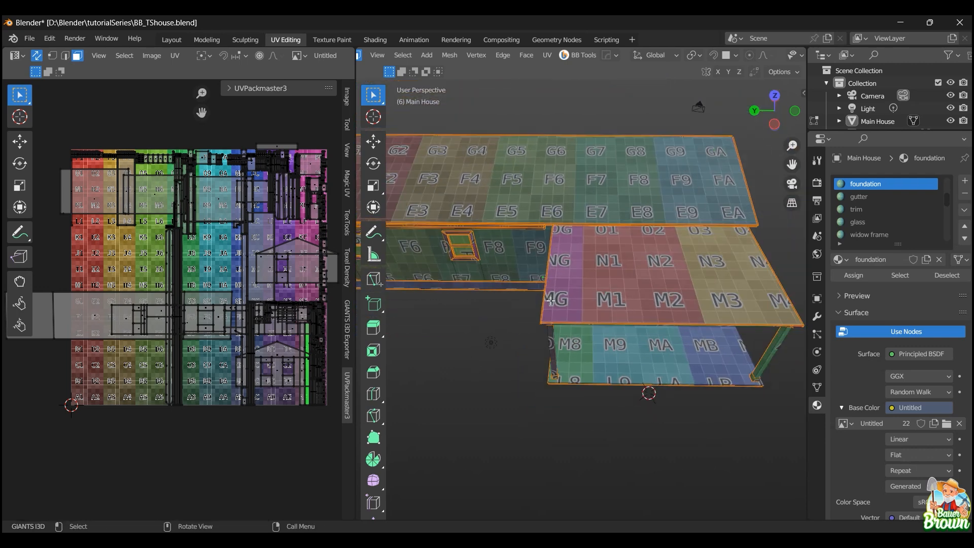
# - View the front of the house and review the Texel Density Checker settings
pyautogui.moveTo(461, 333); pyautogui.dragTo(656, 322, button='middle')
pyautogui.scroll(-2, 498, 337)
pyautogui.moveTo(548, 351); pyautogui.dragTo(650, 339, button='middle')
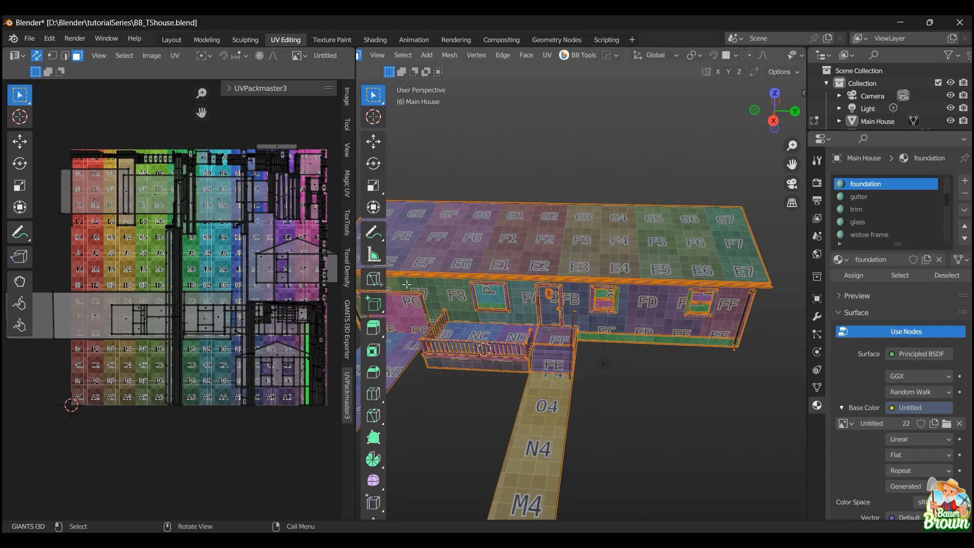
pyautogui.click(348, 268)
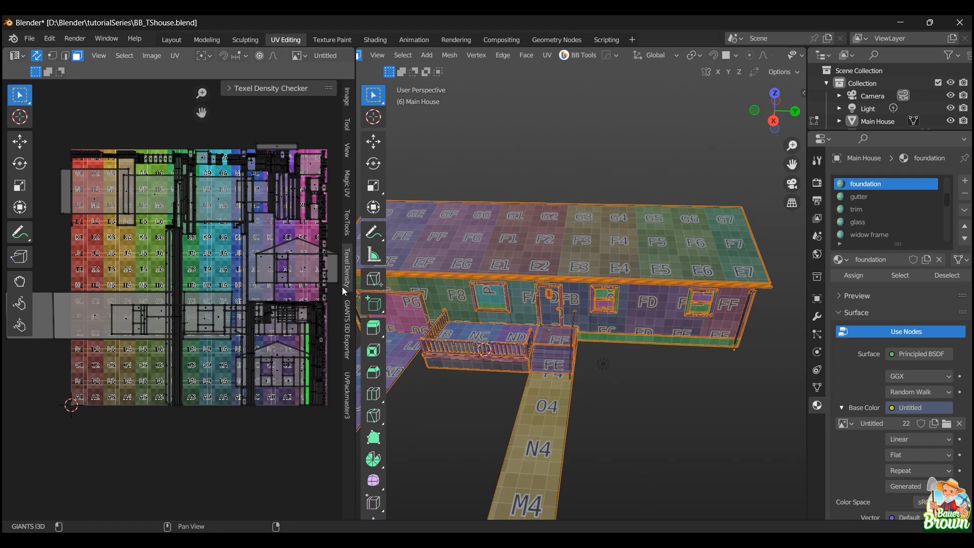
pyautogui.click(228, 88)
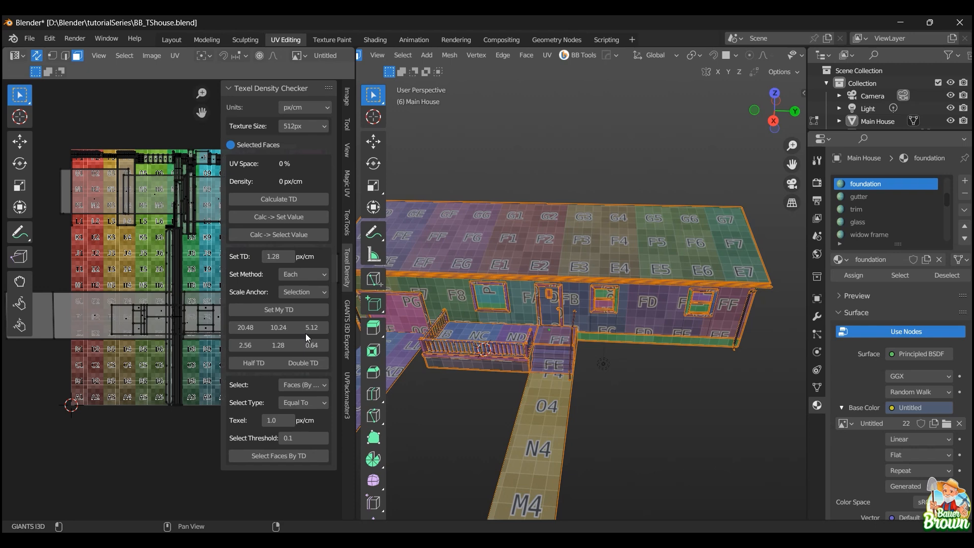
pyautogui.click(229, 88)
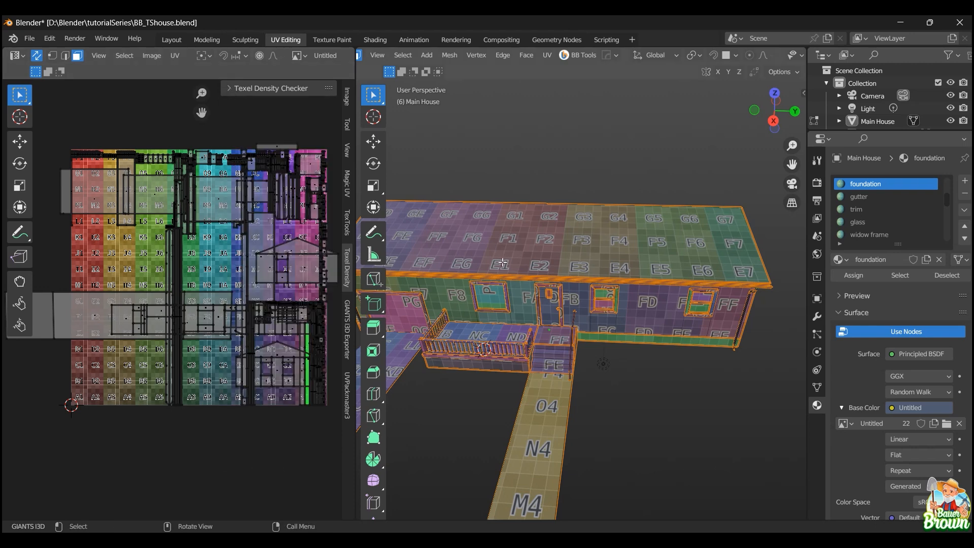
# - Inspect the texture direction and scale on the front roof, garage door, driveway, porch and walkway
pyautogui.scroll(-4, 502, 267)
pyautogui.moveTo(522, 319); pyautogui.dragTo(633, 303, button='middle')
pyautogui.scroll(4, 554, 330)
pyautogui.moveTo(525, 356); pyautogui.dragTo(587, 328, button='middle')
pyautogui.scroll(2, 534, 350)
pyautogui.scroll(-2, 533, 350)
pyautogui.moveTo(527, 317); pyautogui.dragTo(551, 312, button='middle')
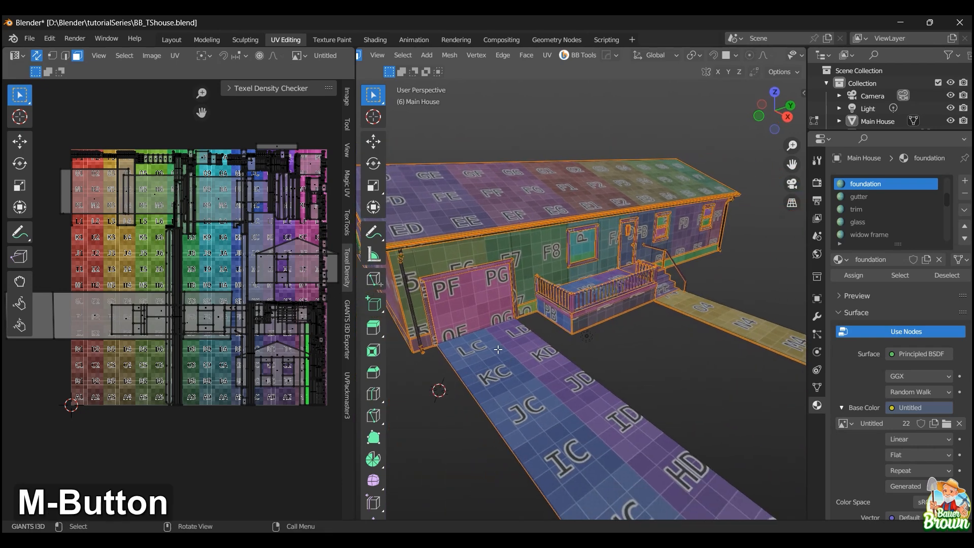
pyautogui.keyDown('shift'); pyautogui.moveTo(484, 295); pyautogui.dragTo(516, 337, button='middle'); pyautogui.keyUp('shift')
pyautogui.keyDown('shift'); pyautogui.moveTo(516, 342); pyautogui.dragTo(492, 376, button='middle'); pyautogui.keyUp('shift')
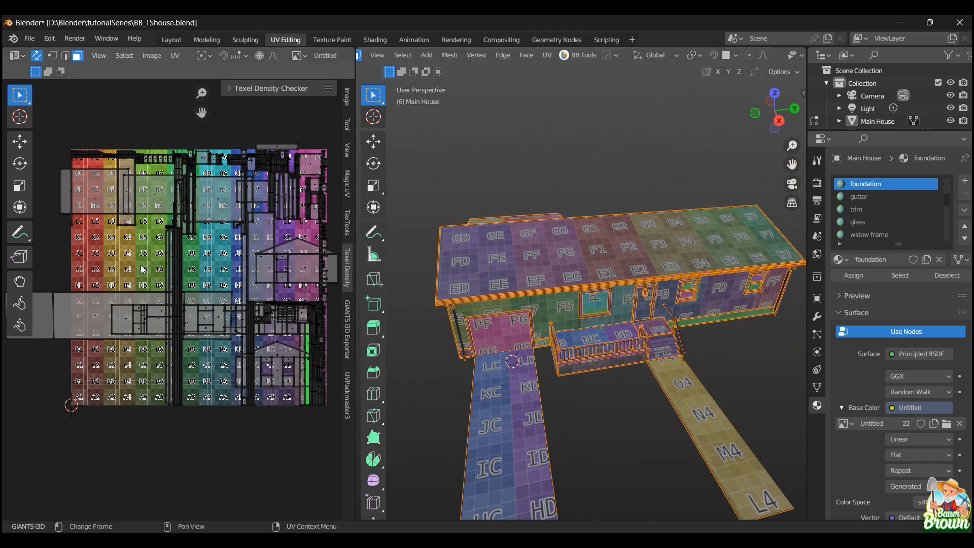
pyautogui.moveTo(686, 318); pyautogui.dragTo(681, 336, button='middle')
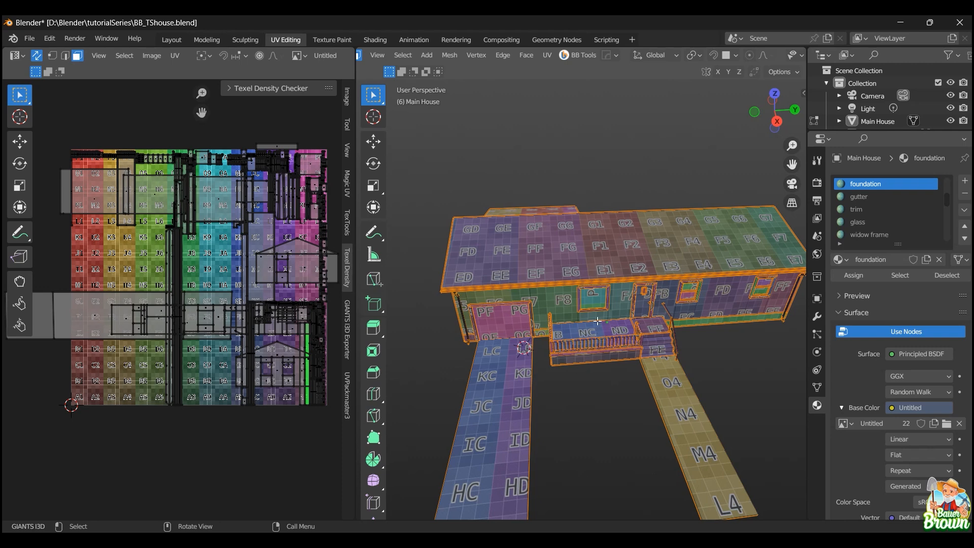
pyautogui.click(179, 59)
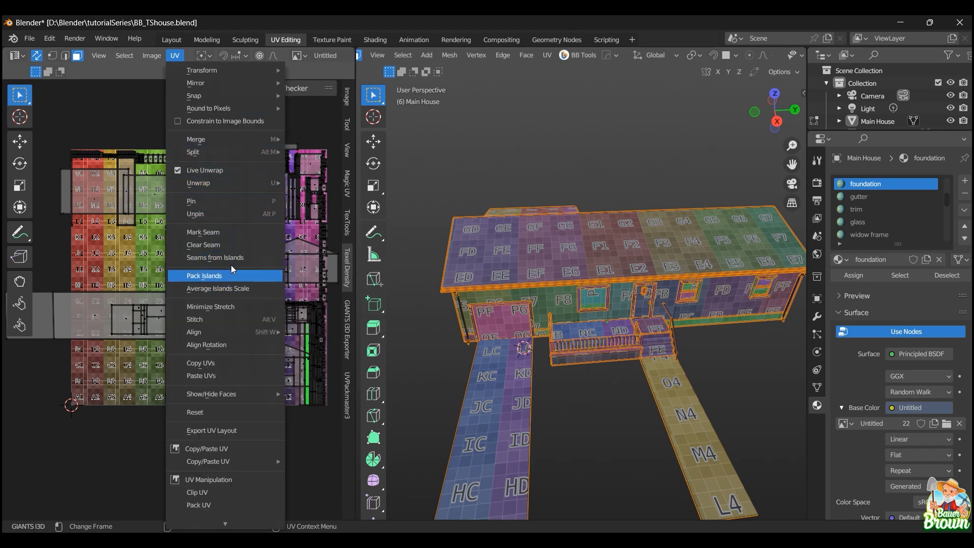
pyautogui.click(226, 281)
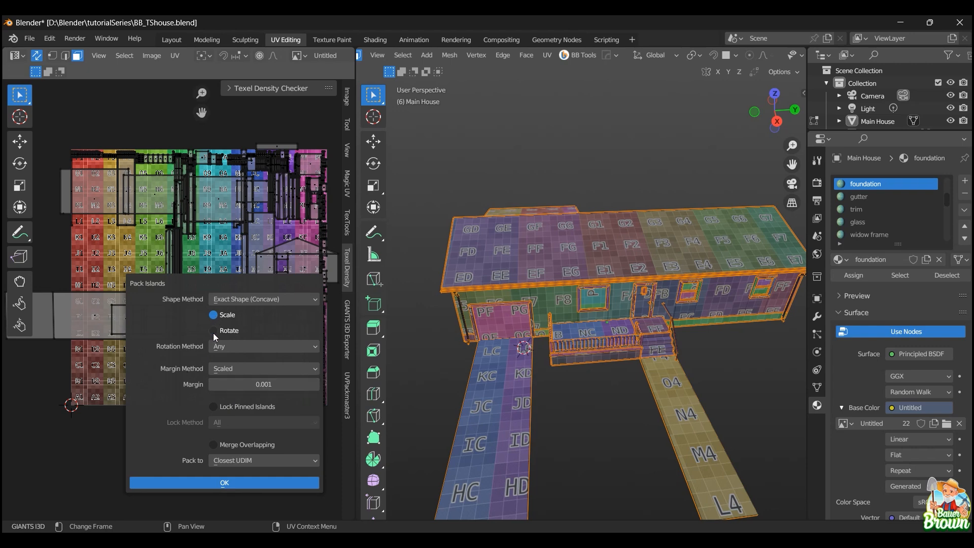
pyautogui.click(213, 331)
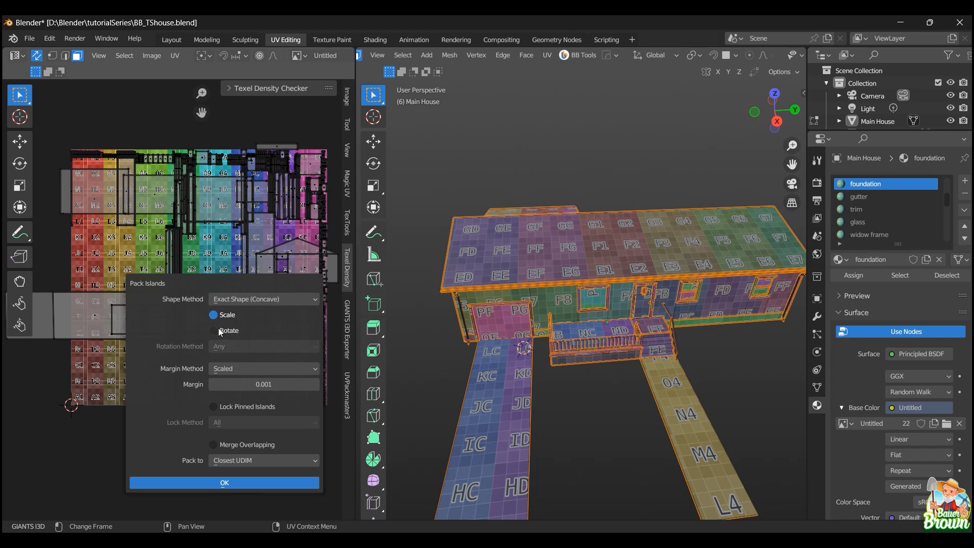
pyautogui.click(293, 384)
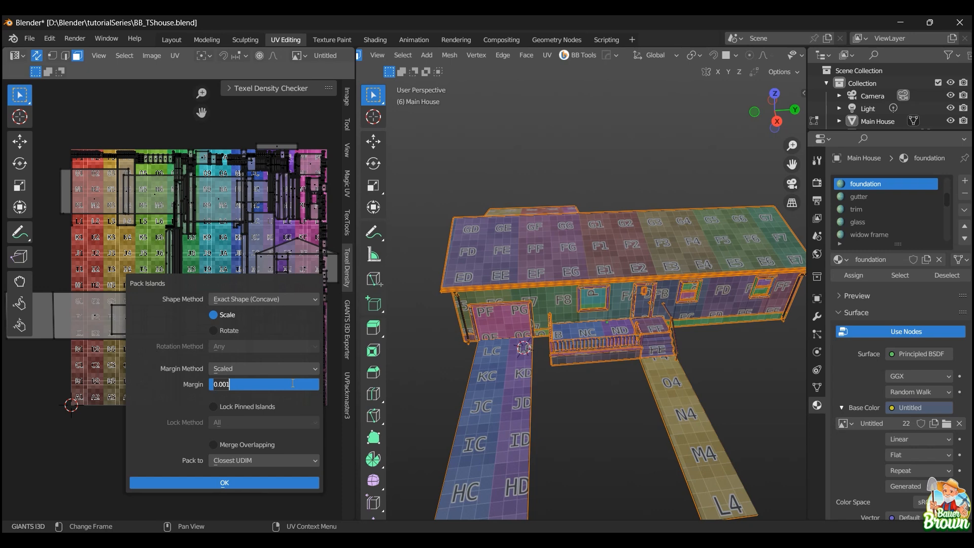
pyautogui.write('.')
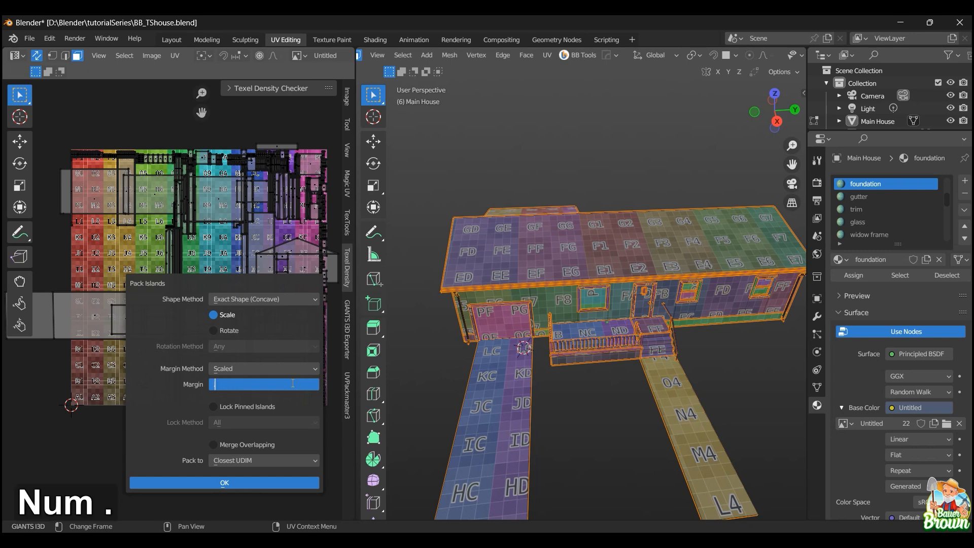
pyautogui.write('003')
pyautogui.press('Return')
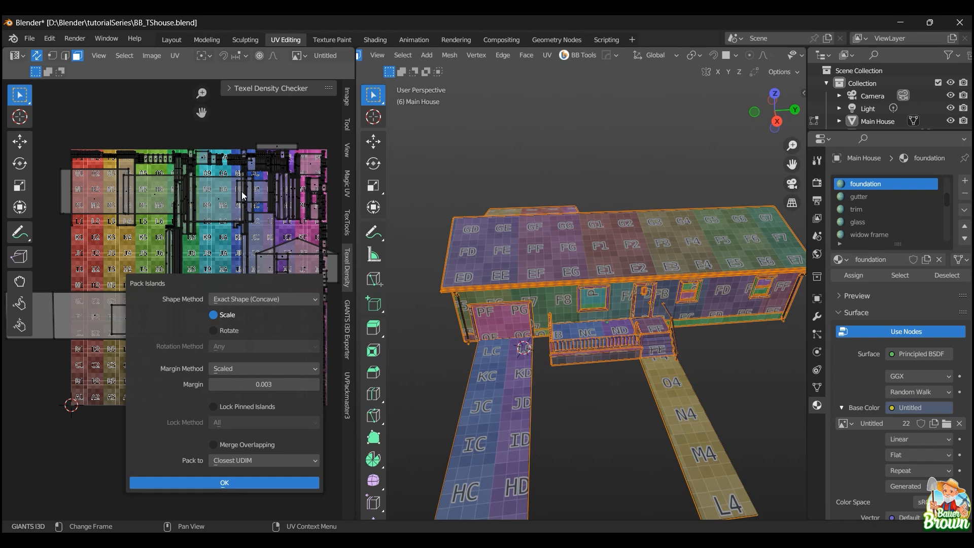
# - Select all UVs and pack the islands with Pack Islands, with Rotate disabled and the margin set to 0.003
pyautogui.press('a')
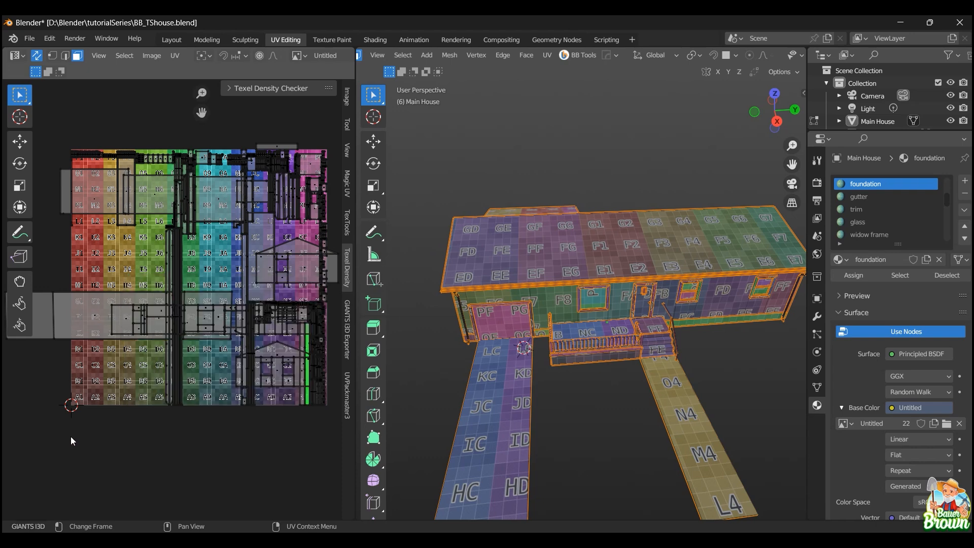
pyautogui.press('a')
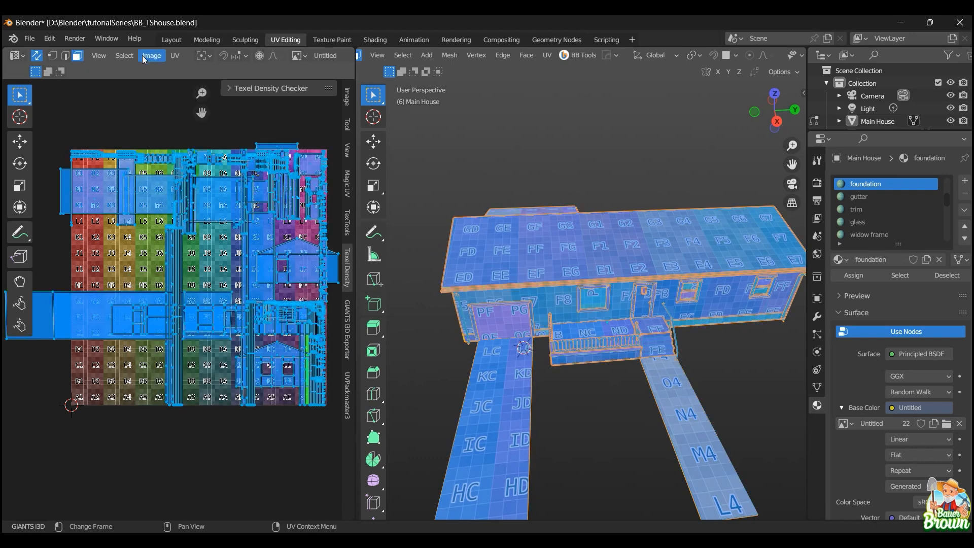
pyautogui.click(172, 59)
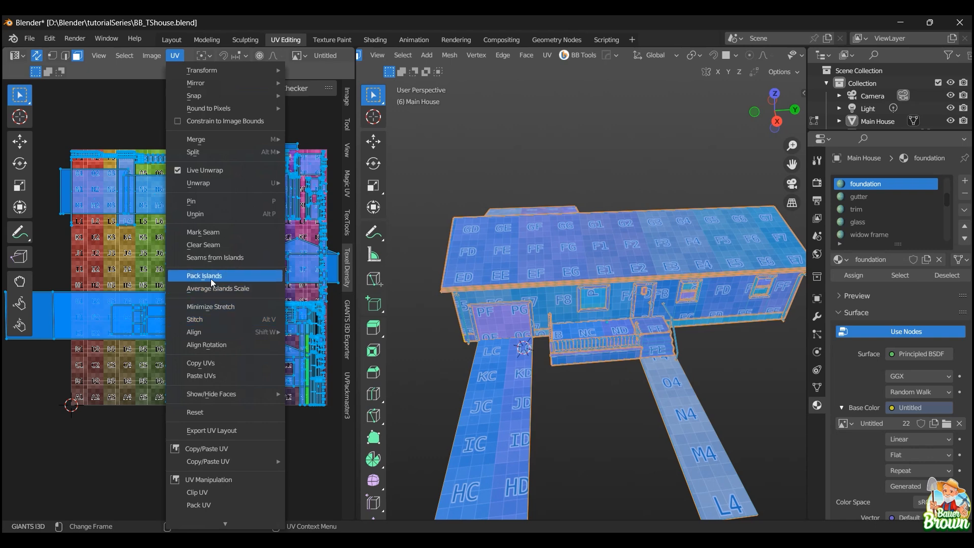
pyautogui.click(211, 279)
pyautogui.click(262, 385)
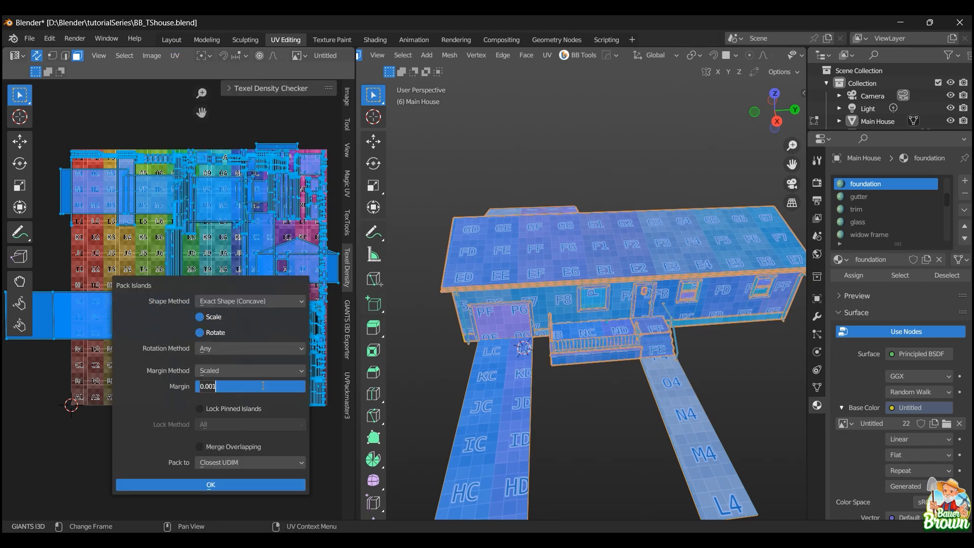
pyautogui.press('Return')
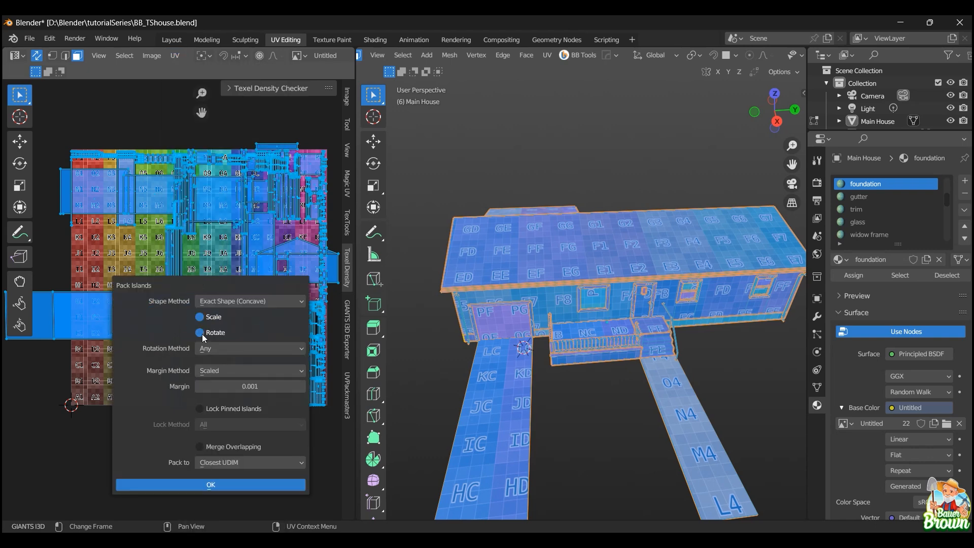
pyautogui.click(203, 333)
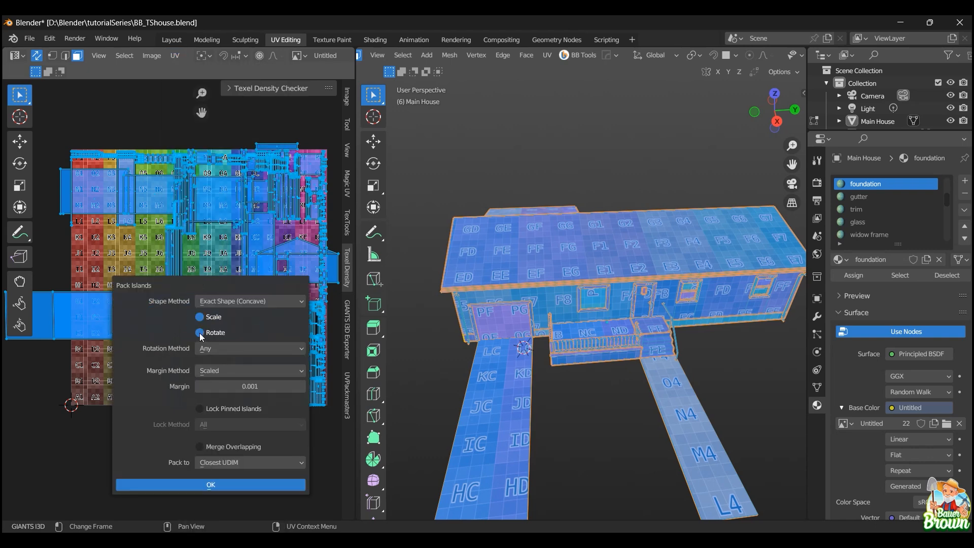
pyautogui.click(245, 388)
pyautogui.write('.003')
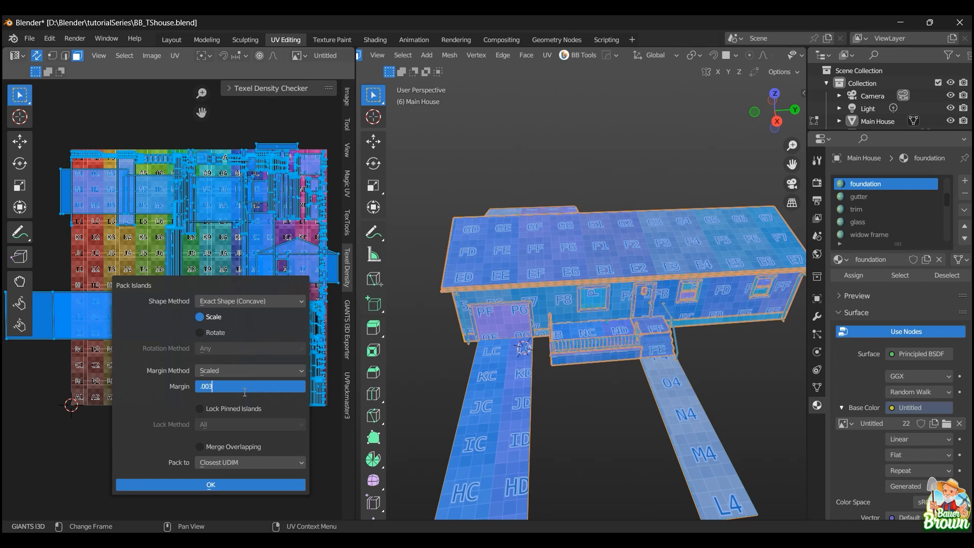
pyautogui.click(211, 484)
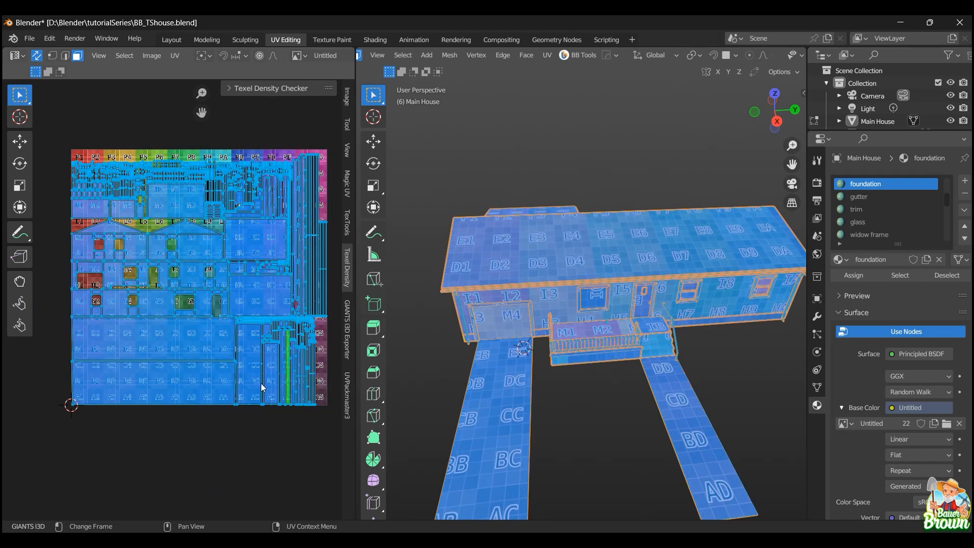
# - Check the packed texture on the front of the house and driveway, and undo the Pack Islands result
pyautogui.click(463, 175)
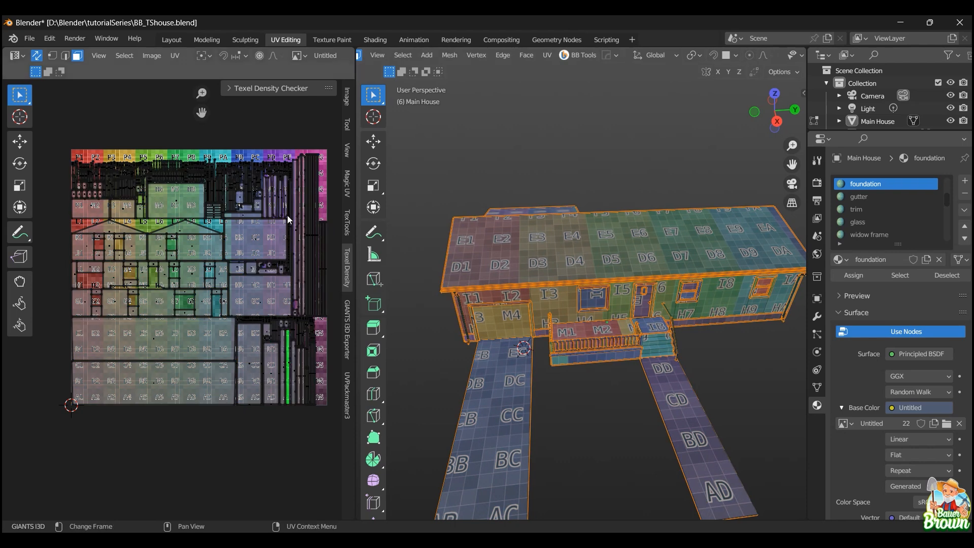
pyautogui.moveTo(558, 264); pyautogui.dragTo(543, 352, button='middle')
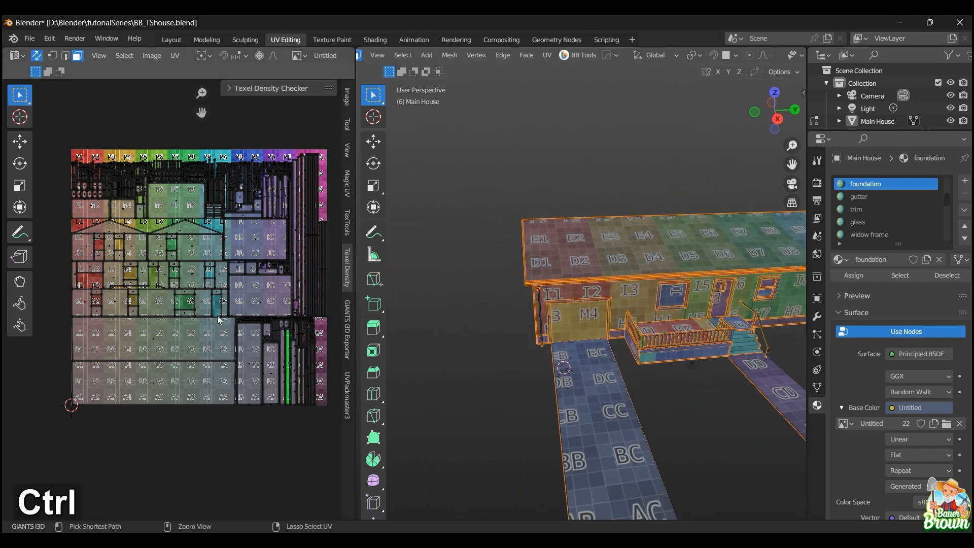
pyautogui.hotkey('ctrl', 'z')
pyautogui.hotkey('ctrl', 'z')
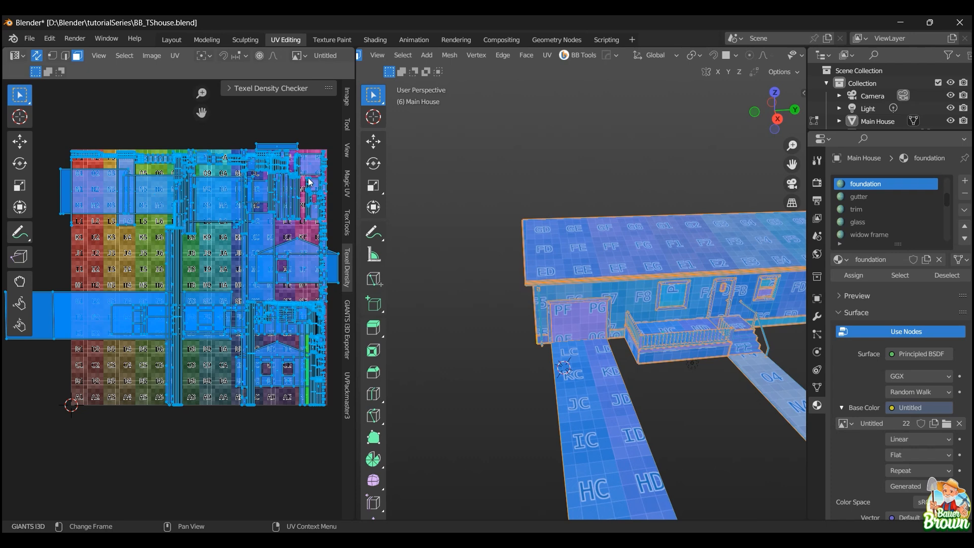
# - Look at the Magic UV tools and search the add-on preferences for "uv"
pyautogui.click(347, 185)
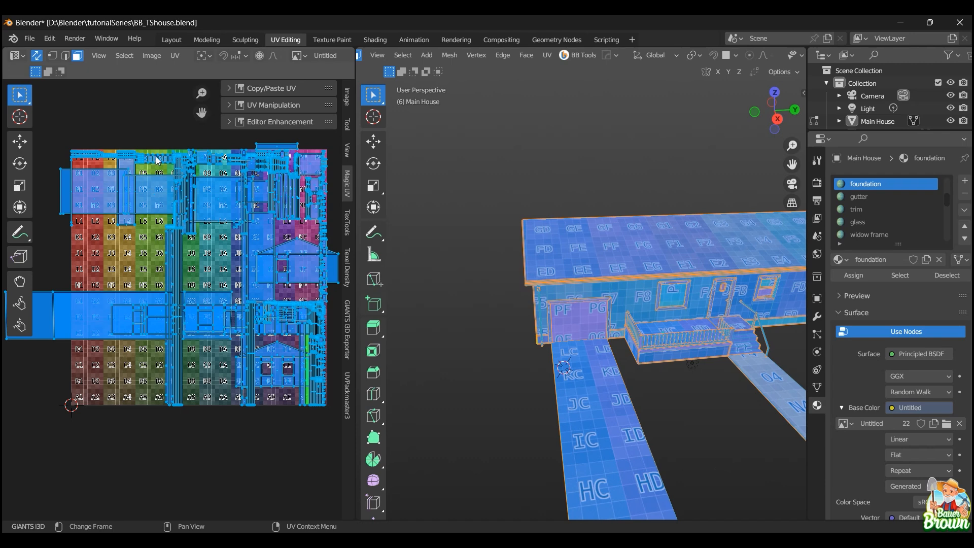
pyautogui.click(49, 40)
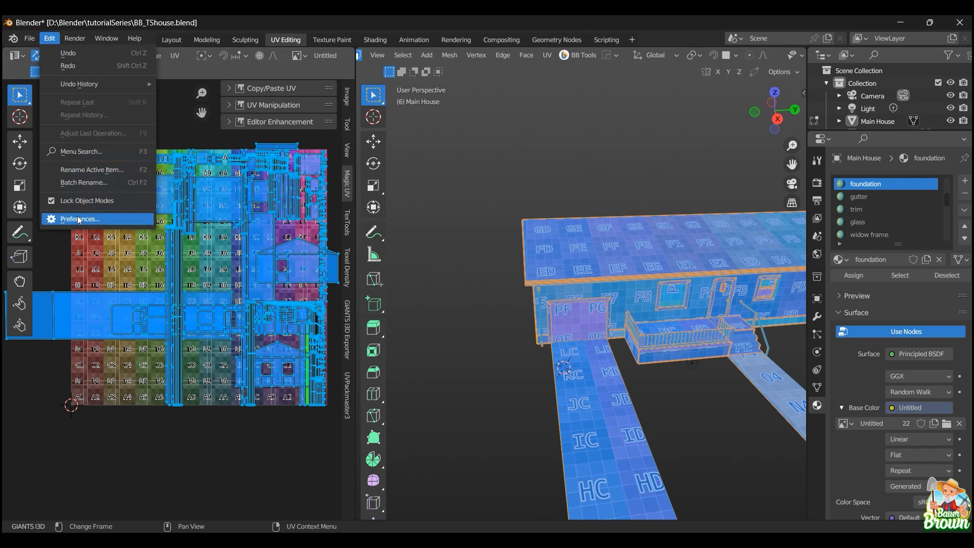
pyautogui.click(79, 219)
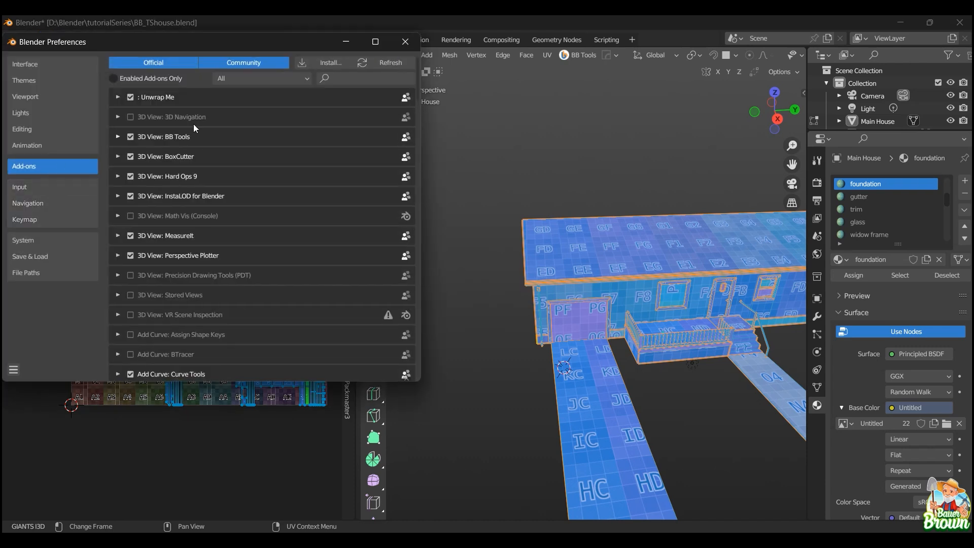
pyautogui.click(351, 80)
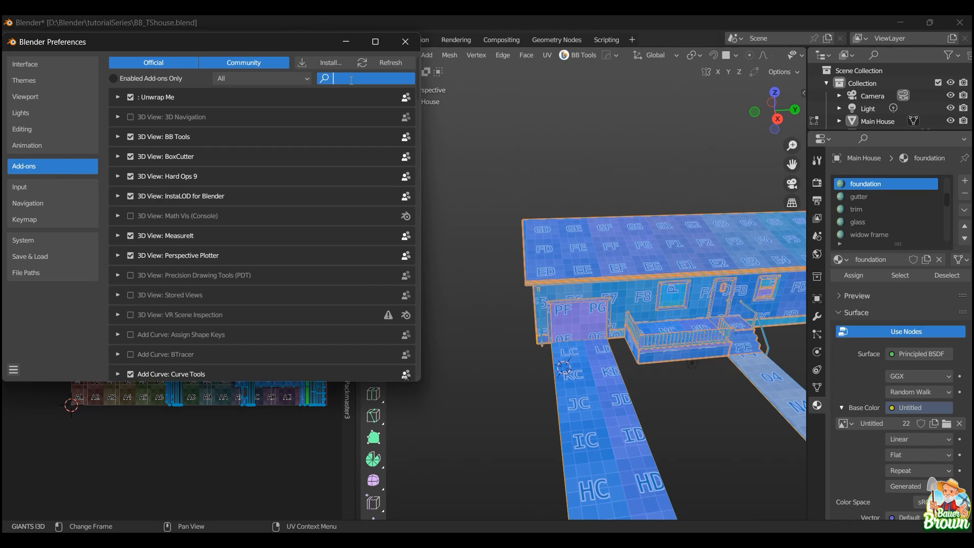
pyautogui.write('uv')
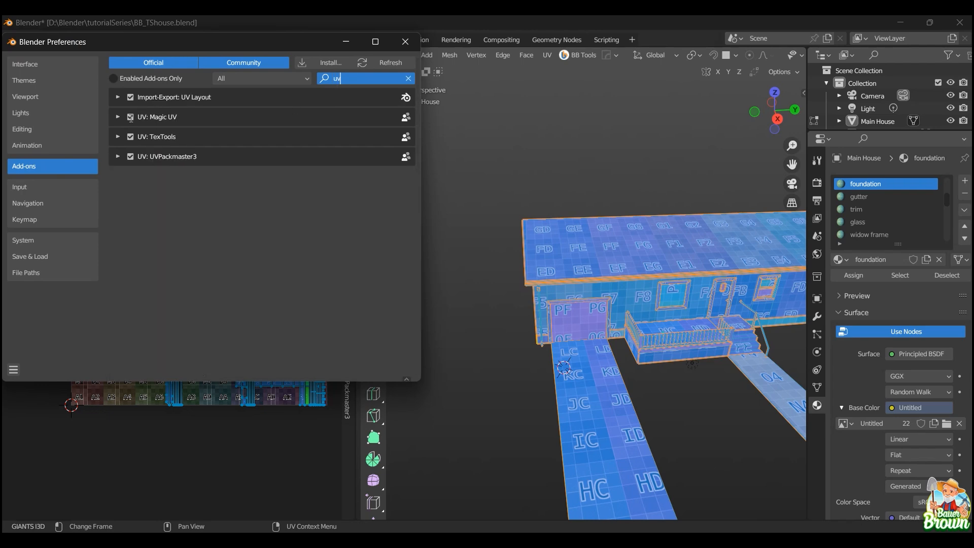
pyautogui.click(405, 42)
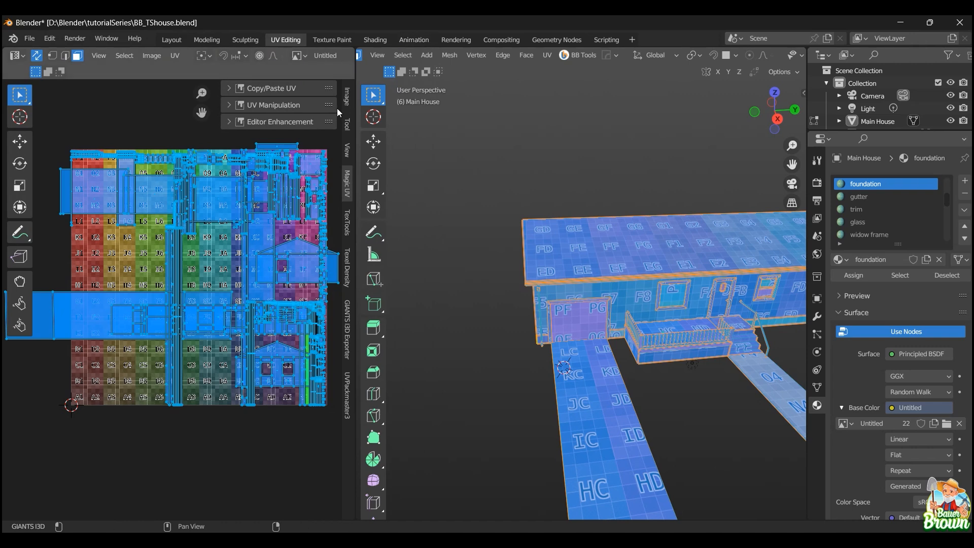
# - Pack the selected UVs using Magic UV's Pack UV (Extension)
pyautogui.click(227, 106)
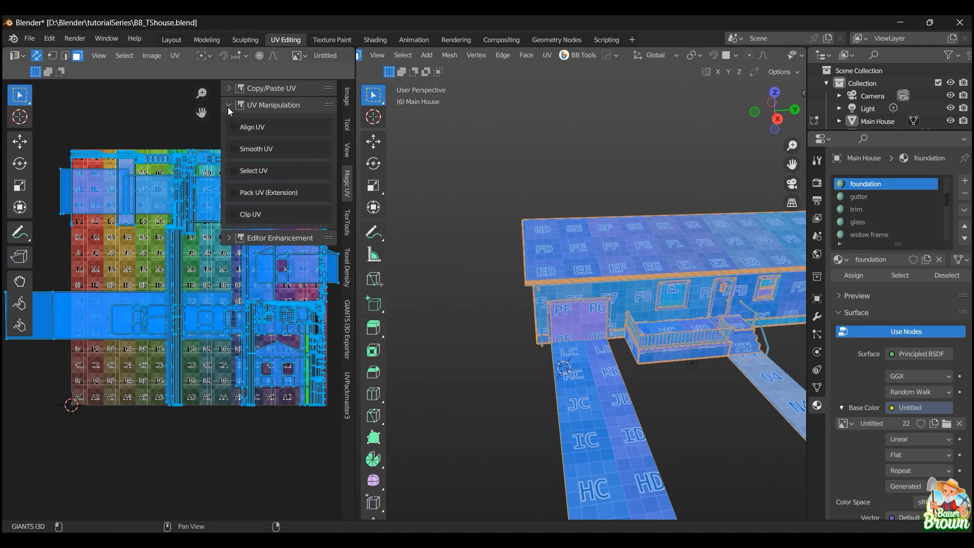
pyautogui.click(256, 193)
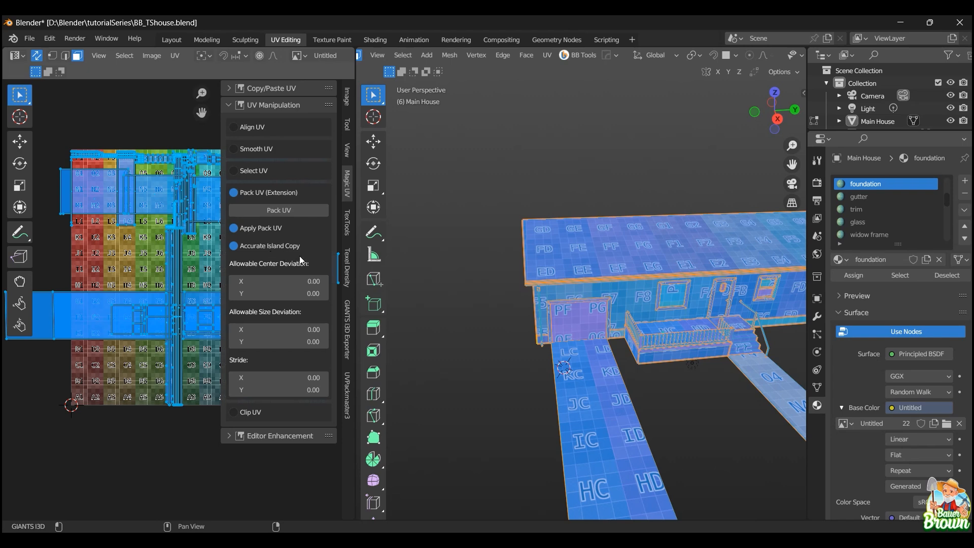
pyautogui.click(289, 215)
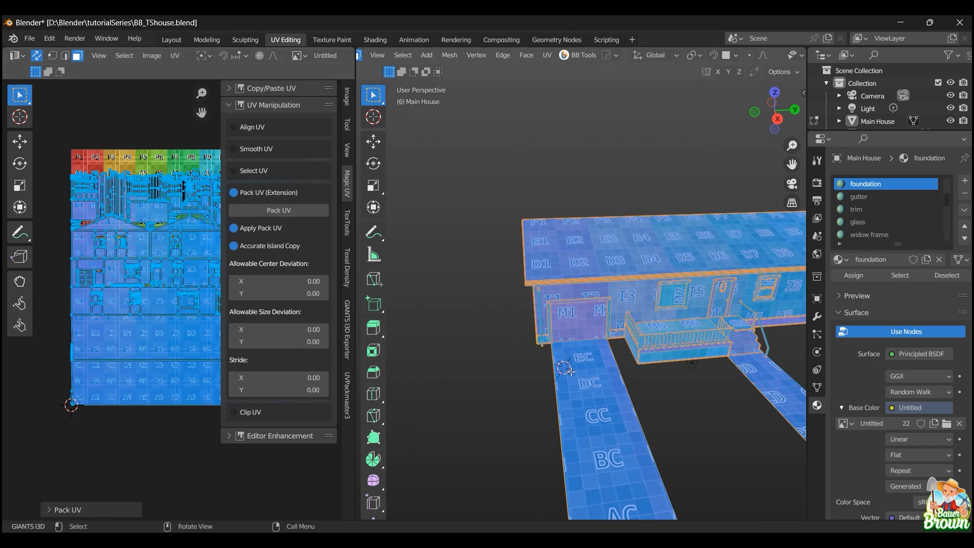
# - Inspect the texture direction on the rear wall and patio, and undo the Magic UV packing
pyautogui.moveTo(571, 372); pyautogui.dragTo(487, 316, button='middle')
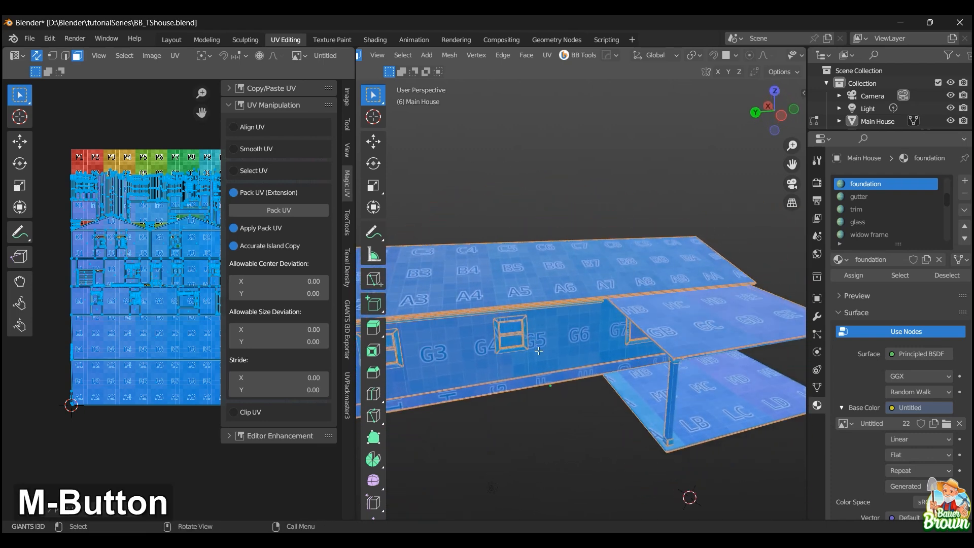
pyautogui.moveTo(536, 338); pyautogui.dragTo(558, 341, button='middle')
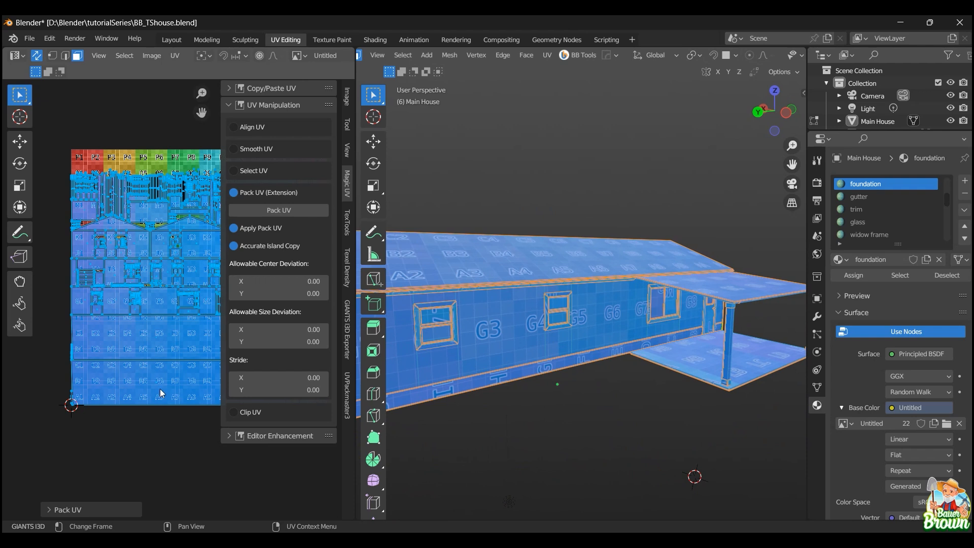
pyautogui.click(236, 105)
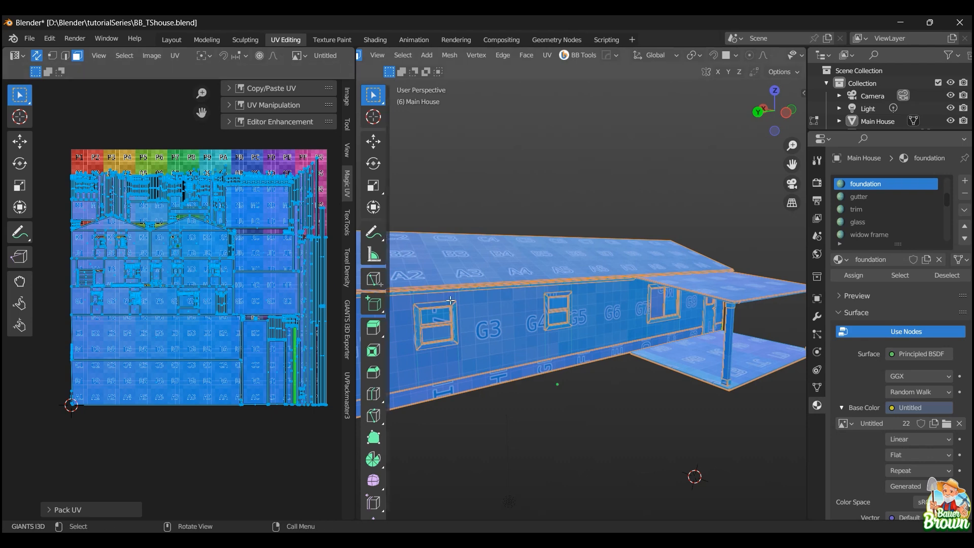
pyautogui.press('ctrl')
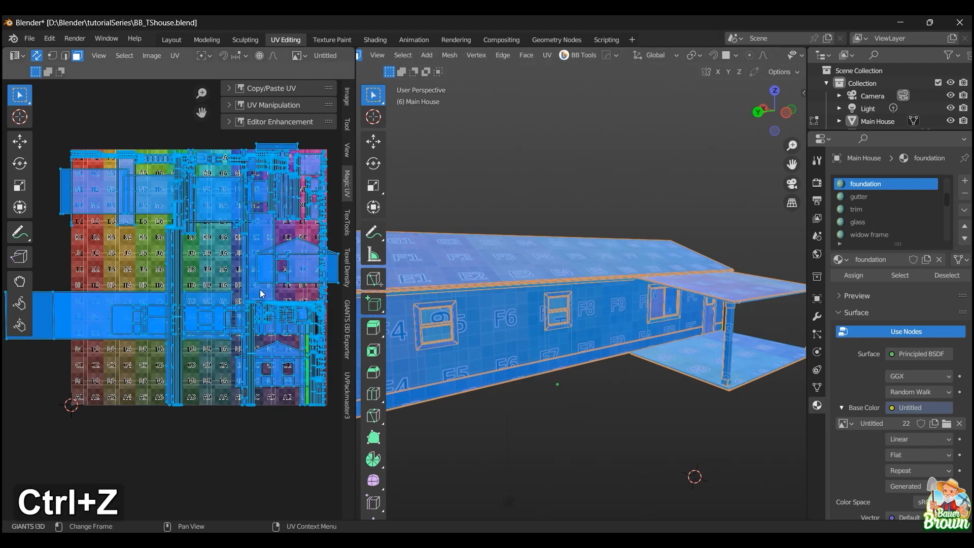
# - Pack the selected UV islands with UVPackmaster3, with rotation disabled and Normalize Scale enabled
pyautogui.click(349, 391)
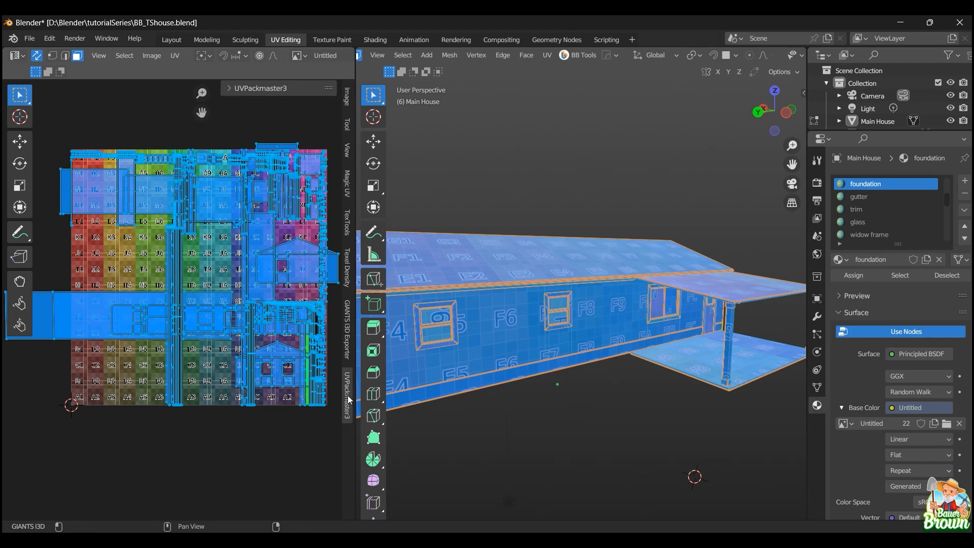
pyautogui.click(230, 89)
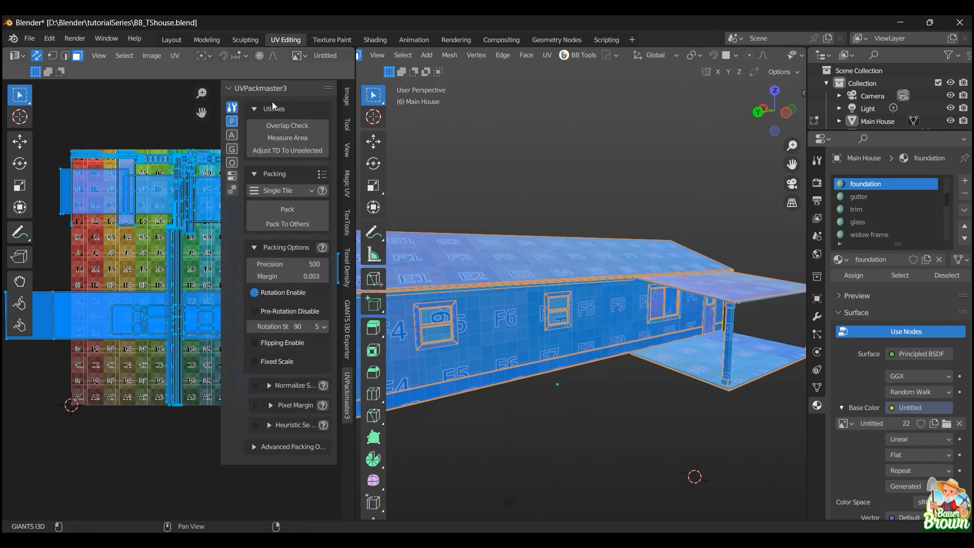
pyautogui.click(265, 294)
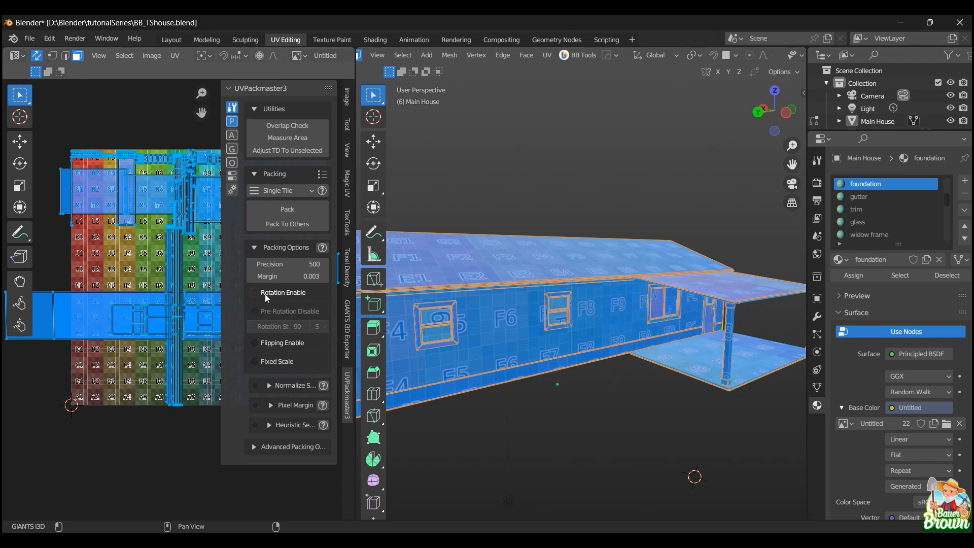
pyautogui.click(256, 386)
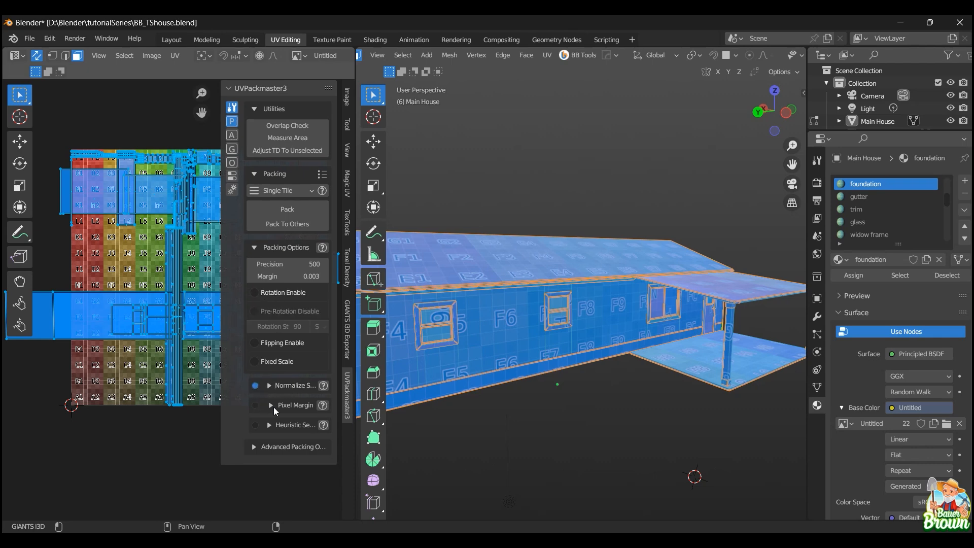
pyautogui.rightClick(306, 388)
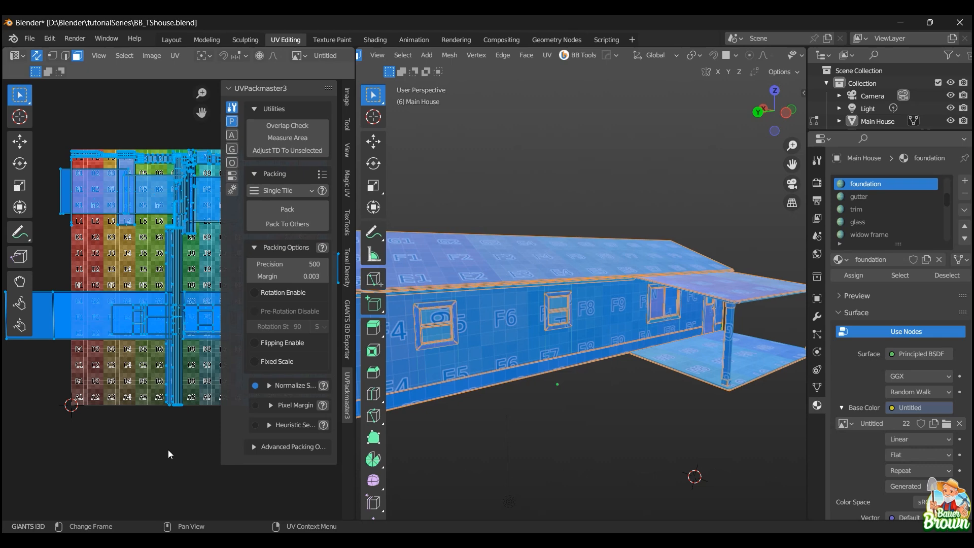
pyautogui.click(288, 209)
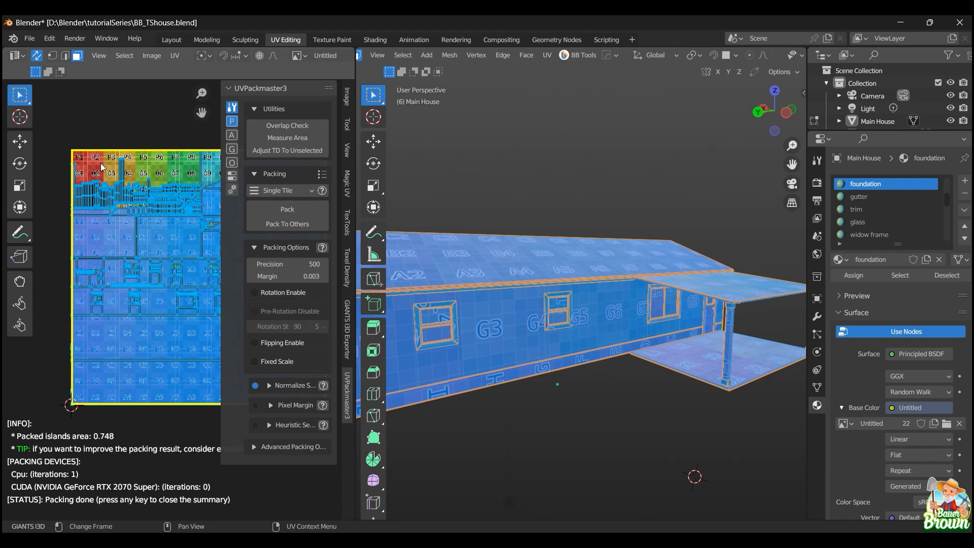
pyautogui.click(108, 119)
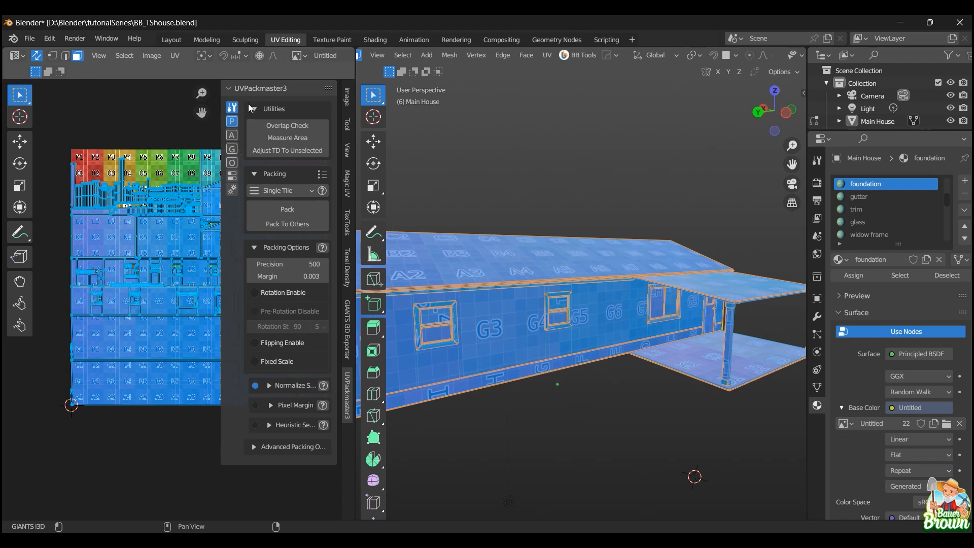
# - Deselect the UVs and examine the packed island layout up close in a maximized UV editor
pyautogui.click(228, 87)
pyautogui.scroll(2, 230, 250)
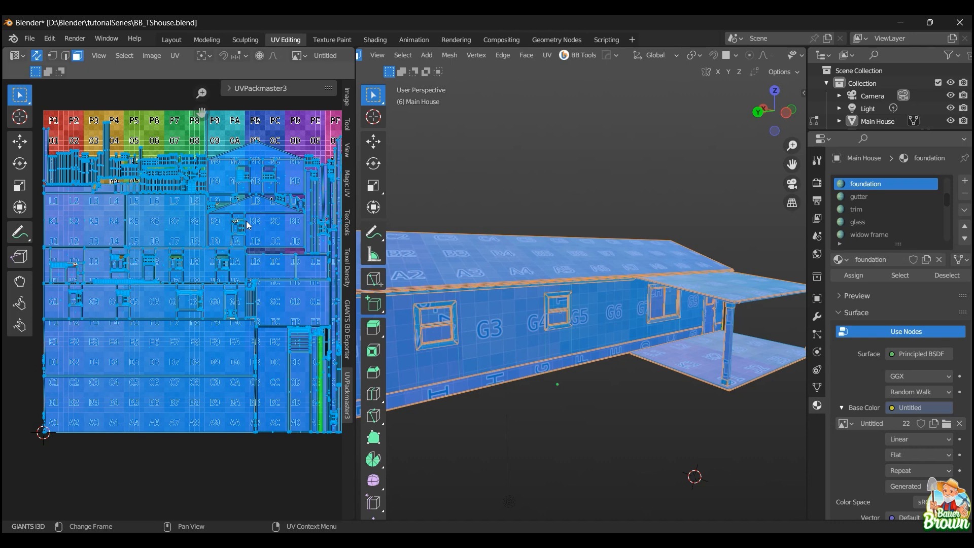
pyautogui.hotkey('ctrl', 'space')
pyautogui.click(340, 211)
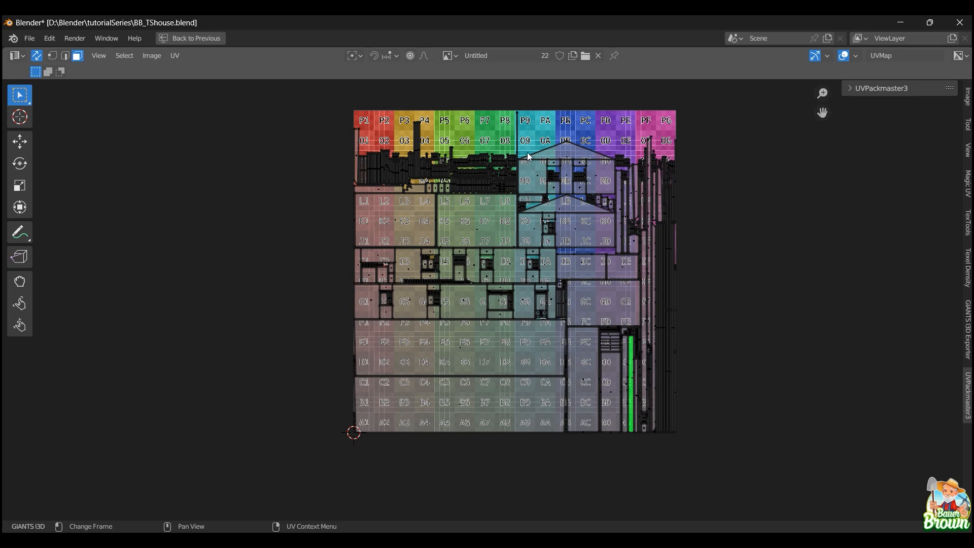
pyautogui.scroll(2, 596, 194)
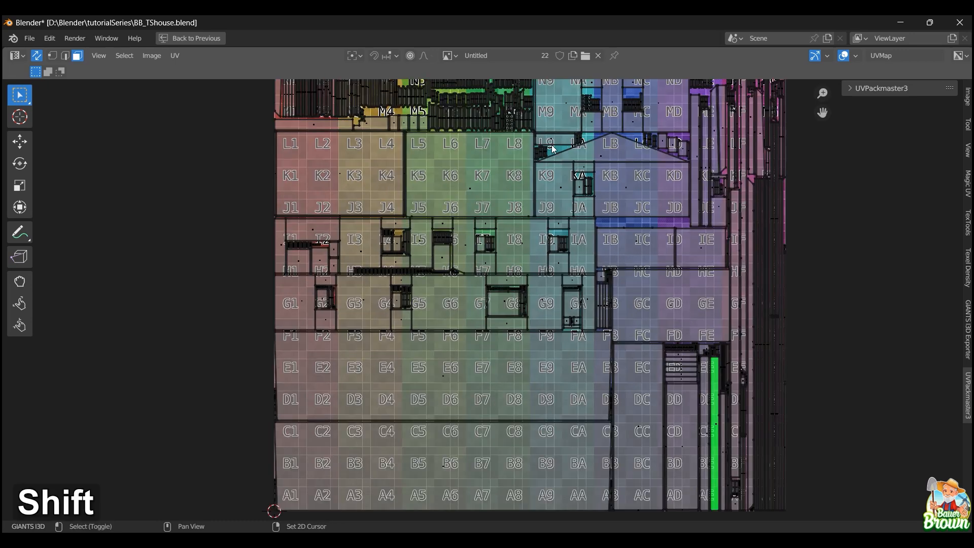
pyautogui.keyDown('shift'); pyautogui.moveTo(542, 41); pyautogui.dragTo(507, 176, button='middle'); pyautogui.keyUp('shift')
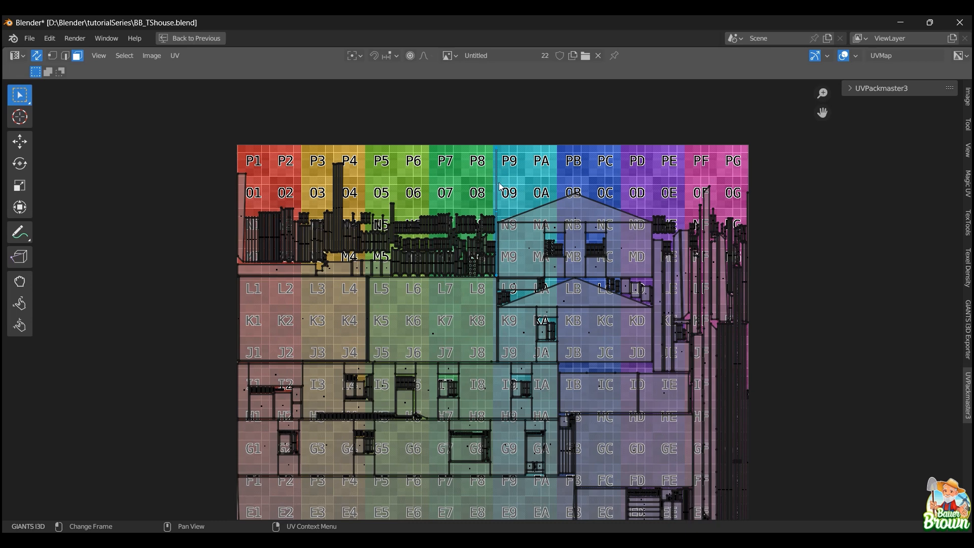
# - Pick out the tall narrow strip islands in the P4 and P9 columns of the packed layout
pyautogui.scroll(1, 503, 188)
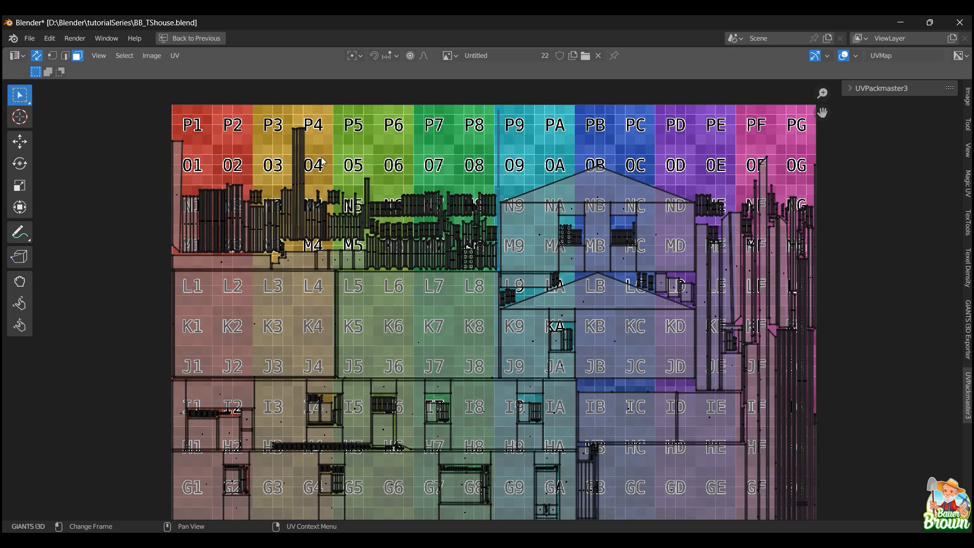
pyautogui.moveTo(299, 149); pyautogui.dragTo(307, 150)
pyautogui.click(296, 140)
pyautogui.click(499, 146)
pyautogui.moveTo(498, 129); pyautogui.dragTo(505, 138)
pyautogui.press('3')
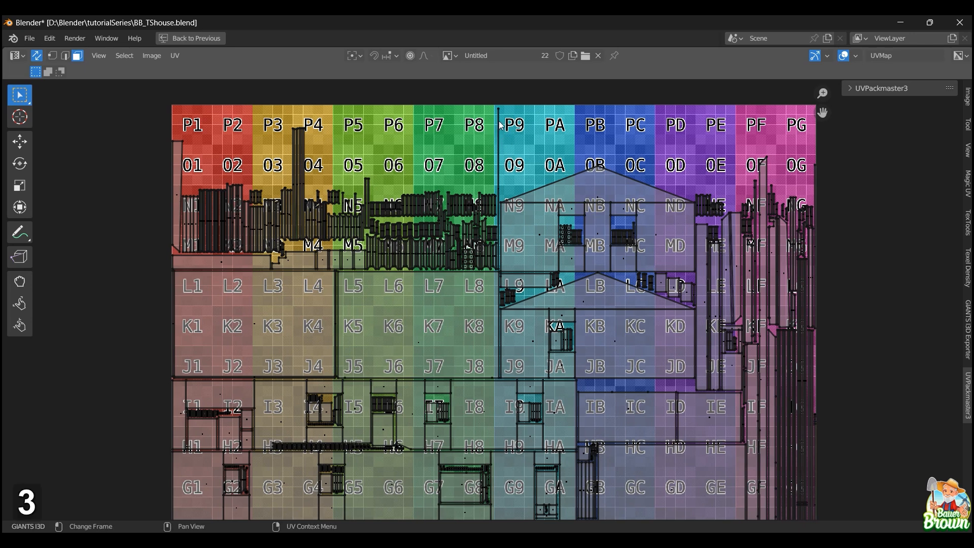
pyautogui.click(499, 152)
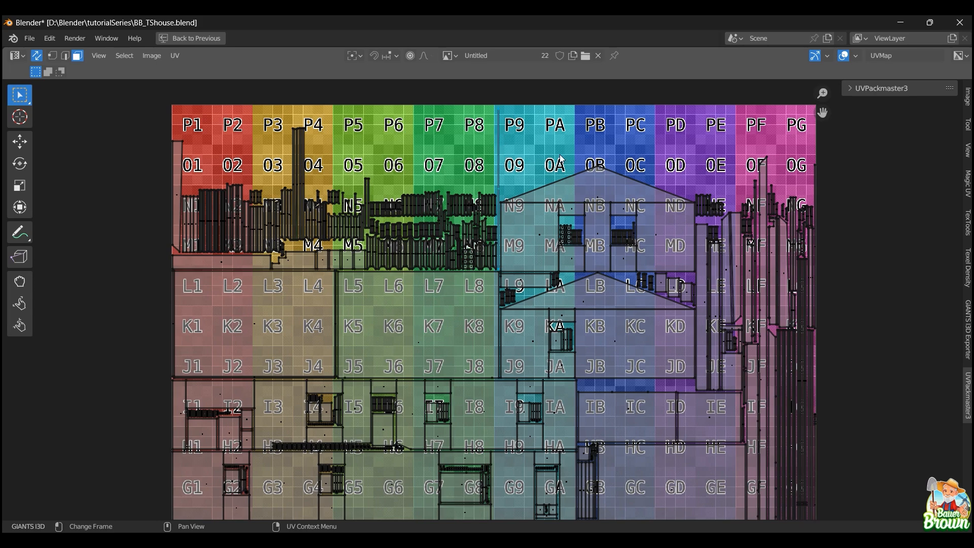
# - Restore the full workspace and examine the house in wireframe to find the matching strip along the roof
pyautogui.hotkey('ctrl', 'space')
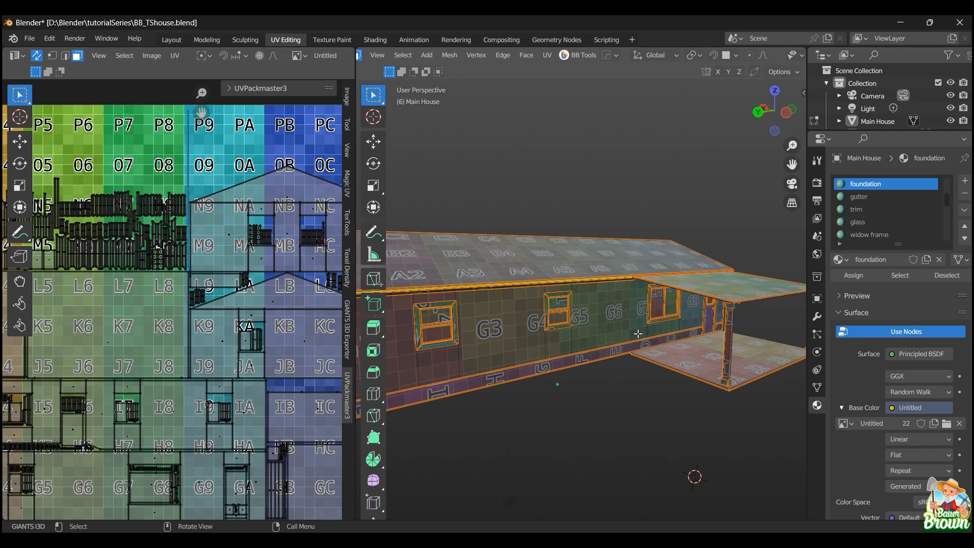
pyautogui.hotkey('shift', 'z')
pyautogui.moveTo(684, 337); pyautogui.dragTo(645, 331, button='middle')
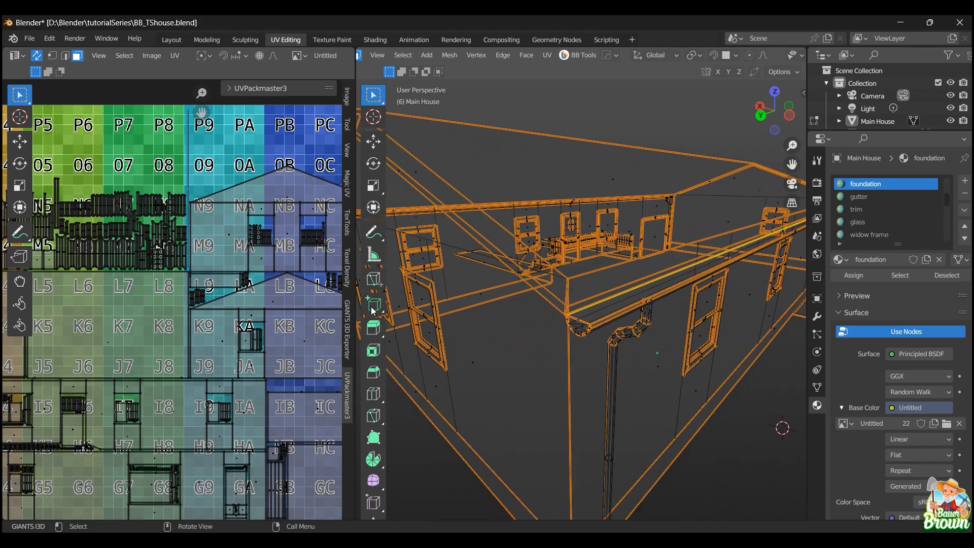
pyautogui.scroll(-1, 257, 294)
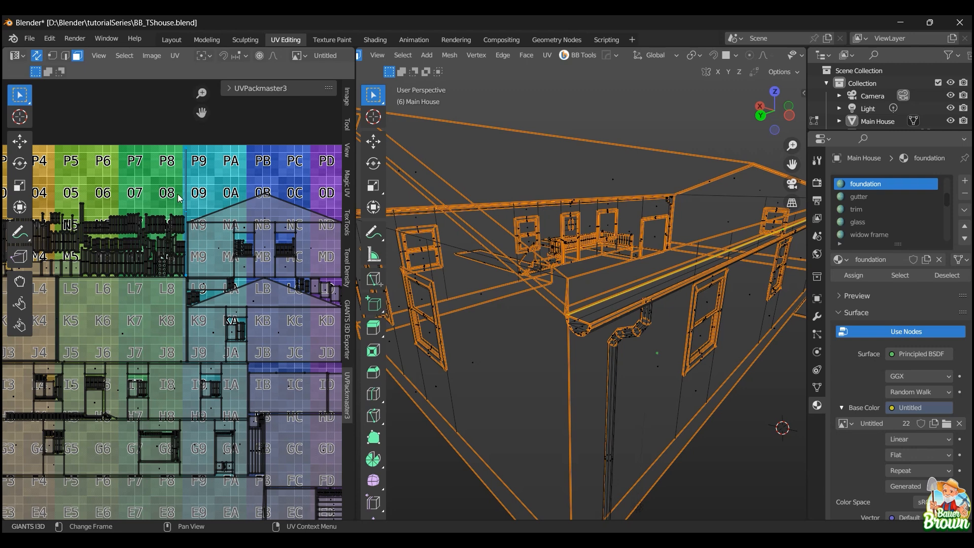
pyautogui.scroll(-3, 182, 216)
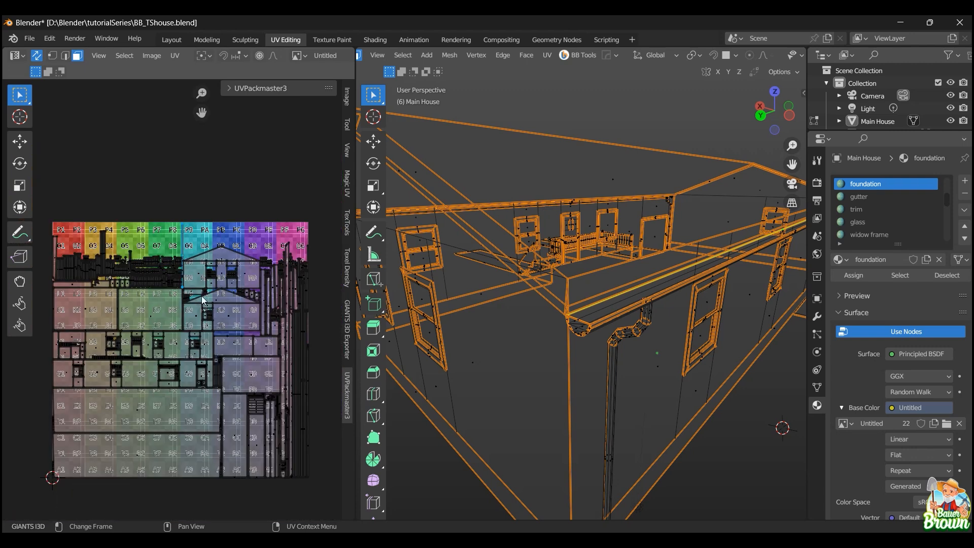
pyautogui.keyDown('shift'); pyautogui.moveTo(188, 320); pyautogui.dragTo(212, 286, button='middle'); pyautogui.keyUp('shift')
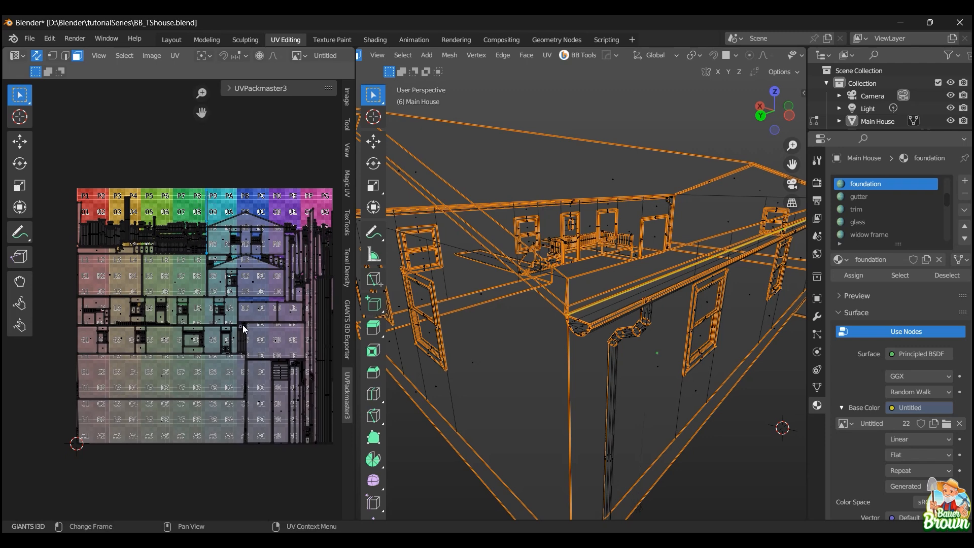
# - Locate the tall P4-column strip island on the house in wireframe, and return to textured shading
pyautogui.keyDown('alt'); pyautogui.click(126, 213); pyautogui.keyUp('alt')
pyautogui.scroll(2, 148, 260)
pyautogui.moveTo(558, 295); pyautogui.dragTo(587, 324, button='middle')
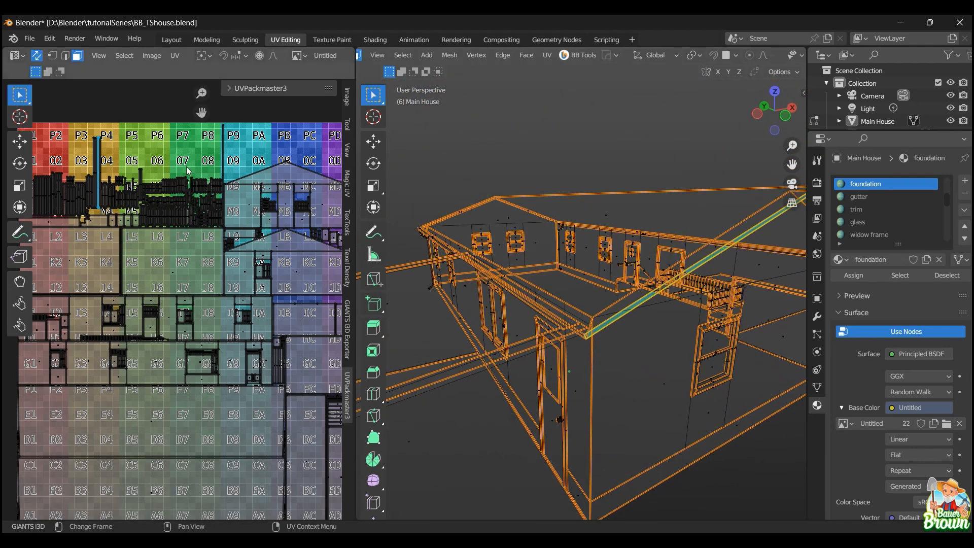
pyautogui.scroll(-2, 274, 175)
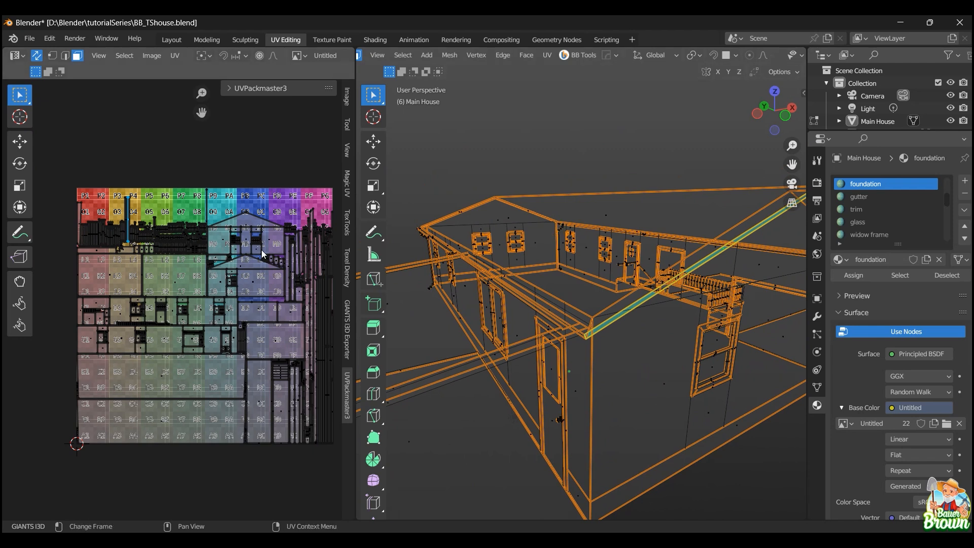
pyautogui.hotkey('shift', 'z')
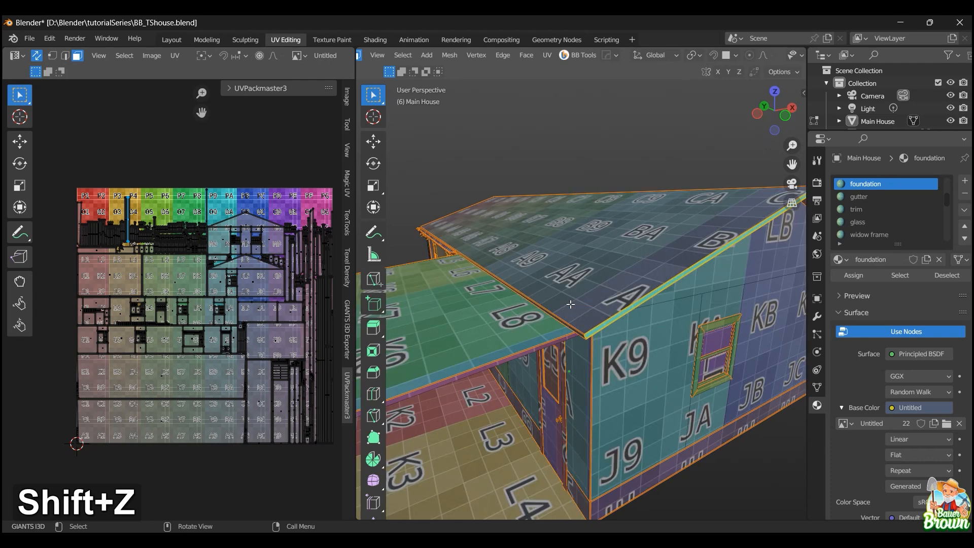
pyautogui.scroll(-4, 567, 303)
pyautogui.moveTo(567, 303); pyautogui.dragTo(589, 284, button='middle')
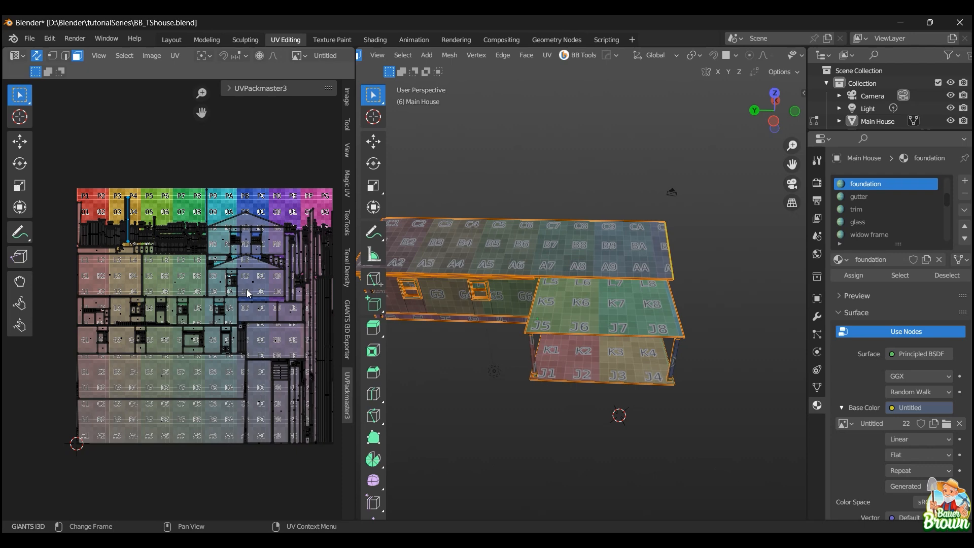
# - Select the four narrow strip islands packed inside the I7 window opening
pyautogui.scroll(4, 224, 280)
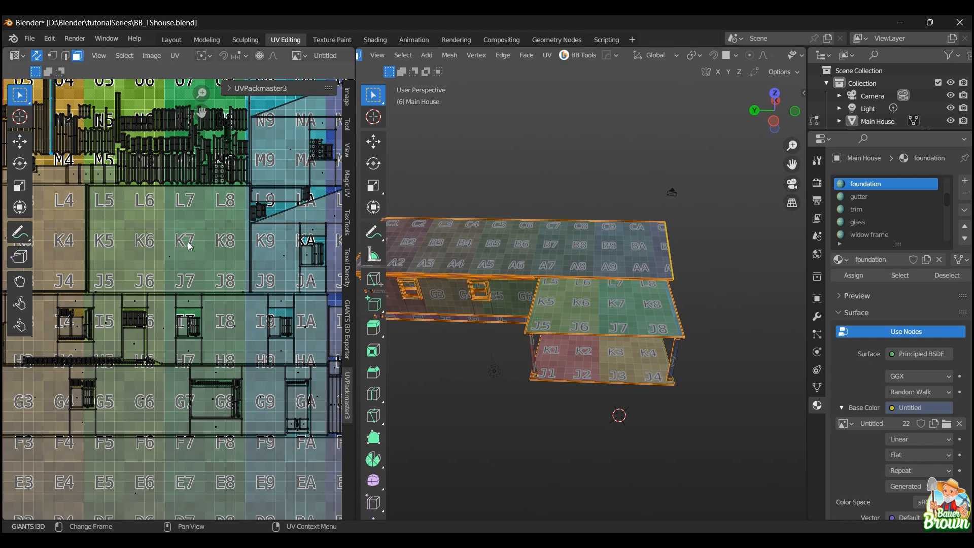
pyautogui.scroll(2, 178, 292)
pyautogui.scroll(3, 185, 300)
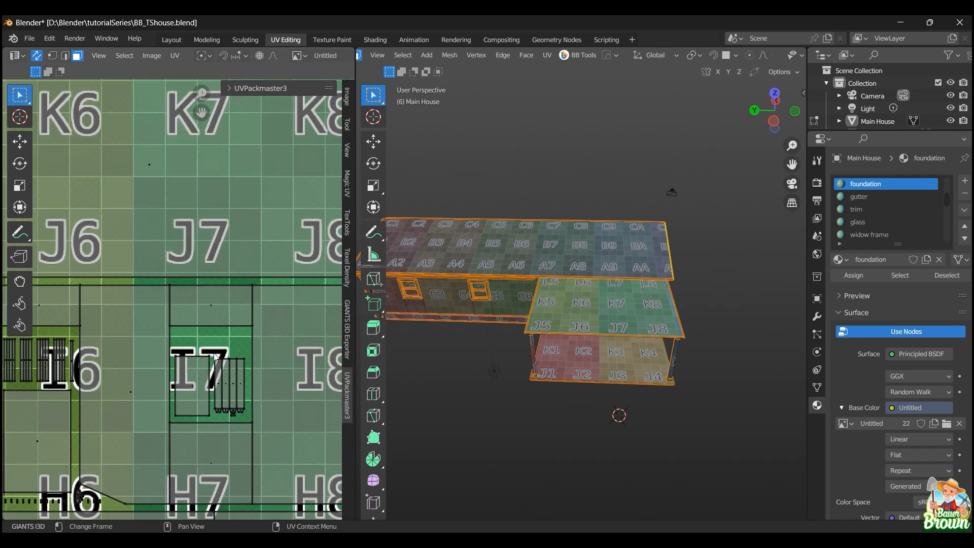
pyautogui.scroll(3, 184, 295)
pyautogui.keyDown('shift'); pyautogui.moveTo(228, 357); pyautogui.dragTo(256, 306, button='middle'); pyautogui.keyUp('shift')
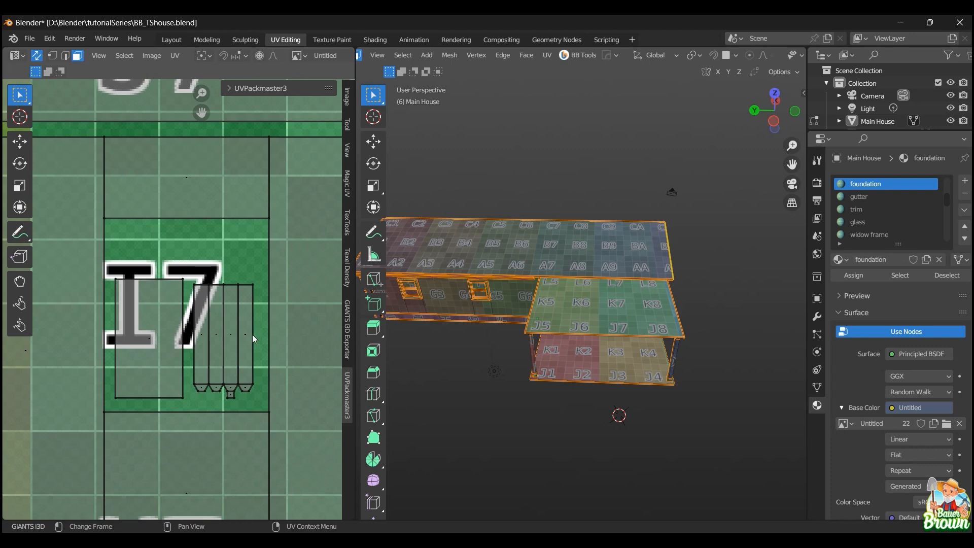
pyautogui.click(199, 342)
pyautogui.click(217, 331)
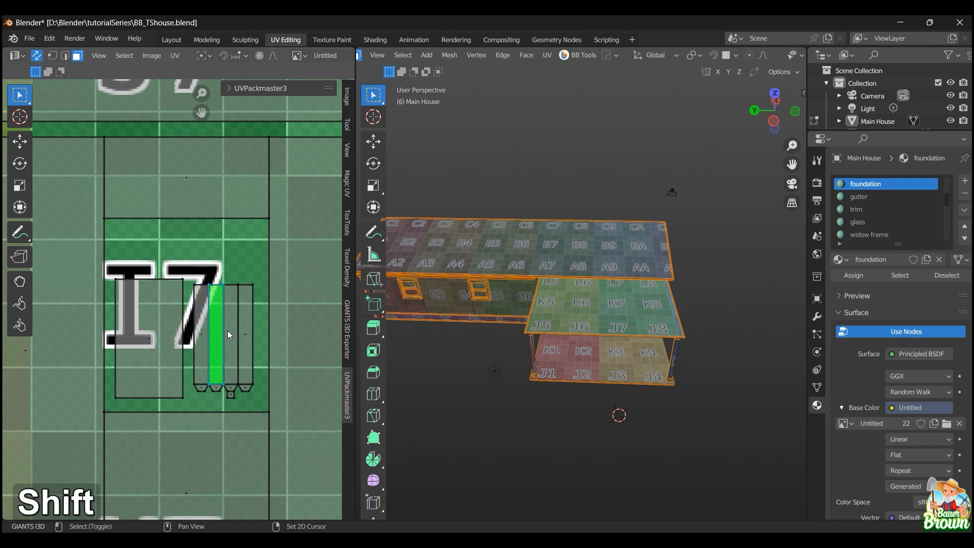
pyautogui.keyDown('shift'); pyautogui.click(228, 330); pyautogui.keyUp('shift')
pyautogui.keyDown('shift'); pyautogui.click(242, 335); pyautogui.keyUp('shift')
pyautogui.keyDown('shift'); pyautogui.click(203, 327); pyautogui.keyUp('shift')
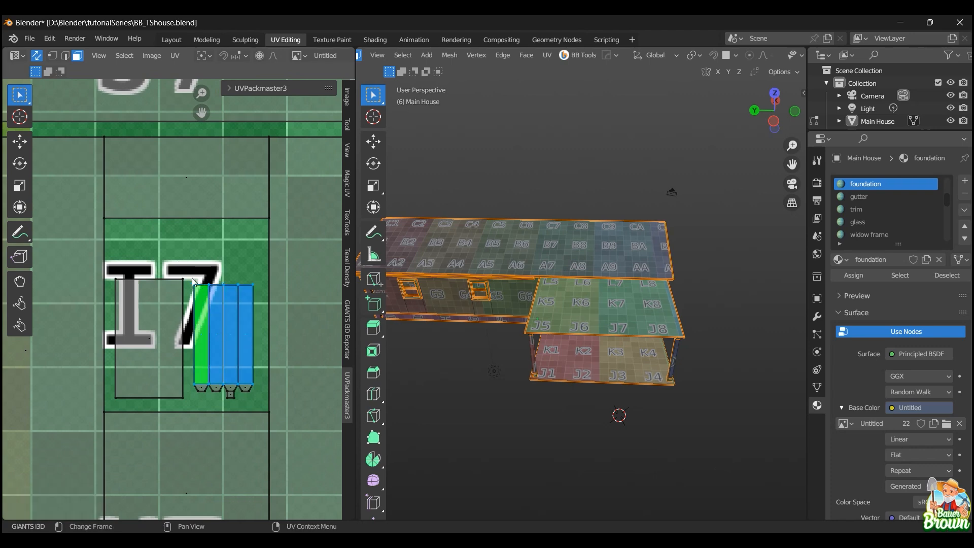
# - Box-select the strips and the rectangular pane island inside the I7 window opening, and clear the selection
pyautogui.press('b')
pyautogui.moveTo(222, 270); pyautogui.dragTo(266, 410)
pyautogui.moveTo(107, 265); pyautogui.dragTo(190, 401)
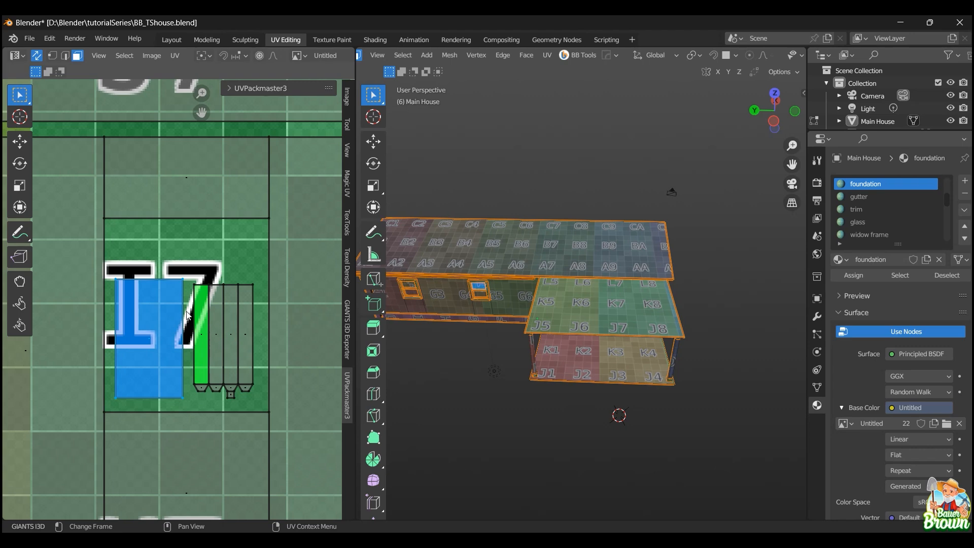
pyautogui.click(189, 239)
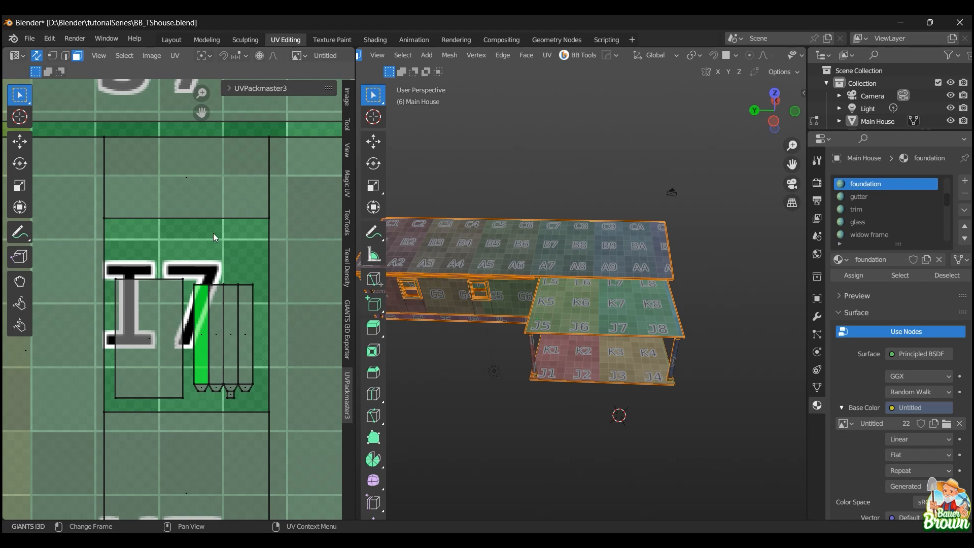
# - Select the linked patio roof, long window wall and D-to-F row islands for comparison, and clear the selection
pyautogui.scroll(-8, 213, 233)
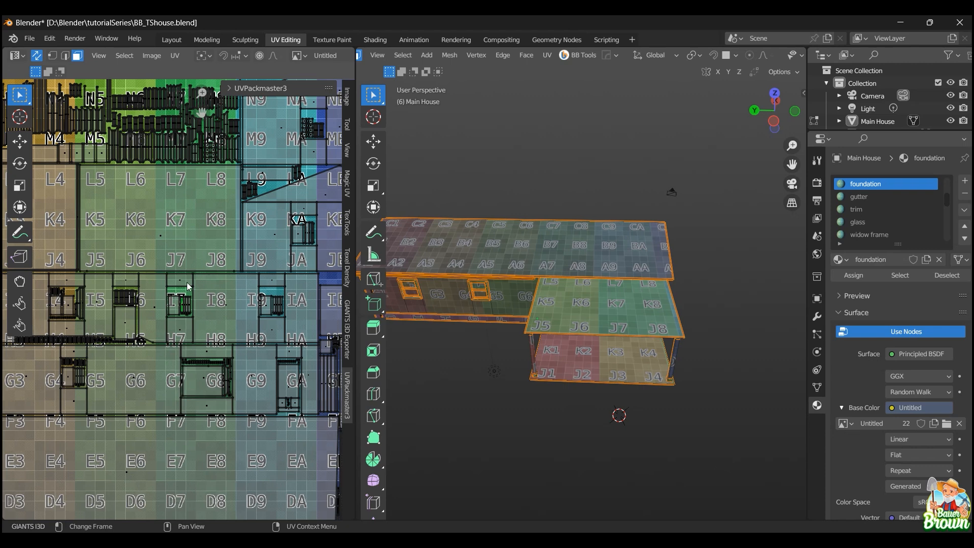
pyautogui.press('l')
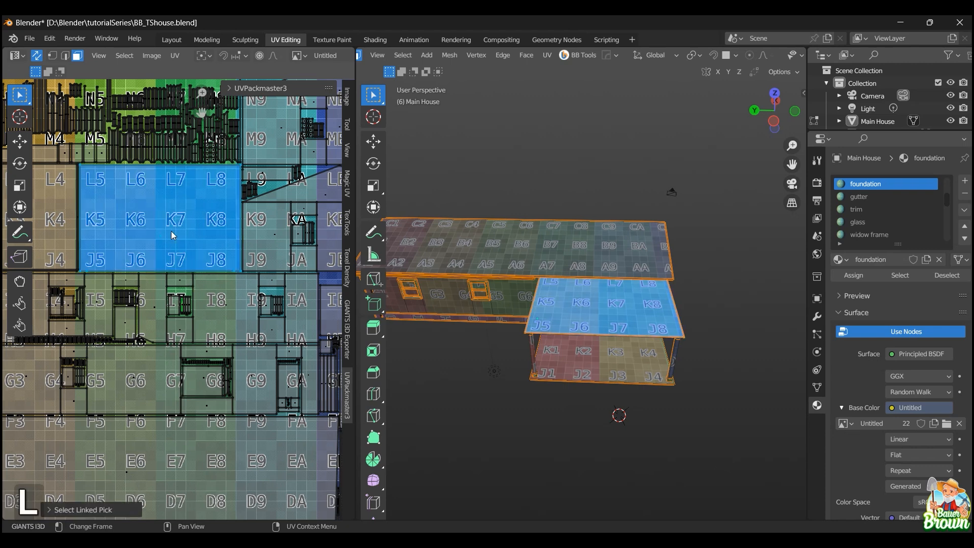
pyautogui.press('l')
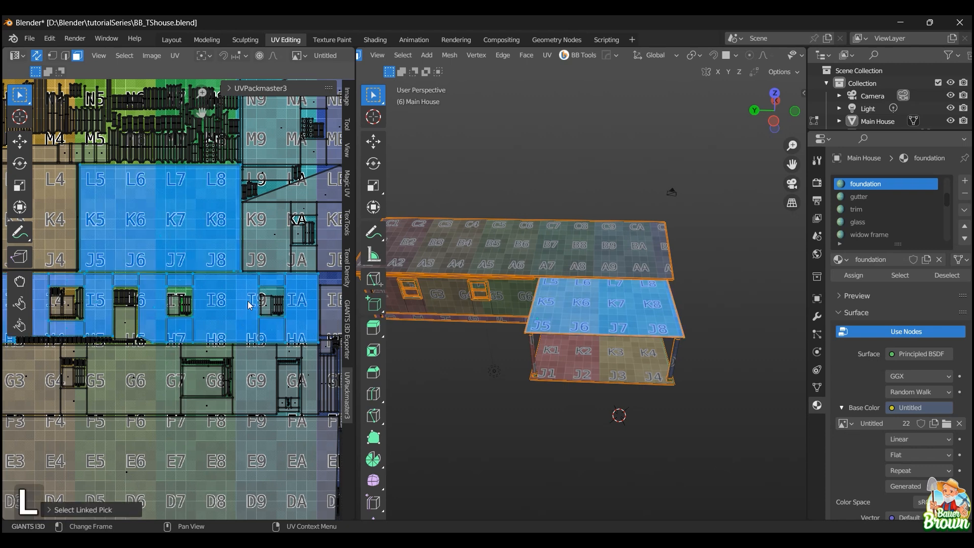
pyautogui.scroll(-2, 198, 350)
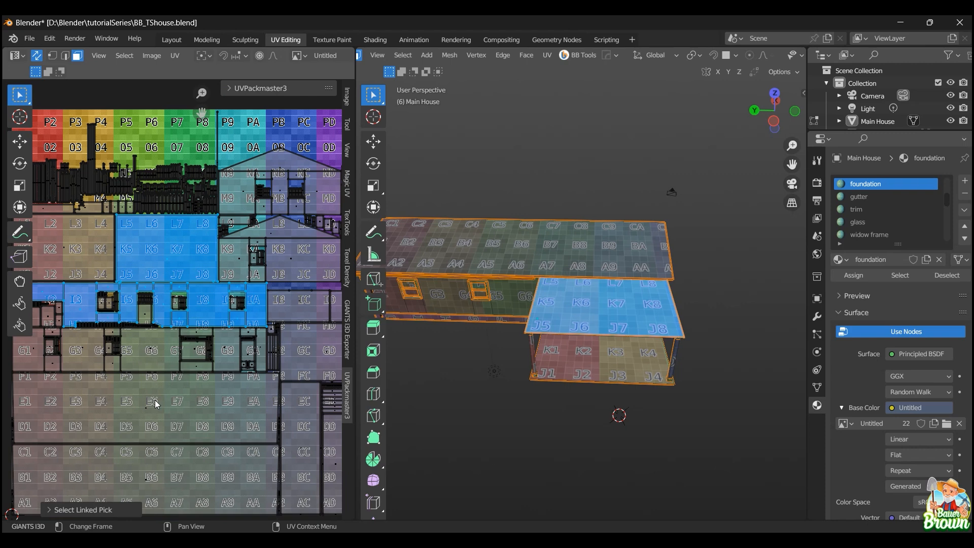
pyautogui.press('l')
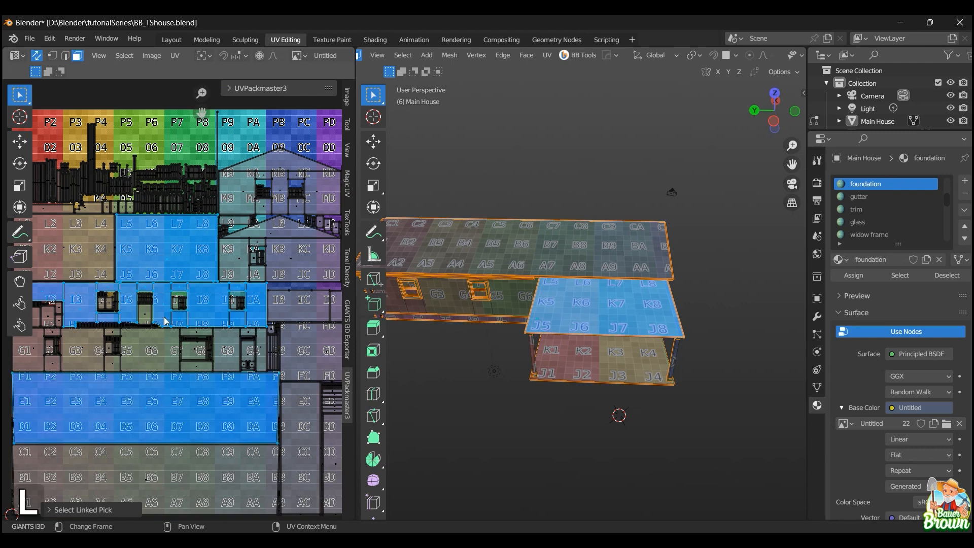
pyautogui.click(136, 101)
# - Select the linked upper gable wall island and the two groups of narrow islands near GB and ED
pyautogui.press('l')
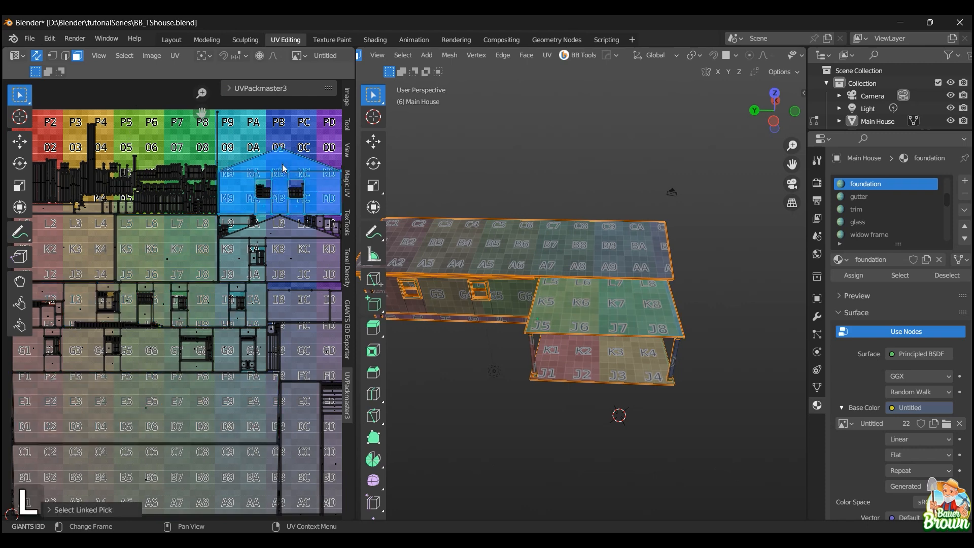
pyautogui.press('l')
pyautogui.press('l')
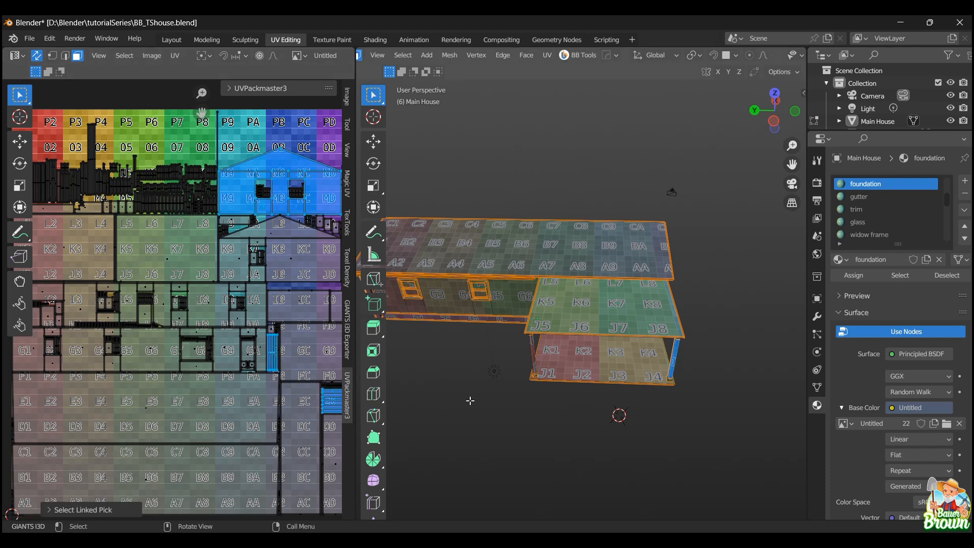
# - Examine how the small strip islands fit into the gaps around the patio roof and window wall islands
pyautogui.scroll(4, 286, 381)
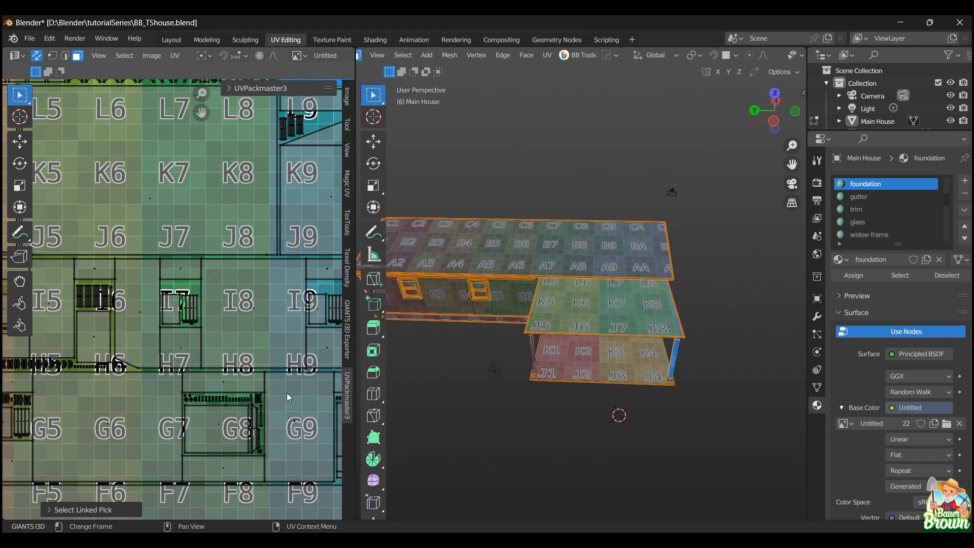
pyautogui.keyDown('shift'); pyautogui.moveTo(225, 366); pyautogui.dragTo(50, 273, button='middle'); pyautogui.keyUp('shift')
pyautogui.scroll(-4, 182, 300)
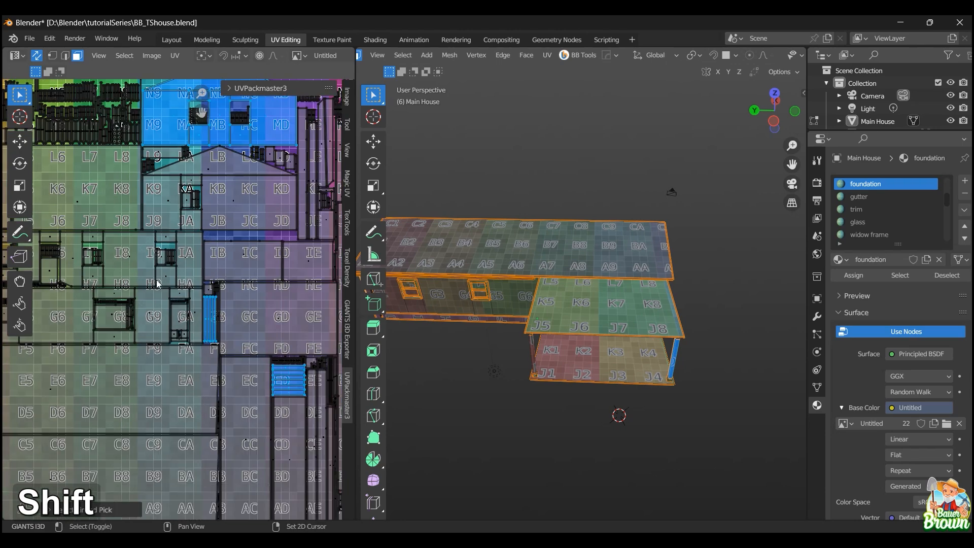
pyautogui.keyDown('shift'); pyautogui.moveTo(156, 283); pyautogui.dragTo(230, 356, button='middle'); pyautogui.keyUp('shift')
pyautogui.scroll(-3, 162, 290)
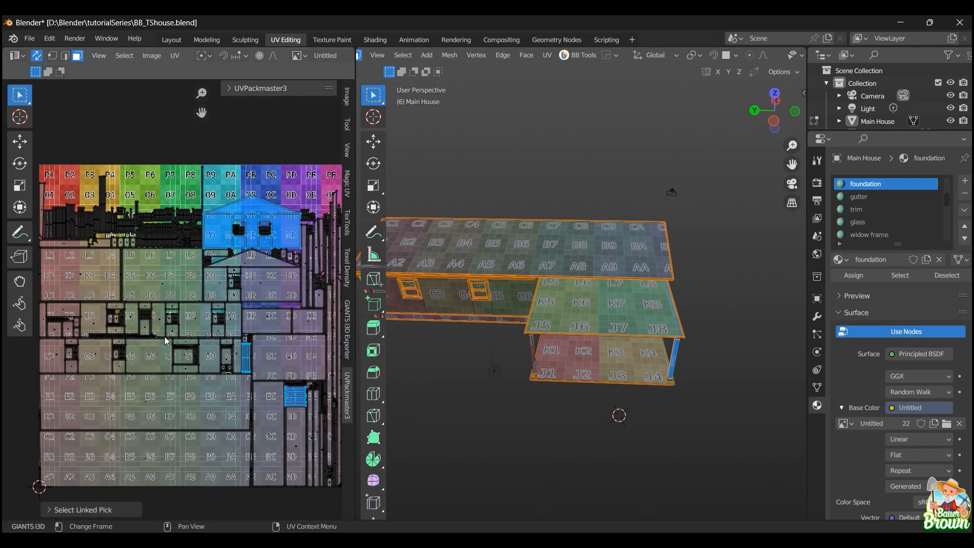
pyautogui.scroll(4, 211, 347)
pyautogui.keyDown('shift'); pyautogui.moveTo(211, 346); pyautogui.dragTo(163, 333, button='middle'); pyautogui.keyUp('shift')
pyautogui.scroll(3, 164, 333)
pyautogui.keyDown('shift'); pyautogui.moveTo(163, 287); pyautogui.dragTo(227, 364, button='middle'); pyautogui.keyUp('shift')
pyautogui.moveTo(146, 304)
pyautogui.keyDown('shift'); pyautogui.mouseDown(button='middle')
pyautogui.moveTo(233, 350)
pyautogui.moveTo(189, 339)
pyautogui.moveTo(226, 376)
pyautogui.mouseUp(button='middle'); pyautogui.keyUp('shift')
pyautogui.keyDown('shift'); pyautogui.moveTo(152, 324); pyautogui.dragTo(223, 382, button='middle'); pyautogui.keyUp('shift')
pyautogui.keyDown('shift'); pyautogui.moveTo(143, 295); pyautogui.dragTo(223, 382, button='middle'); pyautogui.keyUp('shift')
pyautogui.keyDown('shift'); pyautogui.moveTo(143, 317); pyautogui.dragTo(223, 382, button='middle'); pyautogui.keyUp('shift')
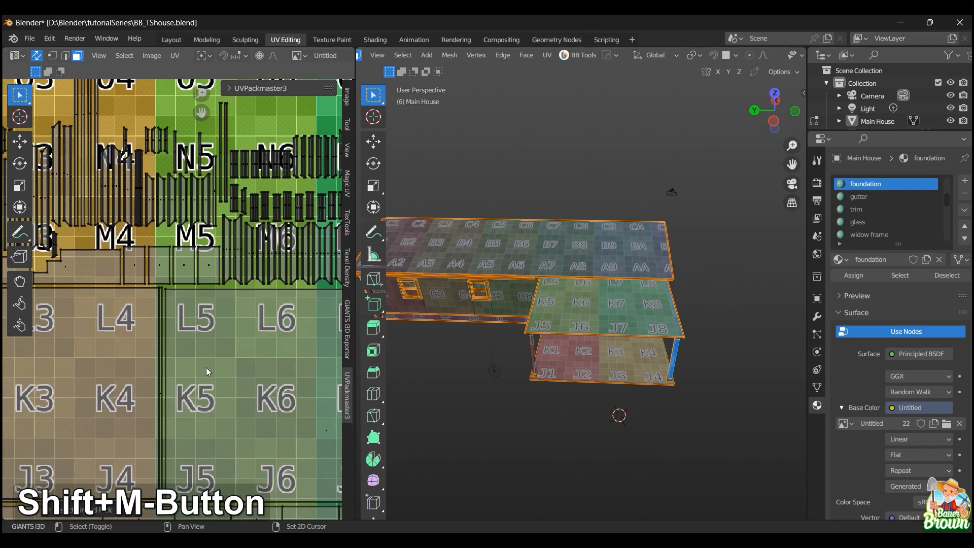
pyautogui.keyDown('shift'); pyautogui.moveTo(167, 281); pyautogui.dragTo(208, 364, button='middle'); pyautogui.keyUp('shift')
pyautogui.keyDown('shift'); pyautogui.moveTo(158, 306); pyautogui.dragTo(200, 364, button='middle'); pyautogui.keyUp('shift')
pyautogui.keyDown('shift'); pyautogui.moveTo(108, 288); pyautogui.dragTo(154, 317, button='middle'); pyautogui.keyUp('shift')
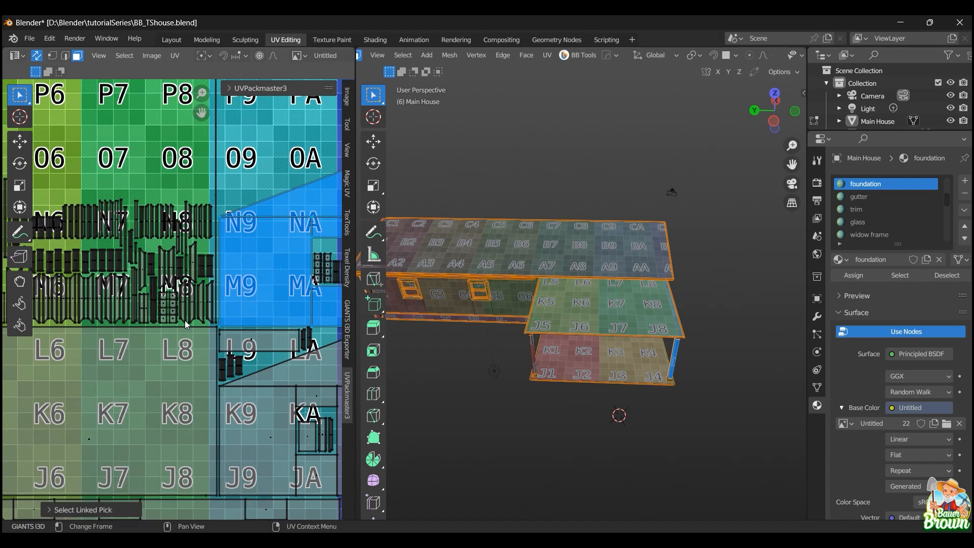
# - Examine the packing inside the gable wall's window openings, along the tall strips, and across the large lower islands
pyautogui.keyDown('shift'); pyautogui.moveTo(231, 335); pyautogui.dragTo(146, 336, button='middle'); pyautogui.keyUp('shift')
pyautogui.scroll(3, 196, 315)
pyautogui.keyDown('shift'); pyautogui.moveTo(195, 315); pyautogui.dragTo(114, 334, button='middle'); pyautogui.keyUp('shift')
pyautogui.scroll(1, 189, 316)
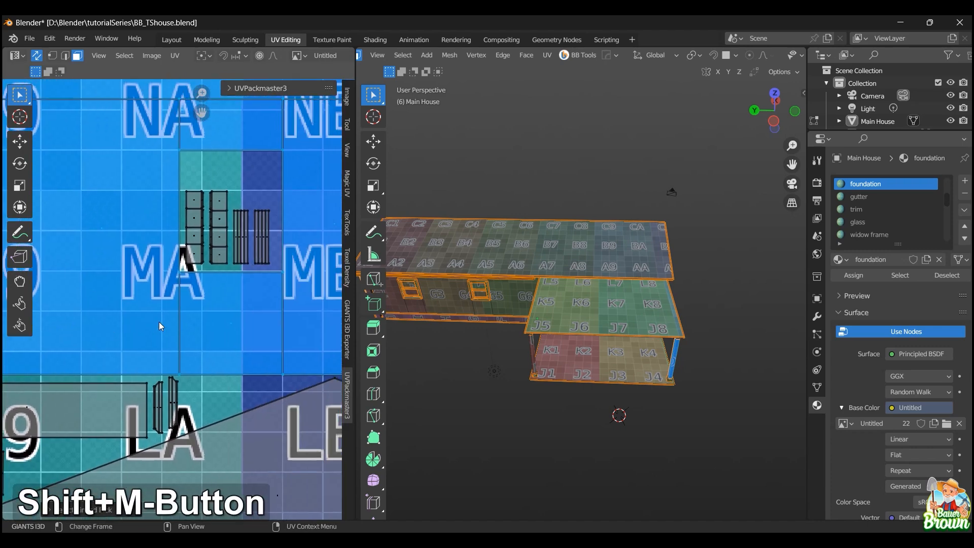
pyautogui.scroll(-3, 193, 329)
pyautogui.keyDown('shift'); pyautogui.moveTo(218, 344); pyautogui.dragTo(69, 256, button='middle'); pyautogui.keyUp('shift')
pyautogui.scroll(-2, 191, 273)
pyautogui.keyDown('shift'); pyautogui.moveTo(190, 248); pyautogui.dragTo(183, 311, button='middle'); pyautogui.keyUp('shift')
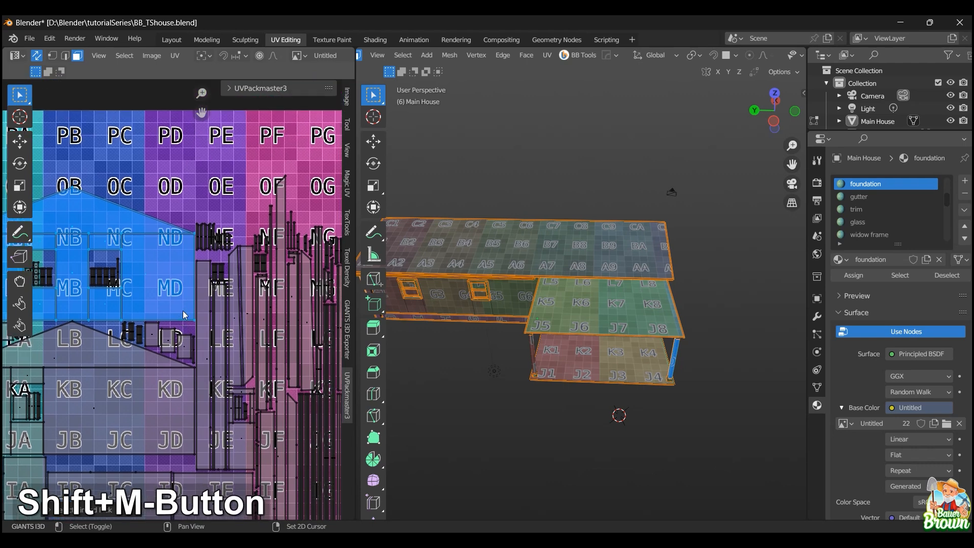
pyautogui.keyDown('shift'); pyautogui.moveTo(196, 278); pyautogui.dragTo(203, 319, button='middle'); pyautogui.keyUp('shift')
pyautogui.keyDown('shift'); pyautogui.moveTo(229, 349); pyautogui.dragTo(193, 292, button='middle'); pyautogui.keyUp('shift')
pyautogui.keyDown('shift'); pyautogui.moveTo(206, 387); pyautogui.dragTo(201, 320, button='middle'); pyautogui.keyUp('shift')
pyautogui.keyDown('shift'); pyautogui.moveTo(175, 422); pyautogui.dragTo(179, 324, button='middle'); pyautogui.keyUp('shift')
pyautogui.keyDown('shift'); pyautogui.moveTo(135, 429); pyautogui.dragTo(202, 287, button='middle'); pyautogui.keyUp('shift')
pyautogui.keyDown('shift'); pyautogui.moveTo(71, 418); pyautogui.dragTo(202, 287, button='middle'); pyautogui.keyUp('shift')
pyautogui.keyDown('shift'); pyautogui.moveTo(125, 332); pyautogui.dragTo(183, 361, button='middle'); pyautogui.keyUp('shift')
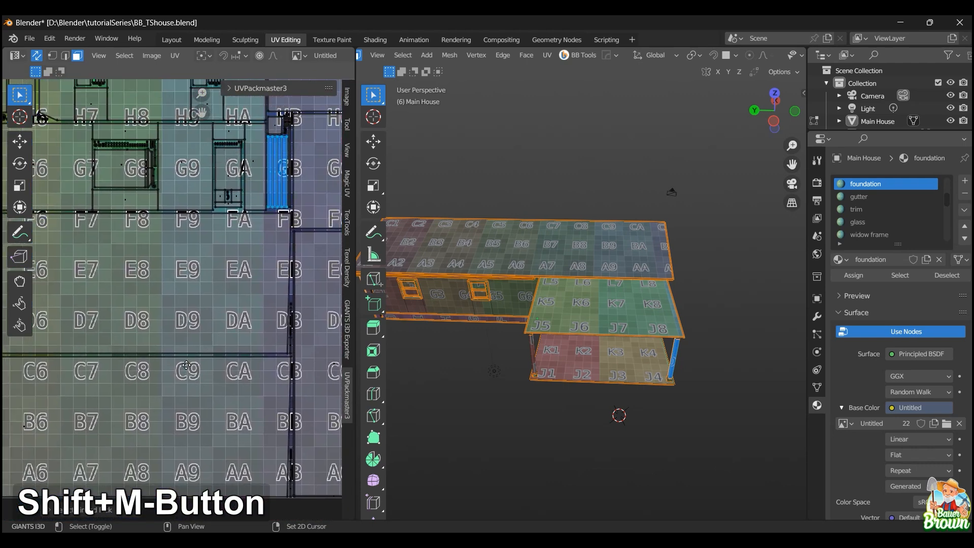
pyautogui.keyDown('shift'); pyautogui.moveTo(127, 290); pyautogui.dragTo(192, 368, button='middle'); pyautogui.keyUp('shift')
pyautogui.keyDown('shift'); pyautogui.moveTo(83, 256); pyautogui.dragTo(196, 391, button='middle'); pyautogui.keyUp('shift')
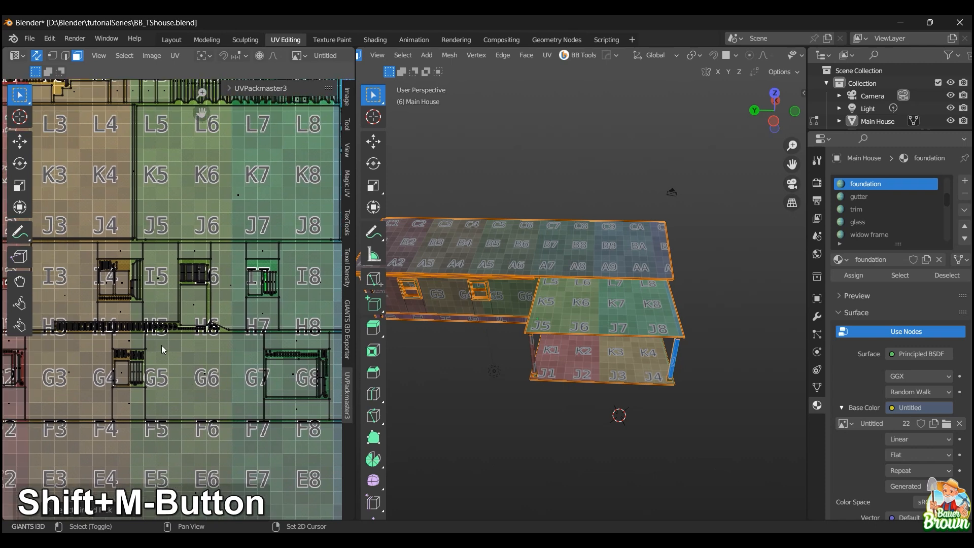
# - Select the middle face of the small bent strip island at the I4 cell, beside the curved islands
pyautogui.scroll(7, 184, 298)
pyautogui.scroll(-3, 185, 299)
pyautogui.keyDown('shift'); pyautogui.moveTo(185, 298); pyautogui.dragTo(210, 317, button='middle'); pyautogui.keyUp('shift')
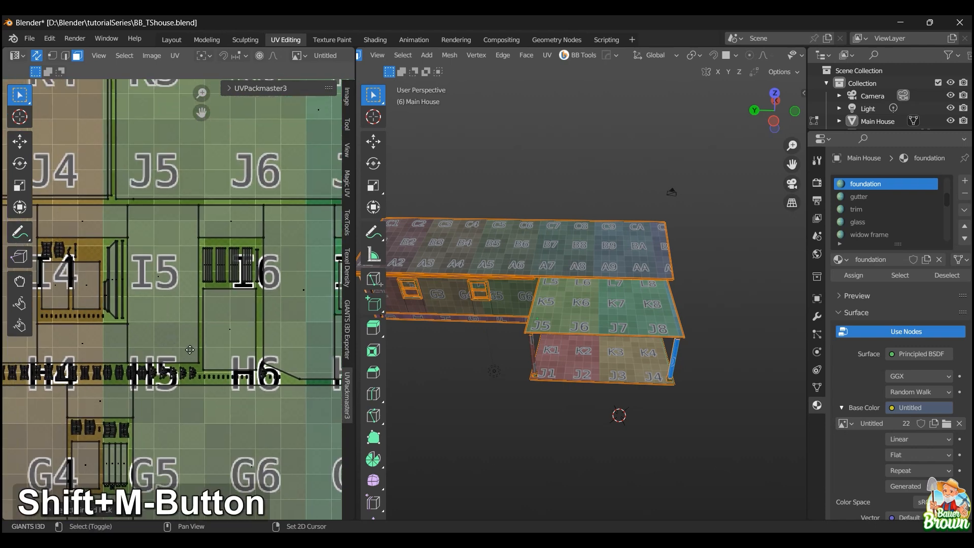
pyautogui.keyDown('shift'); pyautogui.moveTo(30, 229); pyautogui.dragTo(134, 274, button='middle'); pyautogui.keyUp('shift')
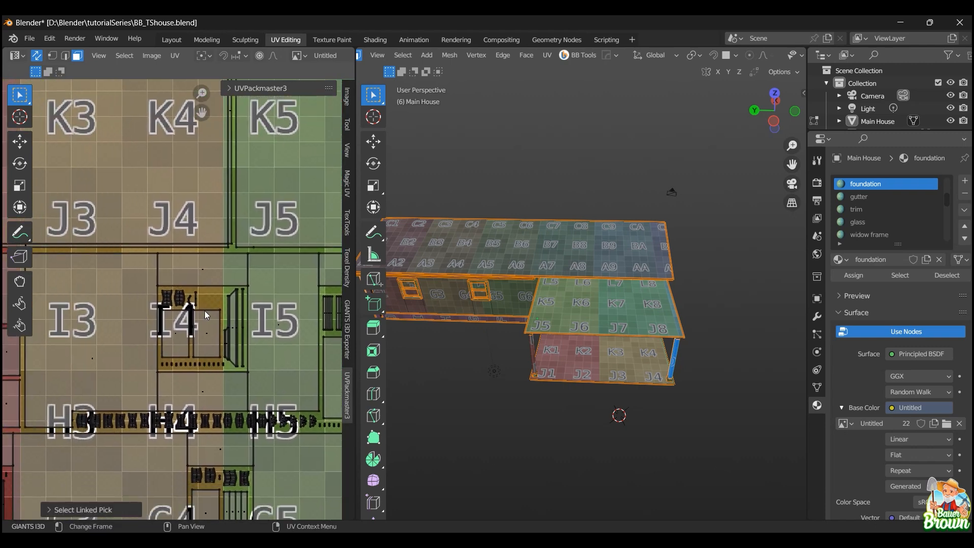
pyautogui.scroll(3, 193, 315)
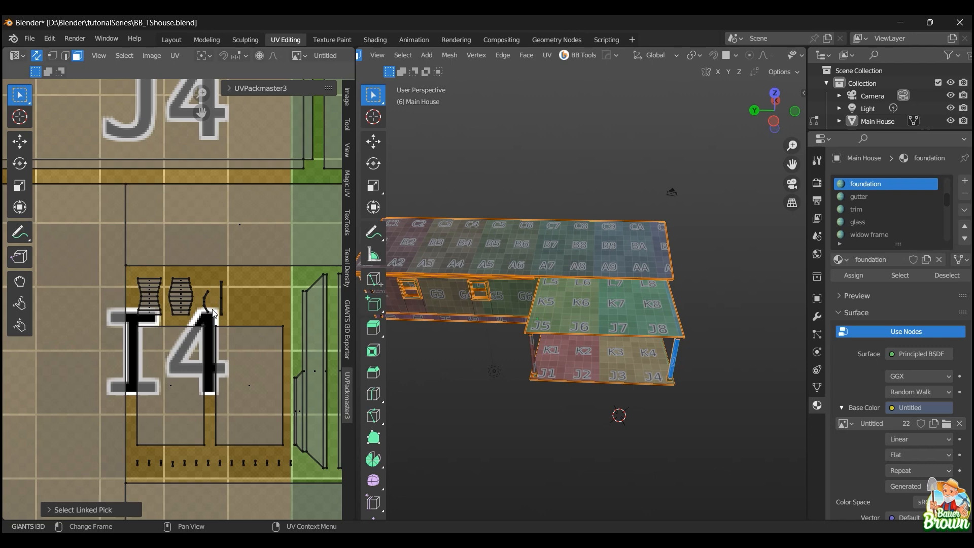
pyautogui.scroll(4, 218, 307)
pyautogui.scroll(3, 254, 325)
pyautogui.keyDown('shift'); pyautogui.moveTo(257, 327); pyautogui.dragTo(141, 295, button='middle'); pyautogui.keyUp('shift')
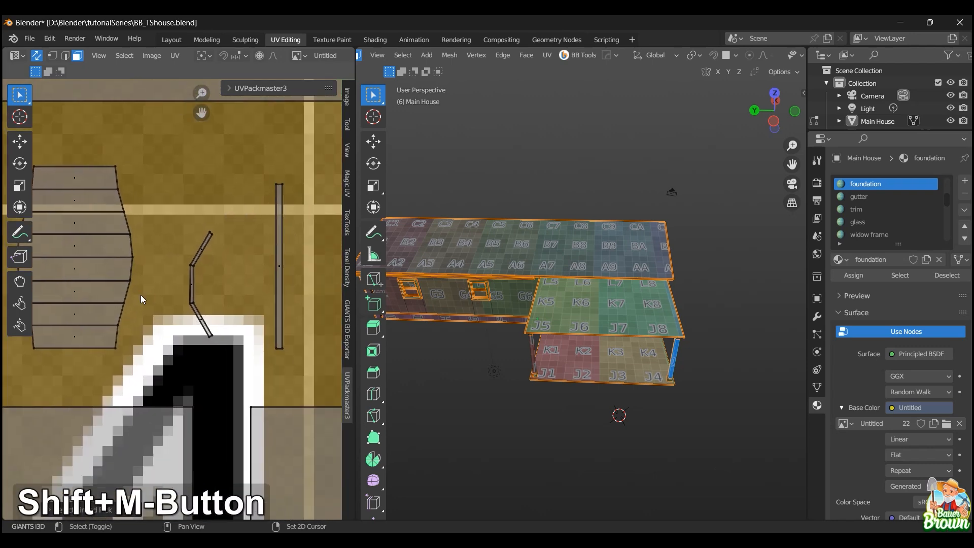
pyautogui.click(199, 252)
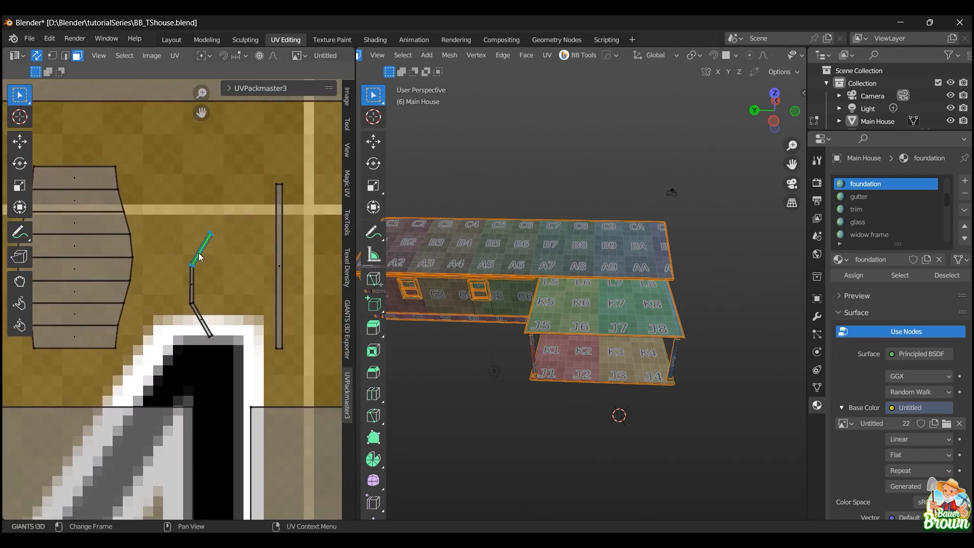
pyautogui.click(192, 287)
# - Try the Straighten operation on the bent strip's middle face, and undo it
pyautogui.click(174, 55)
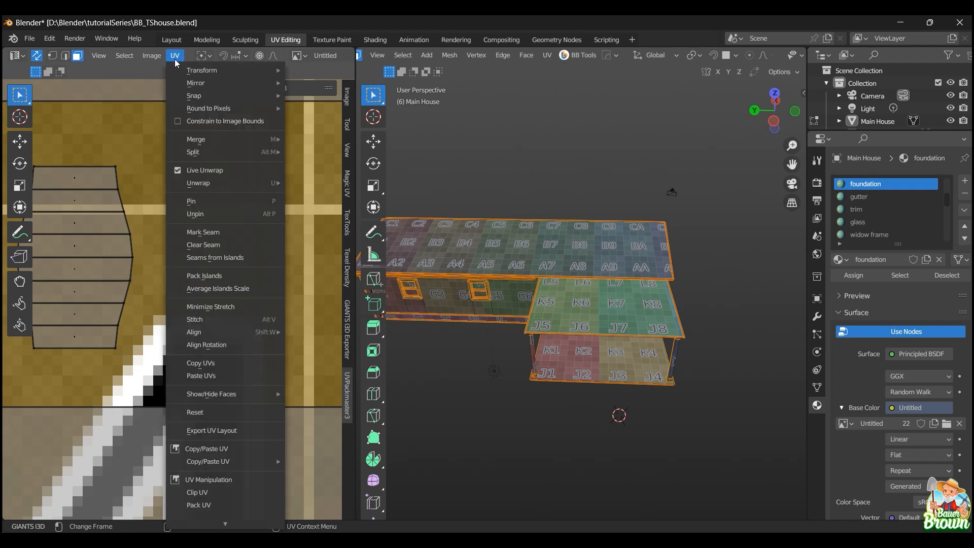
pyautogui.click(158, 261)
pyautogui.rightClick(190, 282)
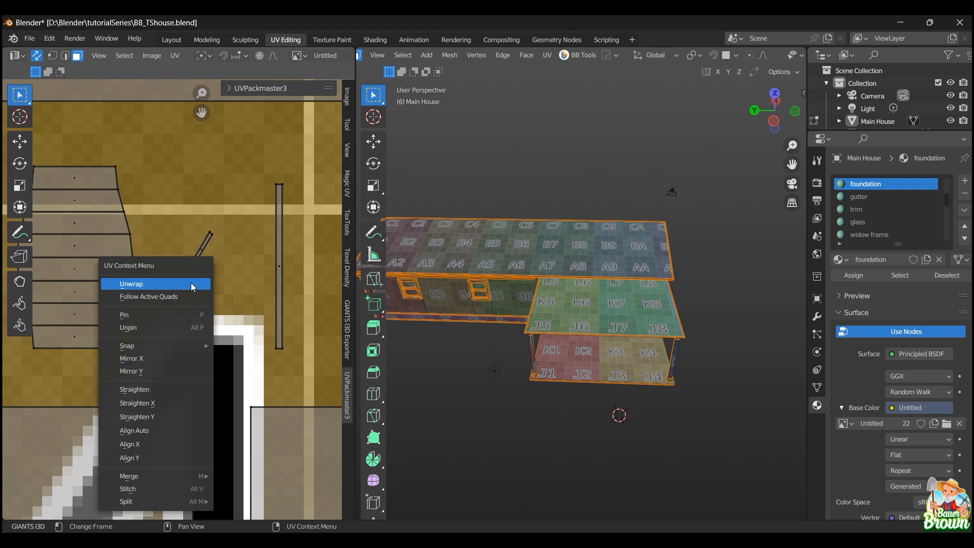
pyautogui.click(181, 387)
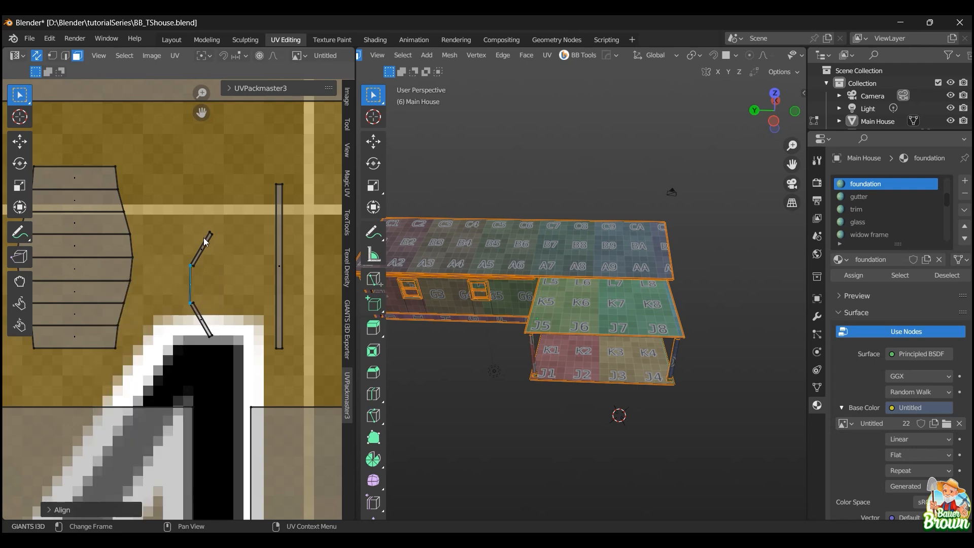
pyautogui.hotkey('ctrl', 'z')
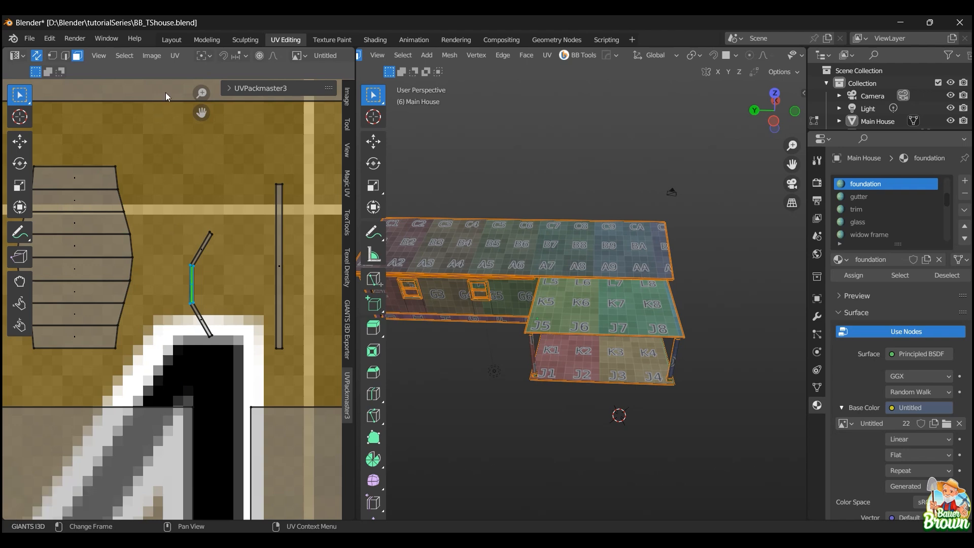
# - Look through the available UV commands for a way to straighten the bent strip island
pyautogui.click(175, 59)
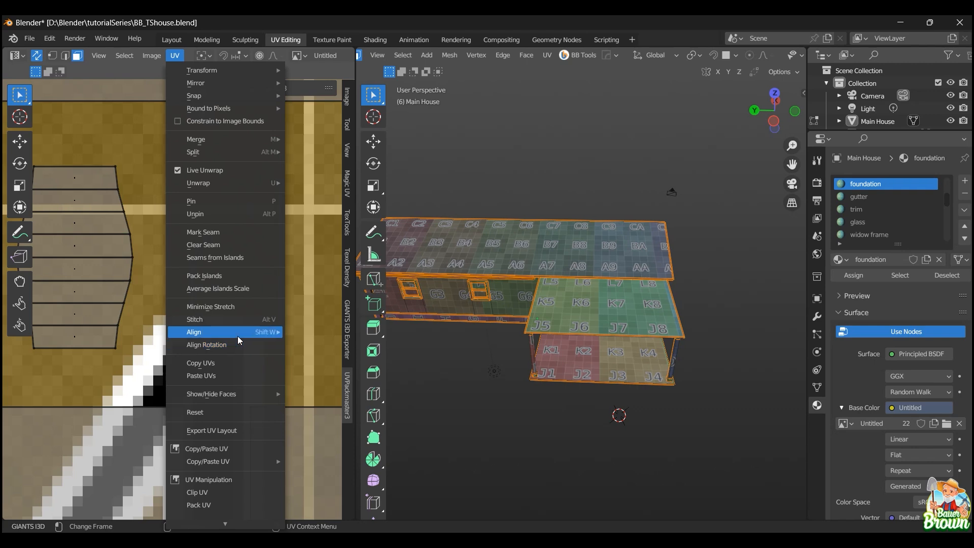
pyautogui.moveTo(230, 336)
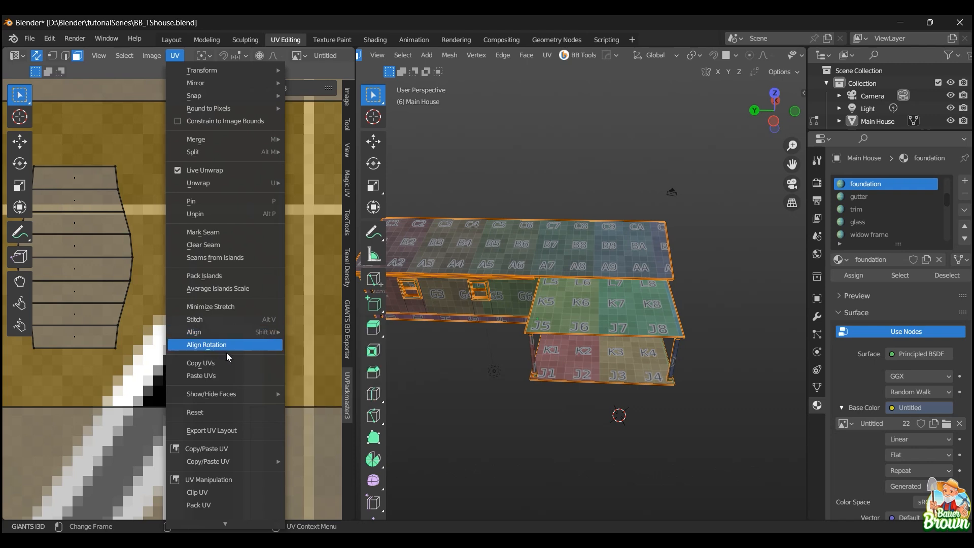
pyautogui.moveTo(230, 397)
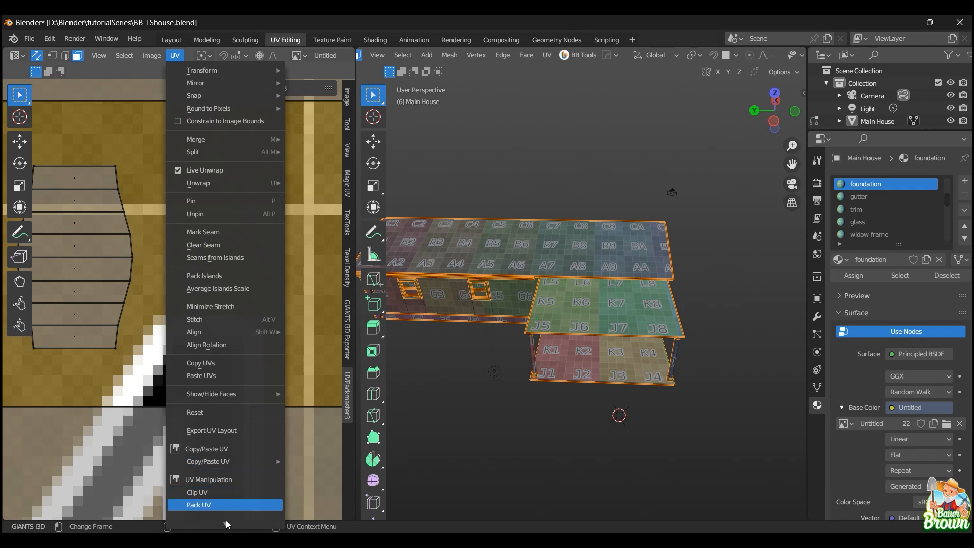
pyautogui.moveTo(226, 528)
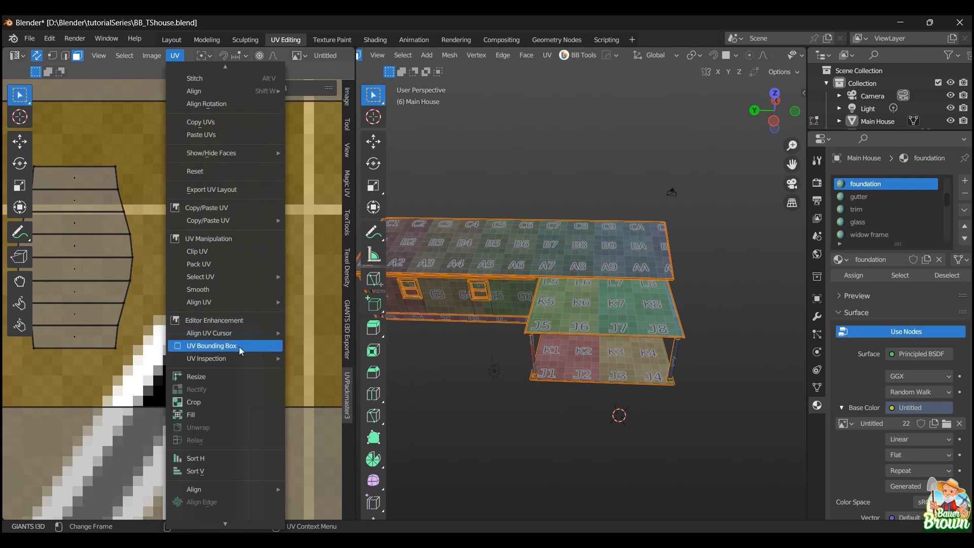
pyautogui.scroll(10, 146, 188)
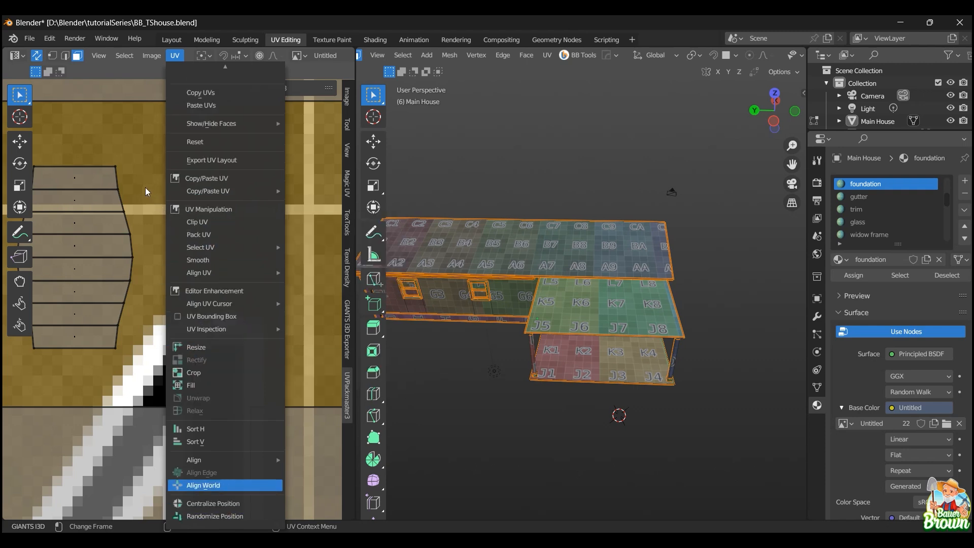
pyautogui.scroll(8, 148, 208)
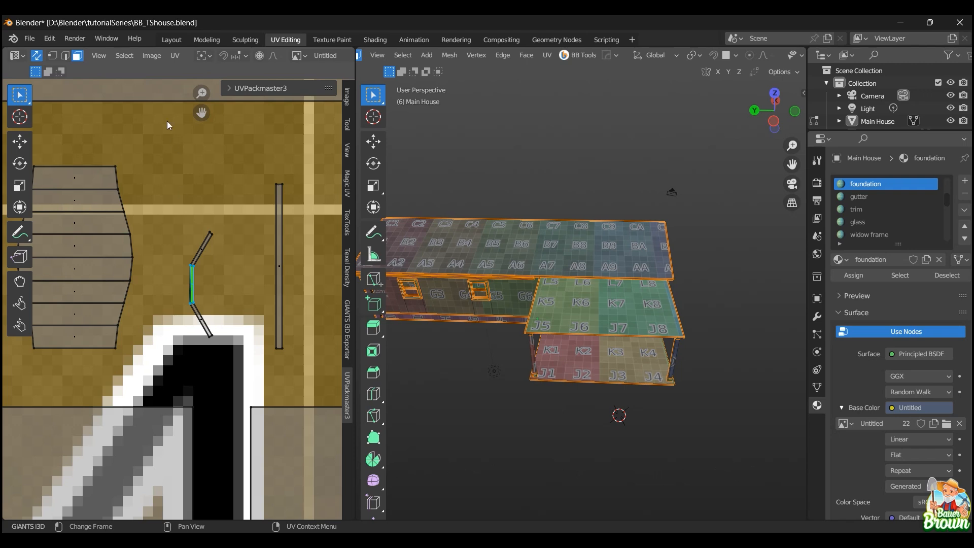
pyautogui.click(127, 55)
pyautogui.rightClick(188, 282)
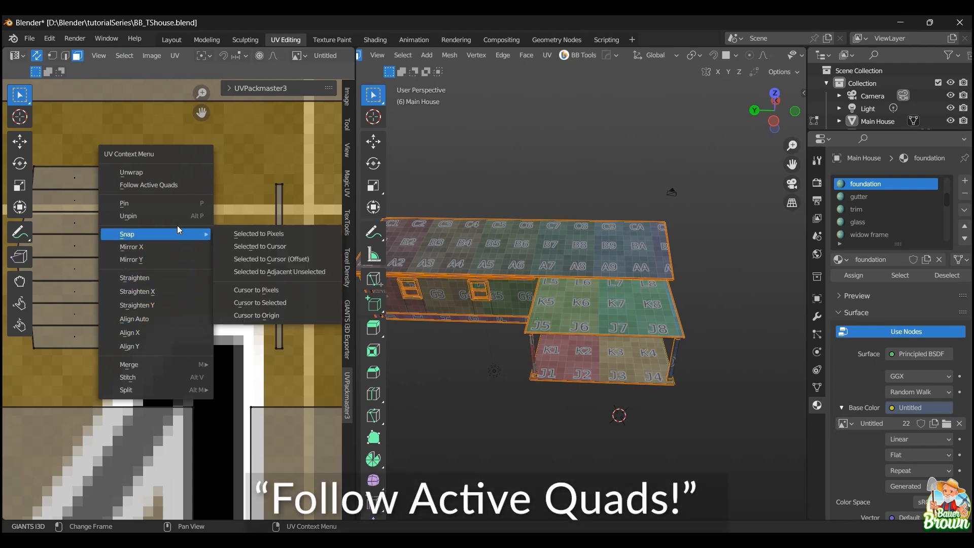
pyautogui.click(147, 185)
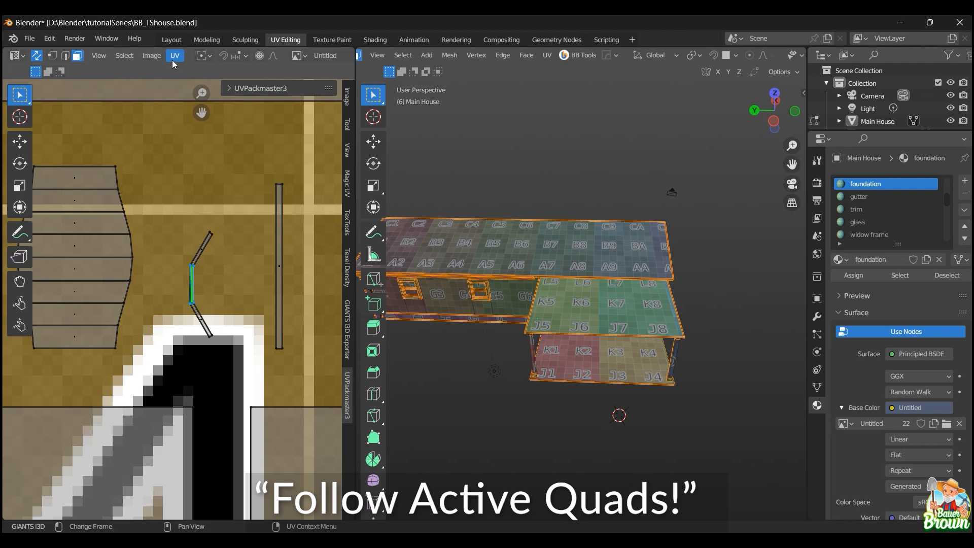
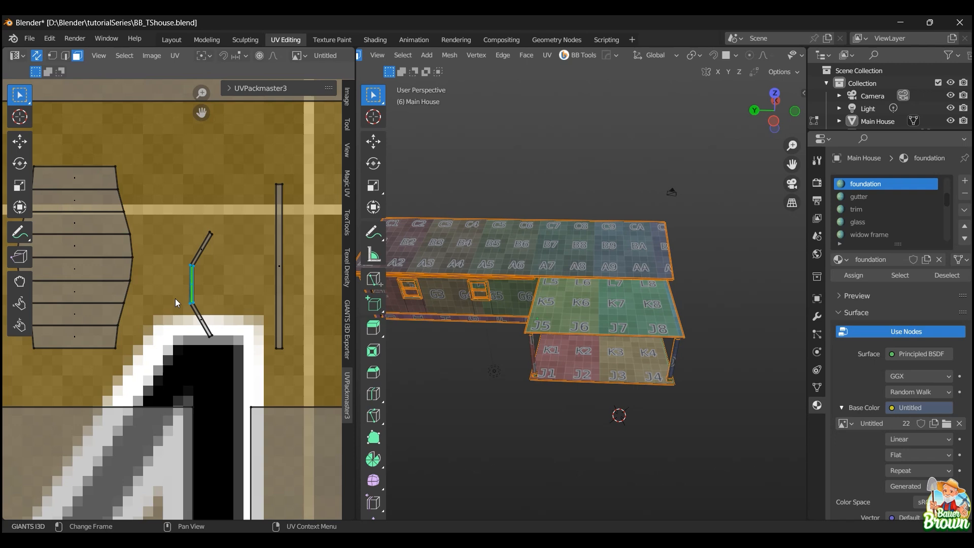
# - Examine the small islands around I4 and the checker texture on the house's roof, gable end and front wall
pyautogui.scroll(2, 175, 299)
pyautogui.scroll(-3, 188, 285)
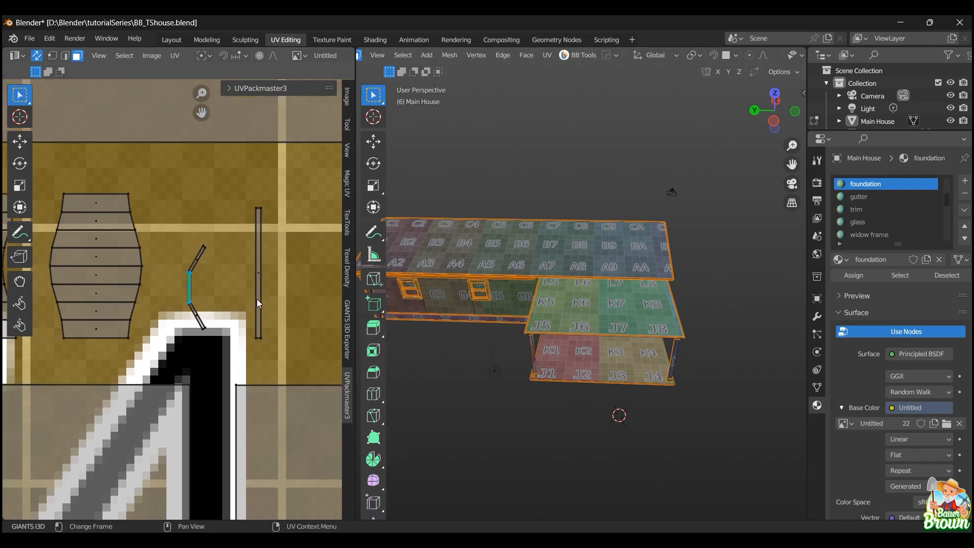
pyautogui.scroll(-3, 179, 299)
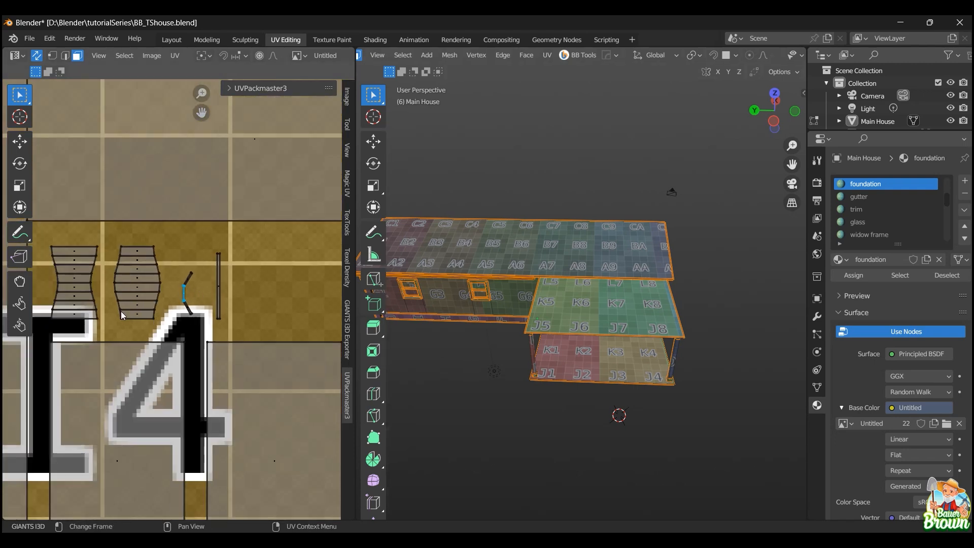
pyautogui.keyDown('shift'); pyautogui.moveTo(121, 311); pyautogui.dragTo(144, 320, button='middle'); pyautogui.keyUp('shift')
pyautogui.scroll(-3, 203, 320)
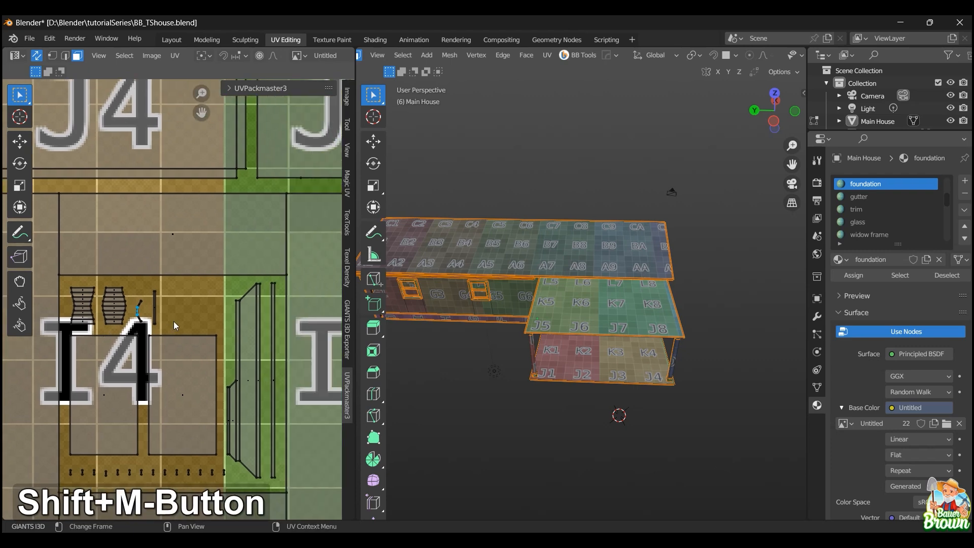
pyautogui.scroll(-3, 145, 319)
pyautogui.moveTo(419, 352); pyautogui.dragTo(474, 359, button='middle')
pyautogui.scroll(-4, 492, 373)
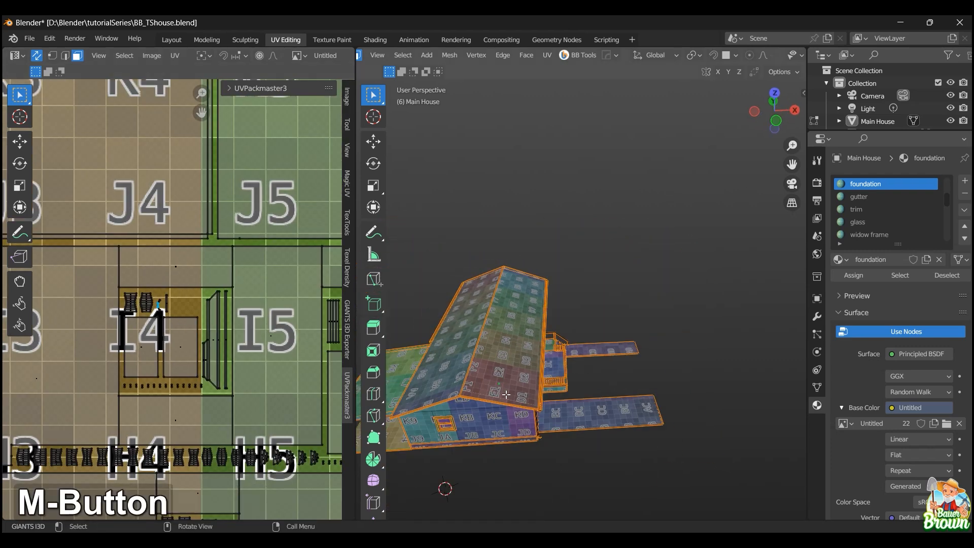
pyautogui.moveTo(626, 420); pyautogui.dragTo(632, 362, button='middle')
pyautogui.scroll(3, 632, 362)
pyautogui.keyDown('shift'); pyautogui.moveTo(515, 350); pyautogui.dragTo(457, 341, button='middle'); pyautogui.keyUp('shift')
pyautogui.scroll(-7, 221, 316)
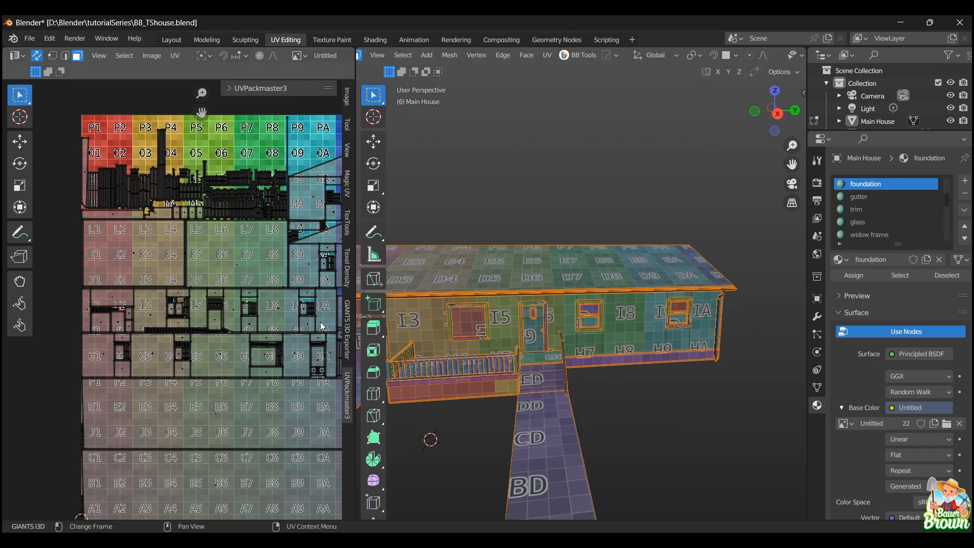
pyautogui.scroll(3, 538, 381)
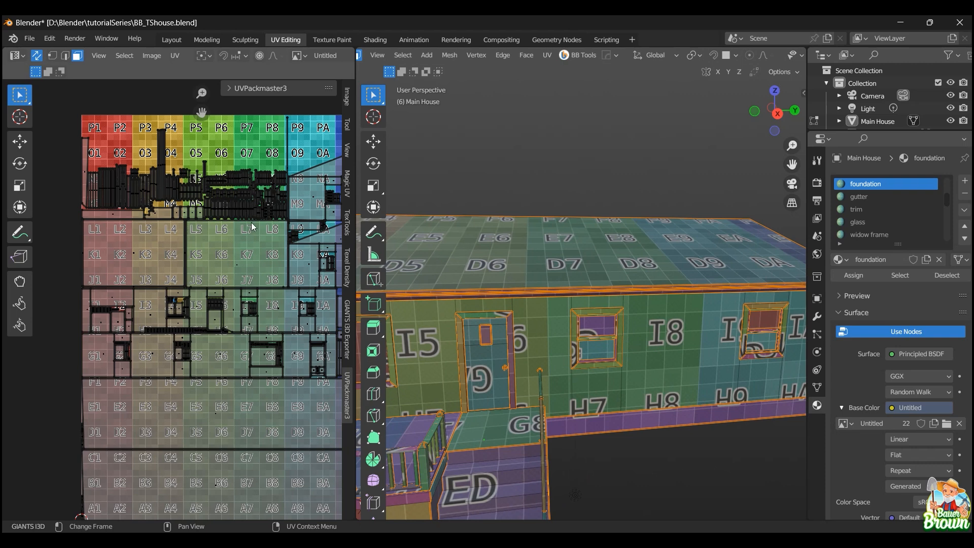
# - Examine the packed islands between the window walls and the narrow strips near M8, and view the complete house model
pyautogui.keyDown('shift'); pyautogui.moveTo(254, 227); pyautogui.dragTo(156, 251, button='middle'); pyautogui.keyUp('shift')
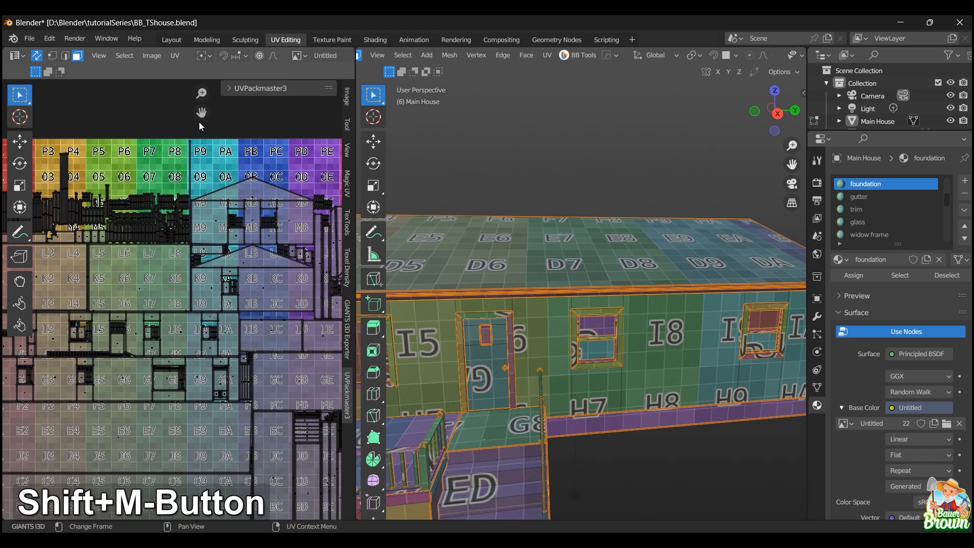
pyautogui.click(175, 55)
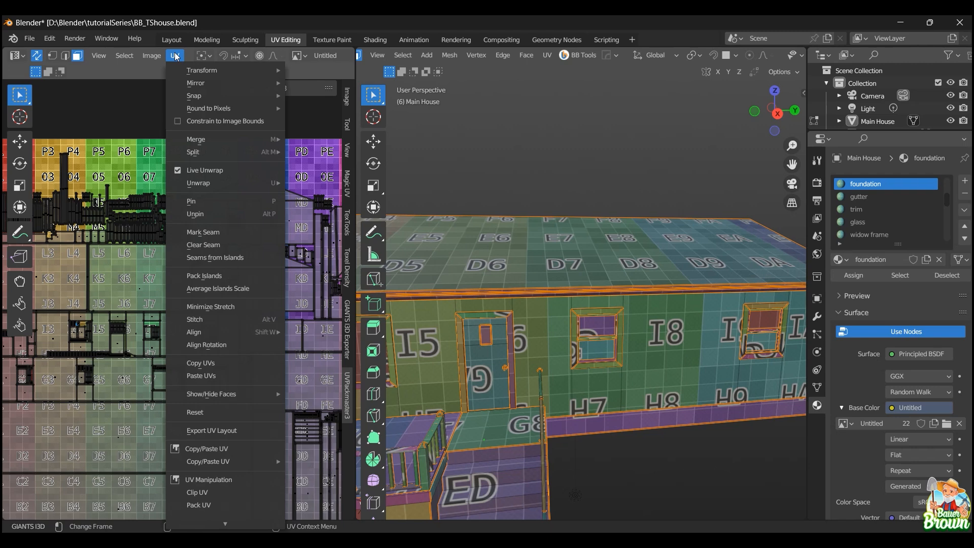
pyautogui.moveTo(182, 83)
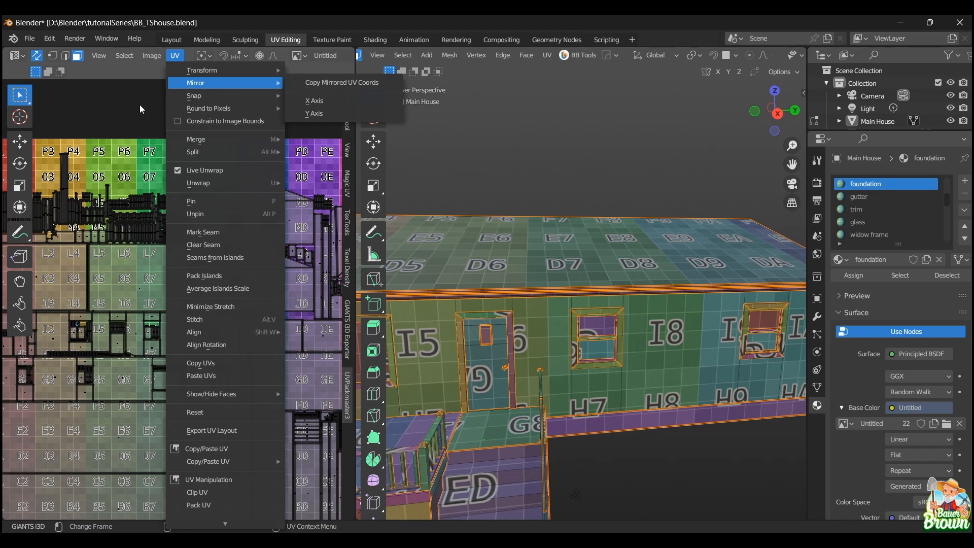
pyautogui.scroll(4, 141, 308)
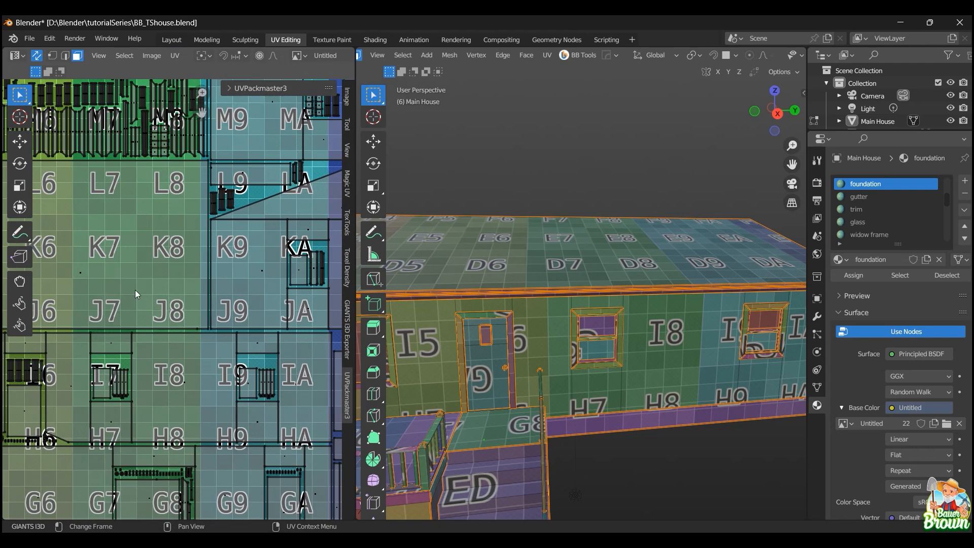
pyautogui.scroll(2, 160, 175)
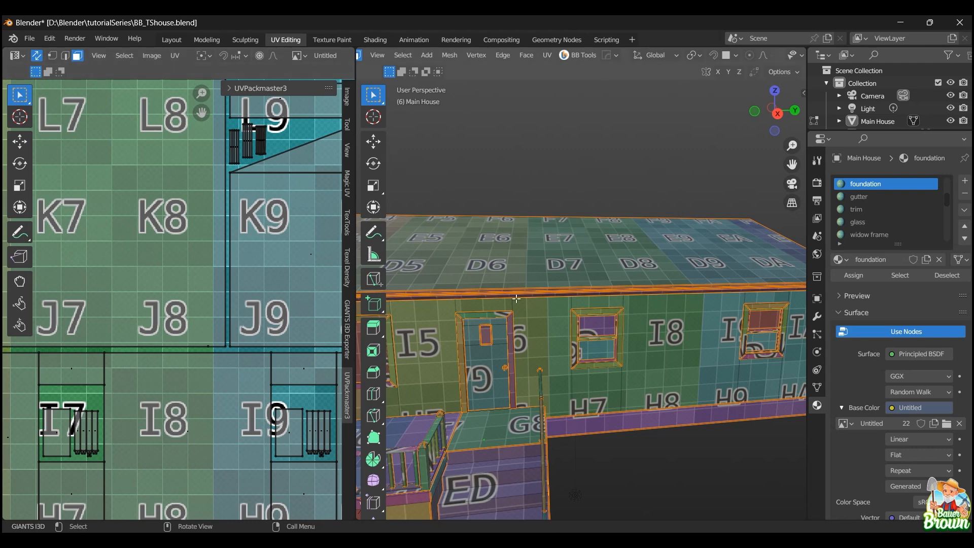
pyautogui.scroll(-2, 515, 318)
pyautogui.scroll(-1, 515, 318)
pyautogui.scroll(-1, 177, 257)
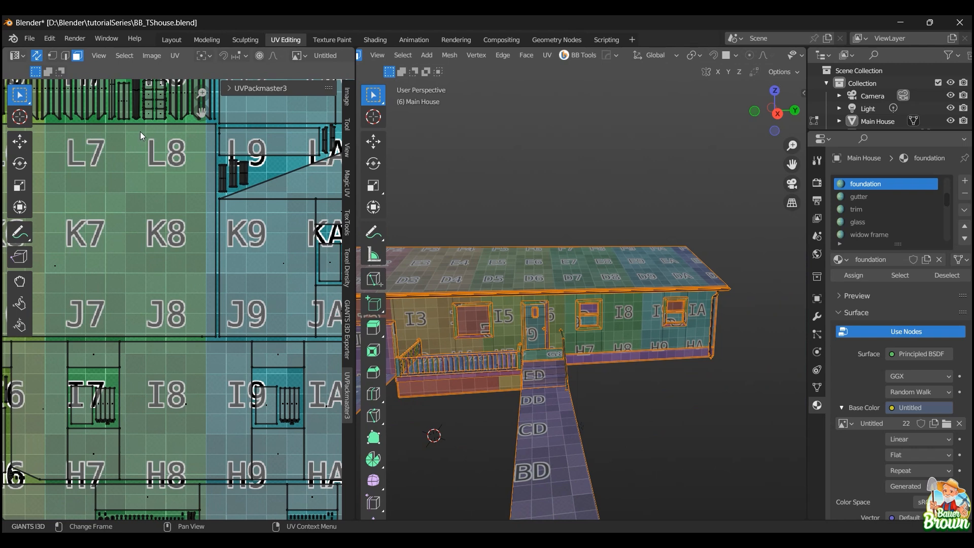
pyautogui.moveTo(140, 132); pyautogui.dragTo(144, 293, button='middle')
pyautogui.scroll(3, 141, 191)
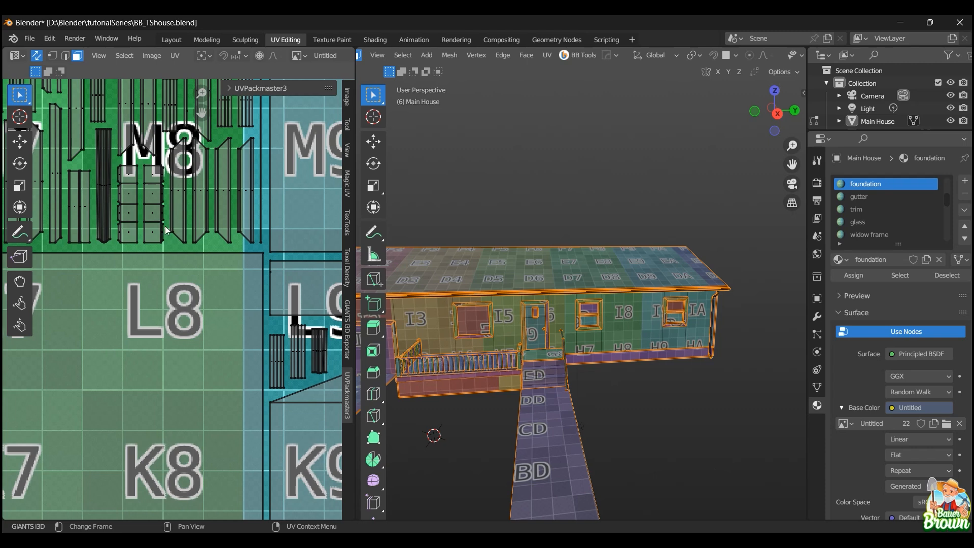
pyautogui.scroll(-5, 514, 344)
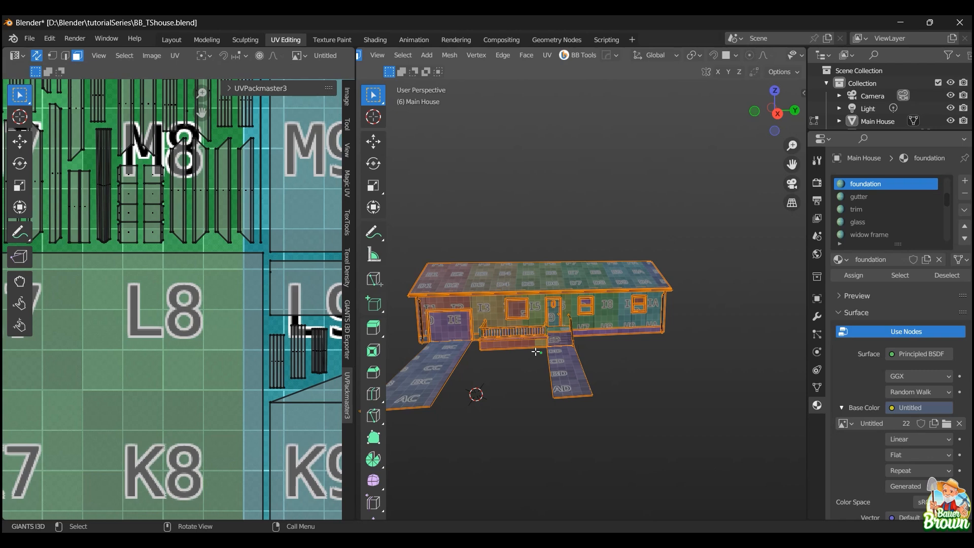
pyautogui.moveTo(539, 350); pyautogui.dragTo(537, 379, button='middle')
pyautogui.scroll(-5, 248, 306)
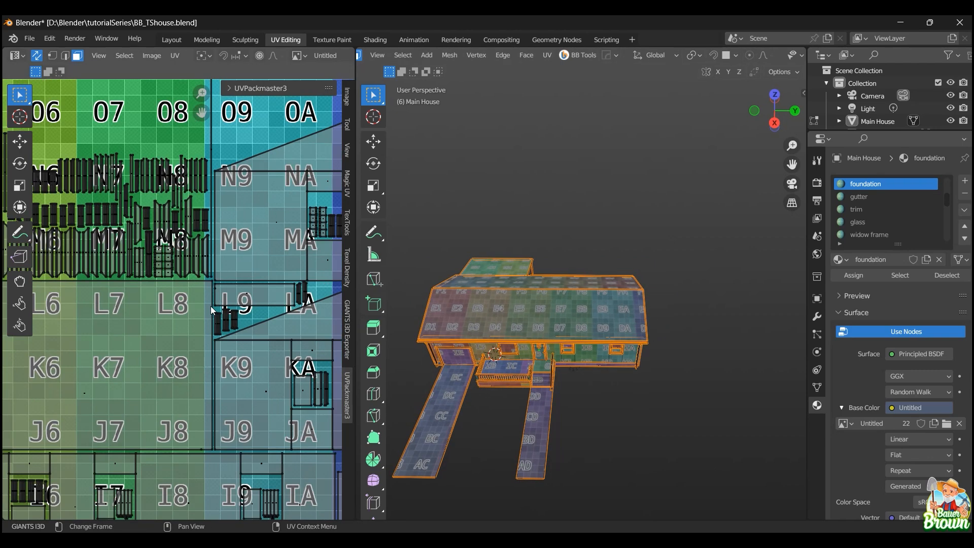
# - Maximize the UV editor and review the packed island layout from the upper strips down to the large lower islands
pyautogui.hotkey('ctrl', 'space')
pyautogui.scroll(-2, 477, 297)
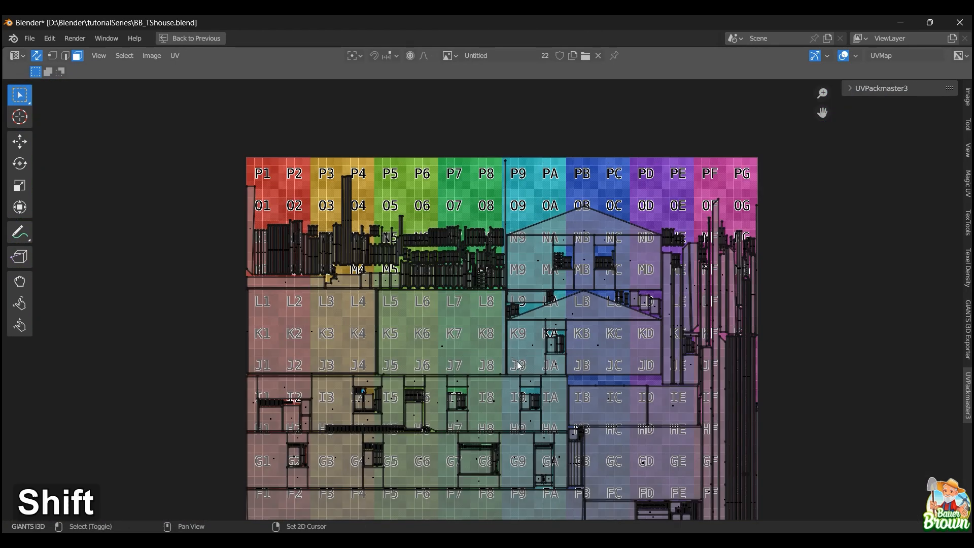
pyautogui.keyDown('shift'); pyautogui.moveTo(517, 365); pyautogui.dragTo(457, 278, button='middle'); pyautogui.keyUp('shift')
pyautogui.keyDown('shift'); pyautogui.moveTo(485, 356); pyautogui.dragTo(476, 306, button='middle'); pyautogui.keyUp('shift')
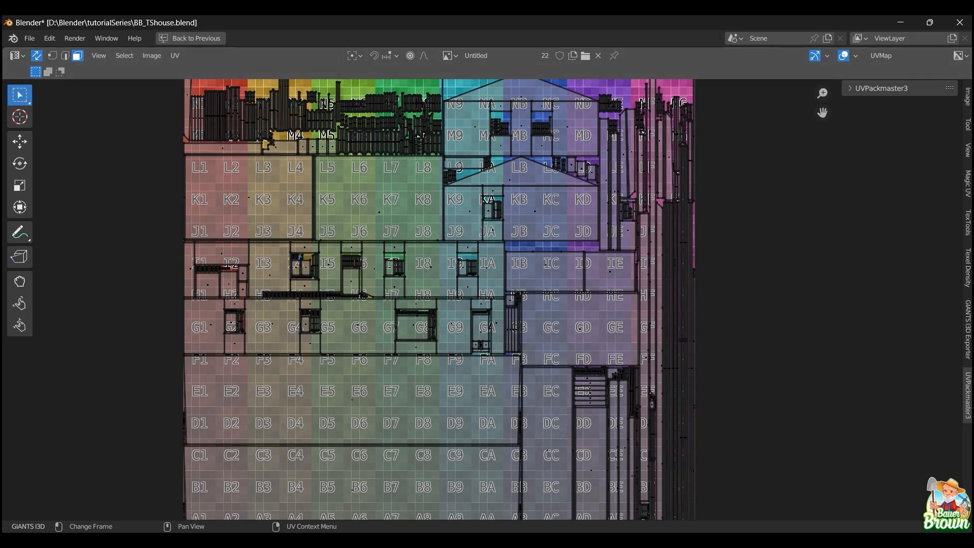
# - Restore the split UV editing layout and examine the checker texture on the house's gable end and rear wall
pyautogui.hotkey('ctrl', 'space')
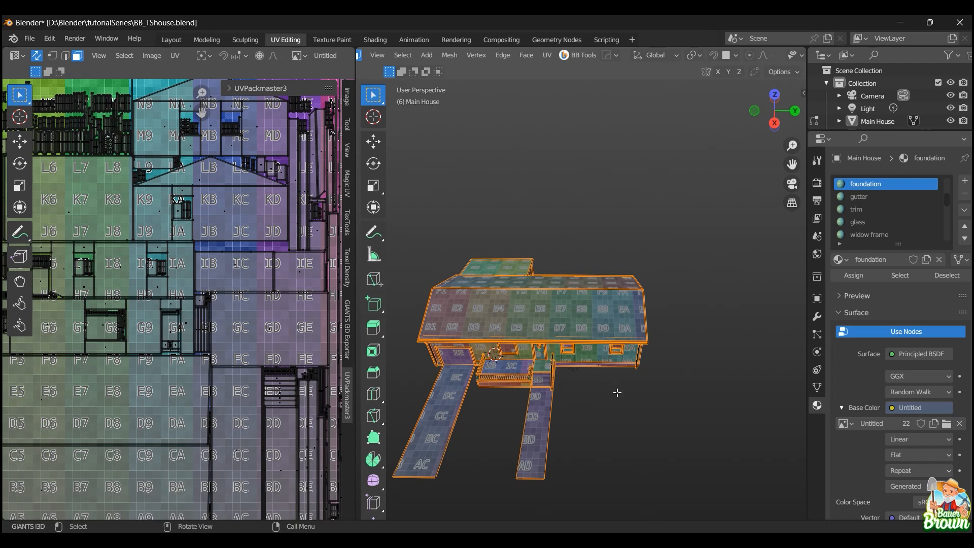
pyautogui.scroll(3, 617, 394)
pyautogui.moveTo(617, 394); pyautogui.dragTo(582, 384, button='middle')
pyautogui.moveTo(689, 382); pyautogui.dragTo(641, 382, button='middle')
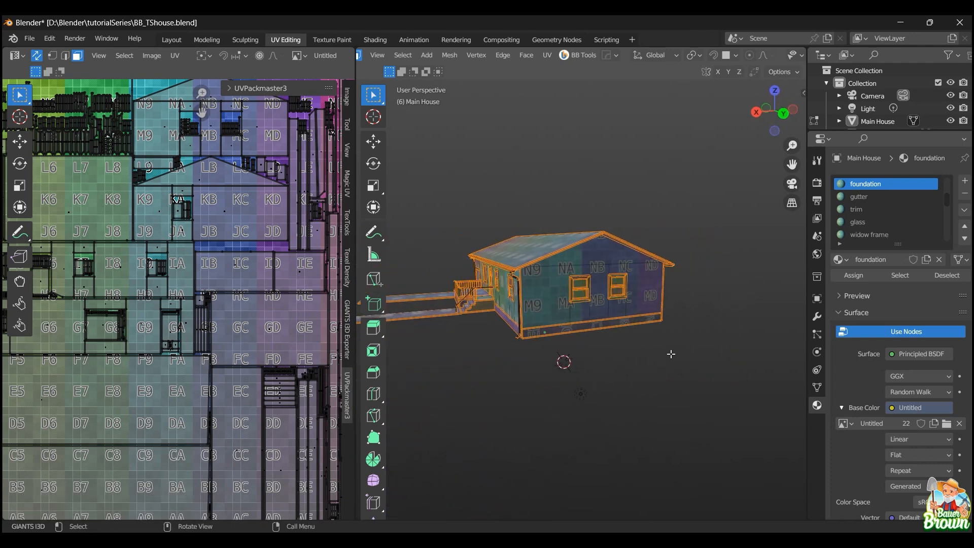
pyautogui.moveTo(695, 346); pyautogui.dragTo(628, 345, button='middle')
pyautogui.keyDown('shift'); pyautogui.moveTo(598, 373); pyautogui.dragTo(541, 412, button='middle'); pyautogui.keyUp('shift')
pyautogui.moveTo(634, 375); pyautogui.dragTo(562, 373, button='middle')
pyautogui.keyDown('shift'); pyautogui.moveTo(562, 372); pyautogui.dragTo(514, 395, button='middle'); pyautogui.keyUp('shift')
pyautogui.scroll(2, 607, 393)
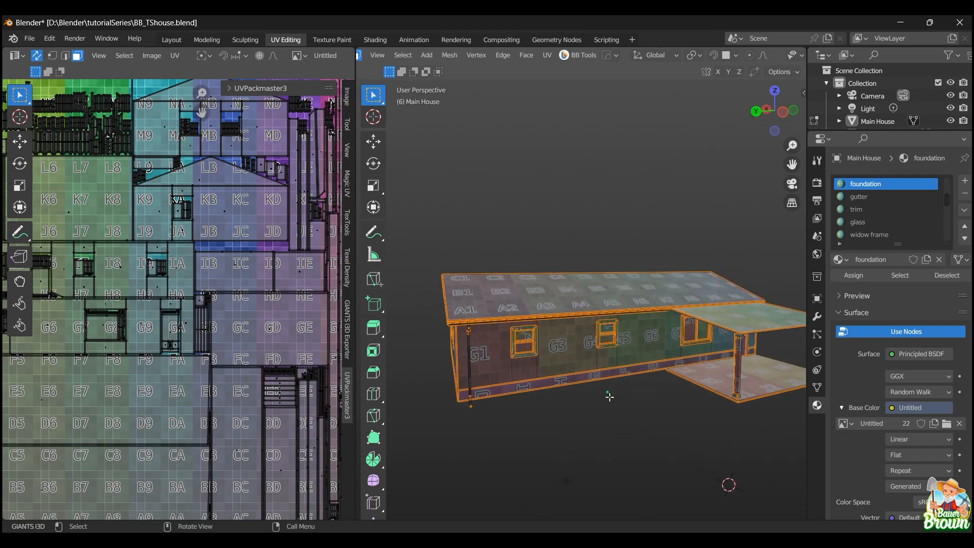
# - Examine the checker texture on the rear wall, covered patio and opposite gable end for consistent scale and orientation
pyautogui.scroll(2, 609, 396)
pyautogui.moveTo(609, 396); pyautogui.dragTo(602, 421, button='middle')
pyautogui.keyDown('shift'); pyautogui.moveTo(616, 376); pyautogui.dragTo(570, 374, button='middle'); pyautogui.keyUp('shift')
pyautogui.scroll(-2, 570, 374)
pyautogui.moveTo(637, 370); pyautogui.dragTo(639, 303, button='middle')
pyautogui.scroll(-2, 588, 372)
pyautogui.scroll(-3, 626, 323)
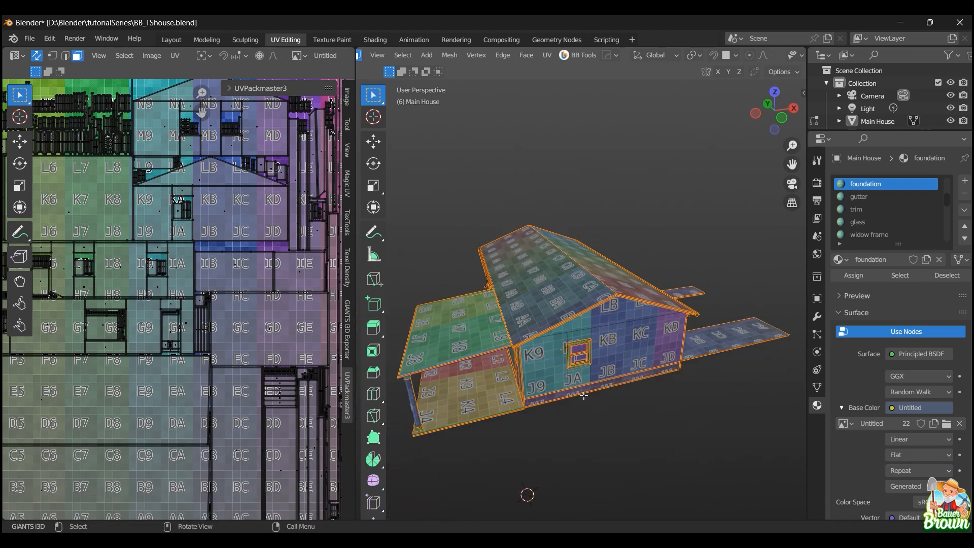
pyautogui.scroll(3, 584, 395)
pyautogui.moveTo(583, 395); pyautogui.dragTo(594, 385, button='middle')
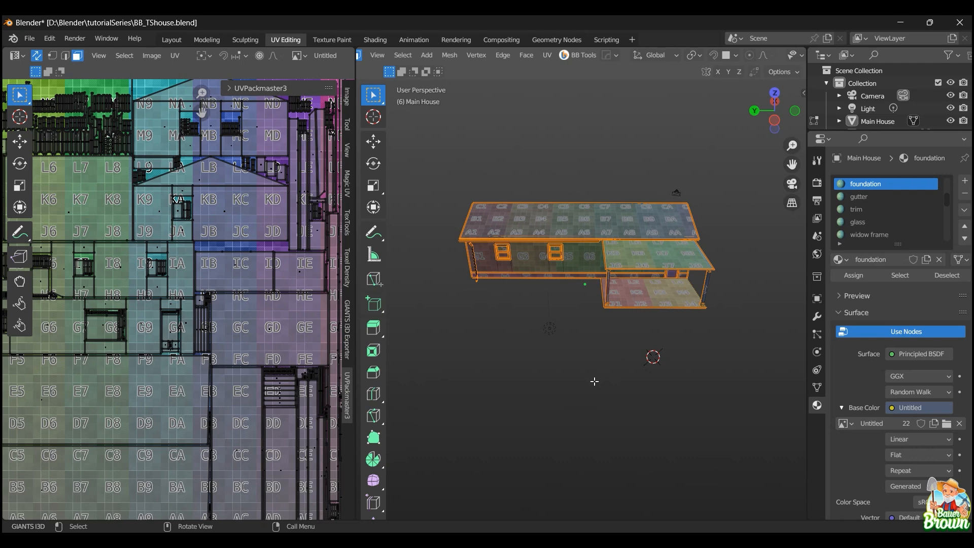
pyautogui.scroll(2, 558, 306)
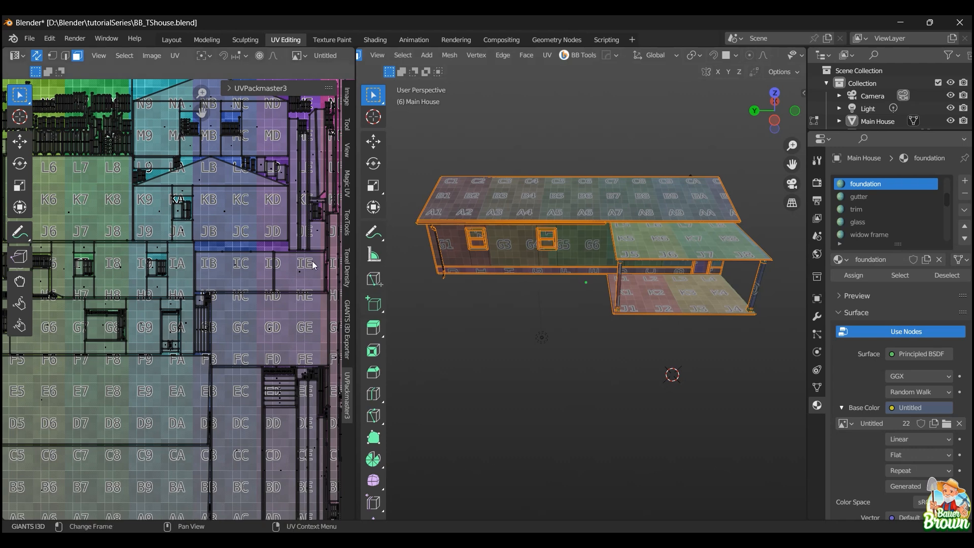
# - Show the Color ID options of TexTools in the UV editor
pyautogui.click(348, 224)
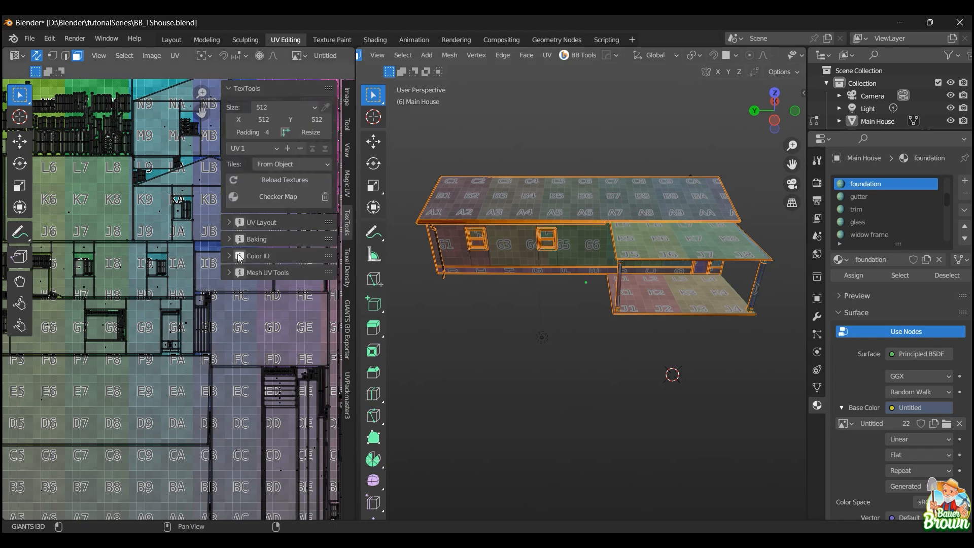
pyautogui.click(257, 261)
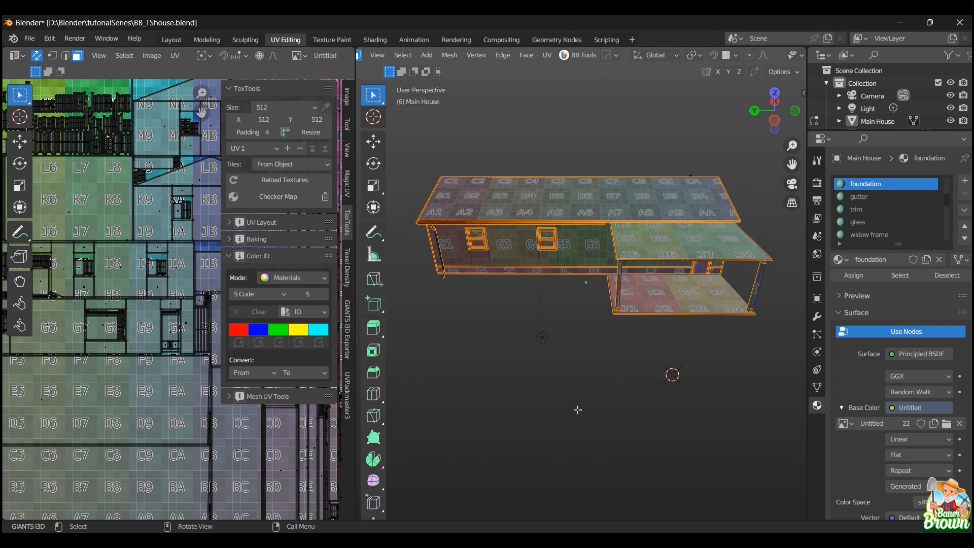
pyautogui.scroll(2, 578, 396)
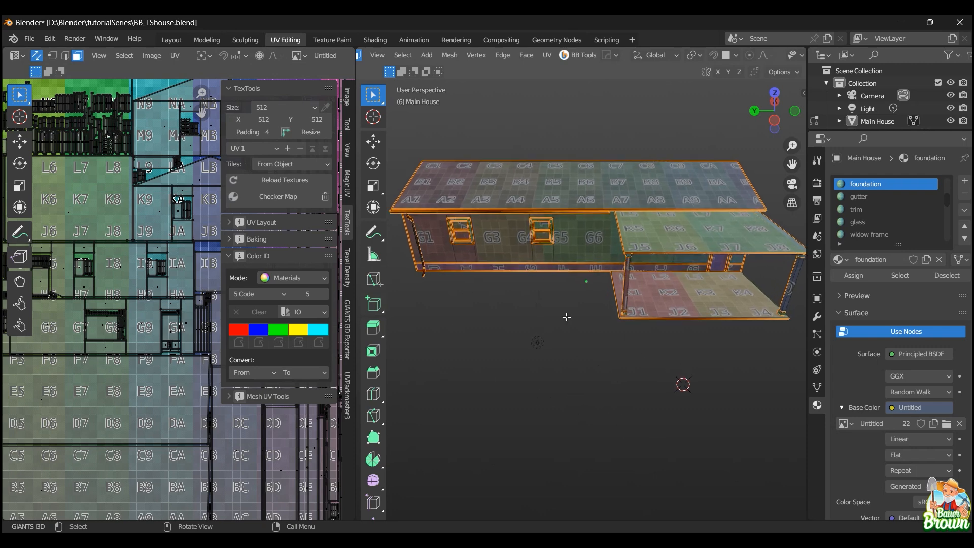
pyautogui.scroll(-1, 550, 387)
pyautogui.scroll(-2, 550, 387)
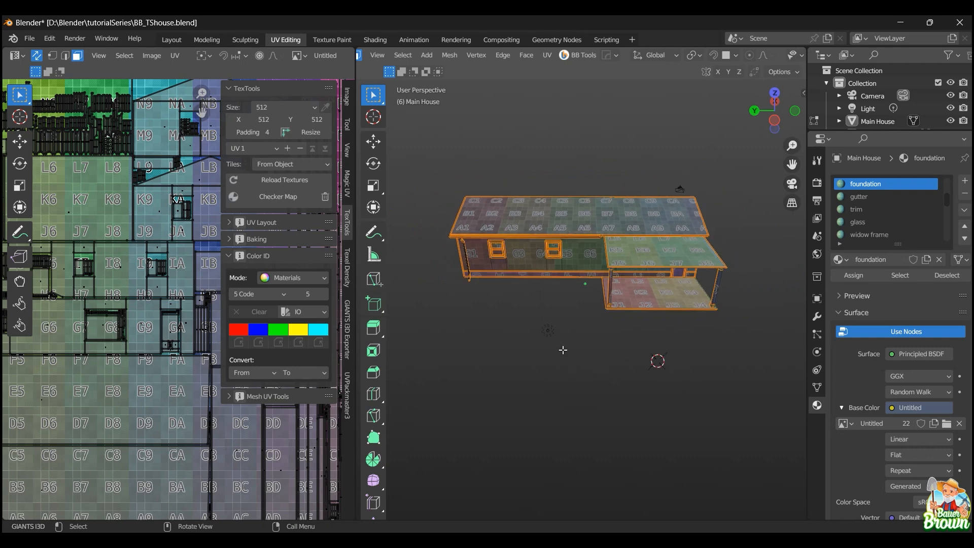
# - View the whole house from several sides and examine its rear wall and patio roof up close
pyautogui.moveTo(563, 351); pyautogui.dragTo(641, 394, button='middle')
pyautogui.moveTo(515, 380); pyautogui.dragTo(584, 361, button='middle')
pyautogui.scroll(-3, 556, 366)
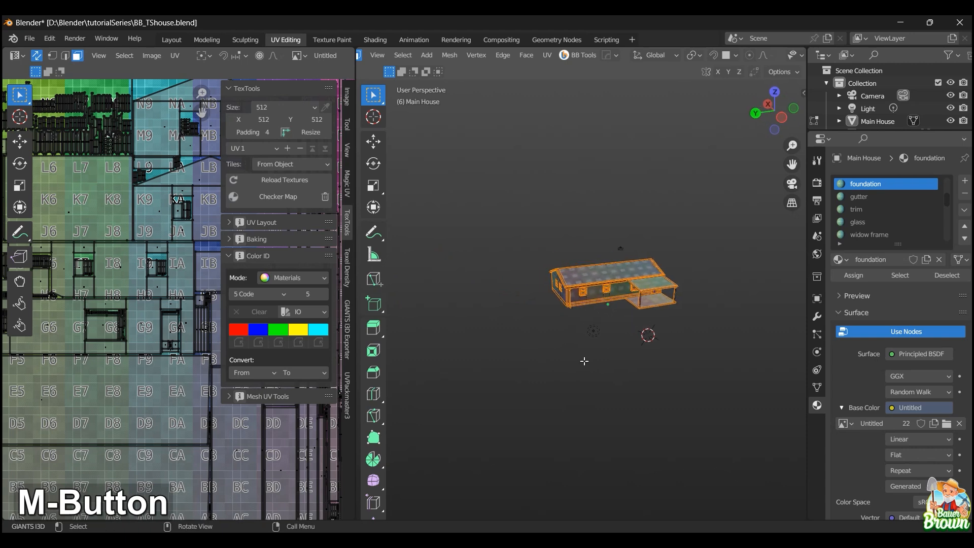
pyautogui.moveTo(706, 321); pyautogui.dragTo(578, 332, button='middle')
pyautogui.scroll(5, 709, 335)
pyautogui.scroll(2, 560, 351)
pyautogui.scroll(-2, 618, 334)
pyautogui.scroll(4, 600, 346)
pyautogui.scroll(-2, 601, 346)
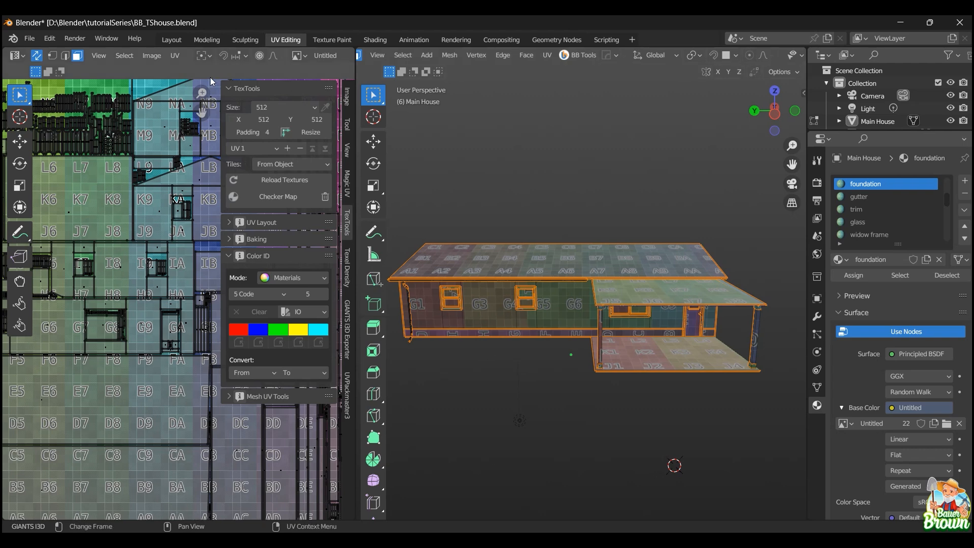
# - Set the TexTools texture size to 2048
pyautogui.click(265, 103)
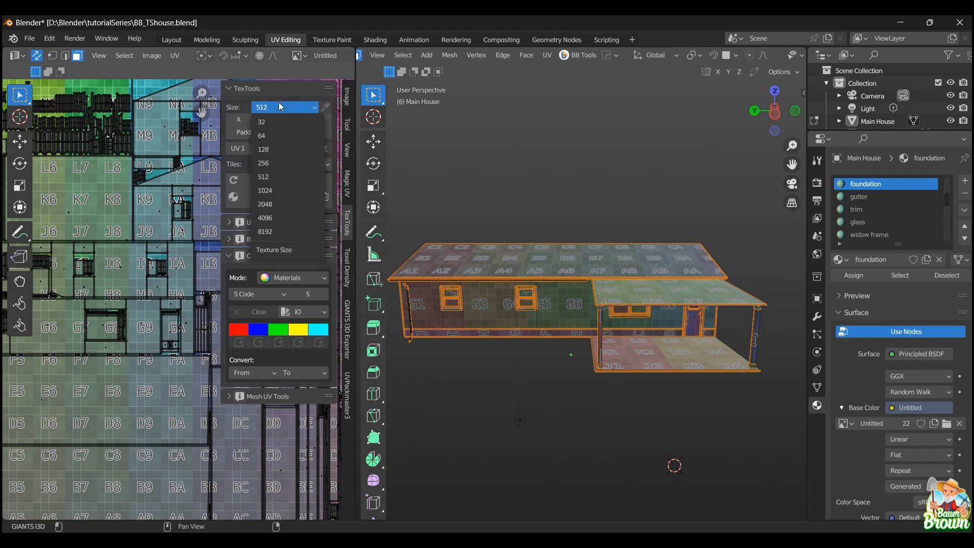
pyautogui.click(281, 201)
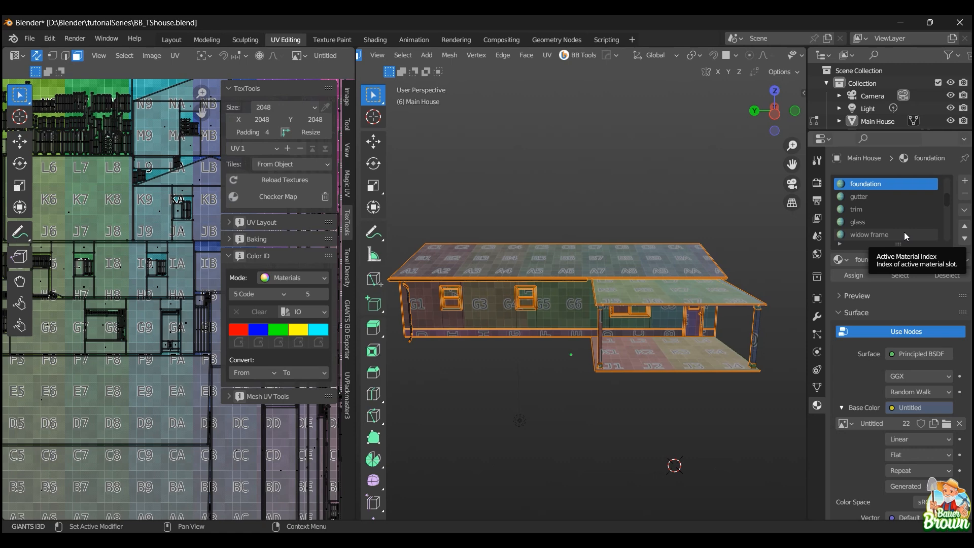
# - Examine the checker texture around the house, from the covered patio past the gable end to the front wall and driveways
pyautogui.moveTo(662, 232); pyautogui.dragTo(565, 356, button='middle')
pyautogui.scroll(4, 563, 367)
pyautogui.scroll(-1, 563, 367)
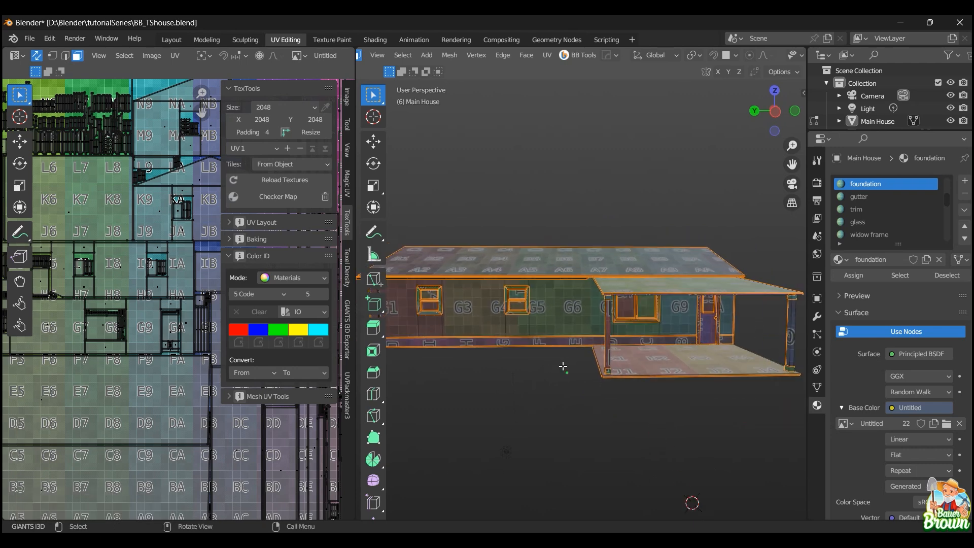
pyautogui.scroll(-3, 594, 355)
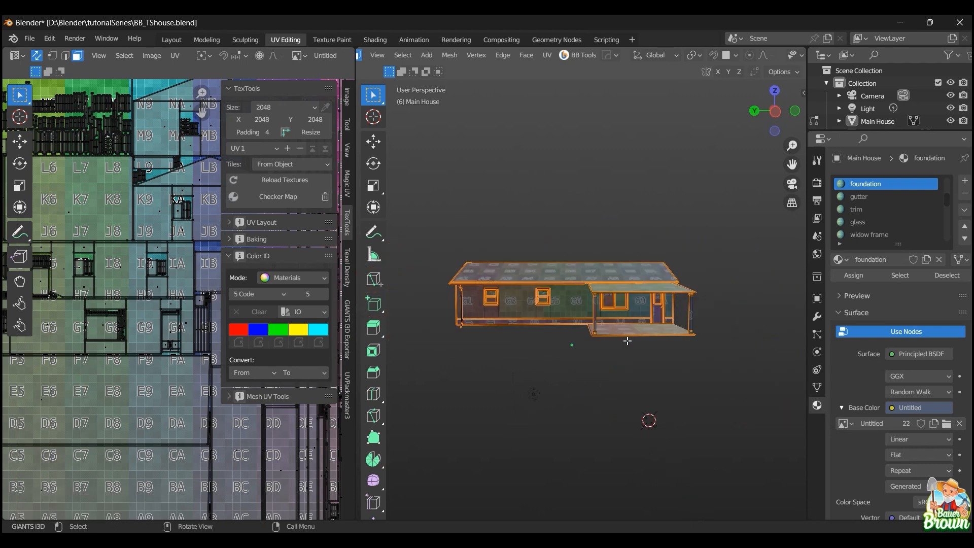
pyautogui.moveTo(627, 341); pyautogui.dragTo(581, 332, button='middle')
pyautogui.scroll(-2, 581, 333)
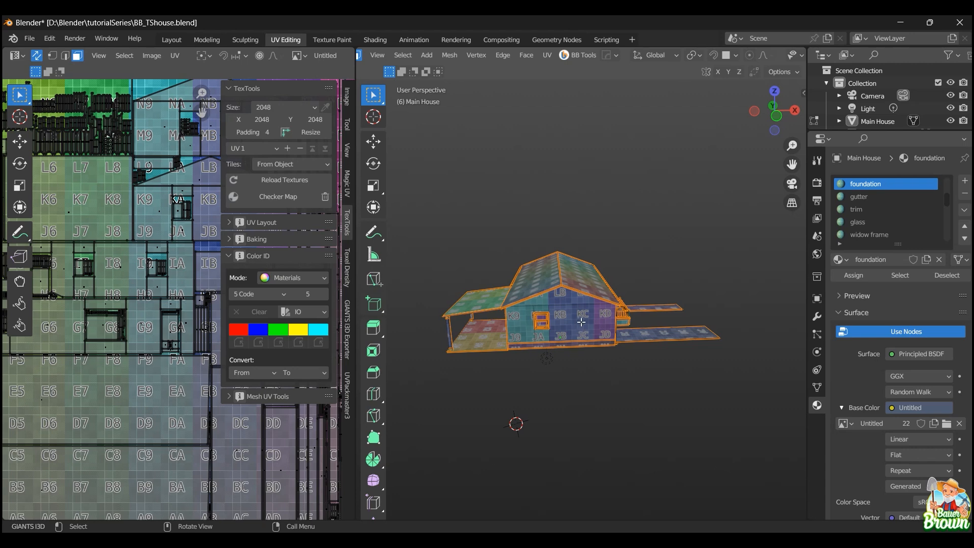
pyautogui.scroll(2, 576, 385)
pyautogui.moveTo(582, 413); pyautogui.dragTo(557, 399, button='middle')
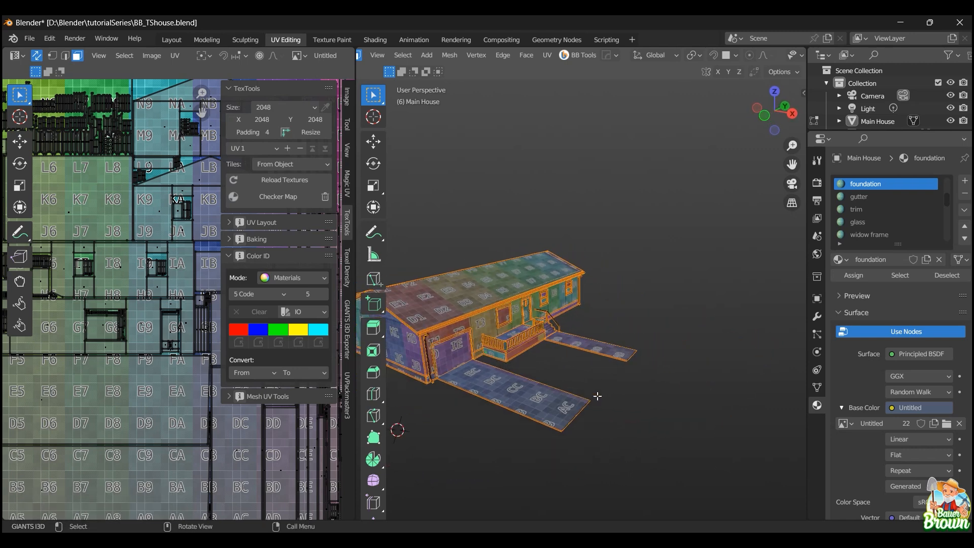
pyautogui.keyDown('shift'); pyautogui.moveTo(592, 389); pyautogui.dragTo(681, 388, button='middle'); pyautogui.keyUp('shift')
pyautogui.scroll(-4, 678, 345)
pyautogui.scroll(3, 681, 387)
pyautogui.moveTo(588, 381); pyautogui.dragTo(613, 378, button='middle')
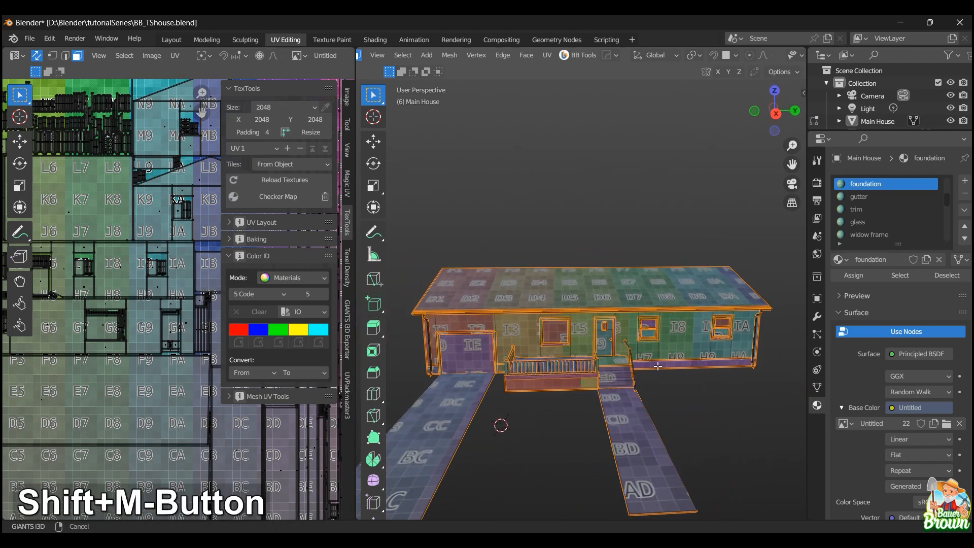
pyautogui.scroll(2, 614, 378)
pyautogui.scroll(-1, 613, 378)
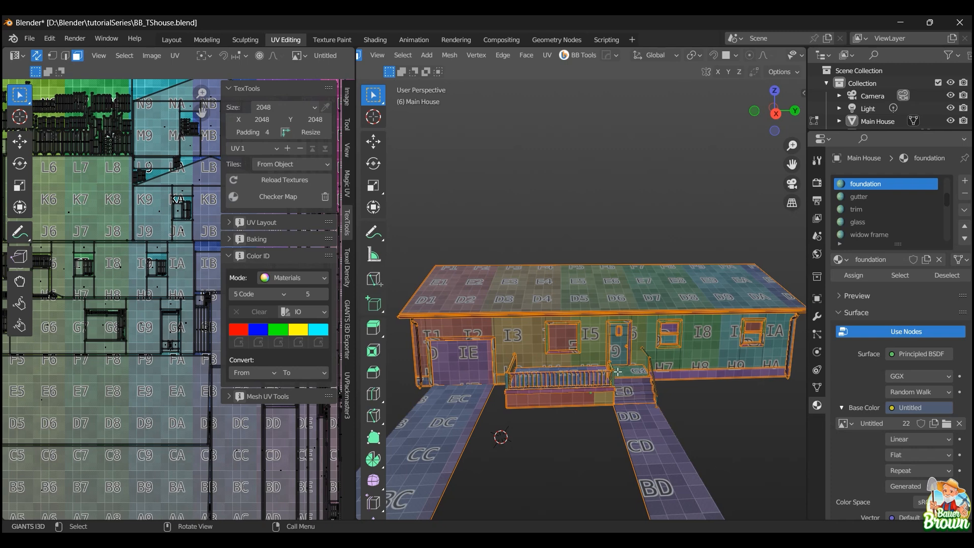
# - Select the front door and rotate its UV island by 180 degrees
pyautogui.scroll(2, 617, 372)
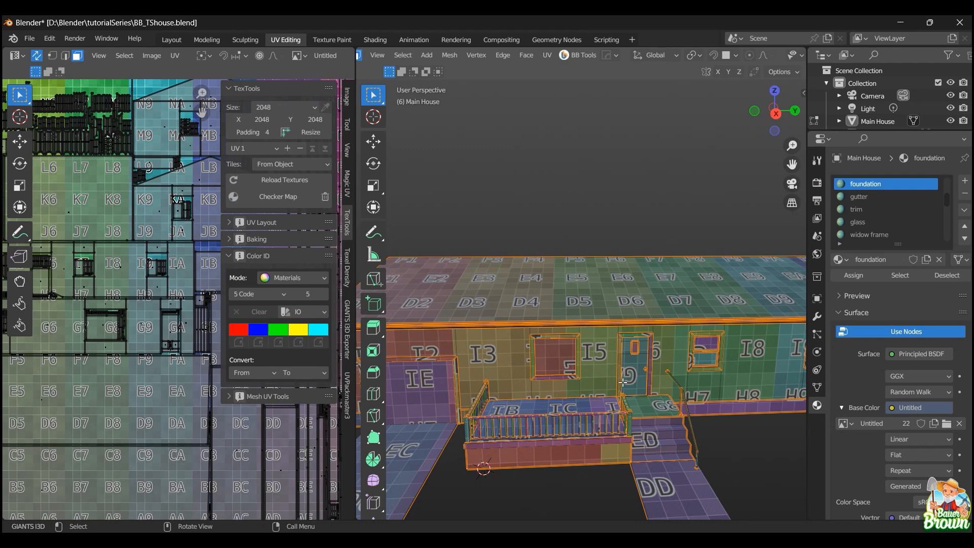
pyautogui.click(629, 377)
pyautogui.keyDown('shift'); pyautogui.moveTo(629, 377); pyautogui.dragTo(562, 350, button='middle'); pyautogui.keyUp('shift')
pyautogui.scroll(3, 601, 376)
pyautogui.scroll(-5, 561, 351)
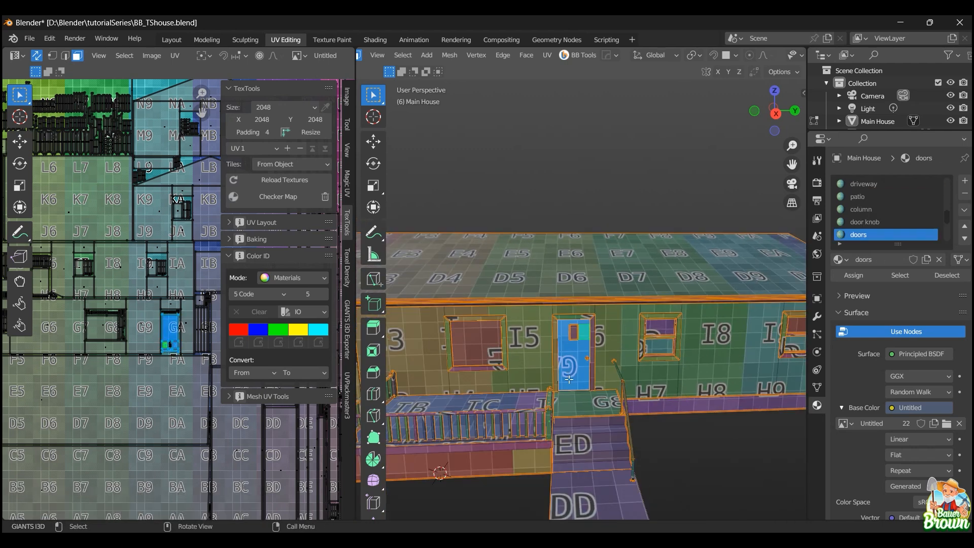
pyautogui.scroll(-3, 494, 355)
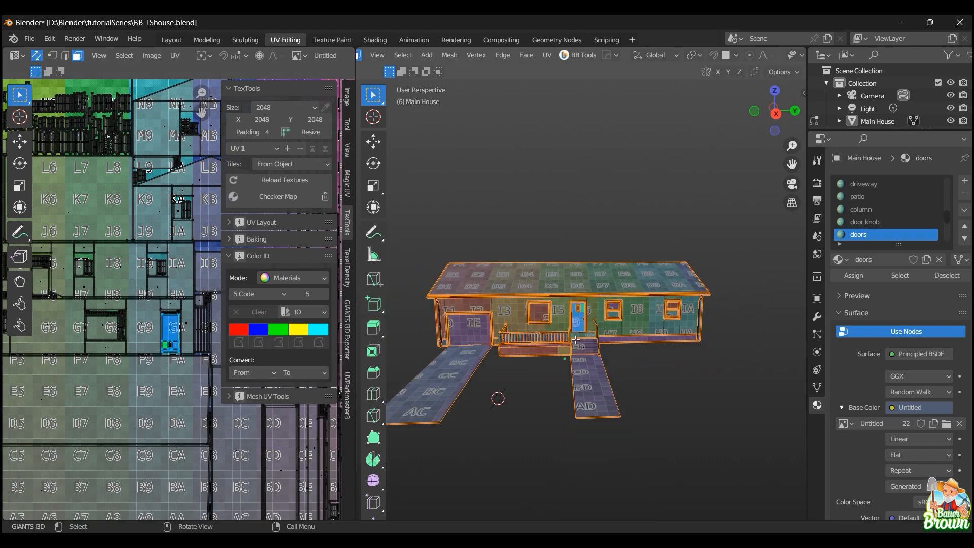
pyautogui.moveTo(495, 355); pyautogui.dragTo(594, 352, button='middle')
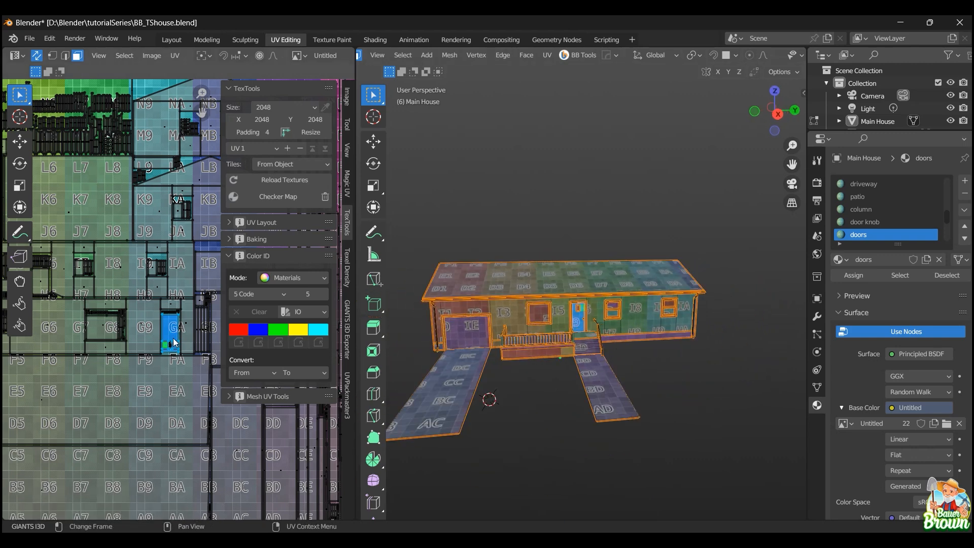
pyautogui.write('r180')
pyautogui.press('Return')
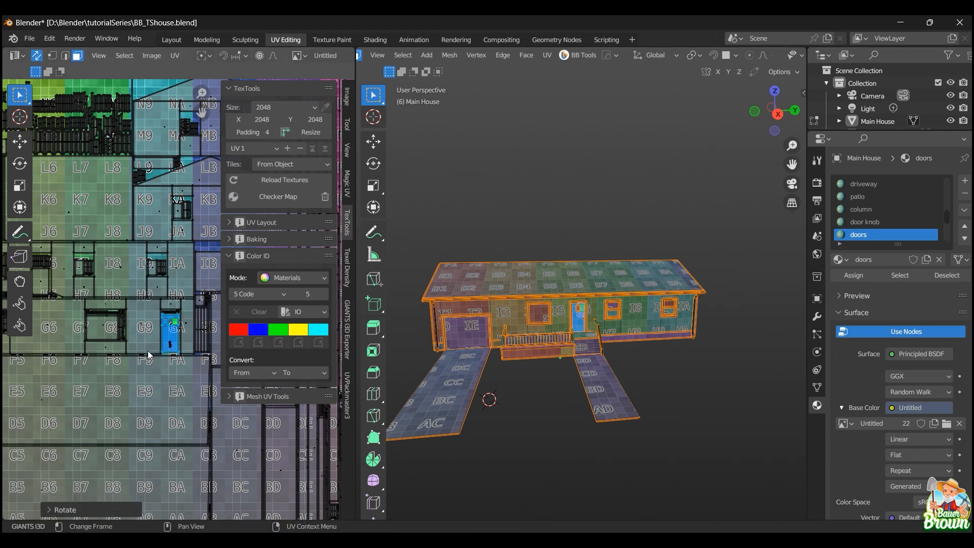
# - Examine the rotated door island and the tiny bent island inside it, and compare them with the front door on the model
pyautogui.scroll(4, 148, 352)
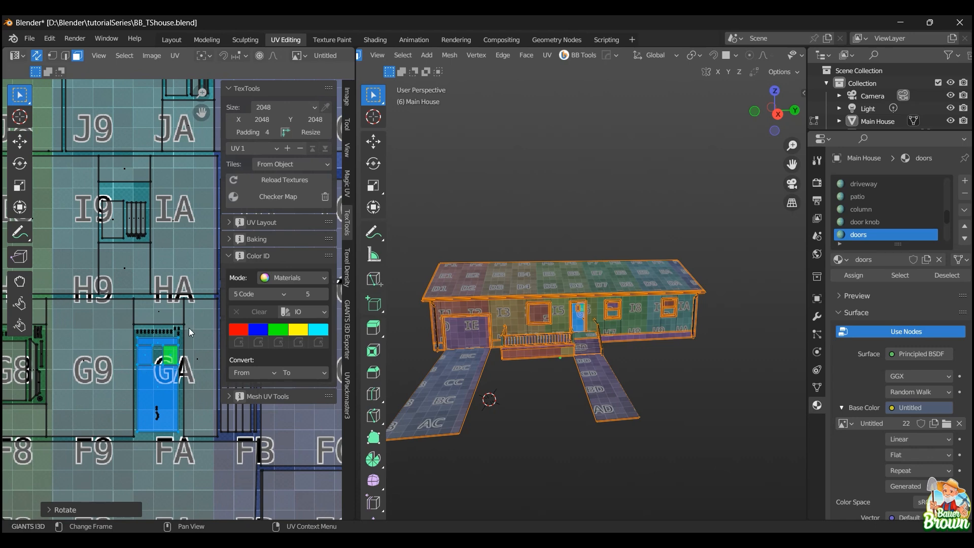
pyautogui.scroll(4, 184, 335)
pyautogui.scroll(-2, 96, 383)
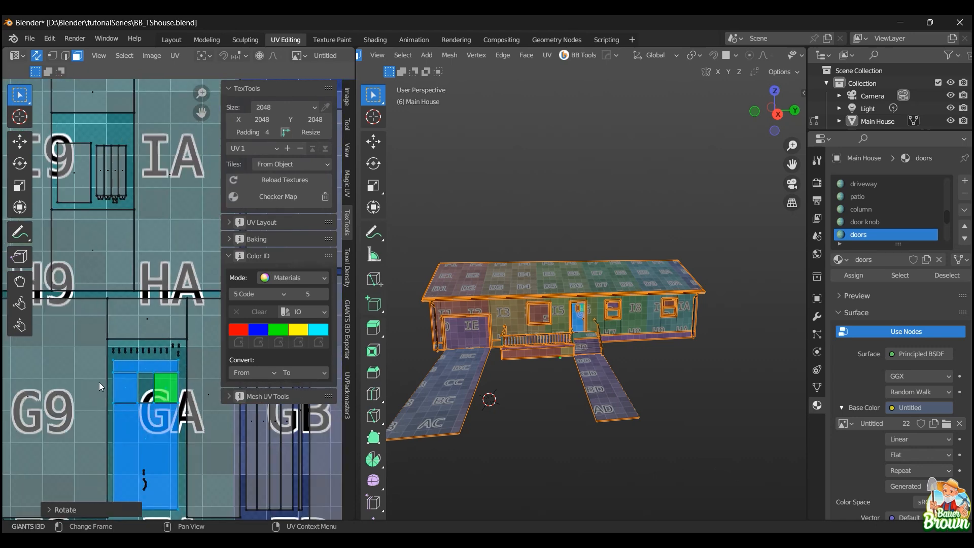
pyautogui.scroll(-3, 99, 382)
pyautogui.scroll(5, 102, 382)
pyautogui.keyDown('shift'); pyautogui.moveTo(139, 394); pyautogui.dragTo(160, 294, button='middle'); pyautogui.keyUp('shift')
pyautogui.scroll(3, 138, 410)
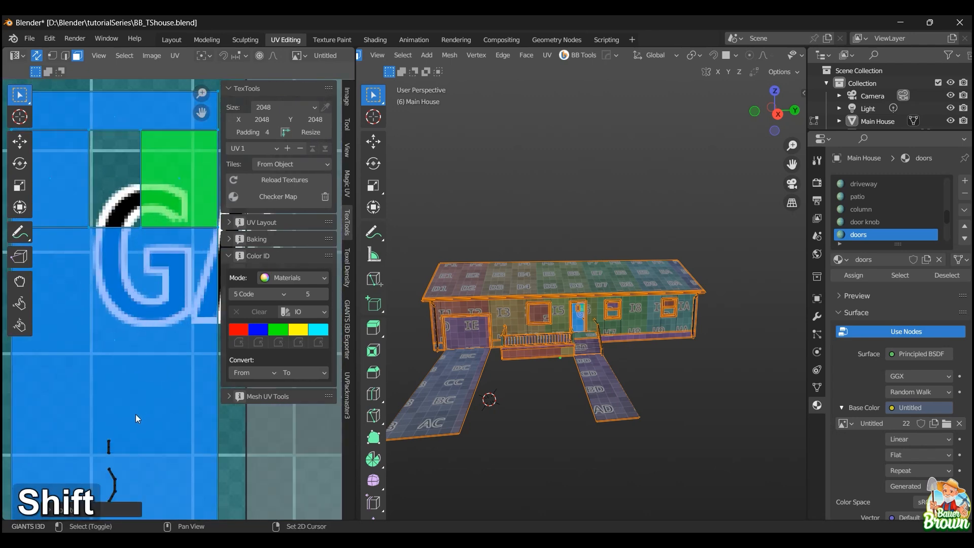
pyautogui.keyDown('shift'); pyautogui.moveTo(136, 414); pyautogui.dragTo(142, 339, button='middle'); pyautogui.keyUp('shift')
pyautogui.click(134, 366)
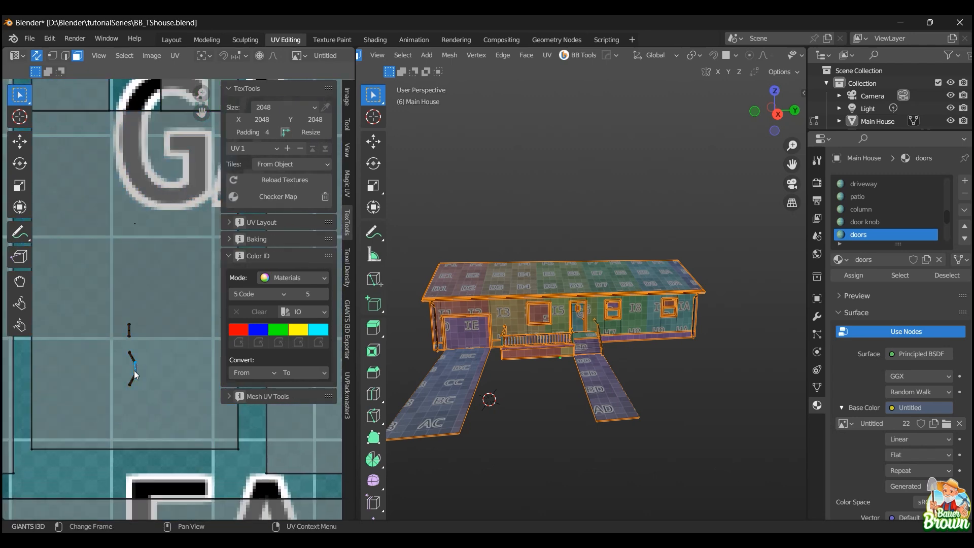
pyautogui.scroll(8, 510, 424)
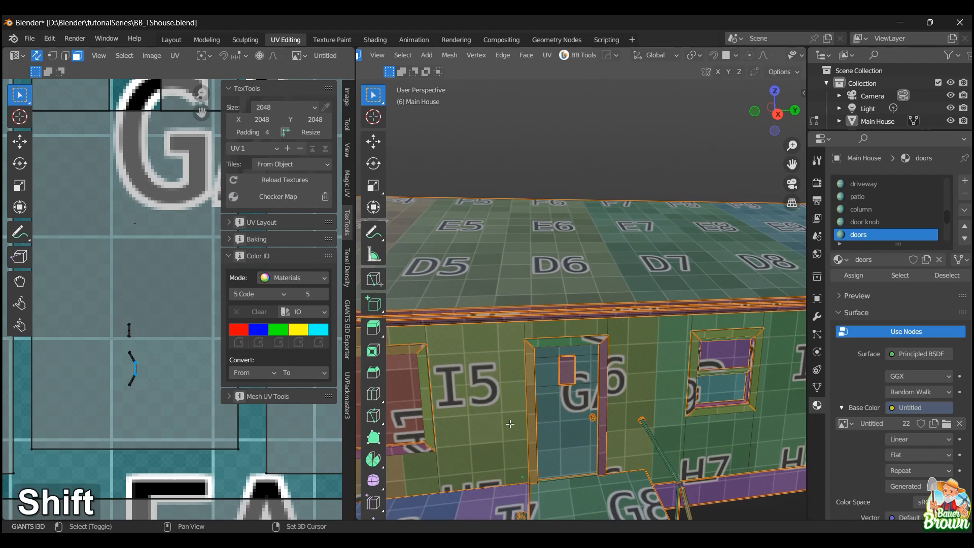
pyautogui.keyDown('shift'); pyautogui.moveTo(510, 423); pyautogui.dragTo(510, 299, button='middle'); pyautogui.keyUp('shift')
pyautogui.keyDown('shift'); pyautogui.moveTo(510, 385); pyautogui.dragTo(510, 263, button='middle'); pyautogui.keyUp('shift')
pyautogui.scroll(-2, 192, 301)
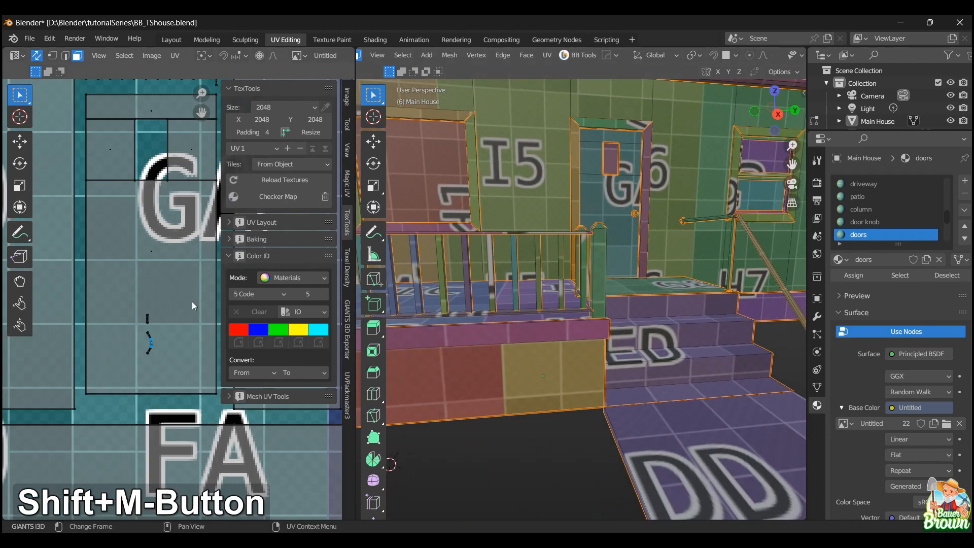
# - Select all UV islands of the Main House and repack them with UVPackmaster3 in Single Tile mode
pyautogui.scroll(-4, 194, 303)
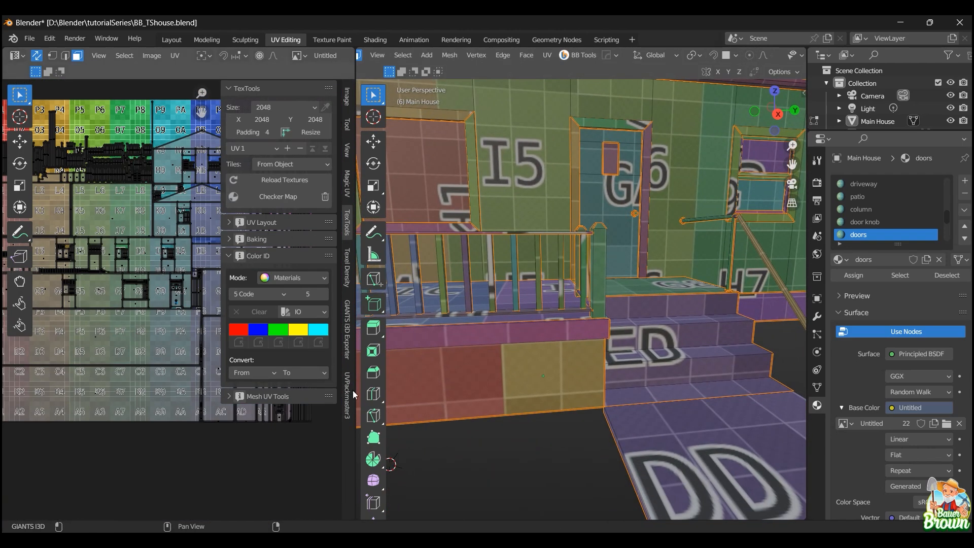
pyautogui.click(349, 393)
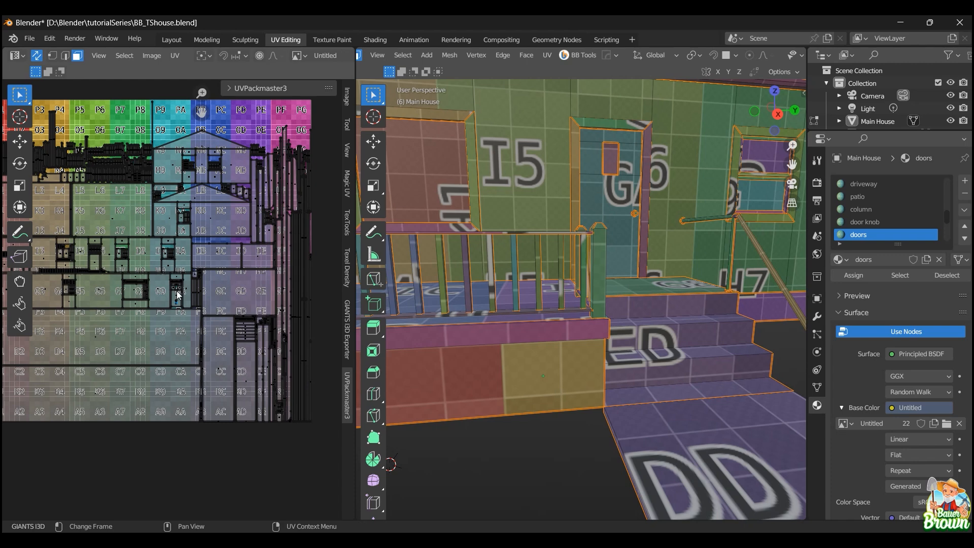
pyautogui.press('a')
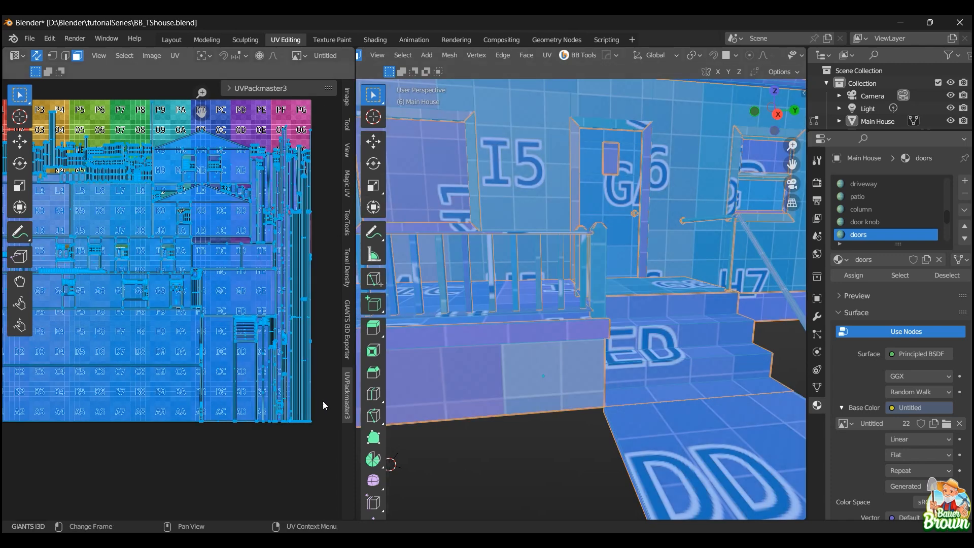
pyautogui.click(233, 90)
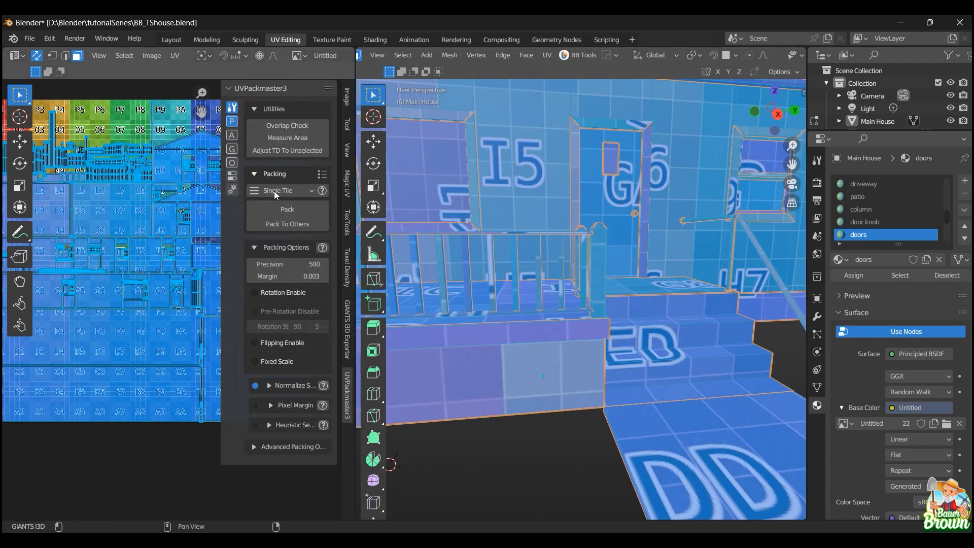
pyautogui.click(278, 208)
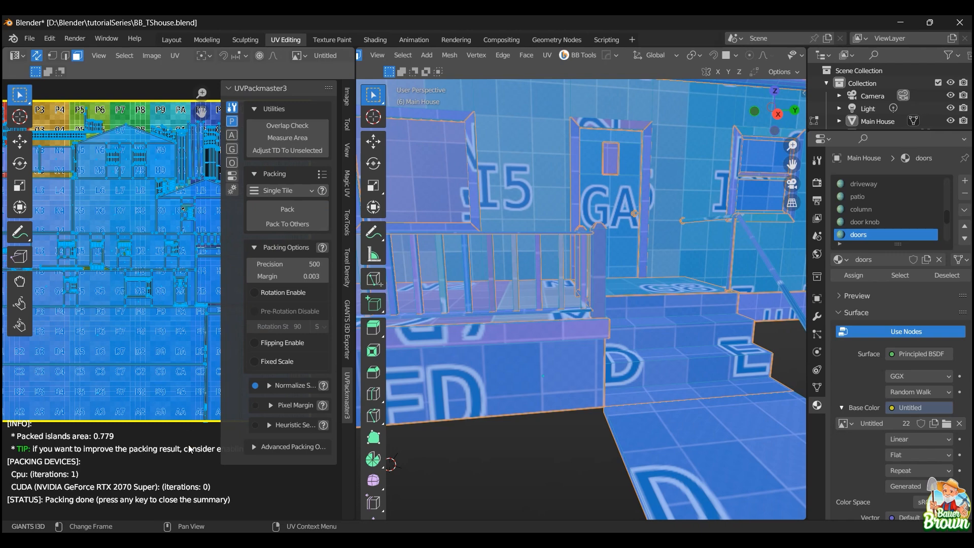
pyautogui.click(232, 89)
# - Select the tiny bent islands packed inside the front door's window opening in the UV layout
pyautogui.scroll(8, 218, 279)
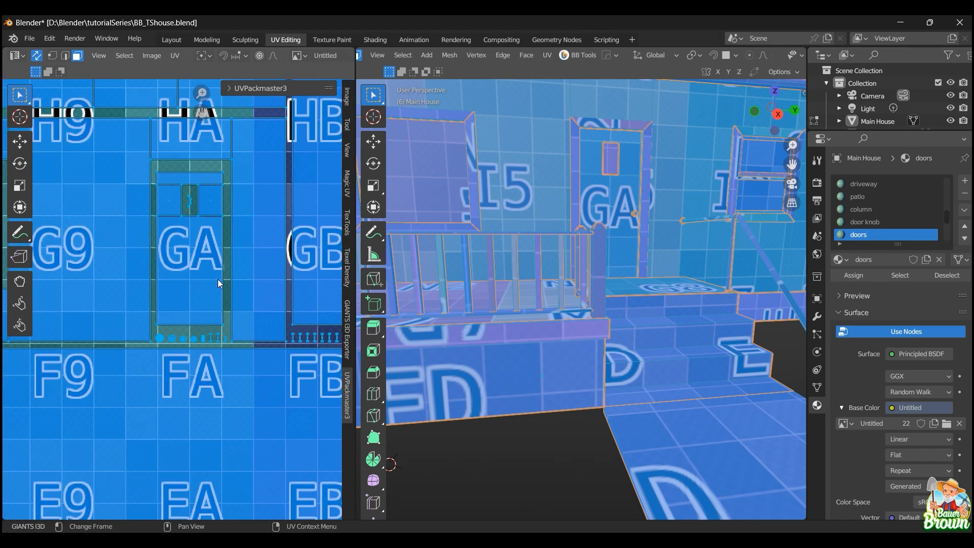
pyautogui.click(197, 144)
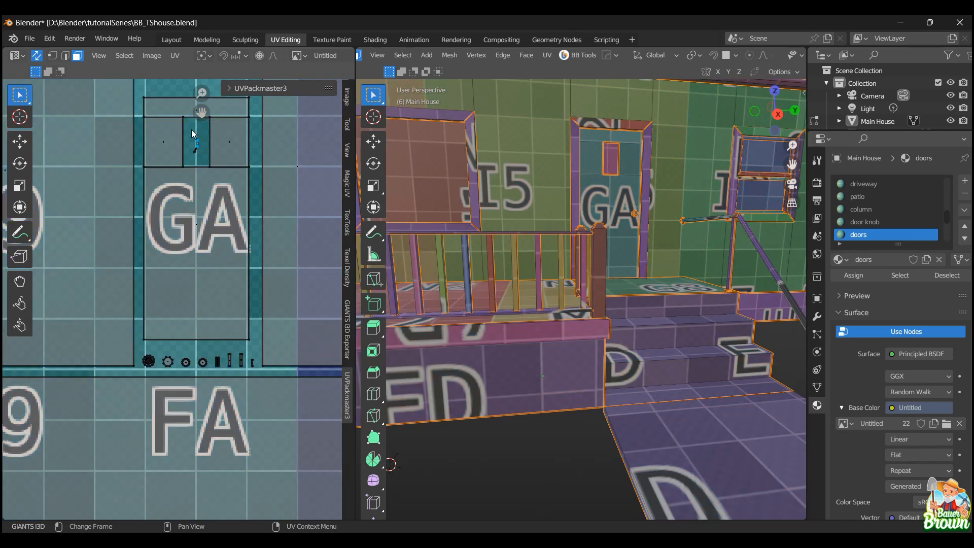
pyautogui.moveTo(193, 134); pyautogui.dragTo(201, 161)
# - Examine the repacked checker texture on the house, from the front door and wall to the driveways and gable end
pyautogui.scroll(-12, 556, 390)
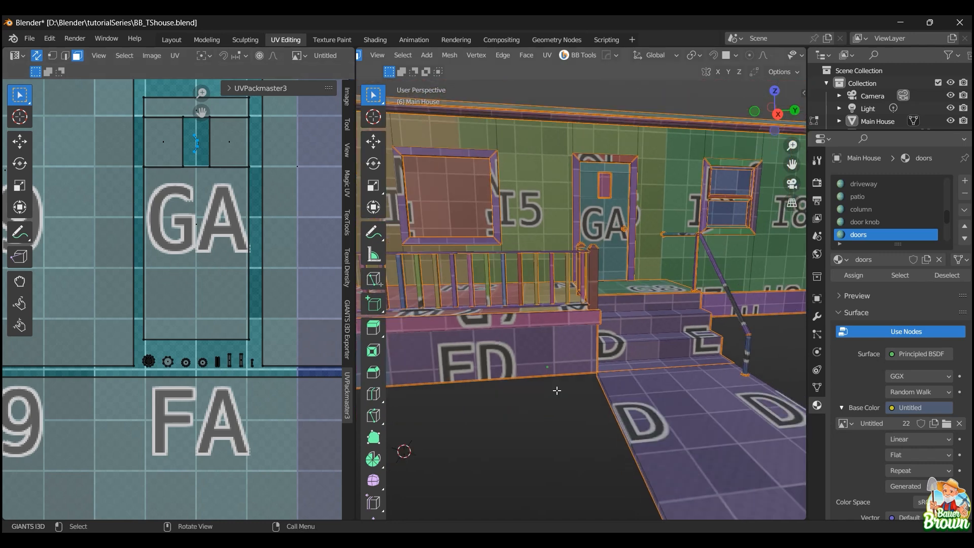
pyautogui.moveTo(557, 391); pyautogui.dragTo(630, 385, button='middle')
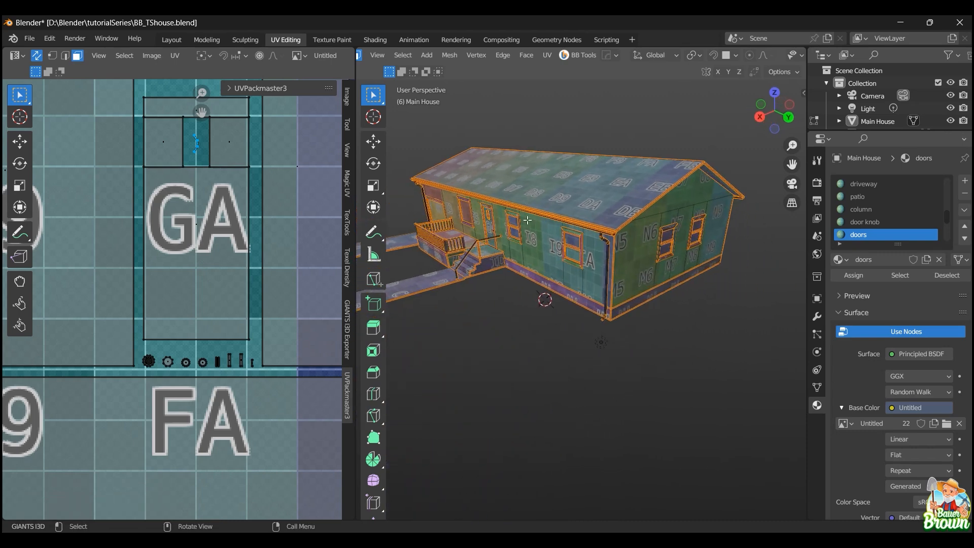
pyautogui.moveTo(548, 326); pyautogui.dragTo(597, 370, button='middle')
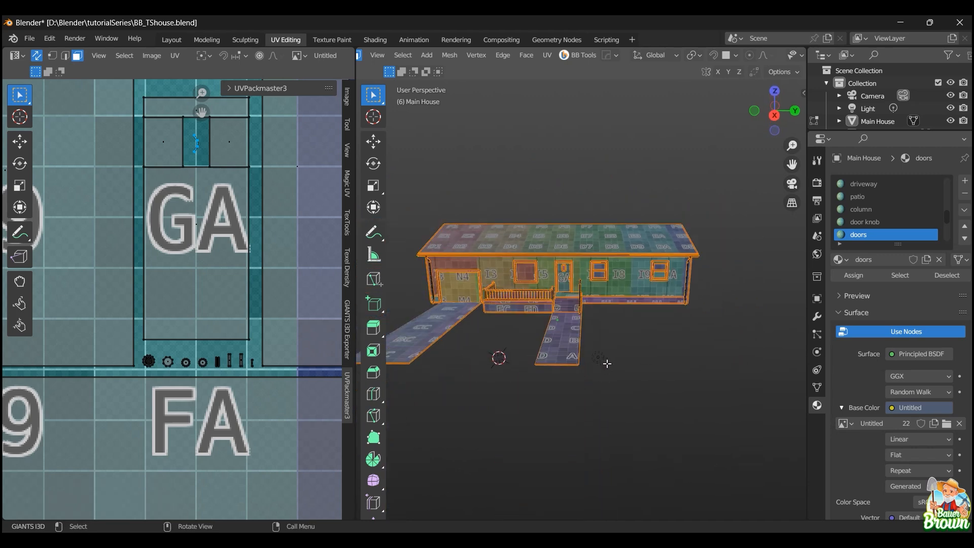
pyautogui.moveTo(608, 364); pyautogui.dragTo(620, 337, button='middle')
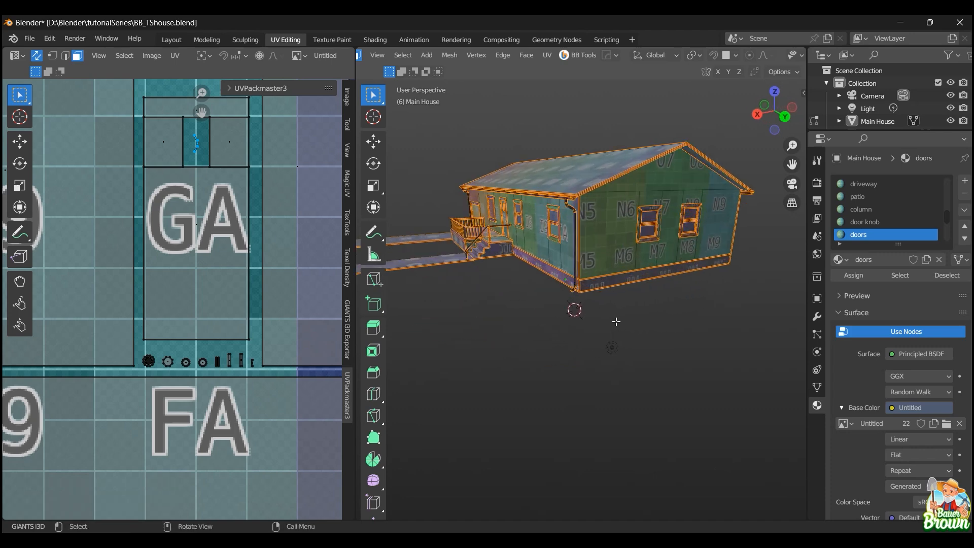